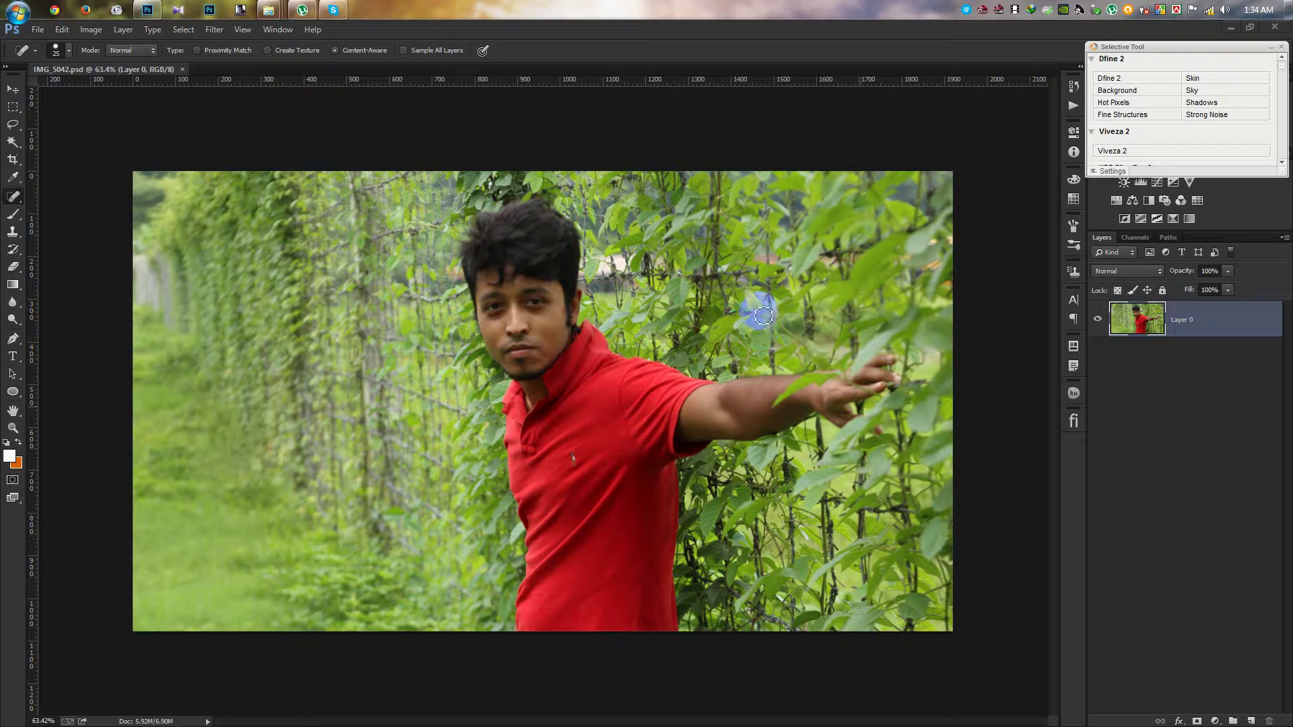
Spot-heal a small patch of foliage and switch to the Move tool
{"action": "left_click_drag", "start_coordinate": [763, 315], "coordinate": [764, 285]}
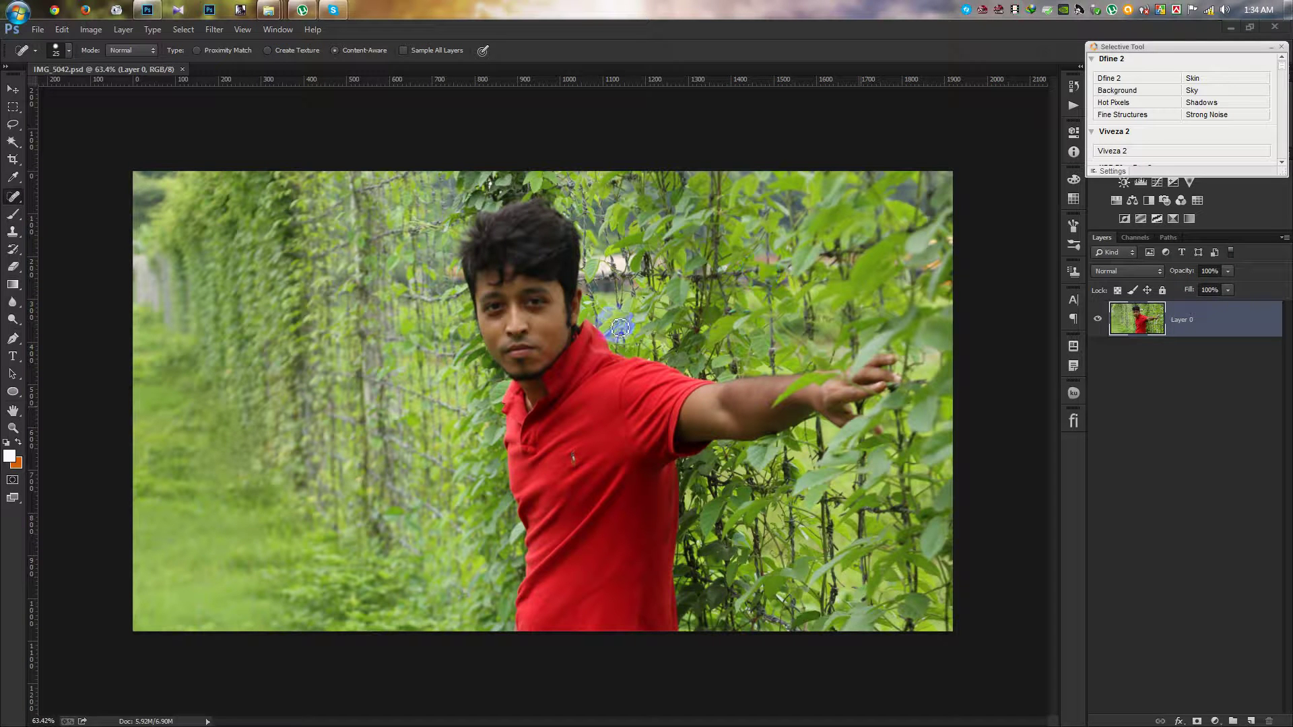
{"action": "left_click", "coordinate": [112, 156]}
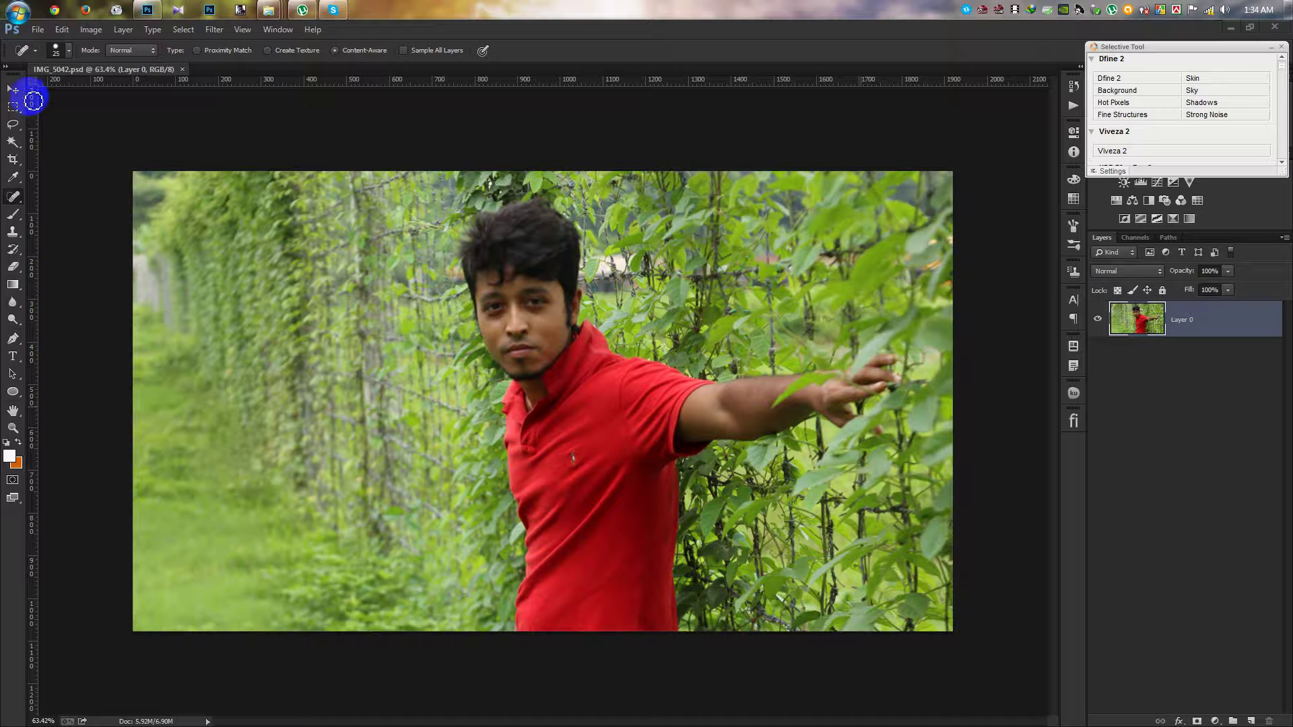
{"action": "left_click", "coordinate": [13, 90]}
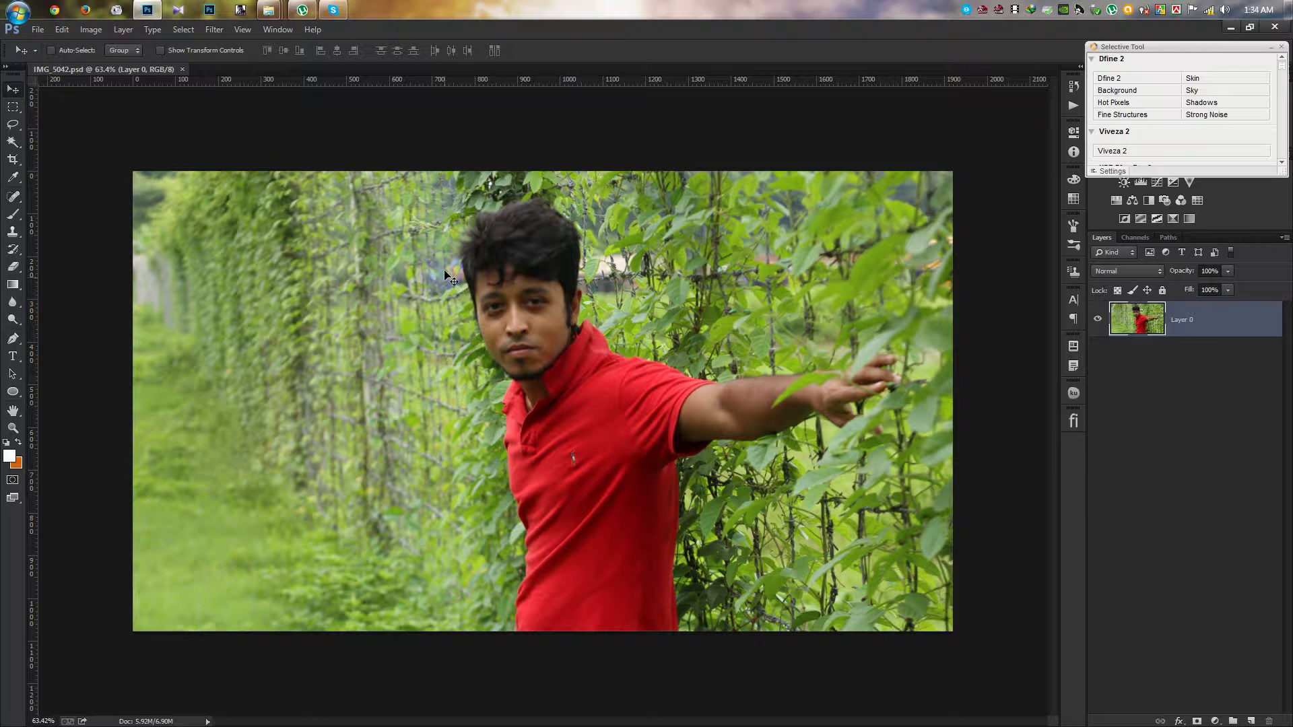
{"action": "left_click", "coordinate": [620, 353]}
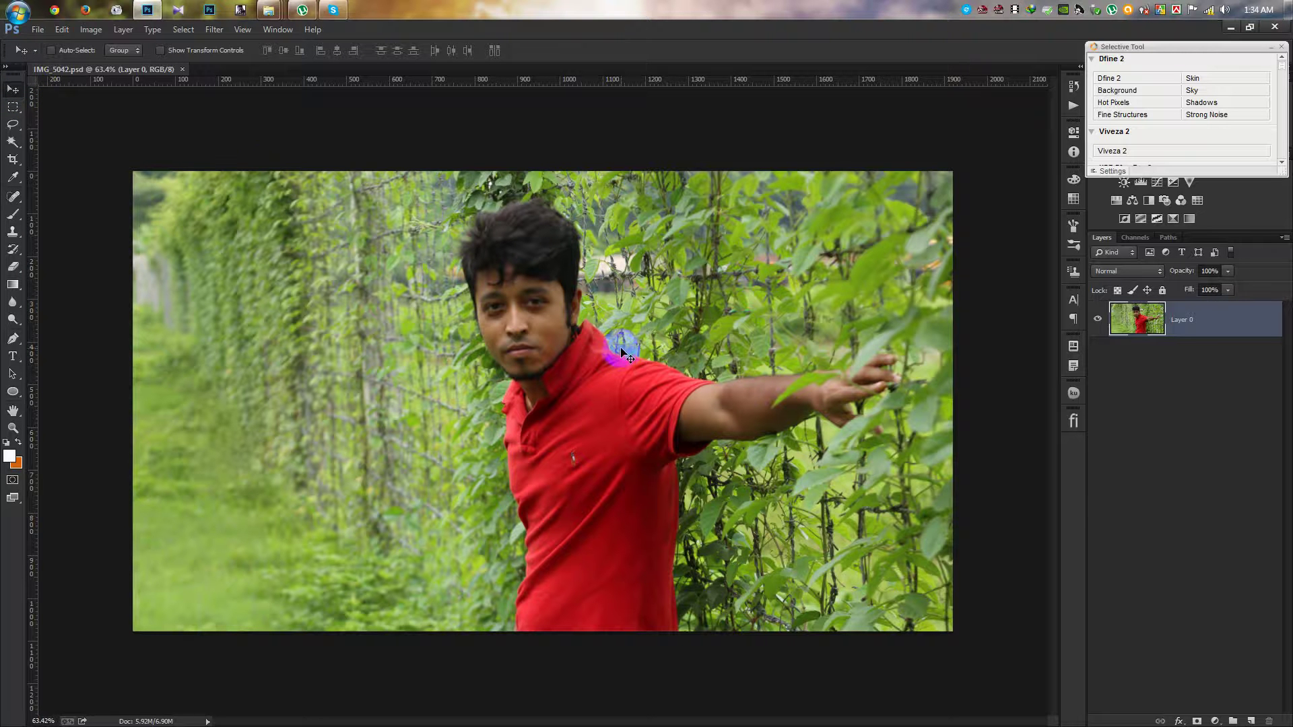
{"action": "left_click", "coordinate": [817, 326]}
Zoom in and out to look over the portrait
{"action": "scroll", "coordinate": [818, 328], "scroll_direction": "up", "scroll_amount": 3}
{"action": "scroll", "coordinate": [765, 322], "scroll_direction": "up", "scroll_amount": 3}
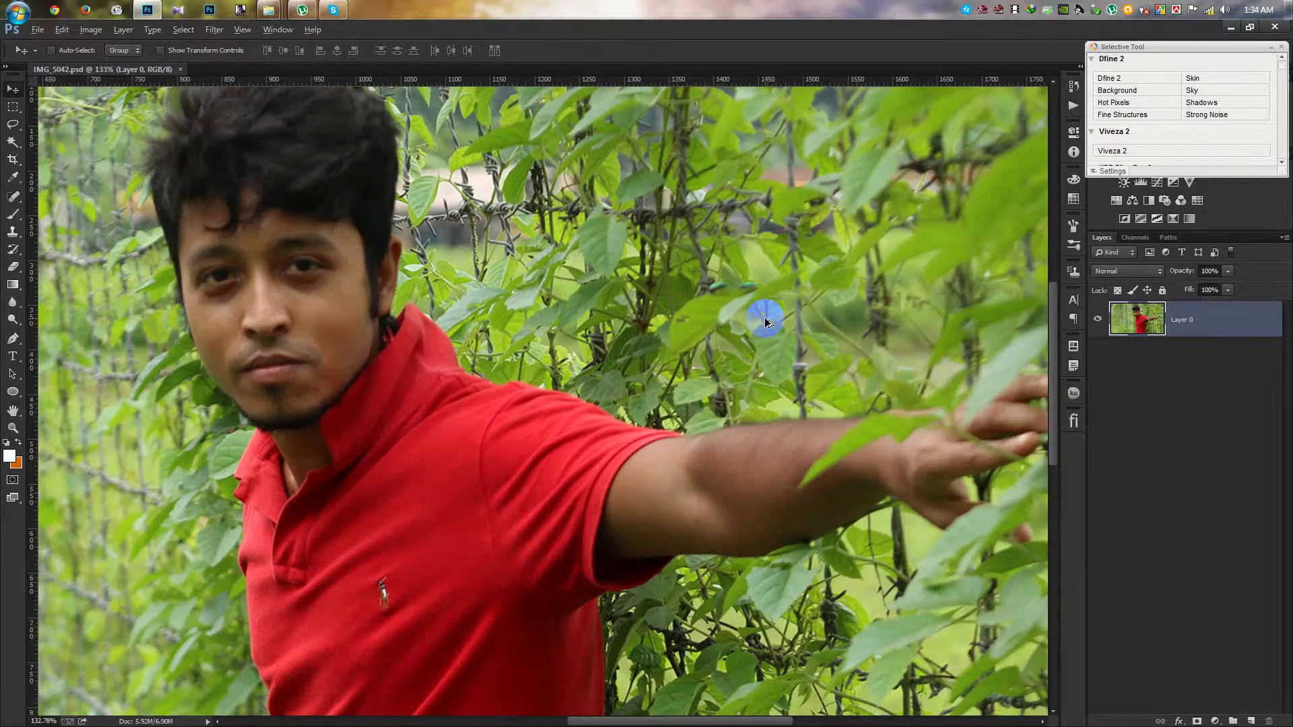
{"action": "scroll", "coordinate": [765, 322], "scroll_direction": "down", "scroll_amount": 4}
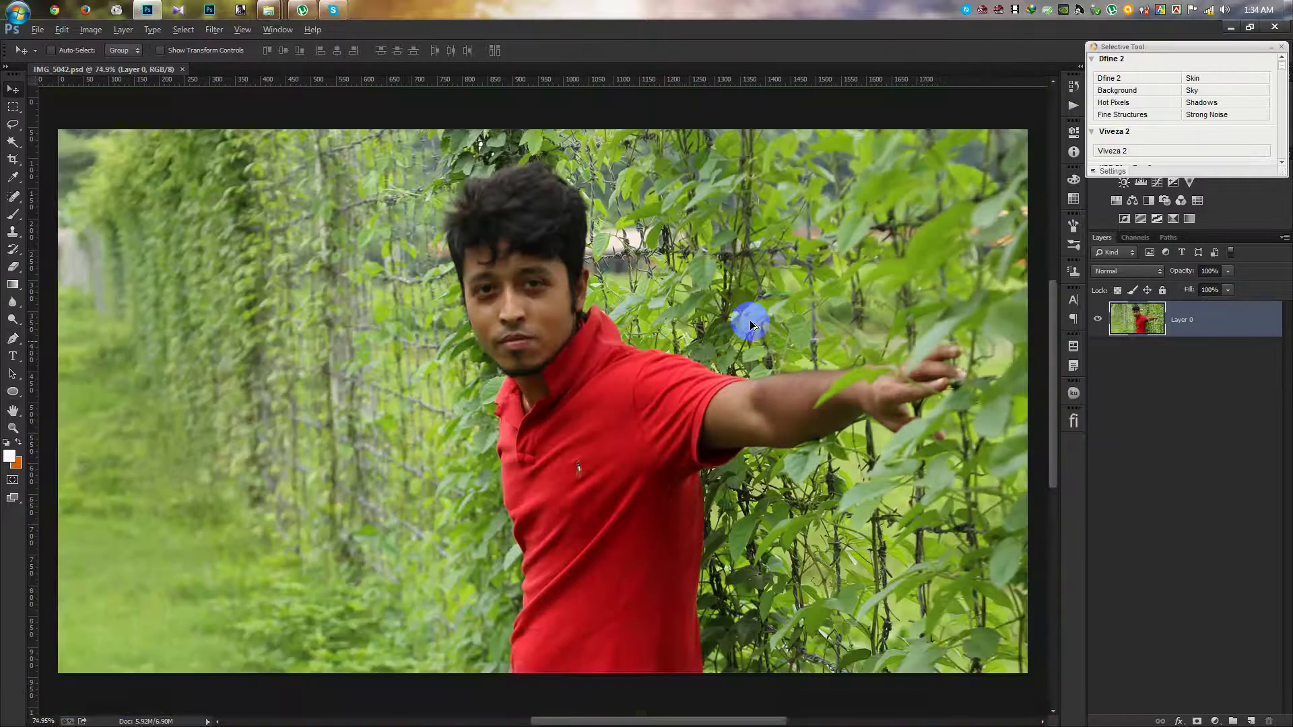
{"action": "scroll", "coordinate": [751, 323], "scroll_direction": "down", "scroll_amount": 1}
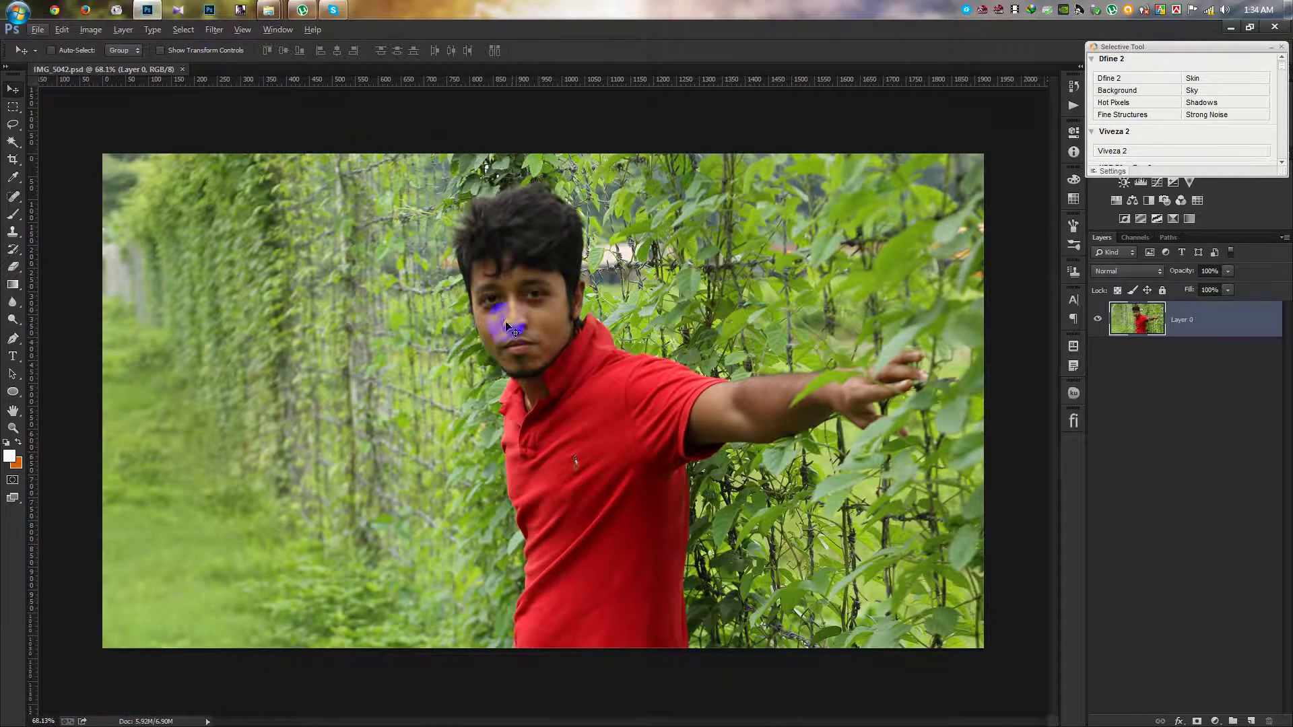
{"action": "scroll", "coordinate": [536, 323], "scroll_direction": "up", "scroll_amount": 1}
{"action": "scroll", "coordinate": [536, 323], "scroll_direction": "up", "scroll_amount": 1}
{"action": "scroll", "coordinate": [536, 323], "scroll_direction": "down", "scroll_amount": 2}
{"action": "scroll", "coordinate": [536, 327], "scroll_direction": "up", "scroll_amount": 1}
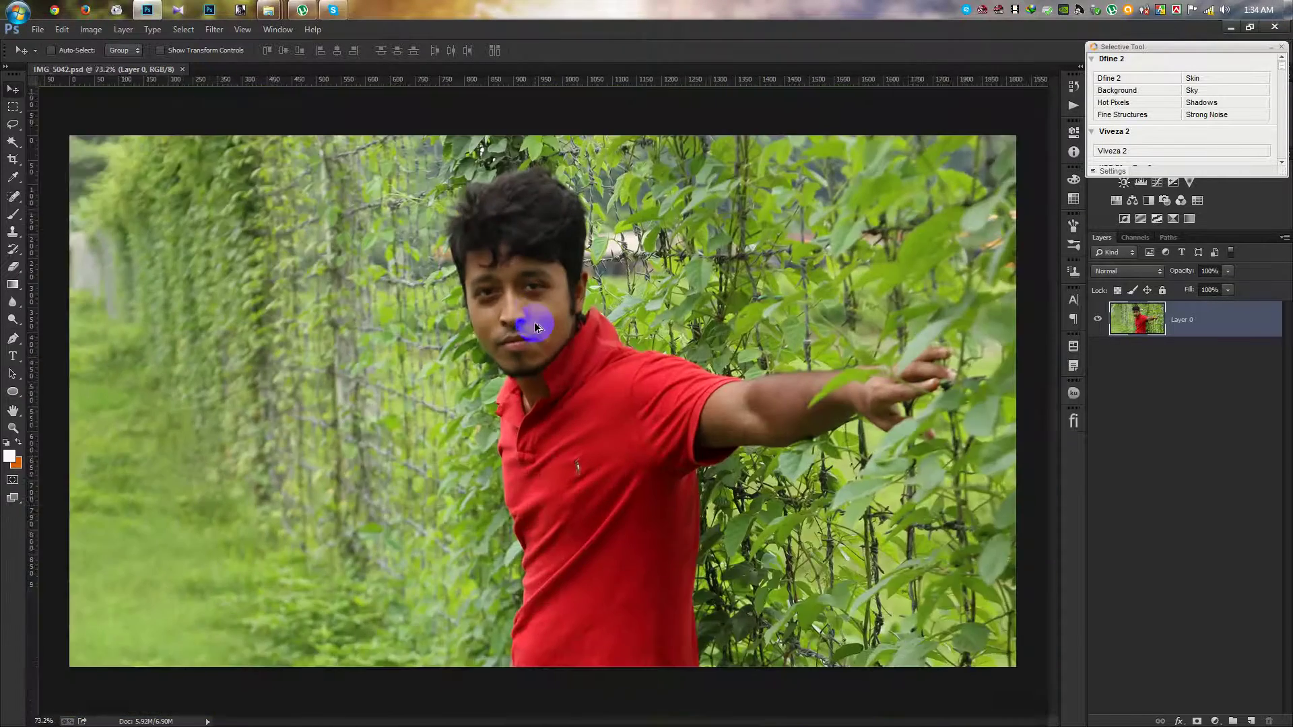
{"action": "scroll", "coordinate": [536, 327], "scroll_direction": "up", "scroll_amount": 1}
{"action": "scroll", "coordinate": [536, 326], "scroll_direction": "down", "scroll_amount": 1}
{"action": "scroll", "coordinate": [536, 327], "scroll_direction": "down", "scroll_amount": 1}
{"action": "scroll", "coordinate": [536, 327], "scroll_direction": "down", "scroll_amount": 1}
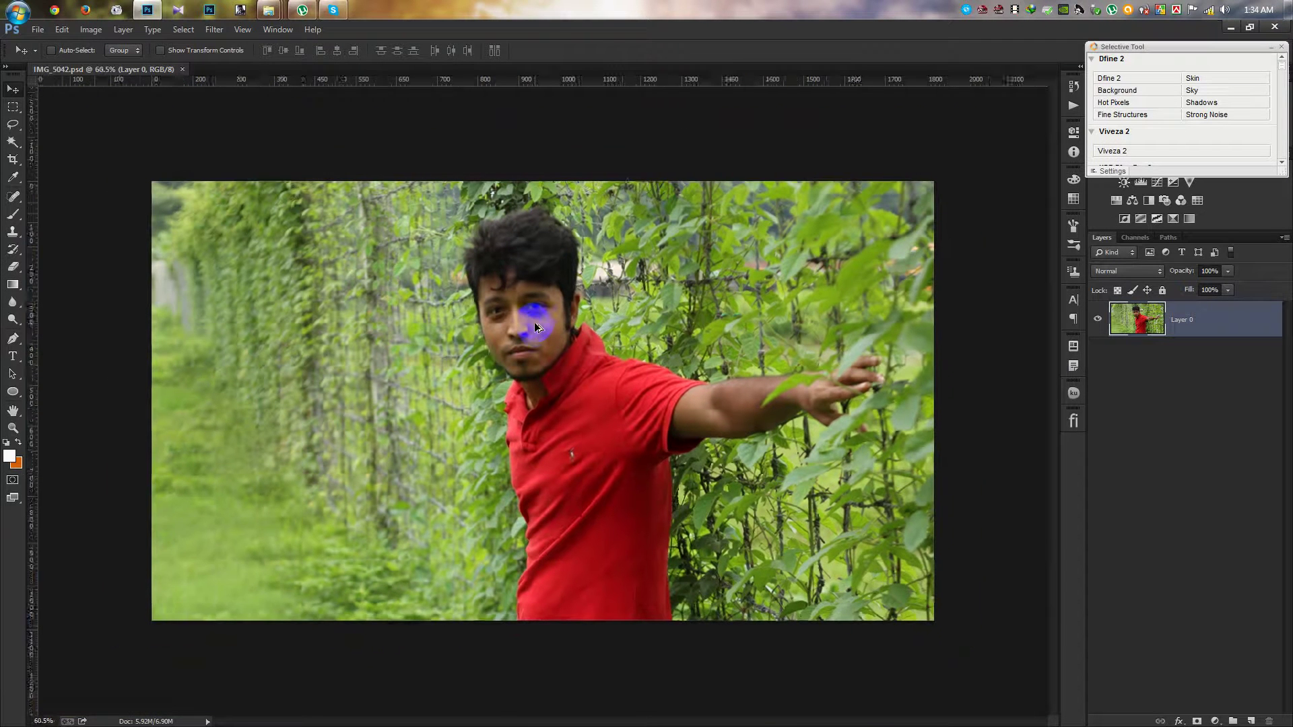
{"action": "scroll", "coordinate": [532, 323], "scroll_direction": "up", "scroll_amount": 1}
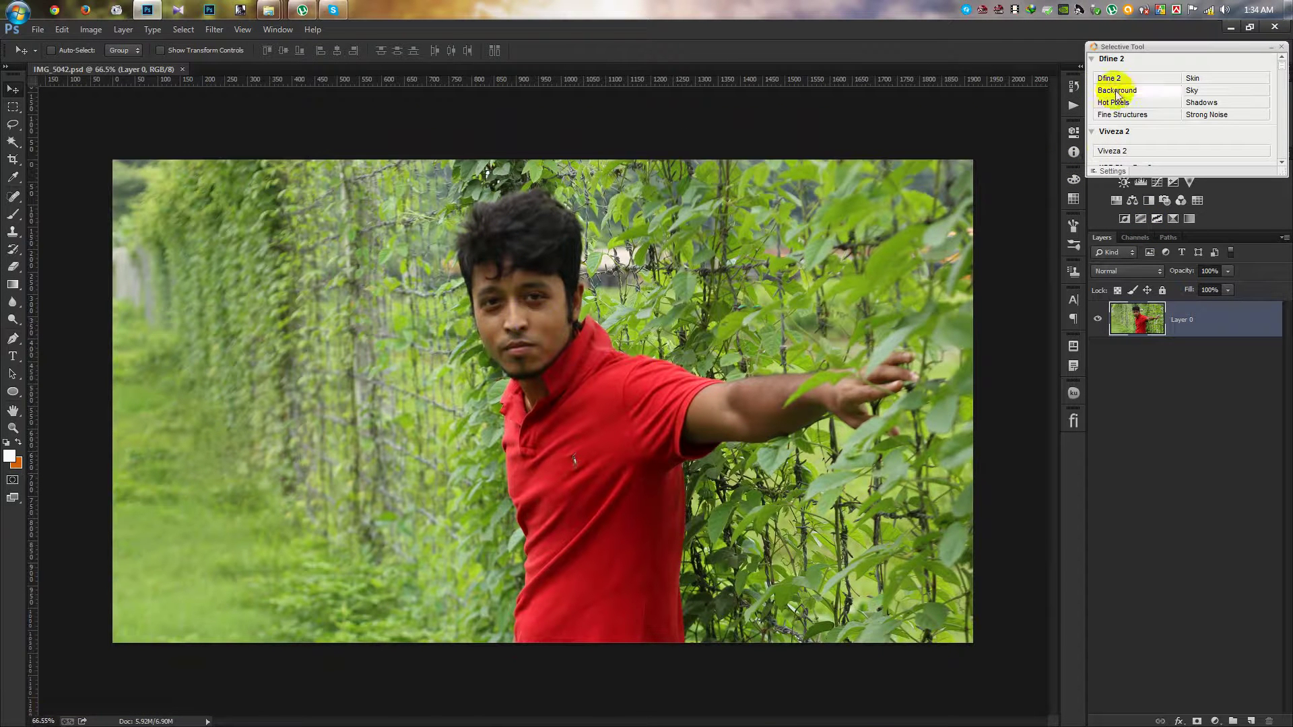
Boost the photo in Viveza 2 to 42% structure and 32% saturation, then apply it
{"action": "left_click", "coordinate": [1115, 152]}
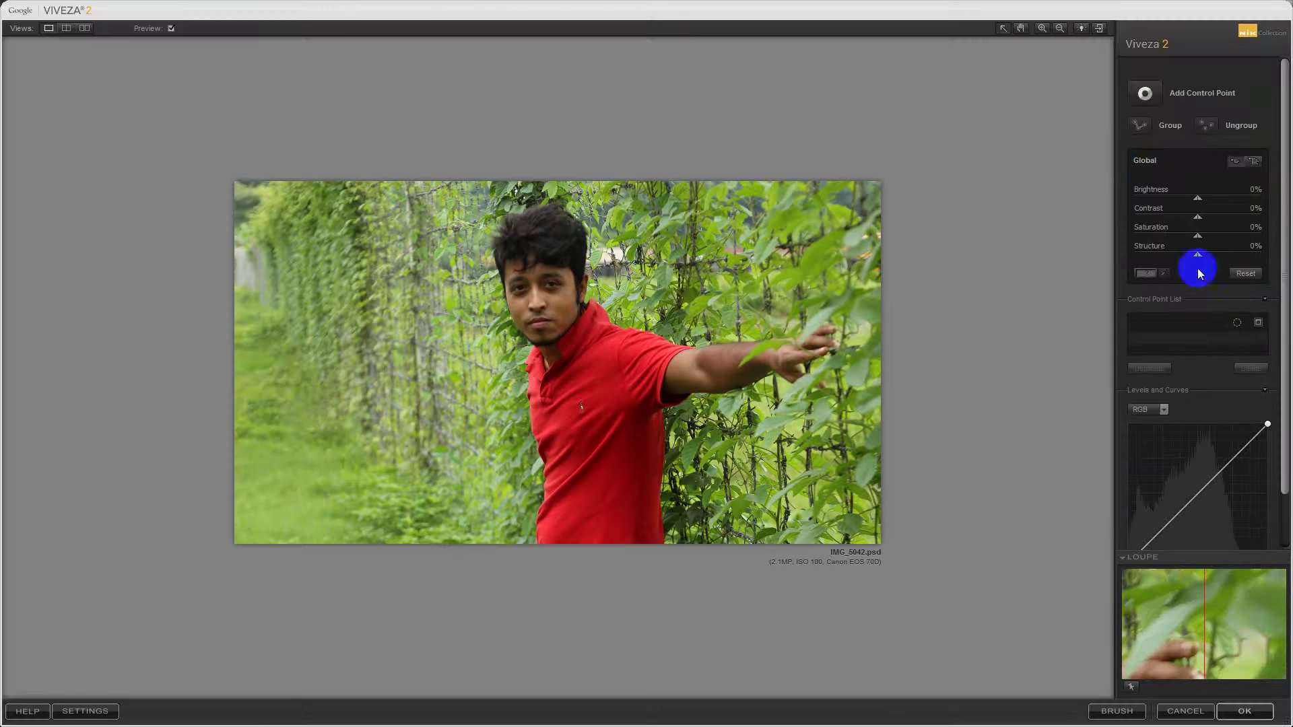
{"action": "left_click_drag", "start_coordinate": [1197, 258], "coordinate": [1219, 256]}
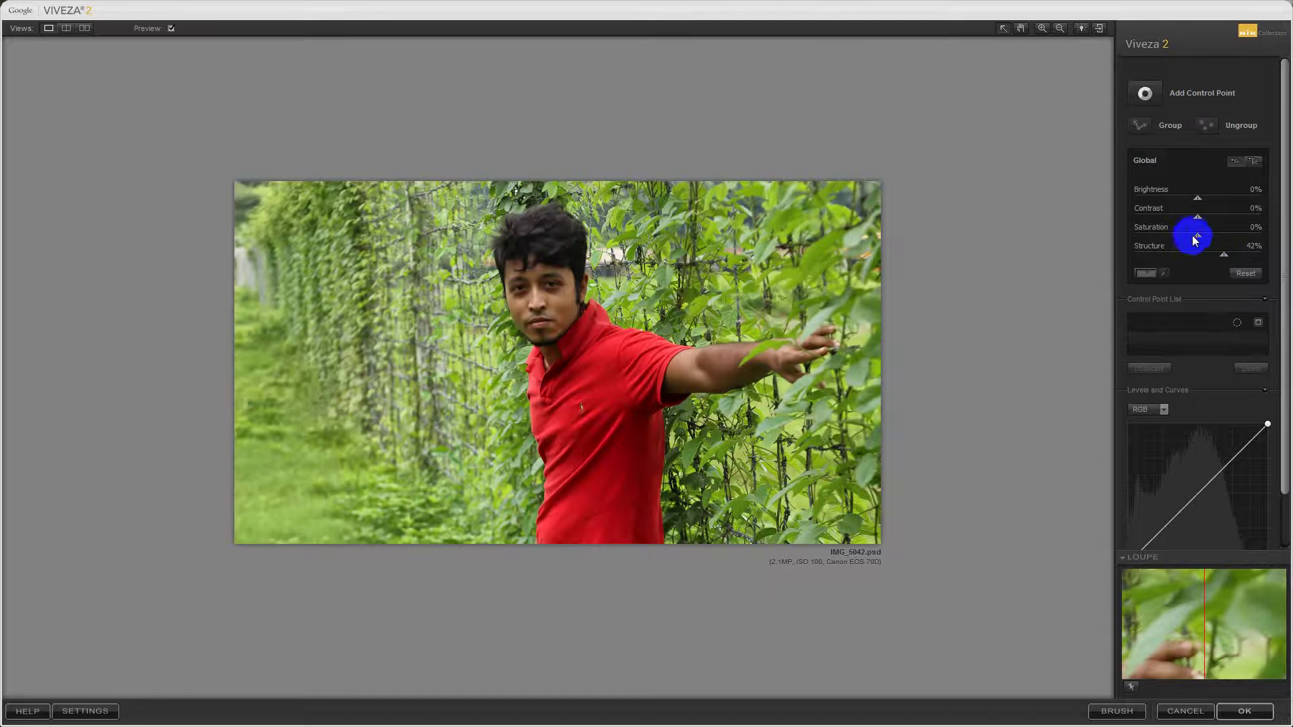
{"action": "left_click_drag", "start_coordinate": [1197, 237], "coordinate": [1216, 241]}
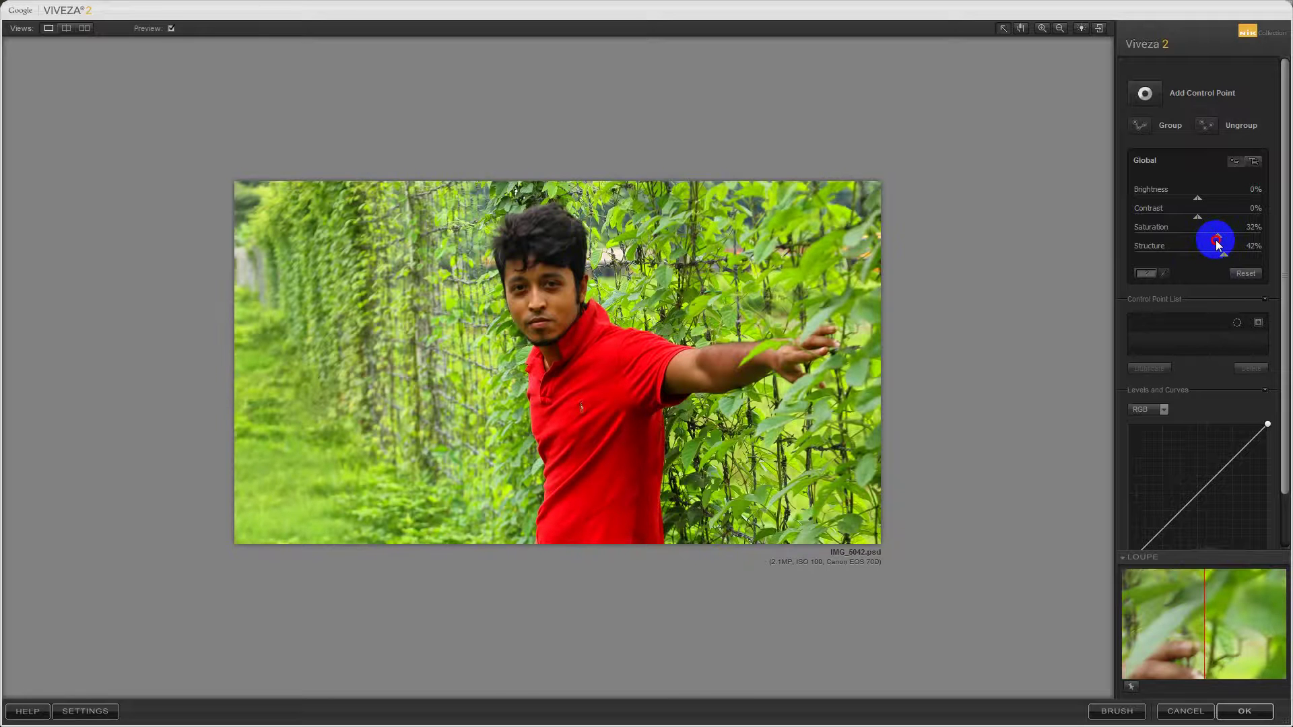
{"action": "left_click", "coordinate": [1245, 711]}
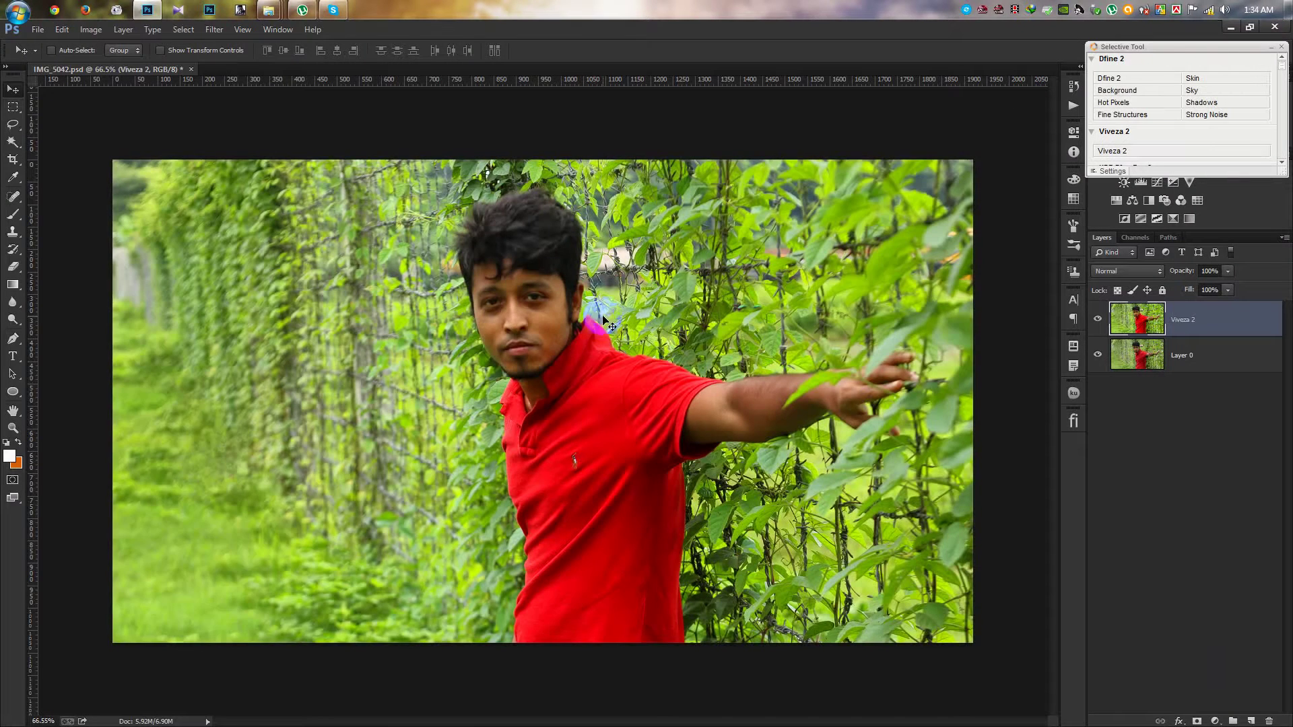
Zoom in on the face and select a smaller Spot Healing Brush, size 10
{"action": "scroll", "coordinate": [600, 326], "scroll_direction": "up", "scroll_amount": 2}
{"action": "scroll", "coordinate": [585, 336], "scroll_direction": "up", "scroll_amount": 2}
{"action": "scroll", "coordinate": [577, 346], "scroll_direction": "up", "scroll_amount": 2}
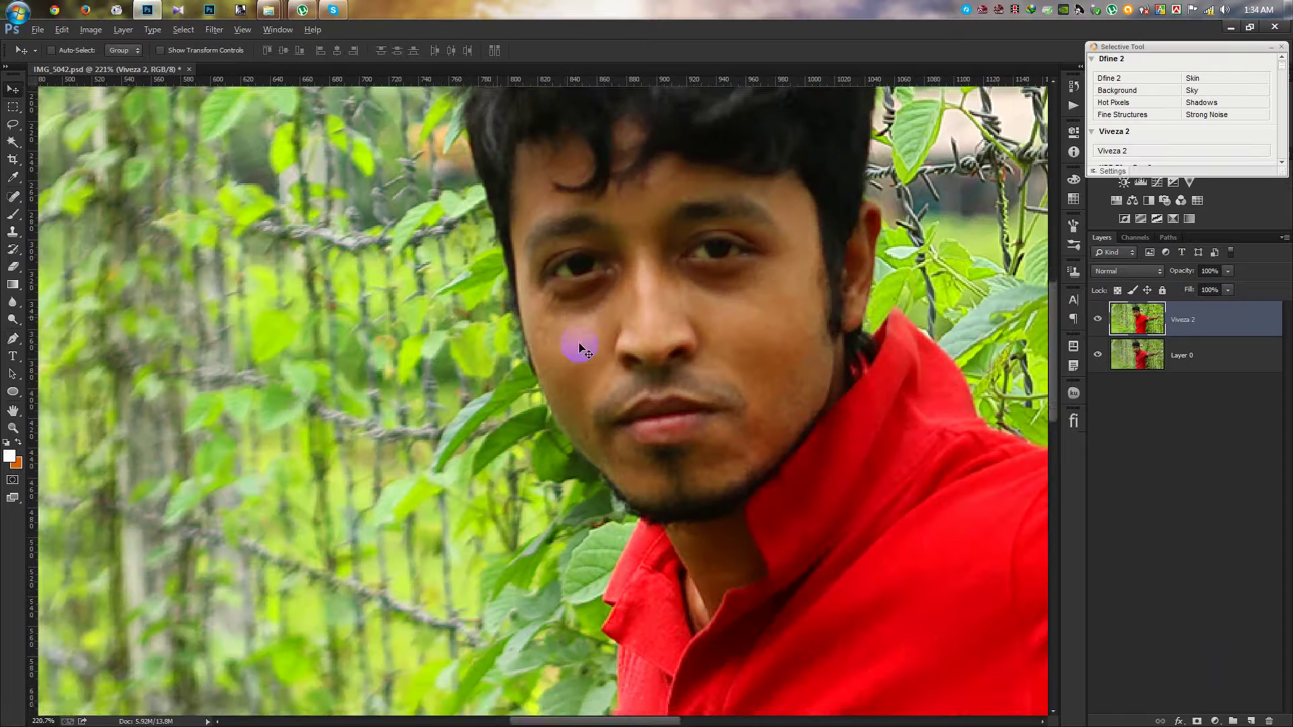
{"action": "scroll", "coordinate": [564, 358], "scroll_direction": "up", "scroll_amount": 2}
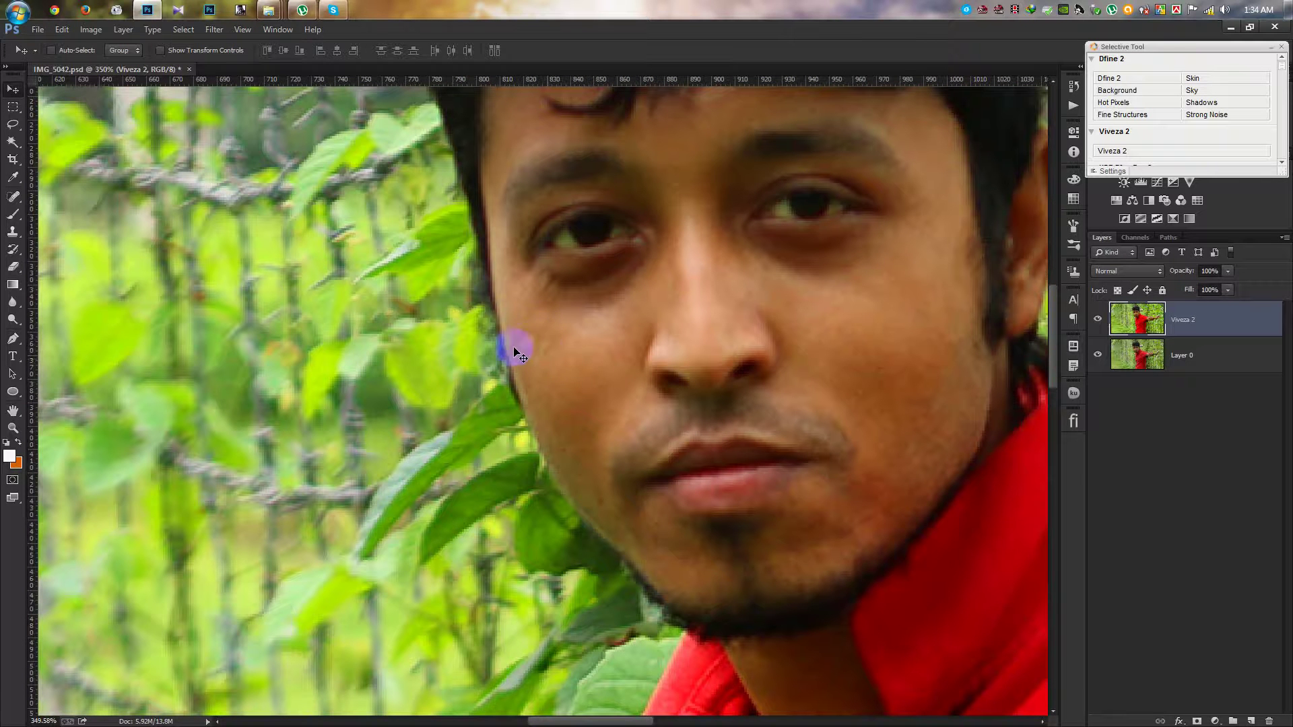
{"action": "left_click", "coordinate": [13, 230]}
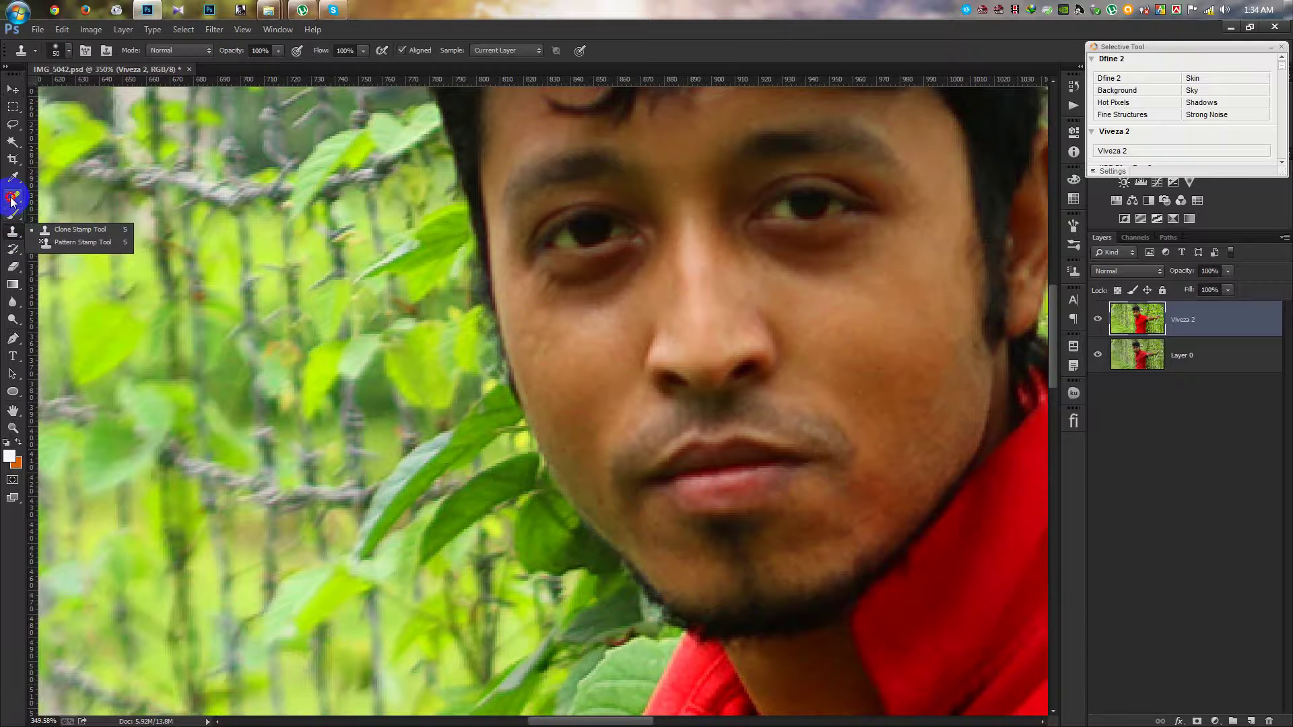
{"action": "left_click", "coordinate": [11, 200]}
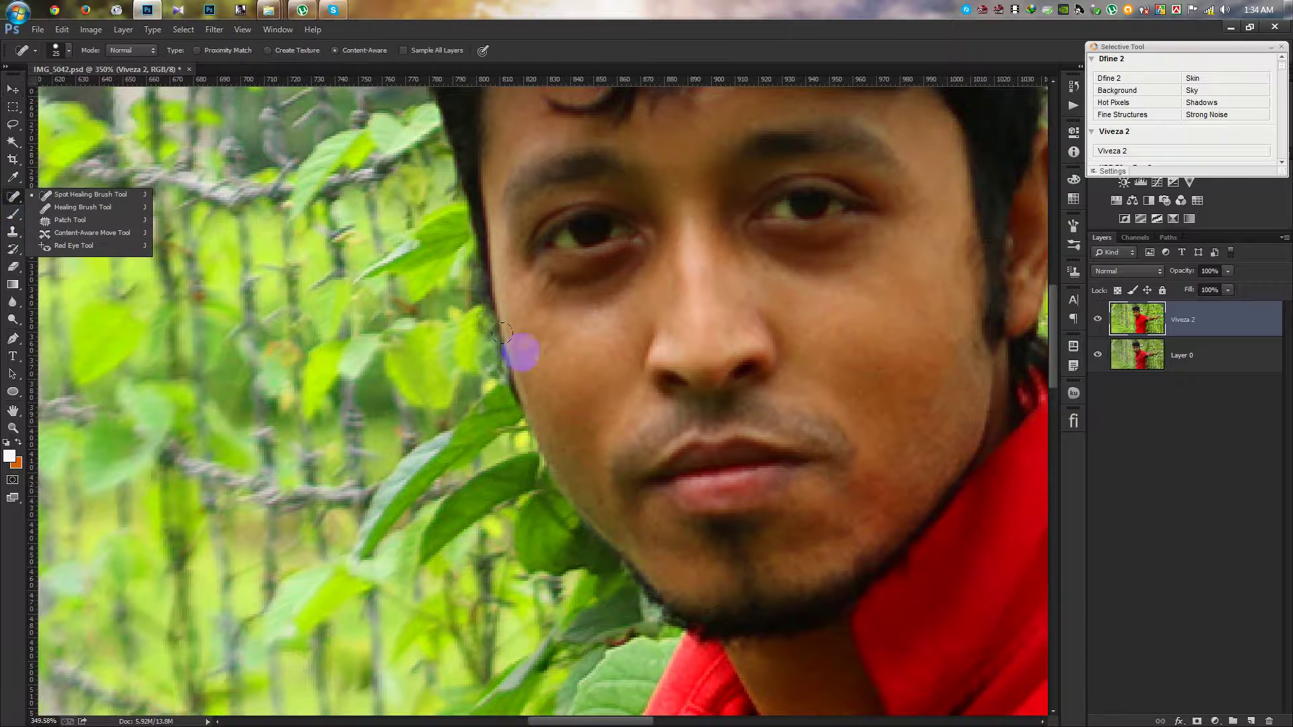
{"action": "left_click", "coordinate": [659, 46]}
{"action": "key", "text": "bracketleft"}
{"action": "key", "text": "bracketleft"}
Heal the blemishes on the man's cheek, then zoom back out
{"action": "left_click_drag", "start_coordinate": [530, 335], "coordinate": [554, 367]}
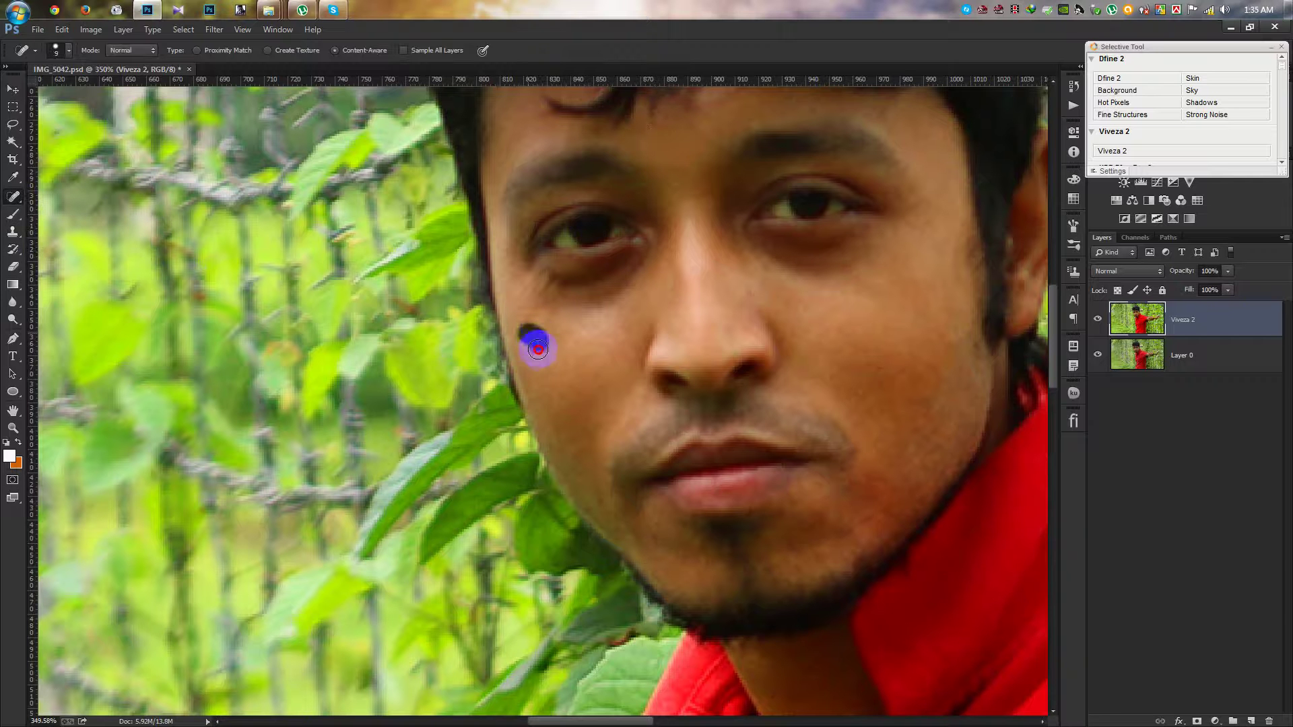
{"action": "left_click", "coordinate": [590, 370]}
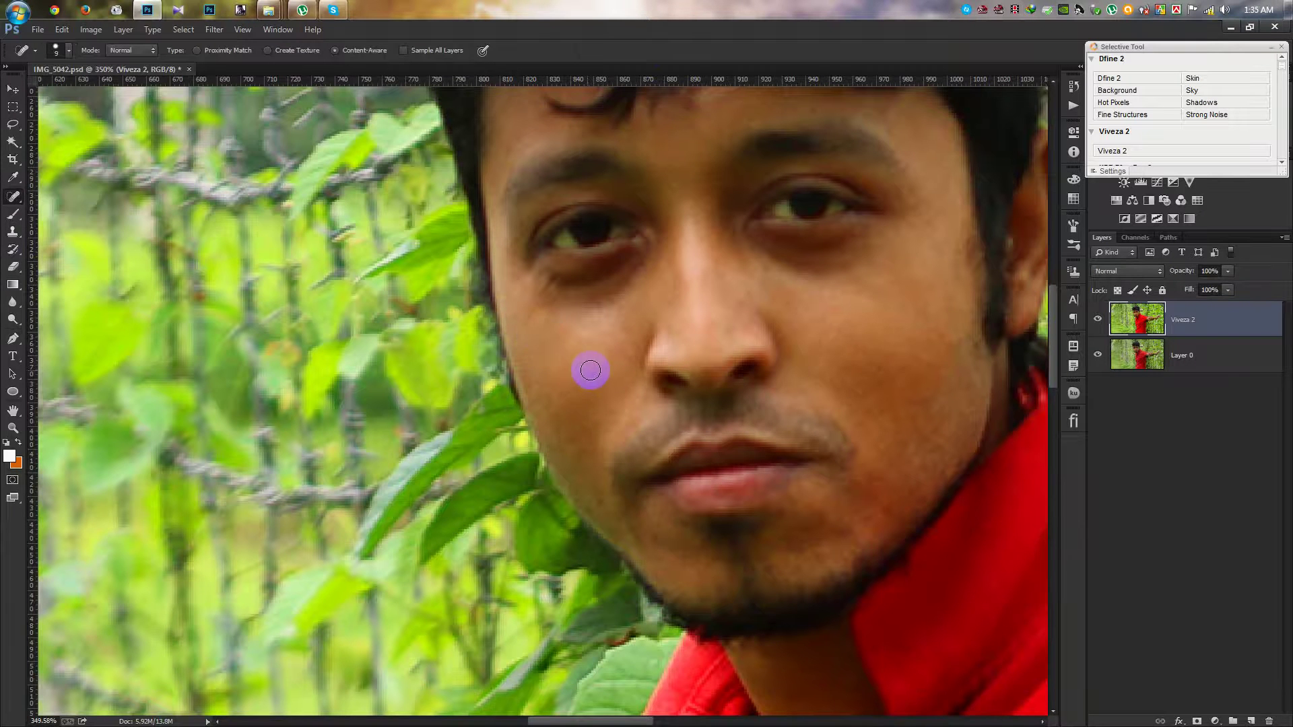
{"action": "scroll", "coordinate": [591, 373], "scroll_direction": "down", "scroll_amount": 3}
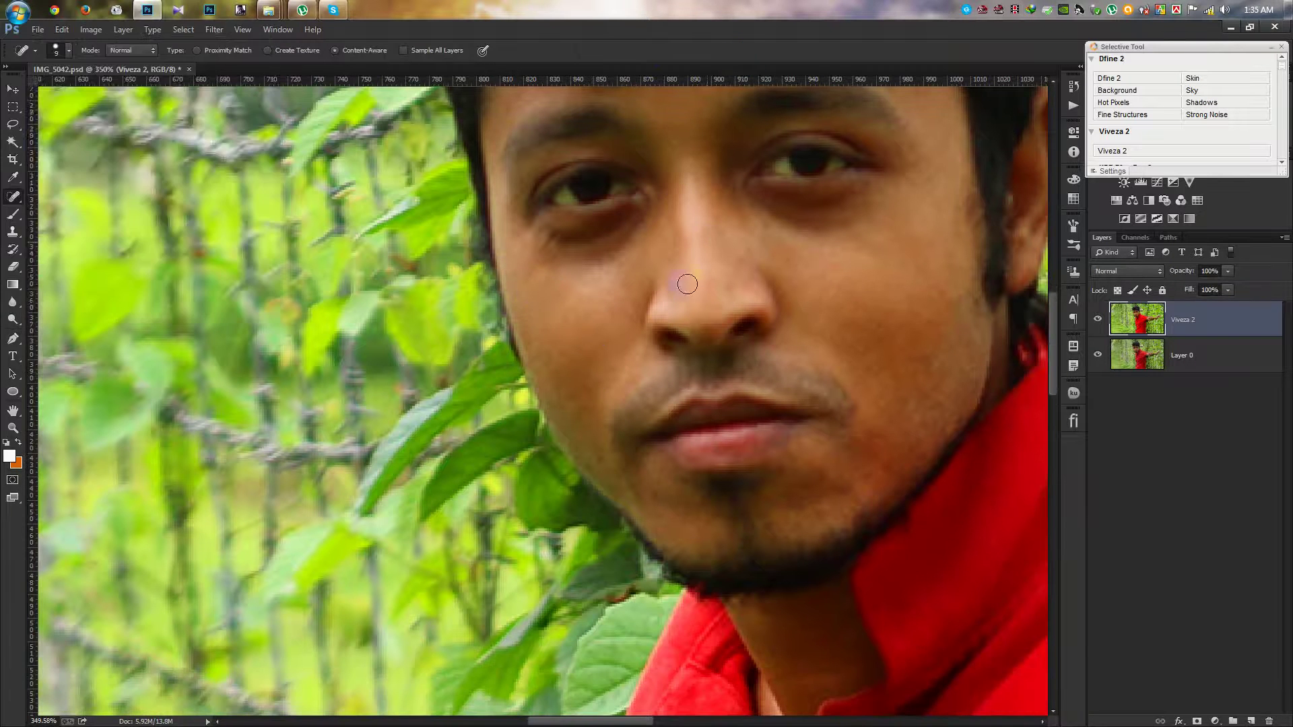
{"action": "left_click", "coordinate": [645, 312]}
{"action": "scroll", "coordinate": [645, 311], "scroll_direction": "down", "scroll_amount": 3}
{"action": "scroll", "coordinate": [727, 320], "scroll_direction": "down", "scroll_amount": 2}
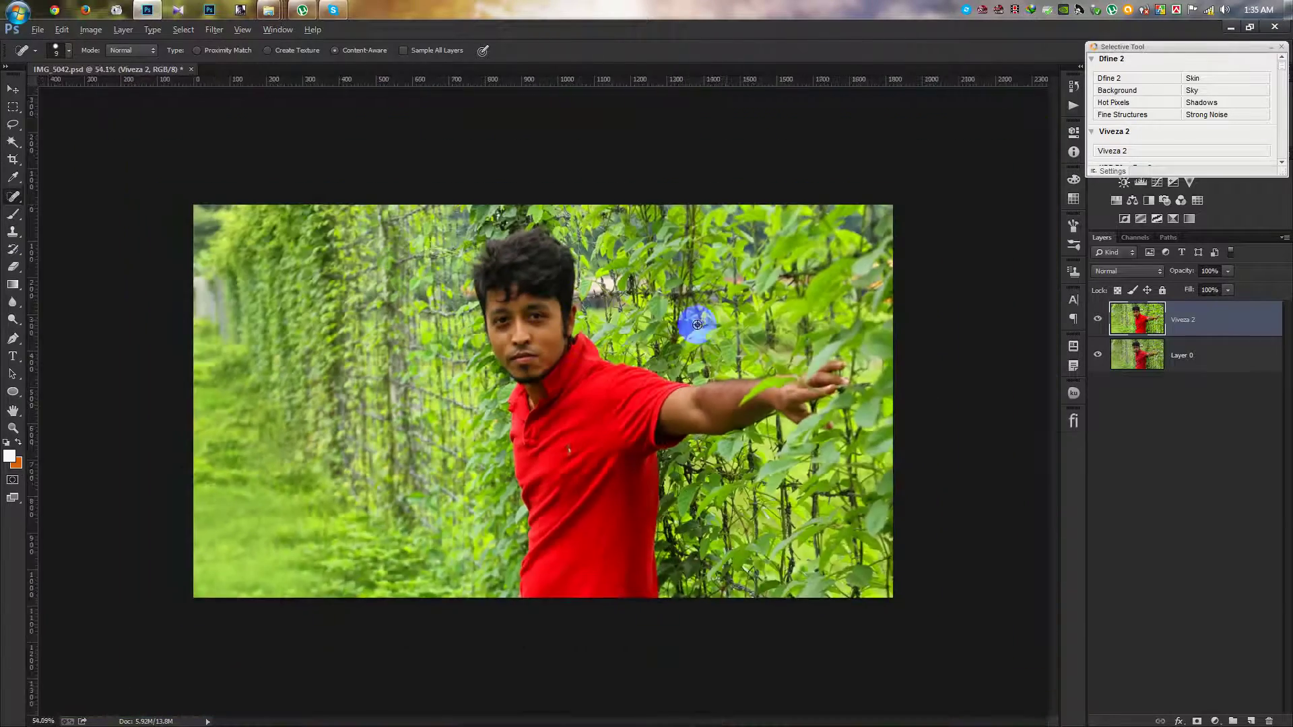
{"action": "scroll", "coordinate": [696, 323], "scroll_direction": "up", "scroll_amount": 1}
{"action": "scroll", "coordinate": [544, 331], "scroll_direction": "down", "scroll_amount": 2}
{"action": "scroll", "coordinate": [542, 298], "scroll_direction": "up", "scroll_amount": 1}
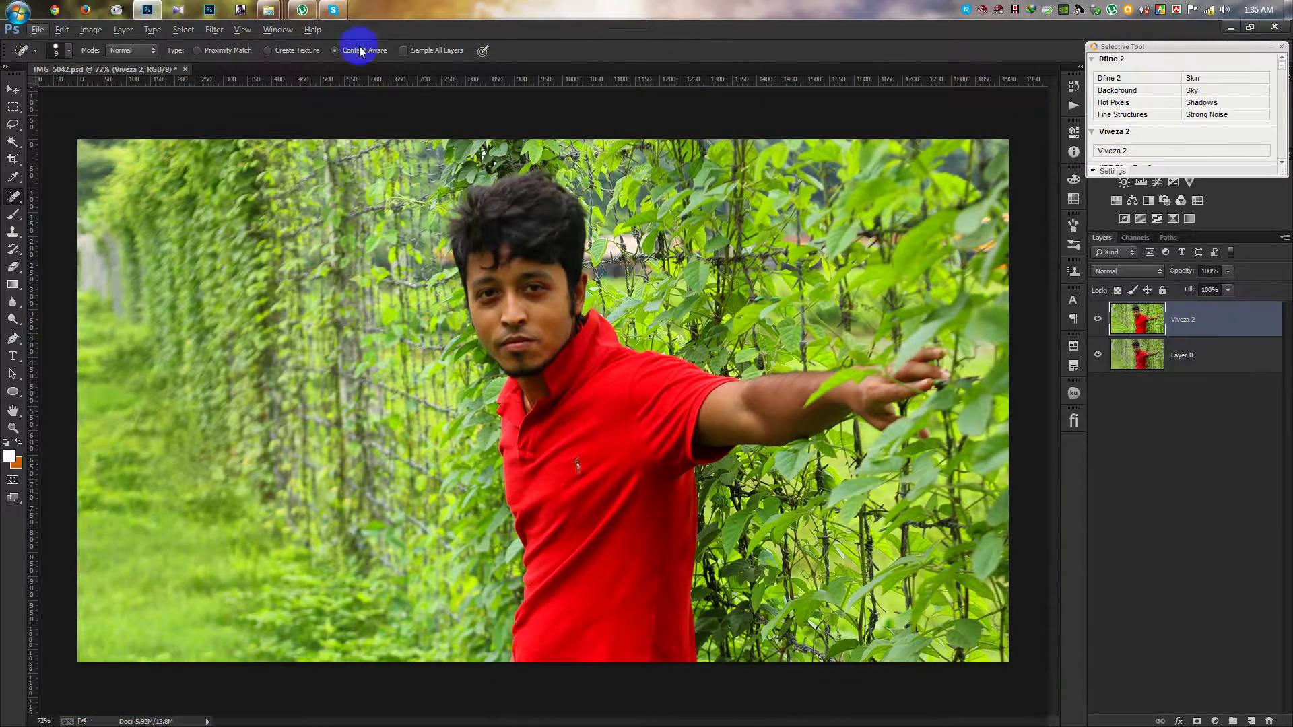
Apply Color Efex Pro 4 Contrast Color Range at 58% color contrast and 12% brightness
{"action": "left_click", "coordinate": [214, 30]}
{"action": "mouse_move", "coordinate": [238, 338]}
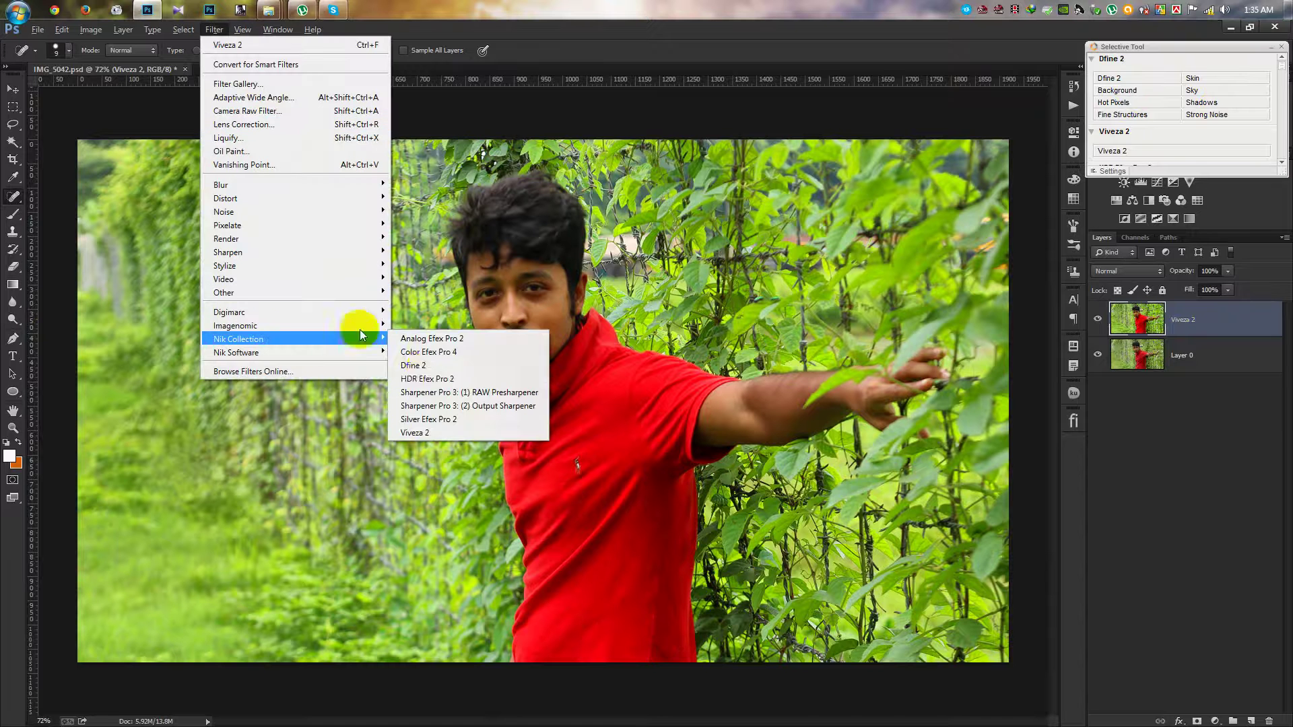
{"action": "left_click", "coordinate": [439, 353]}
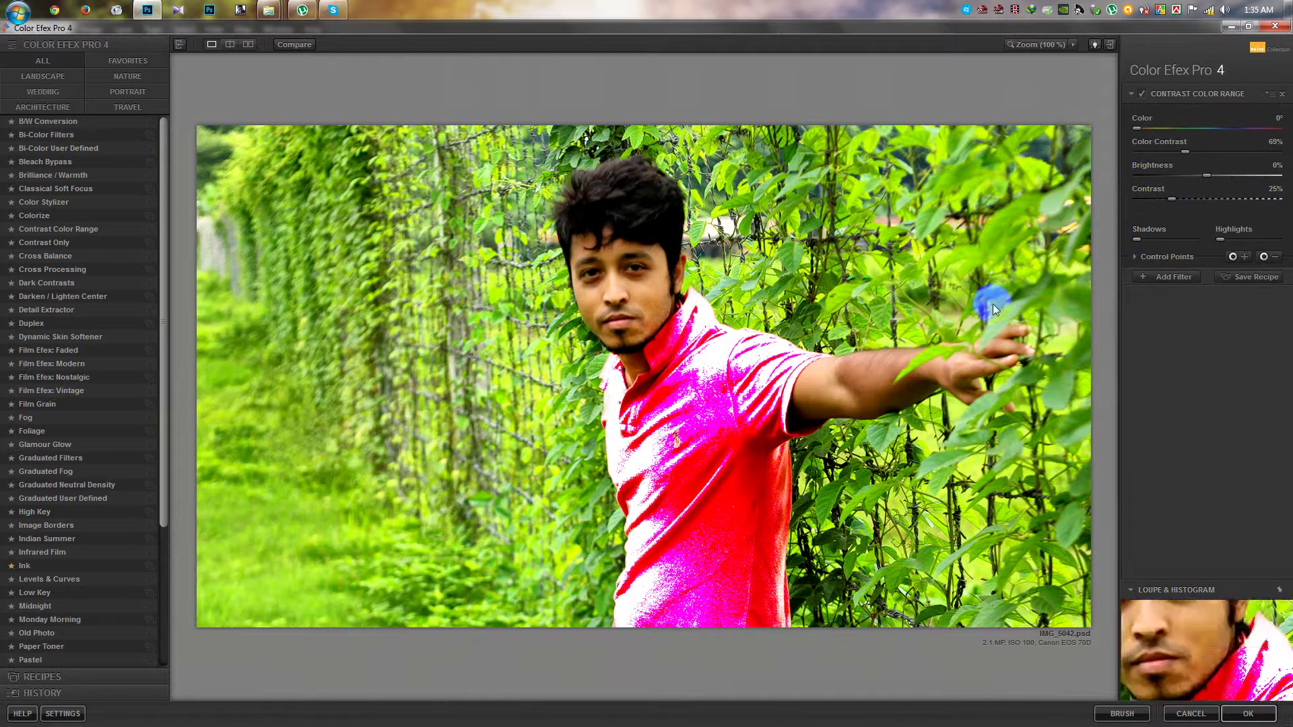
{"action": "left_click_drag", "start_coordinate": [1187, 148], "coordinate": [1177, 151]}
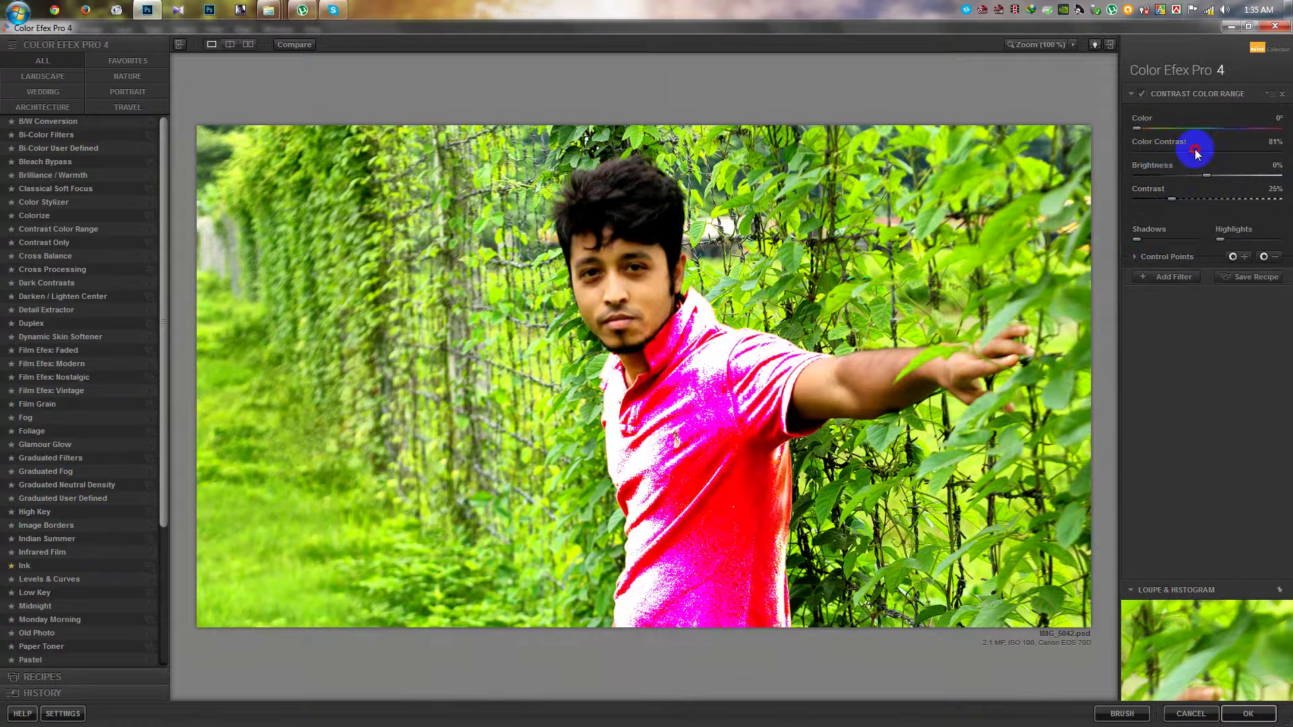
{"action": "left_click", "coordinate": [1239, 717]}
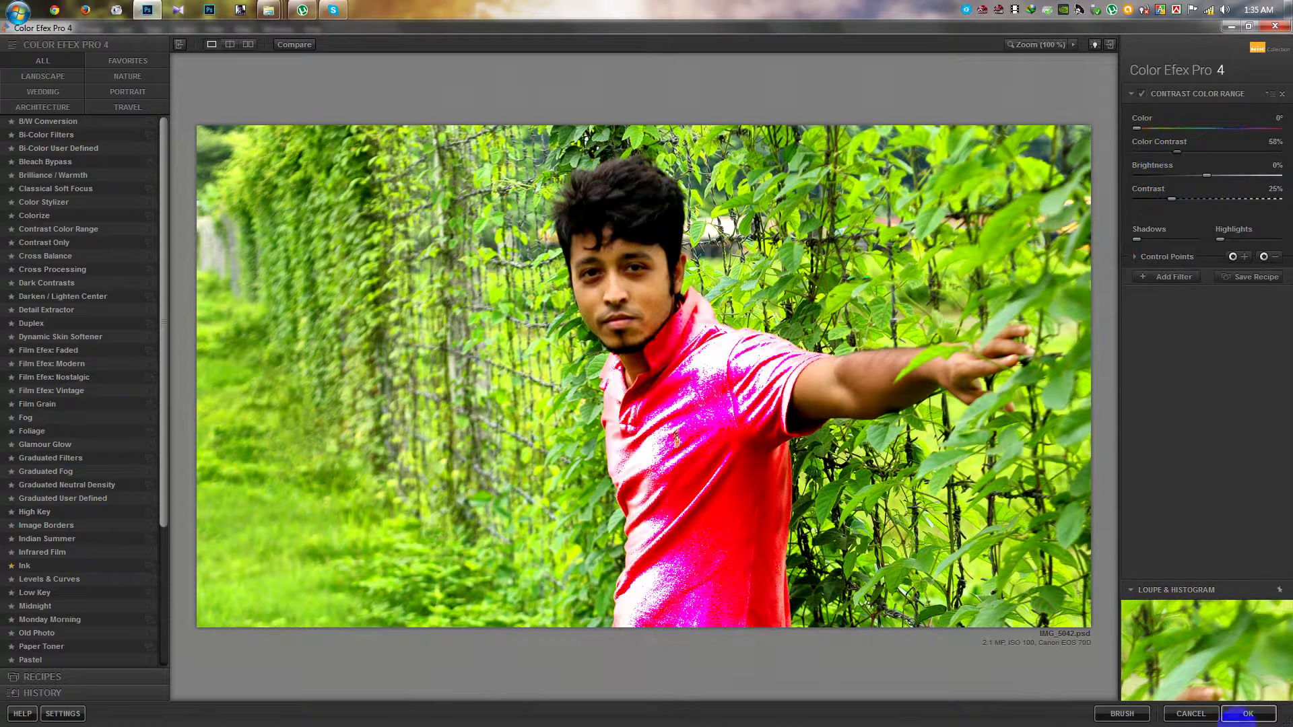
{"action": "left_click", "coordinate": [1203, 175]}
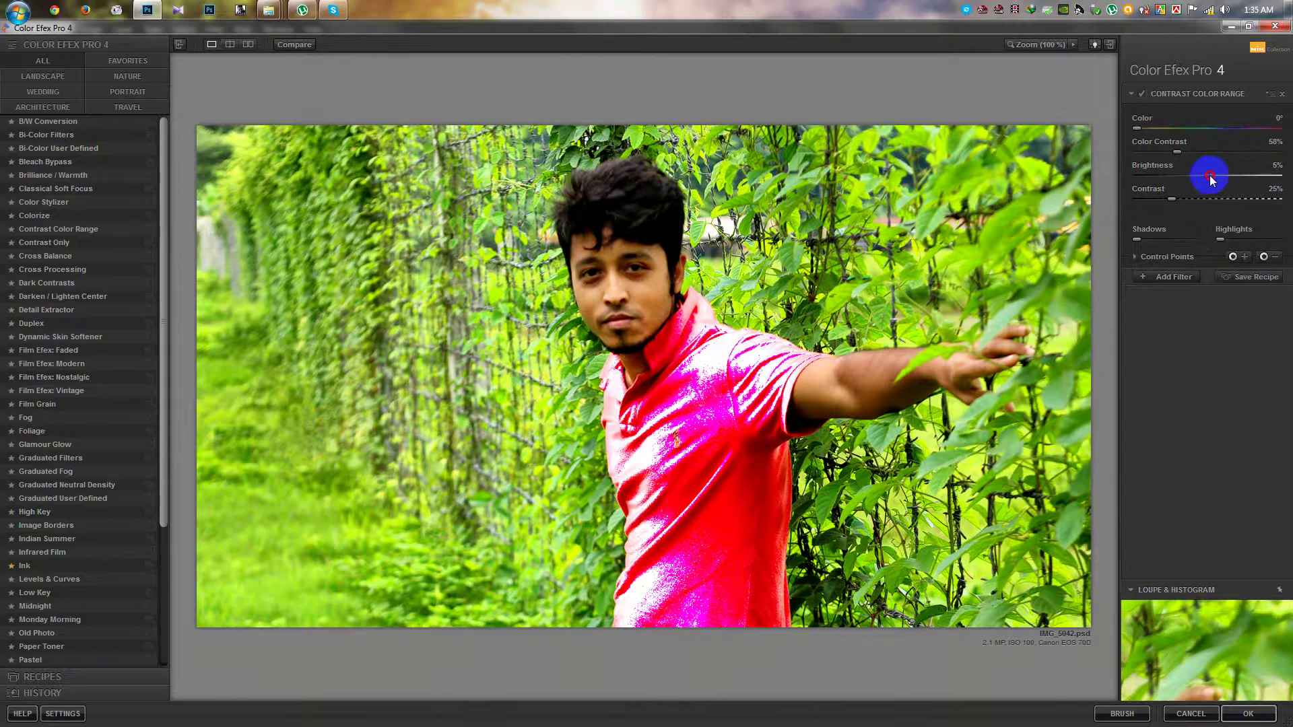
{"action": "left_click_drag", "start_coordinate": [1210, 178], "coordinate": [1211, 177]}
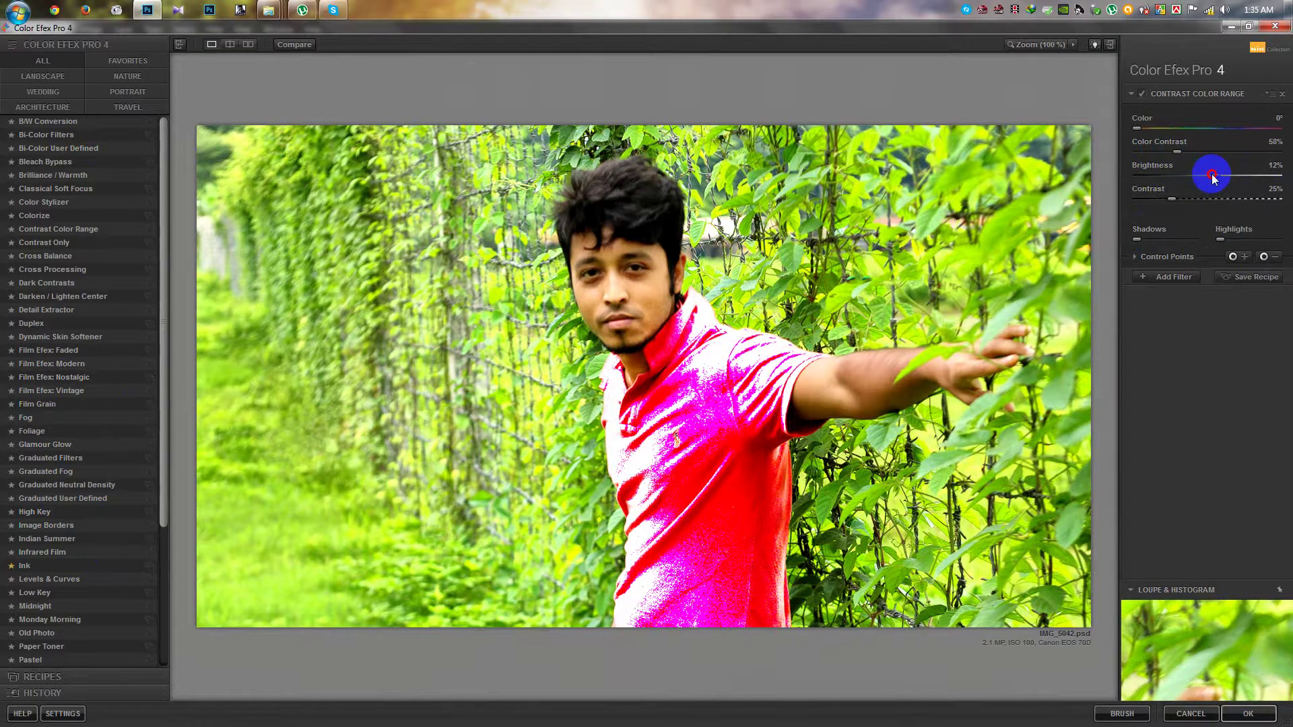
{"action": "left_click", "coordinate": [1261, 714]}
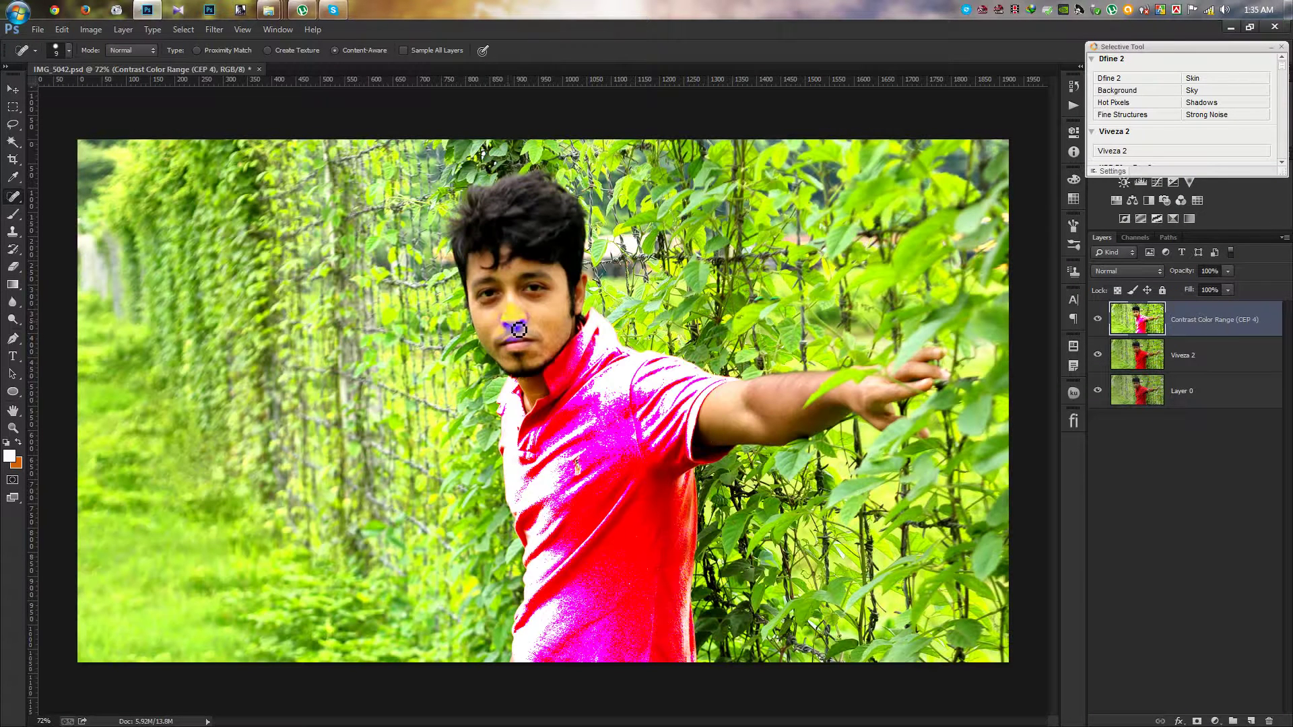
Give the Contrast Color Range layer an inverted mask and set a white 250-size brush at 20% opacity
{"action": "left_click", "coordinate": [1197, 721]}
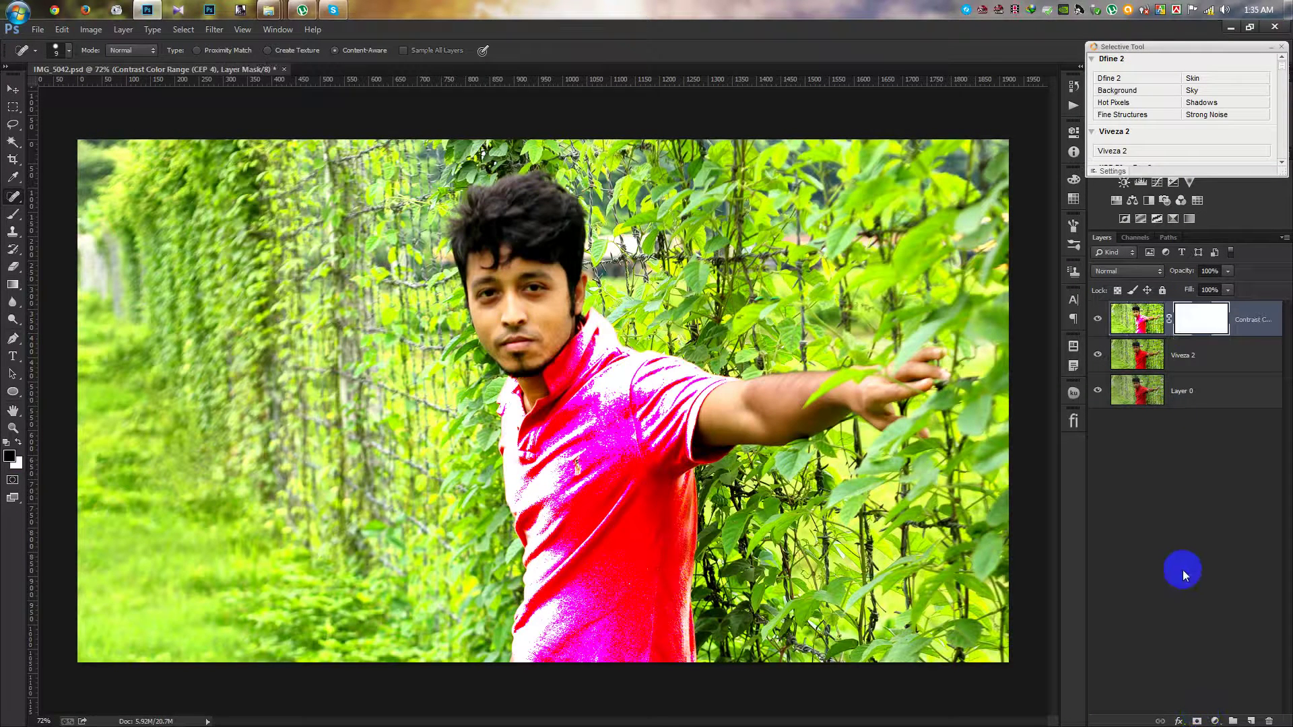
{"action": "left_click_drag", "start_coordinate": [208, 496], "coordinate": [216, 503]}
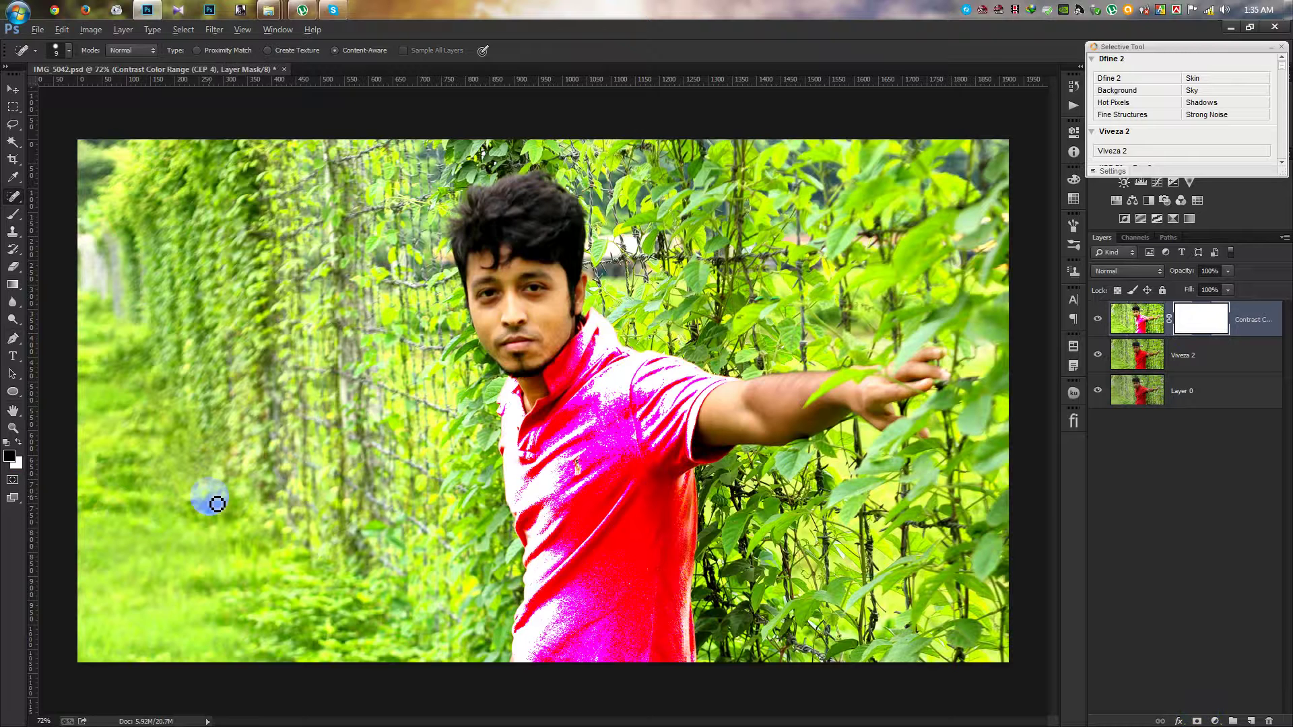
{"action": "key", "text": "ctrl+i"}
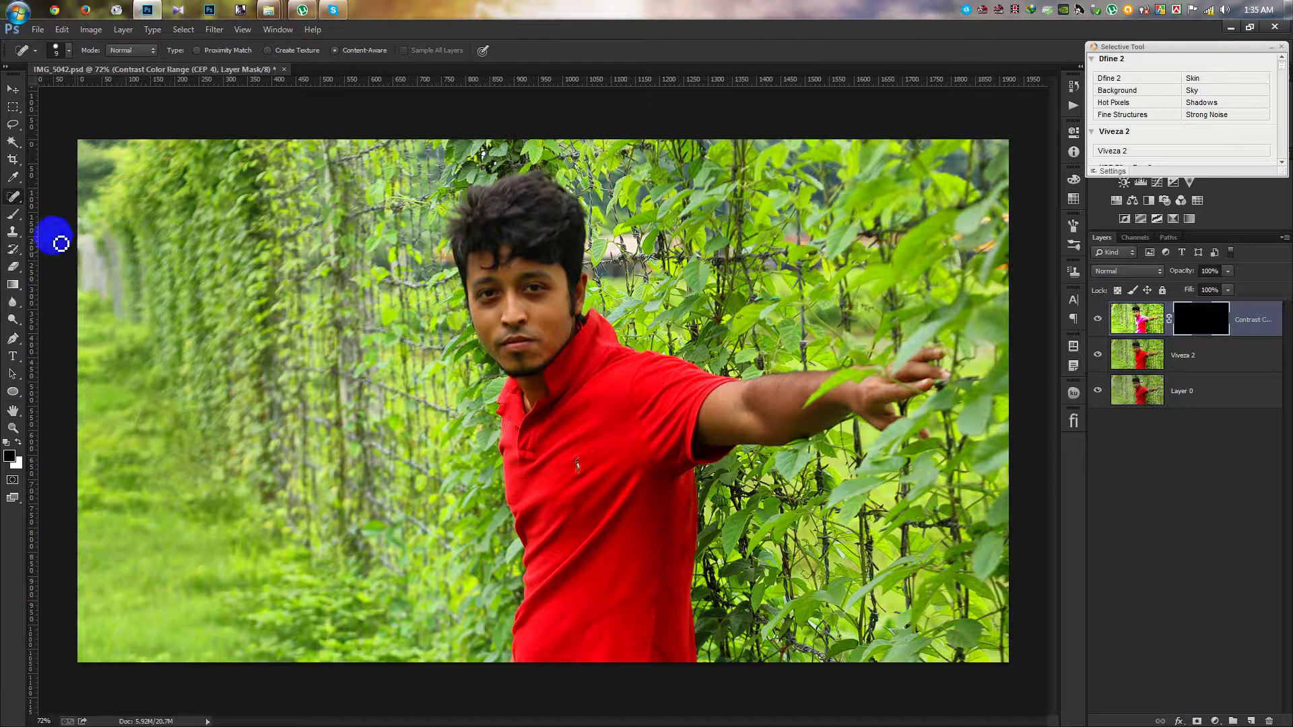
{"action": "left_click", "coordinate": [12, 214]}
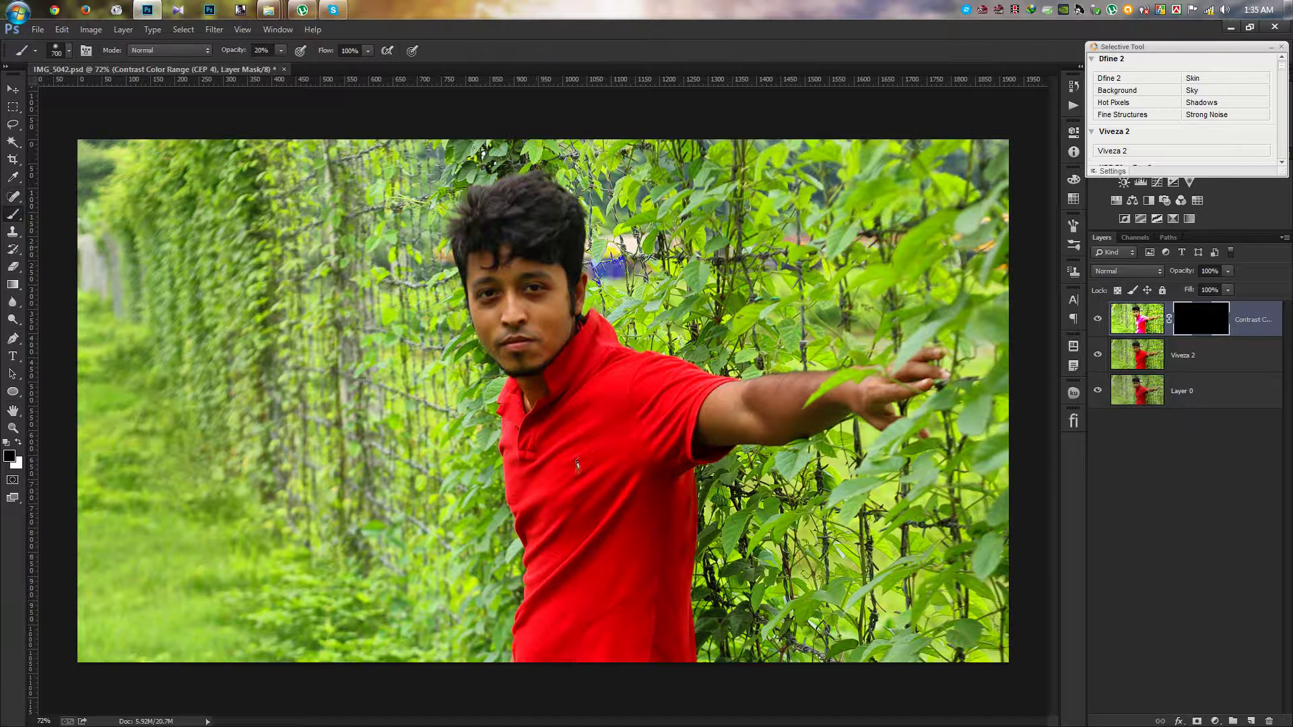
{"action": "left_click_drag", "start_coordinate": [579, 272], "coordinate": [503, 286]}
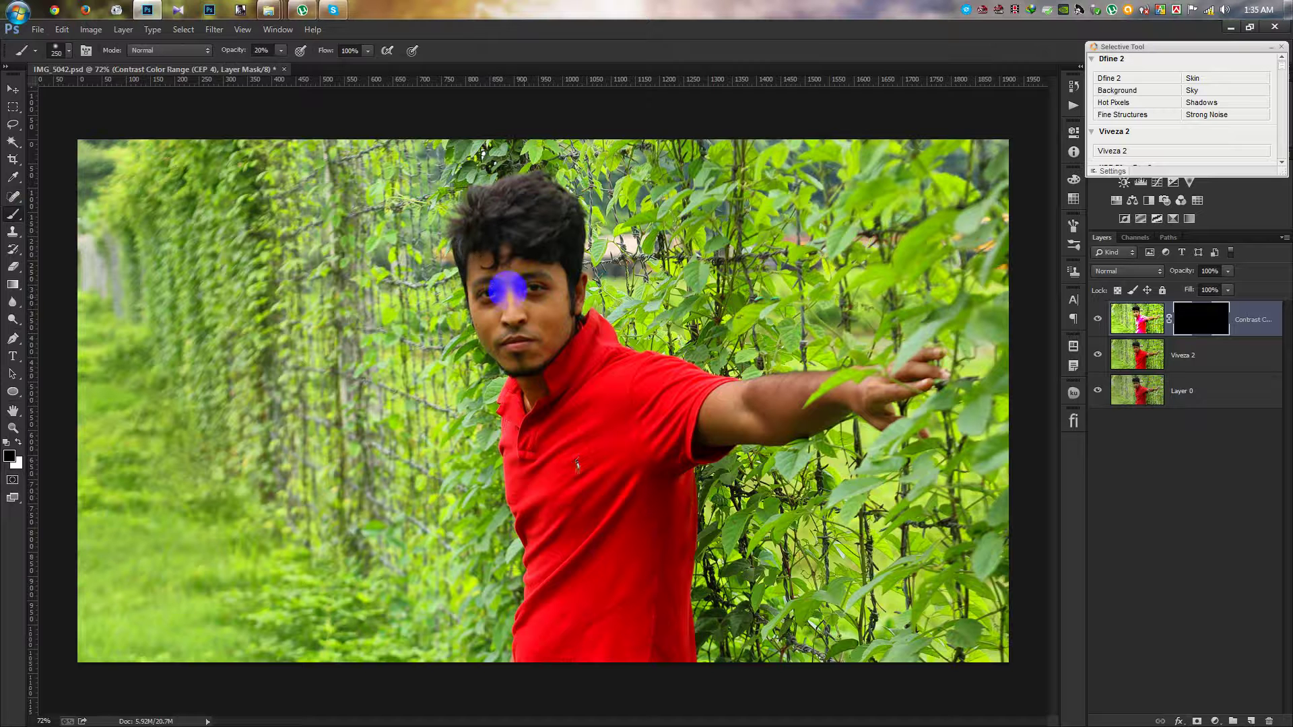
{"action": "left_click_drag", "start_coordinate": [520, 315], "coordinate": [25, 455]}
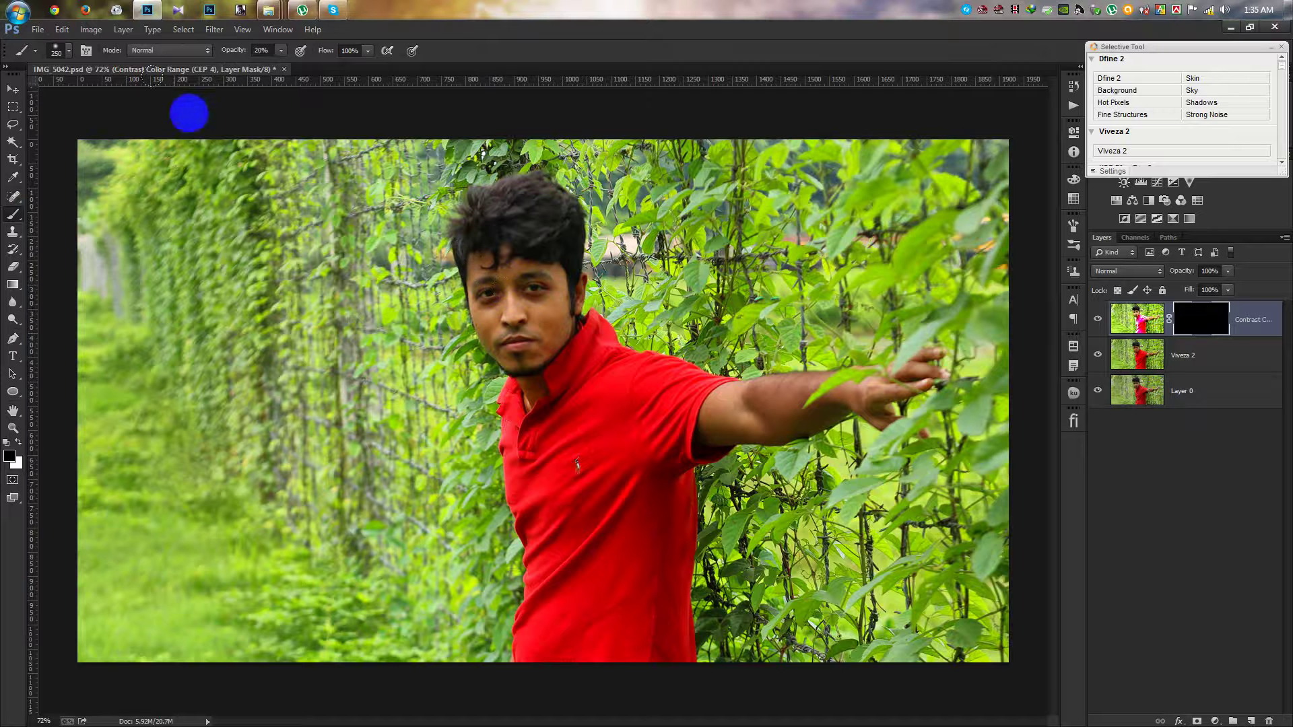
{"action": "key", "text": "d"}
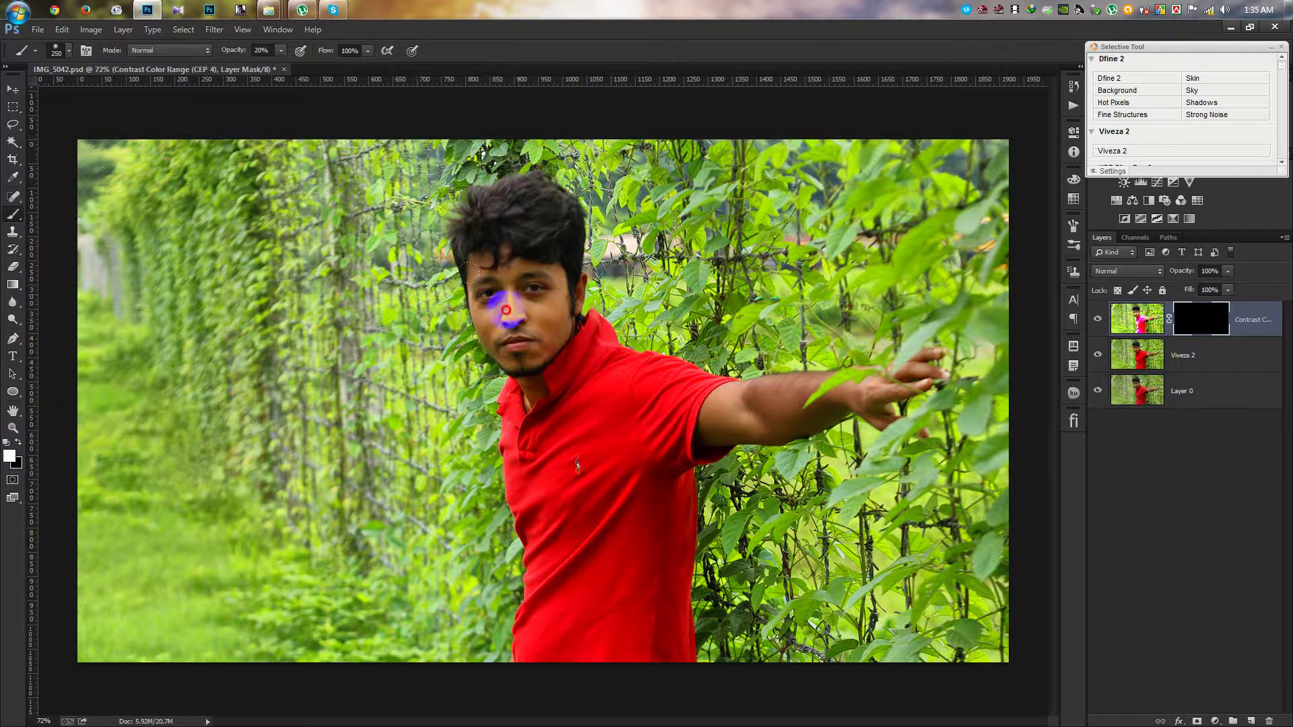
Paint the contrast effect back over the man's face and arm
{"action": "mouse_move", "coordinate": [522, 313]}
{"action": "left_mouse_down"}
{"action": "mouse_move", "coordinate": [514, 335]}
{"action": "mouse_move", "coordinate": [485, 254]}
{"action": "left_mouse_up"}
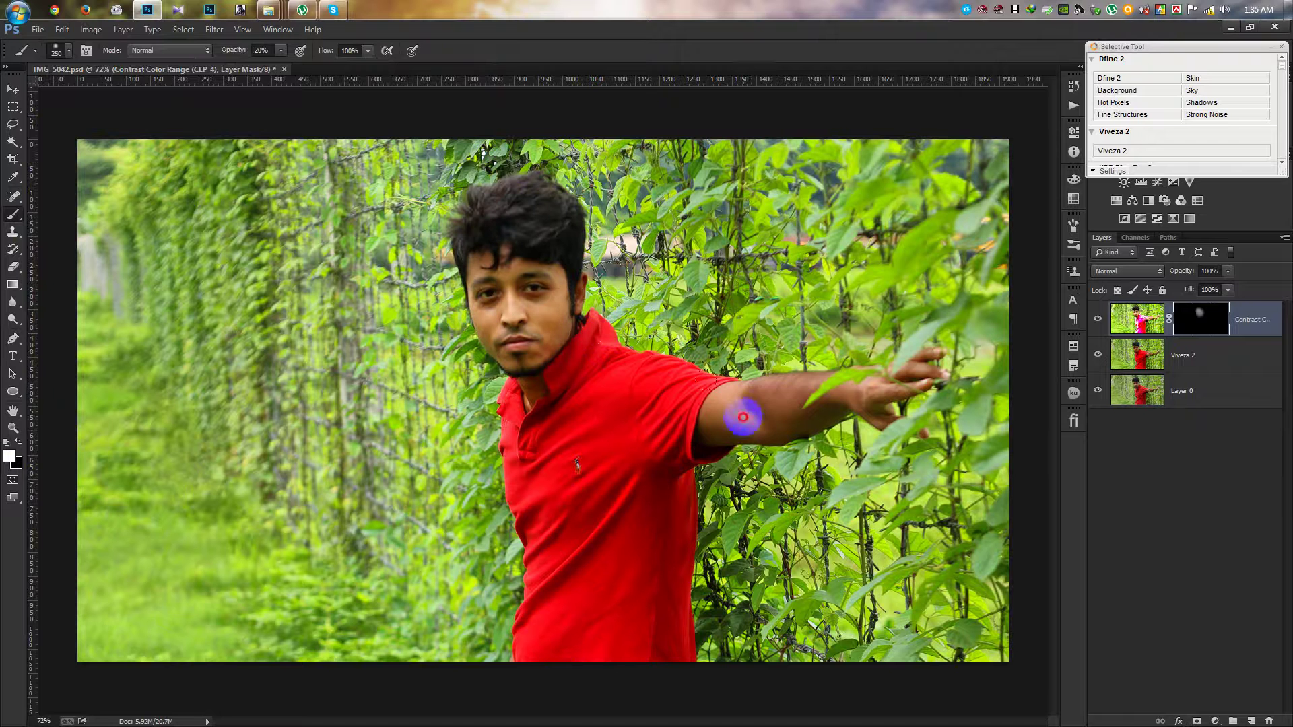
{"action": "mouse_move", "coordinate": [755, 402]}
{"action": "left_mouse_down"}
{"action": "mouse_move", "coordinate": [894, 375]}
{"action": "mouse_move", "coordinate": [710, 377]}
{"action": "mouse_move", "coordinate": [683, 424]}
{"action": "mouse_move", "coordinate": [937, 384]}
{"action": "mouse_move", "coordinate": [528, 413]}
{"action": "mouse_move", "coordinate": [522, 381]}
{"action": "mouse_move", "coordinate": [540, 332]}
{"action": "left_mouse_up"}
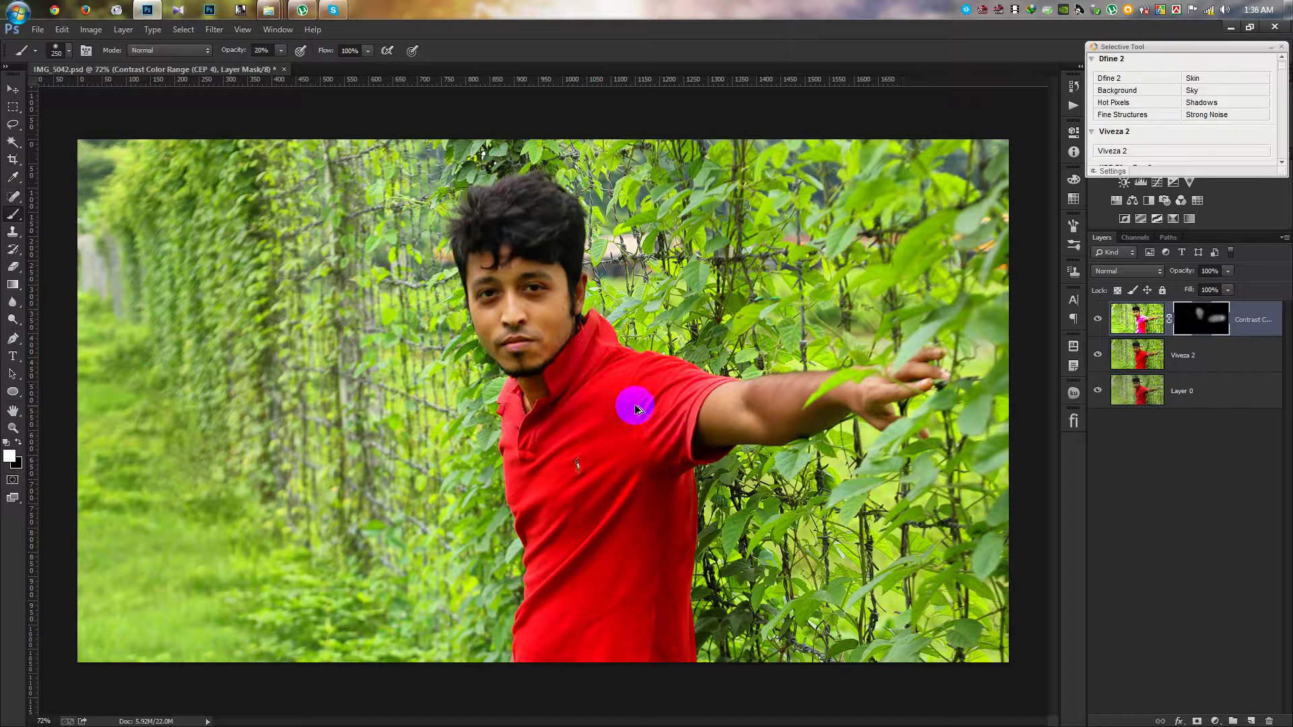
{"action": "mouse_move", "coordinate": [639, 402]}
{"action": "left_mouse_down"}
{"action": "mouse_move", "coordinate": [525, 335]}
{"action": "mouse_move", "coordinate": [497, 270]}
{"action": "mouse_move", "coordinate": [542, 208]}
{"action": "mouse_move", "coordinate": [540, 358]}
{"action": "mouse_move", "coordinate": [497, 226]}
{"action": "mouse_move", "coordinate": [656, 303]}
{"action": "mouse_move", "coordinate": [663, 283]}
{"action": "left_mouse_up"}
{"action": "key", "text": "bracketleft"}
{"action": "scroll", "coordinate": [665, 297], "scroll_direction": "down", "scroll_amount": 2}
{"action": "scroll", "coordinate": [668, 277], "scroll_direction": "up", "scroll_amount": 1}
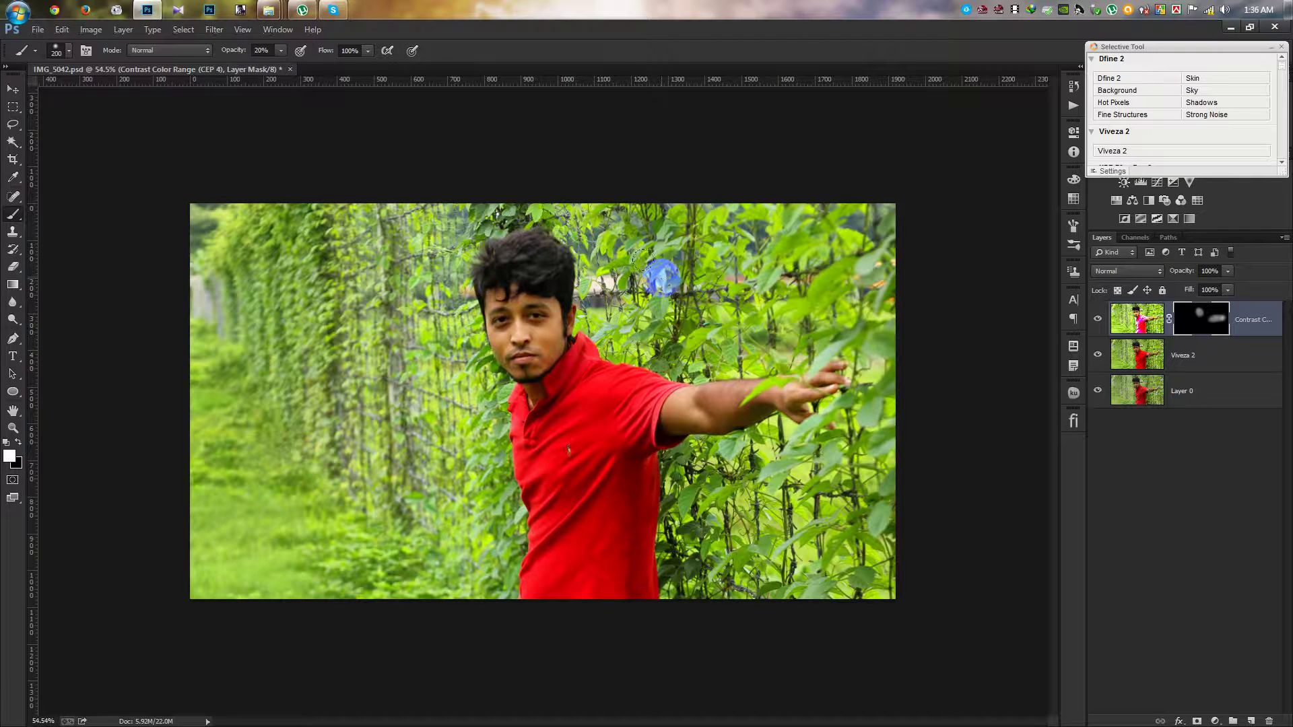
{"action": "scroll", "coordinate": [577, 337], "scroll_direction": "up", "scroll_amount": 1}
{"action": "scroll", "coordinate": [577, 337], "scroll_direction": "up", "scroll_amount": 1}
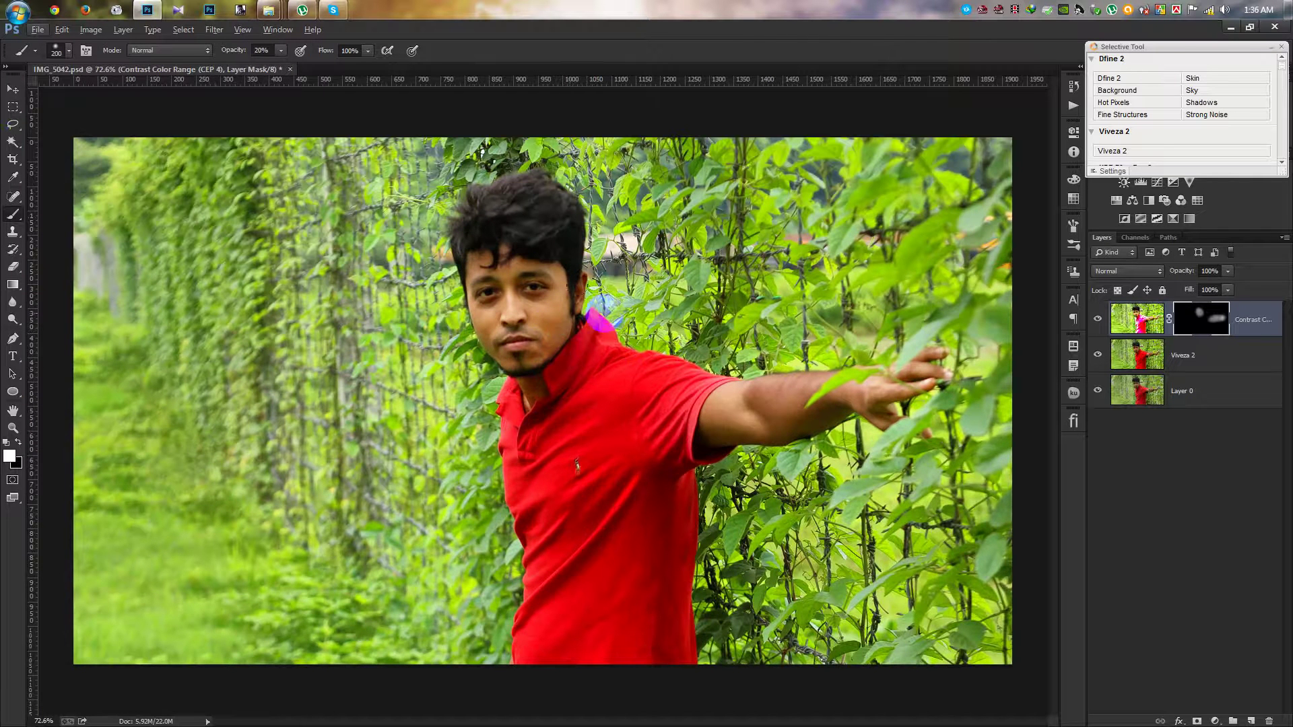
Stamp all visible layers into a new Layer 1 with Ctrl+Alt+Shift+E
{"action": "left_click", "coordinate": [11, 89]}
{"action": "left_click", "coordinate": [1224, 363]}
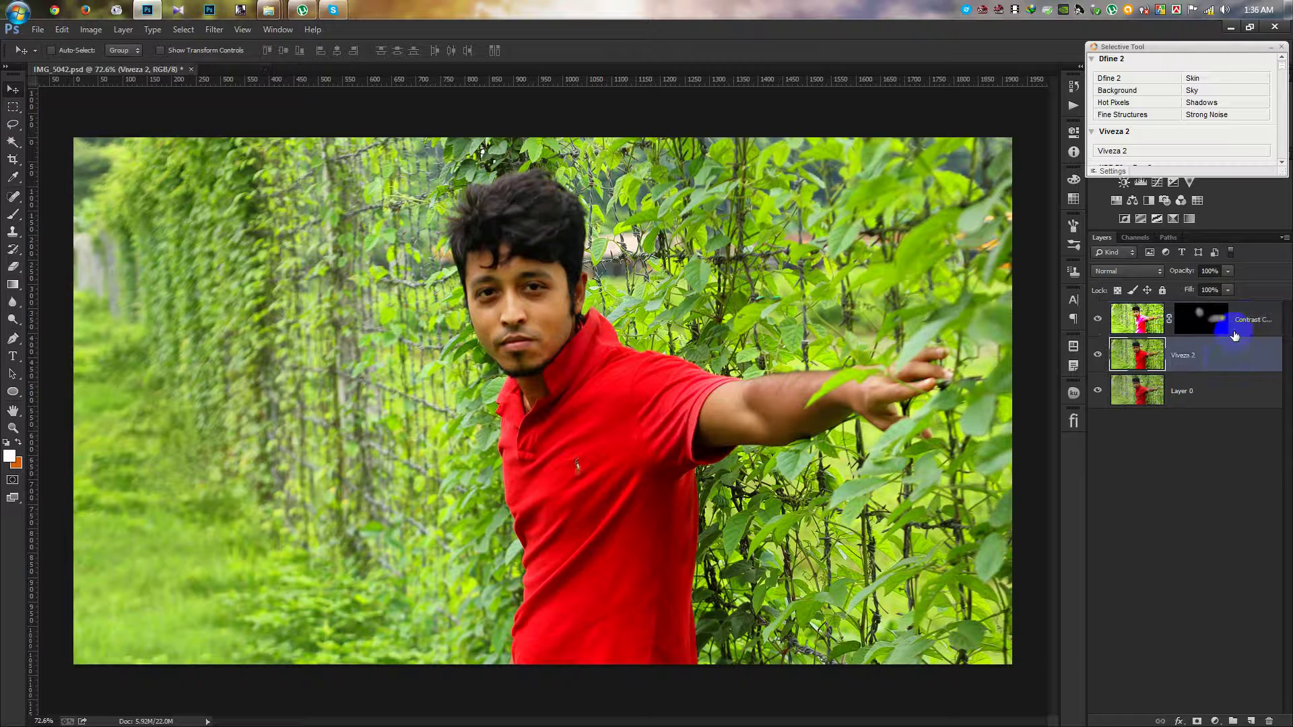
{"action": "left_click", "coordinate": [1248, 324]}
{"action": "key", "text": "ctrl+shift+alt+e"}
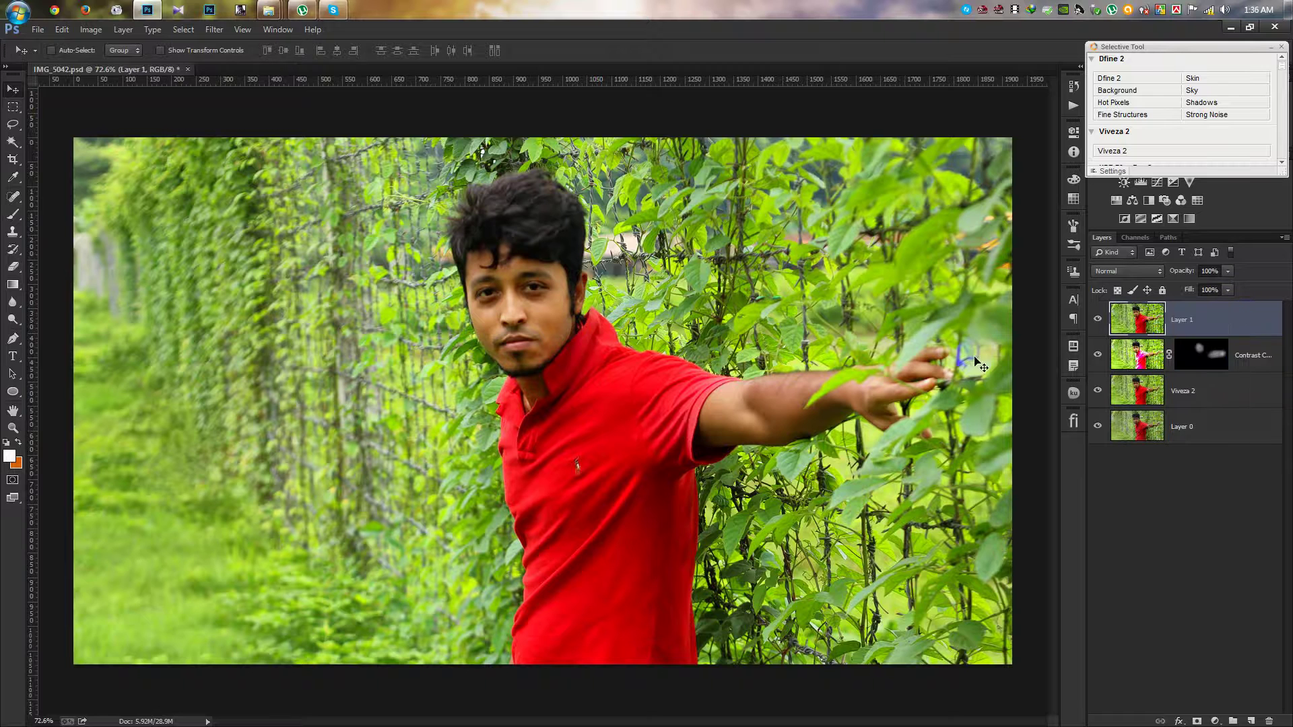
{"action": "key", "text": "ctrl+minus"}
In Camera Raw, brighten exposure, set highlights −61, shadows +42, whites +18, vibrance +40, and warm temperature
{"action": "left_click", "coordinate": [215, 30]}
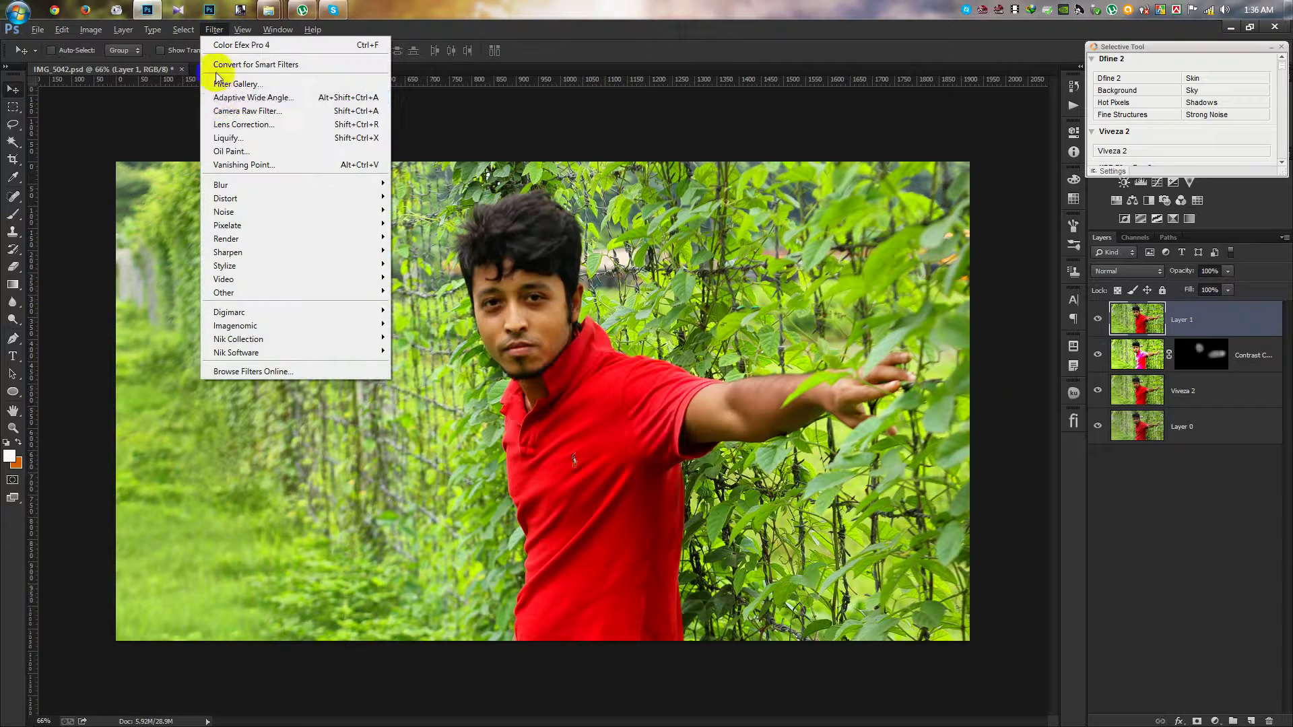
{"action": "left_click", "coordinate": [228, 110]}
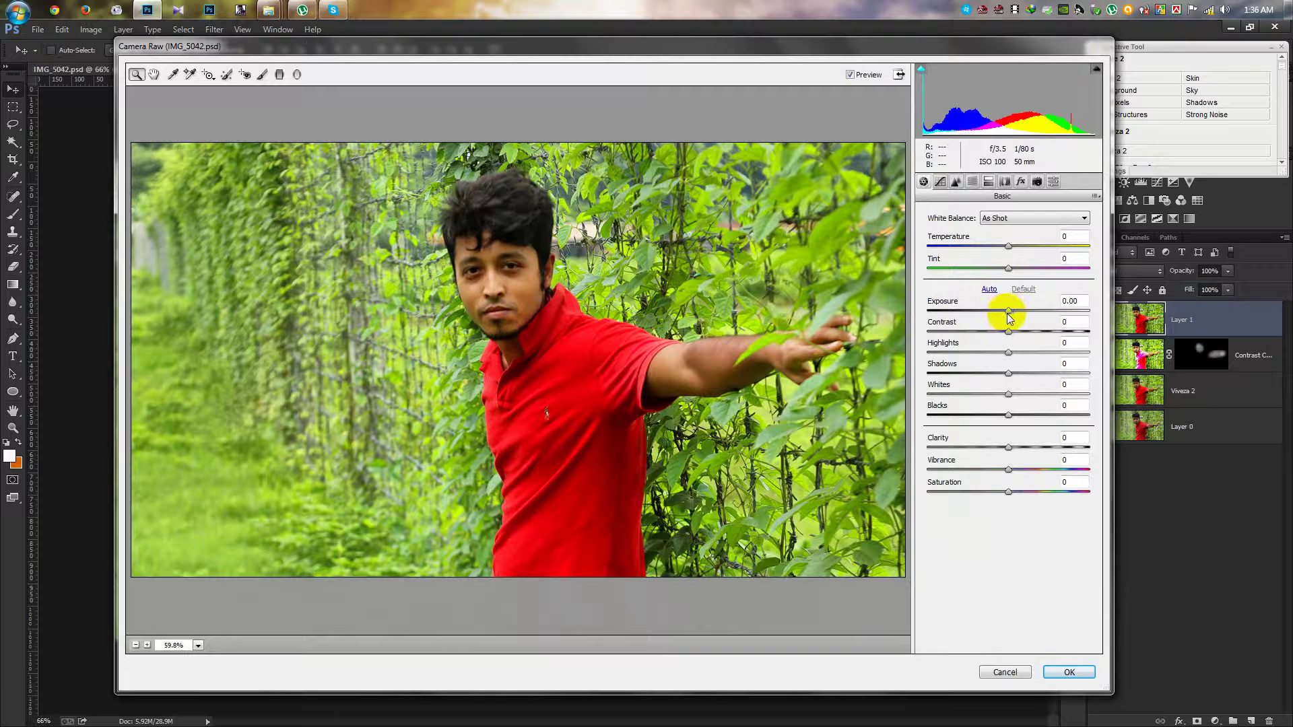
{"action": "left_click_drag", "start_coordinate": [1008, 313], "coordinate": [921, 346]}
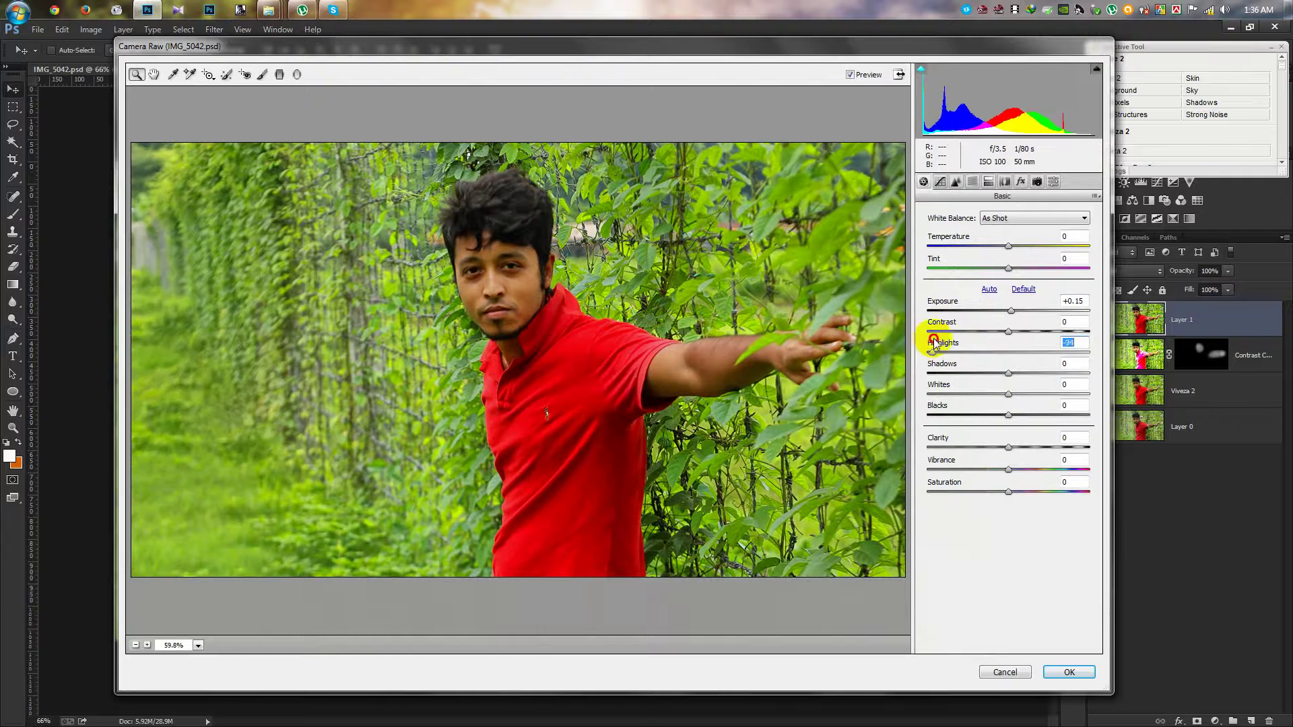
{"action": "left_click_drag", "start_coordinate": [934, 344], "coordinate": [959, 333]}
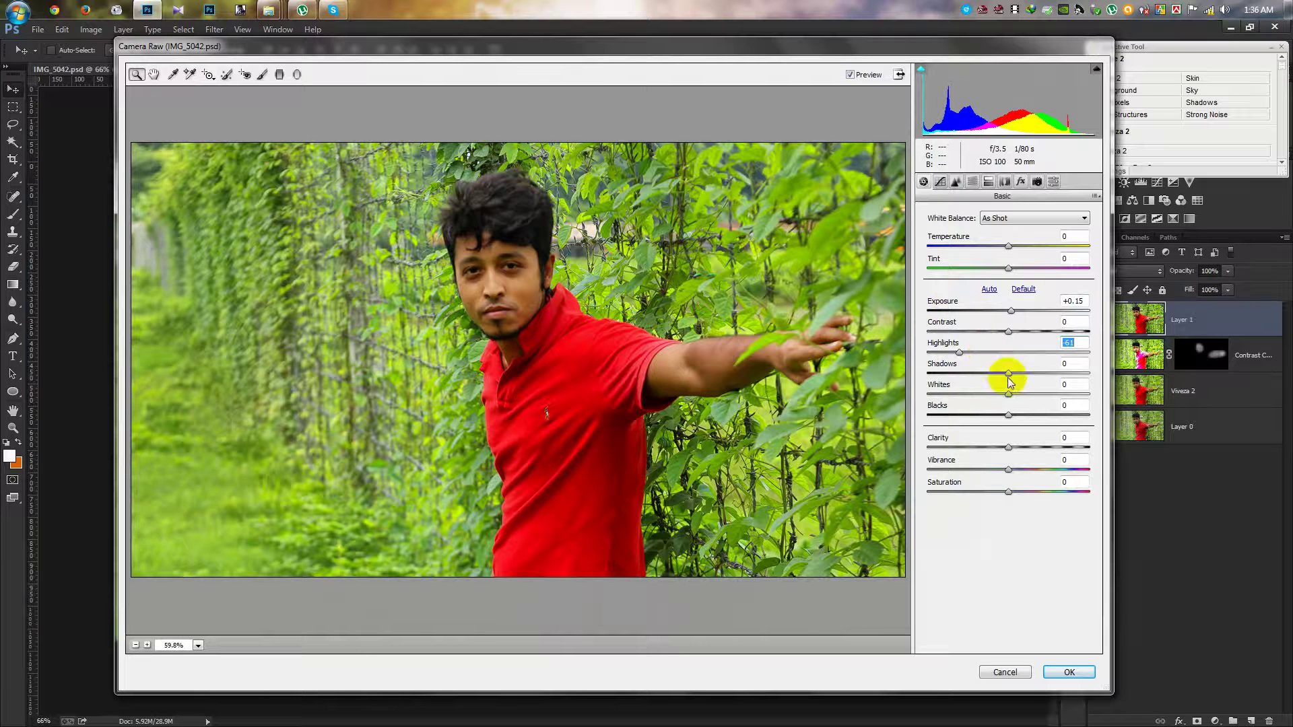
{"action": "mouse_move", "coordinate": [1008, 375]}
{"action": "left_mouse_down"}
{"action": "mouse_move", "coordinate": [1041, 372]}
{"action": "mouse_move", "coordinate": [1004, 395]}
{"action": "mouse_move", "coordinate": [1018, 396]}
{"action": "left_mouse_up"}
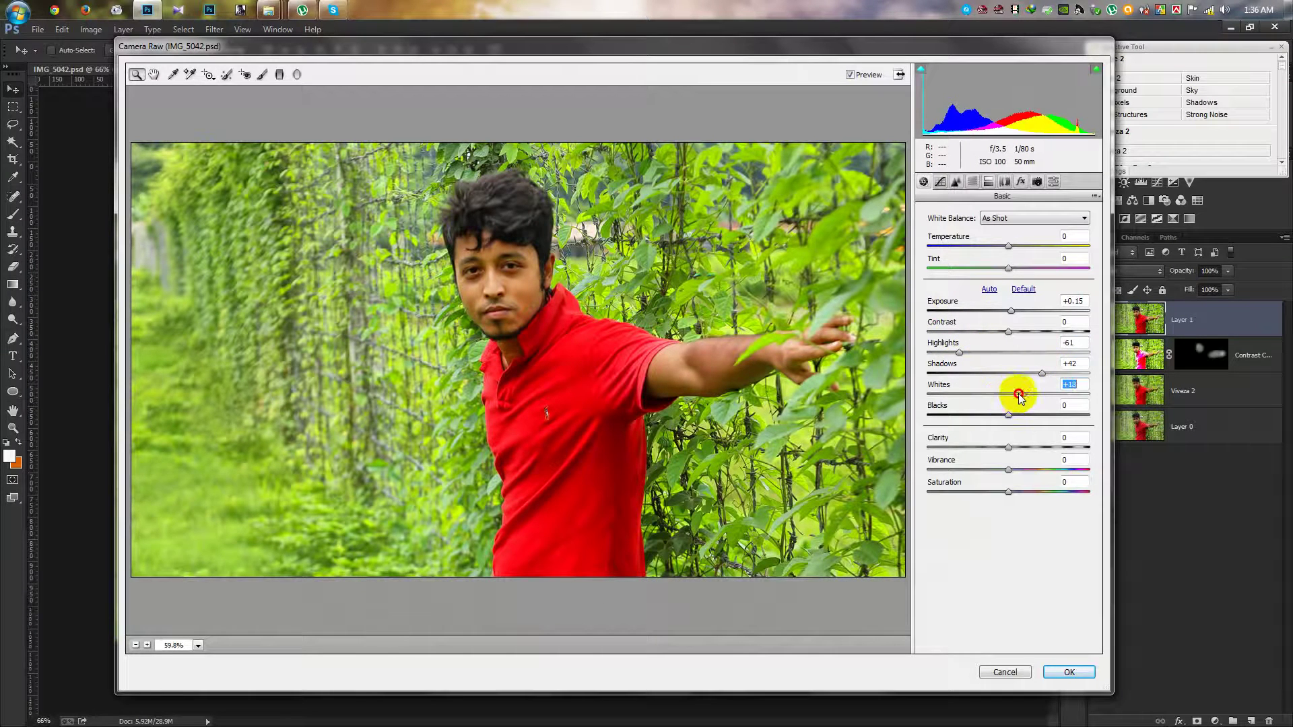
{"action": "left_click_drag", "start_coordinate": [1008, 469], "coordinate": [1033, 469]}
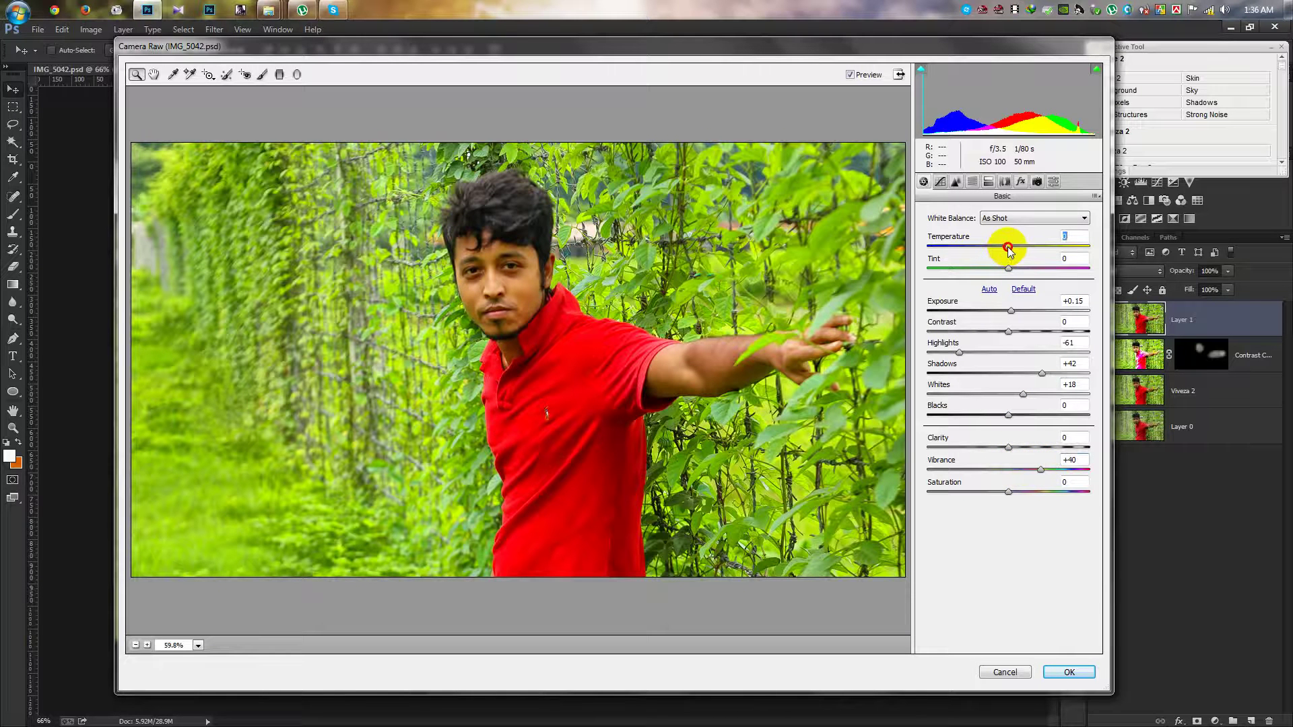
{"action": "left_click_drag", "start_coordinate": [1008, 248], "coordinate": [996, 255]}
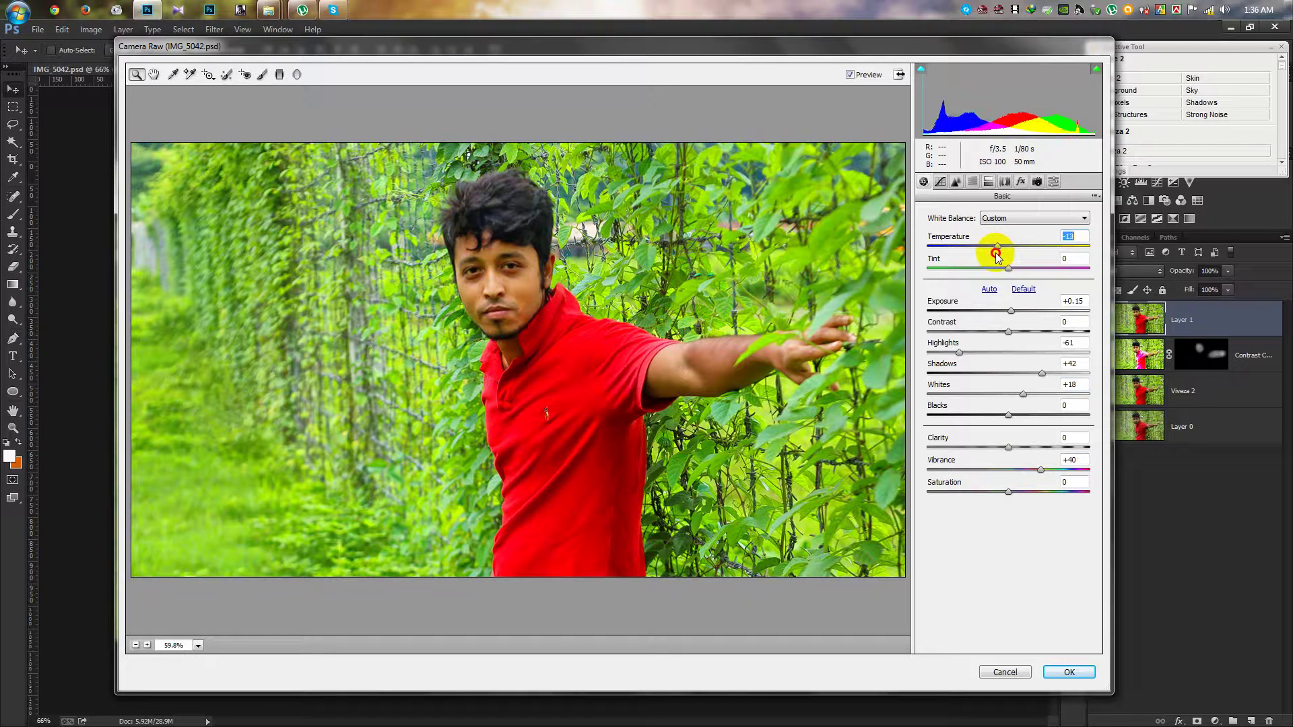
{"action": "left_click_drag", "start_coordinate": [1004, 254], "coordinate": [1011, 255]}
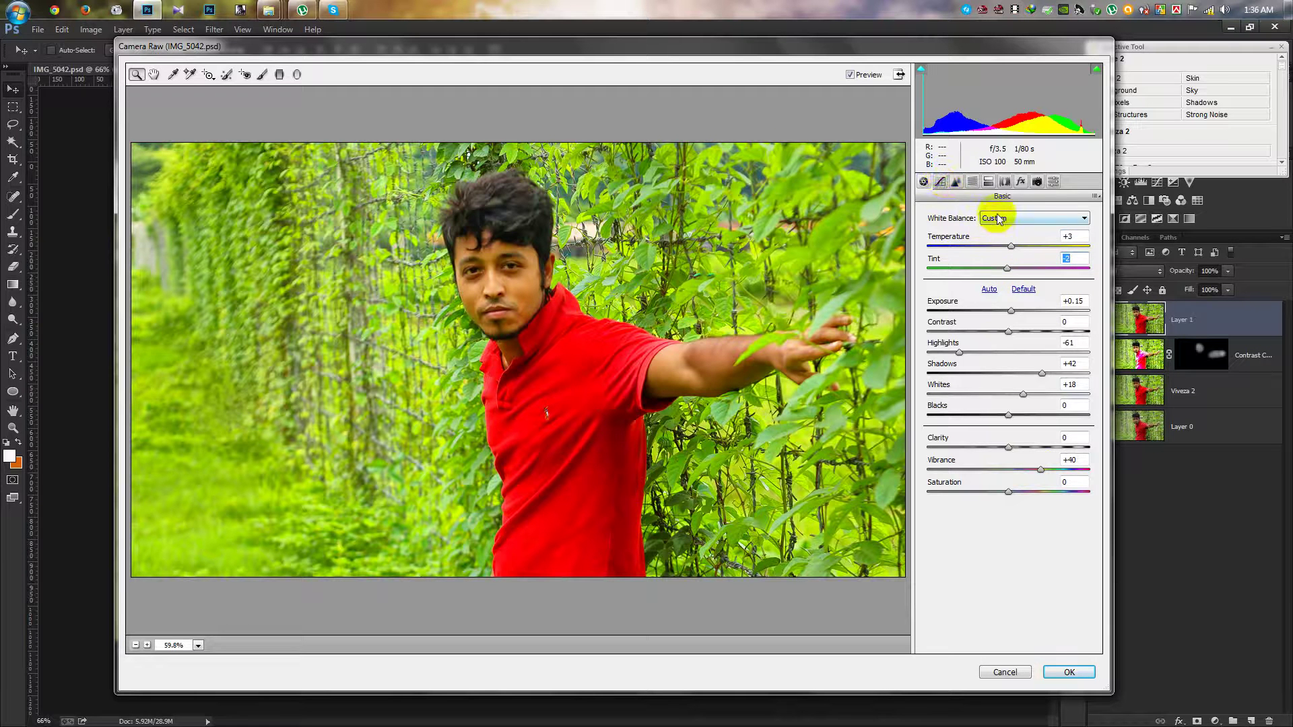
{"action": "left_click", "coordinate": [941, 187]}
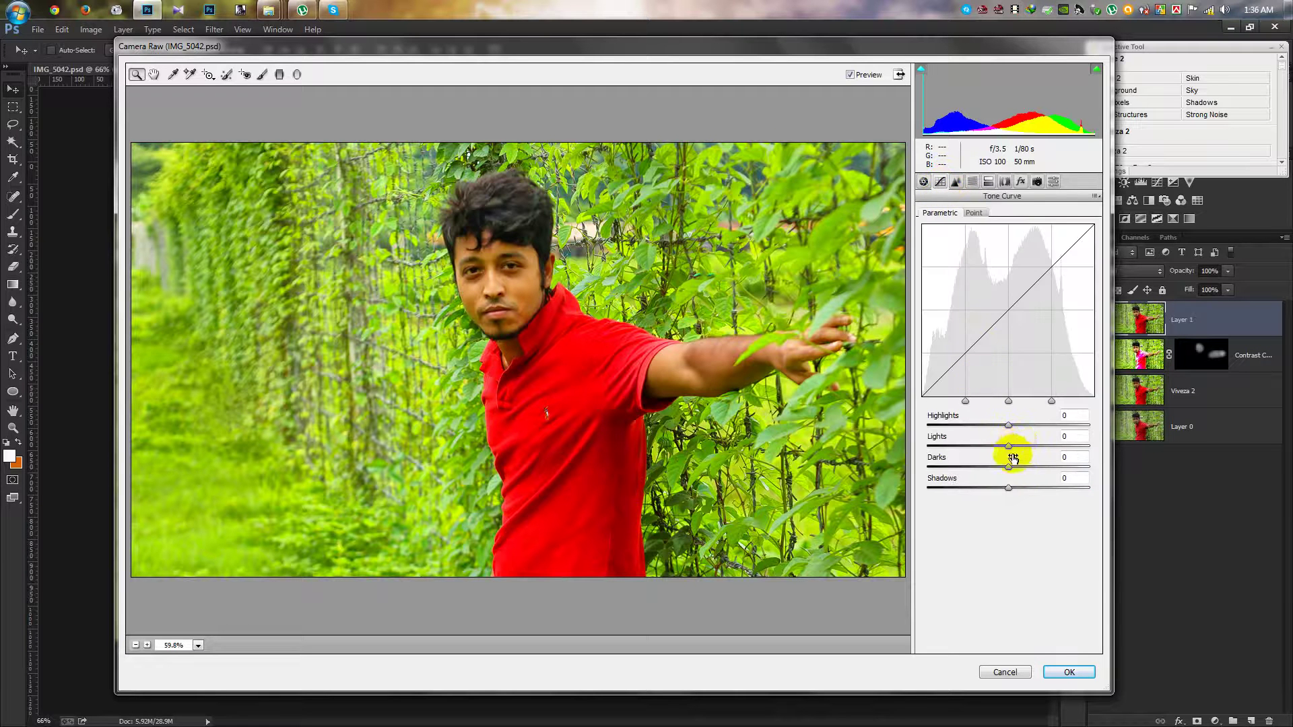
Set tone-curve lights to +1 and darks to −1, then ease highlights to −54
{"action": "mouse_move", "coordinate": [1009, 449]}
{"action": "left_mouse_down"}
{"action": "mouse_move", "coordinate": [1022, 444]}
{"action": "mouse_move", "coordinate": [1007, 444]}
{"action": "mouse_move", "coordinate": [1012, 467]}
{"action": "left_mouse_up"}
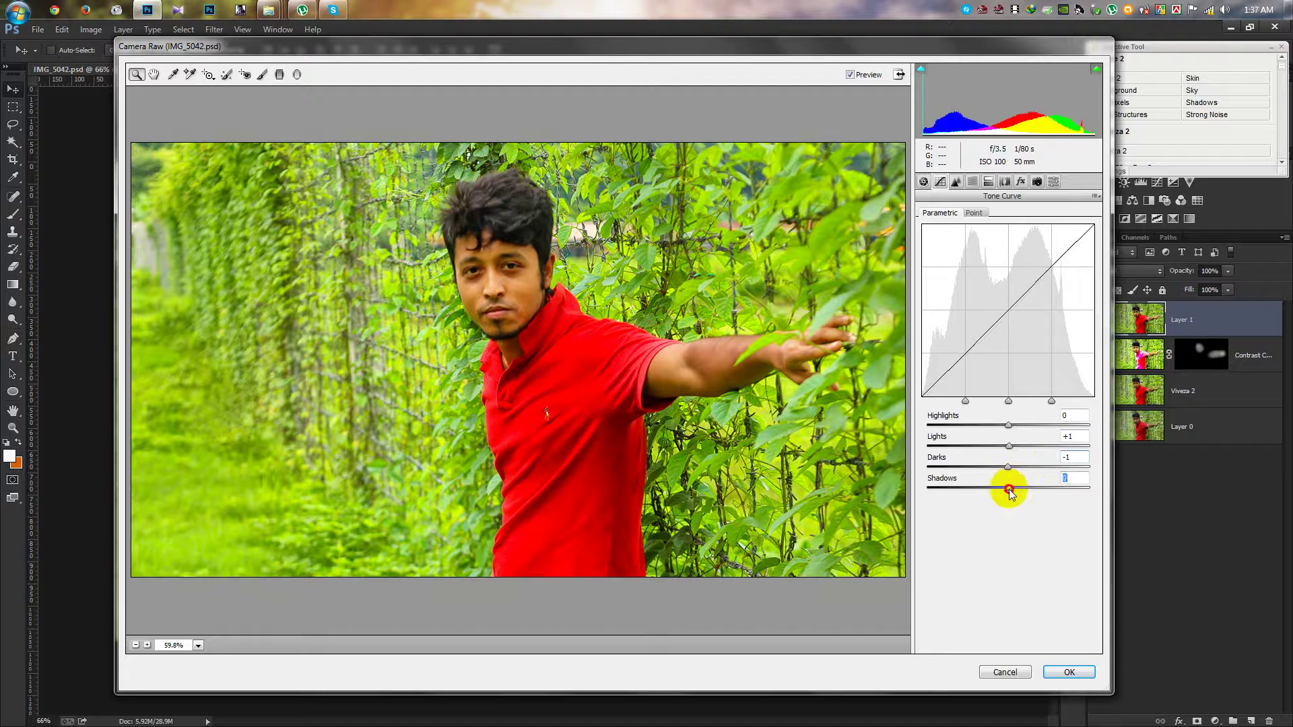
{"action": "left_click_drag", "start_coordinate": [1009, 493], "coordinate": [1013, 492]}
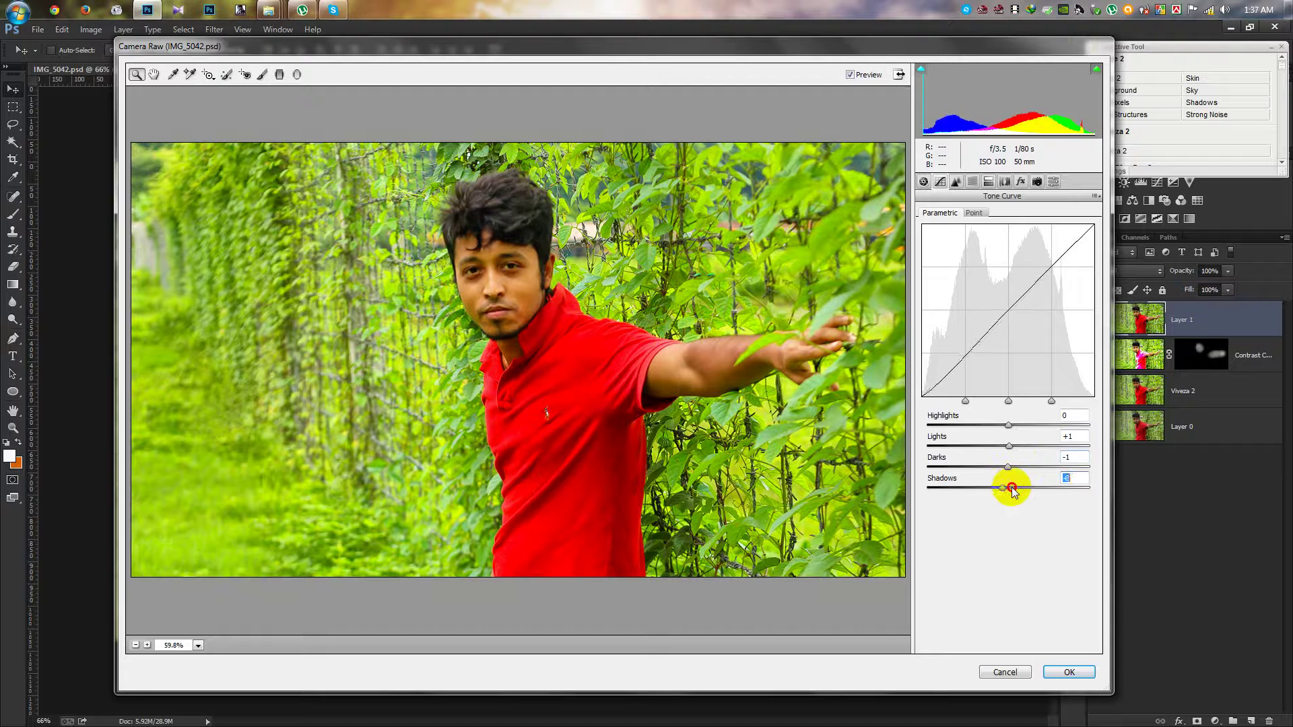
{"action": "left_click", "coordinate": [923, 181]}
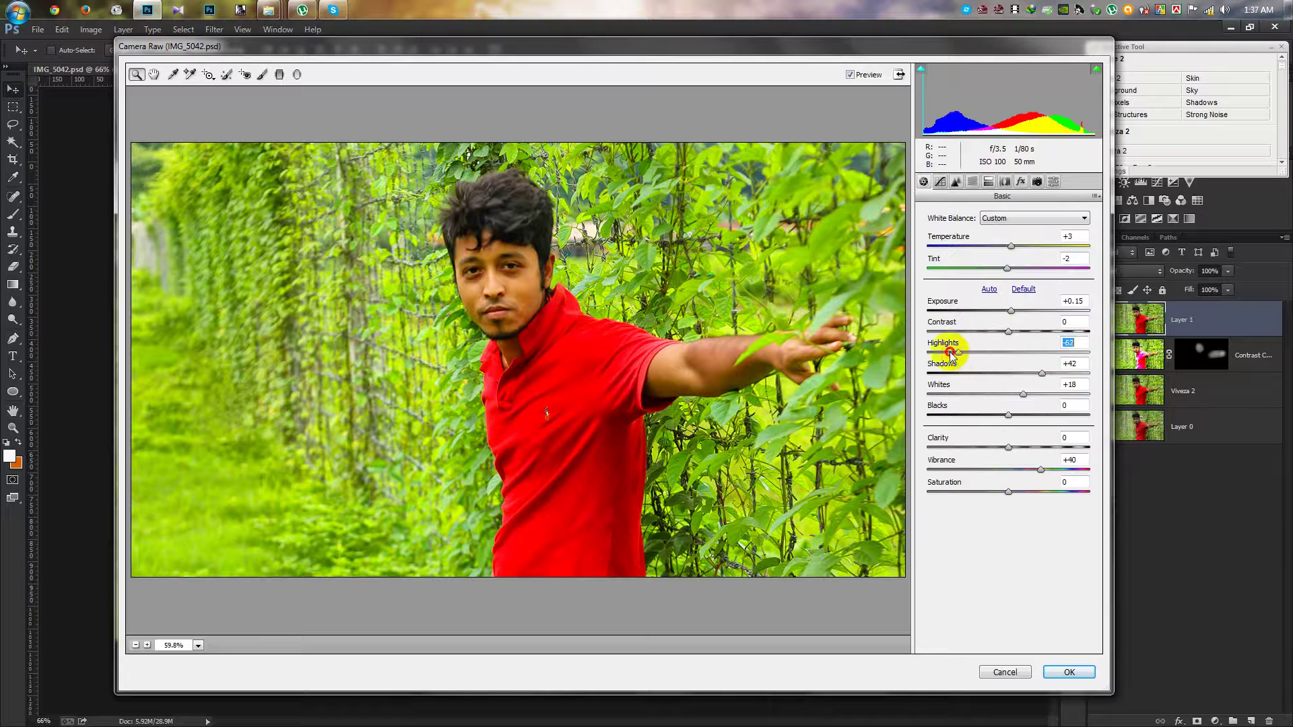
{"action": "left_click_drag", "start_coordinate": [951, 357], "coordinate": [964, 353]}
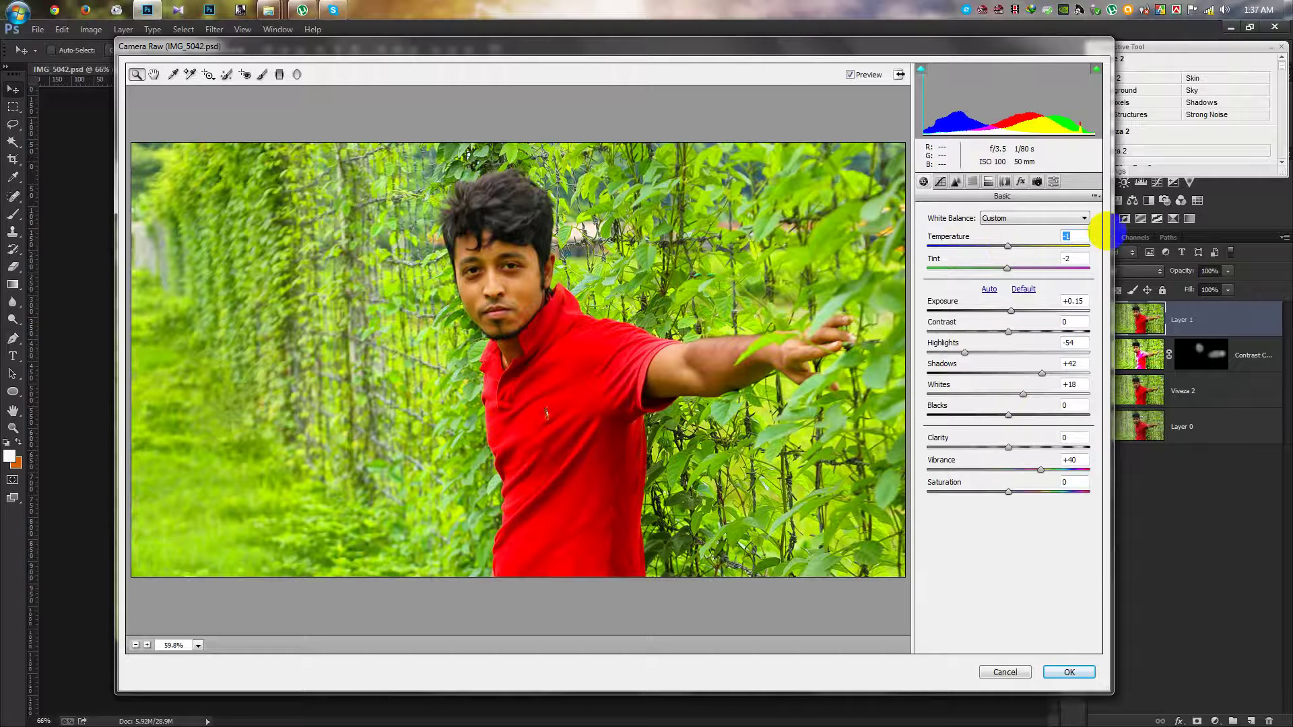
{"action": "left_click", "coordinate": [1020, 182]}
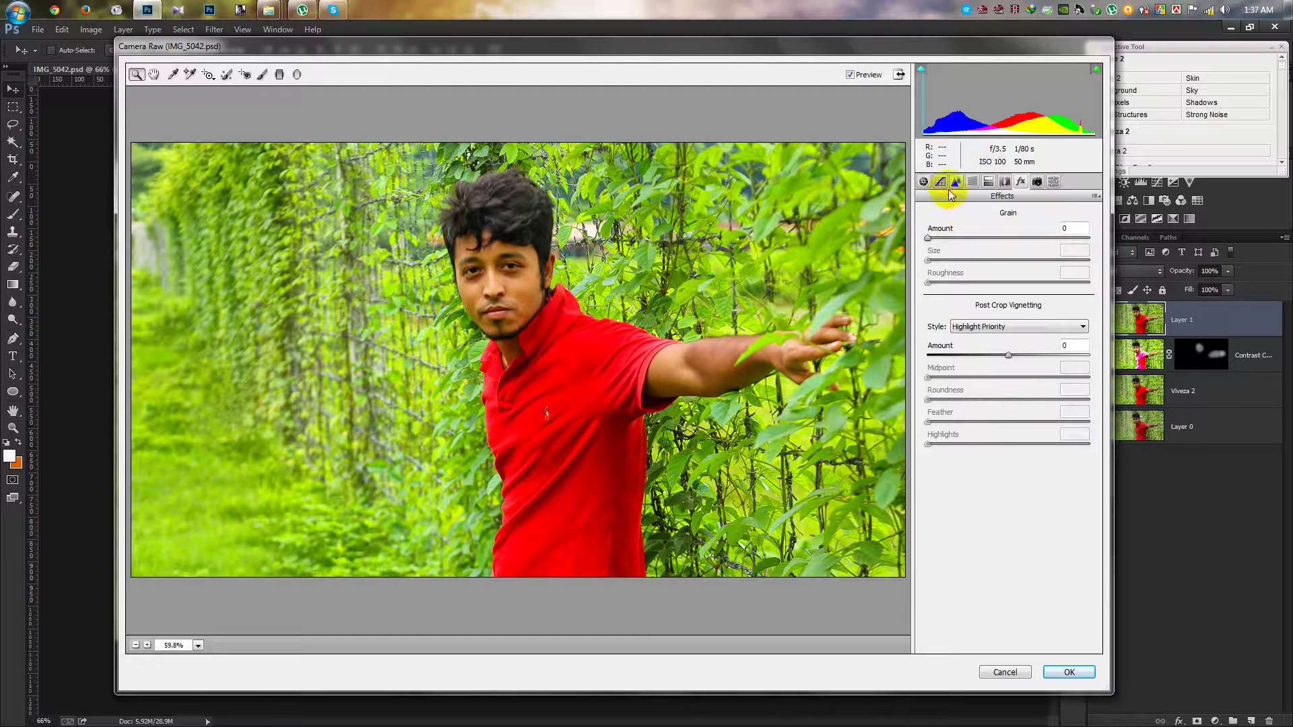
Add sharpening and luminance noise reduction in Camera Raw's Detail settings
{"action": "left_click", "coordinate": [955, 182]}
{"action": "left_click", "coordinate": [951, 234]}
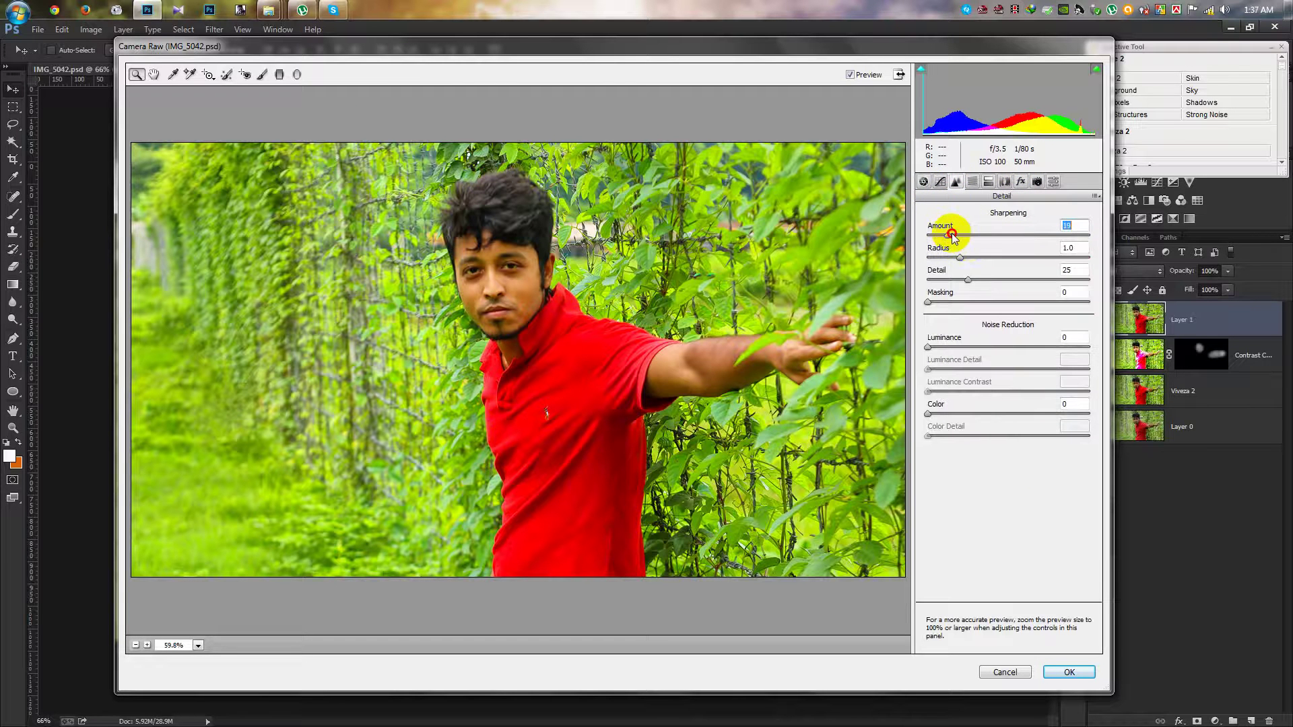
{"action": "left_click_drag", "start_coordinate": [939, 347], "coordinate": [958, 347]}
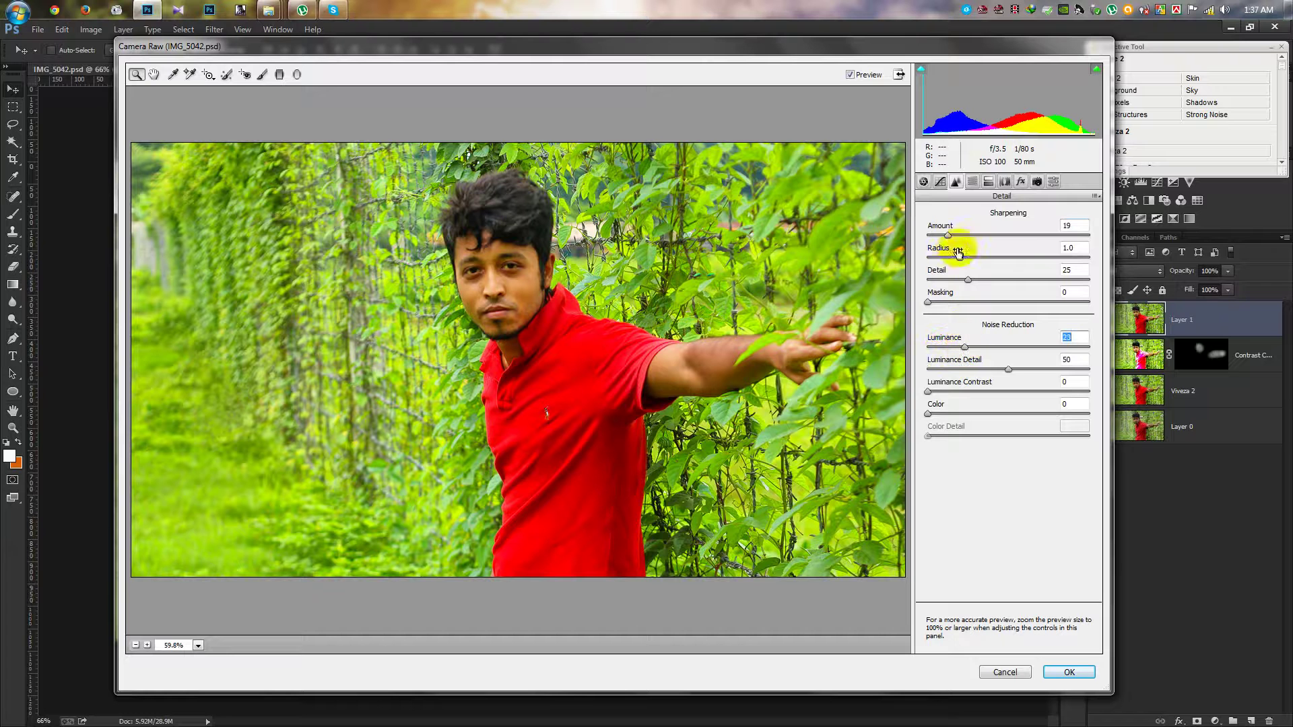
{"action": "mouse_move", "coordinate": [959, 257]}
{"action": "left_mouse_down"}
{"action": "mouse_move", "coordinate": [978, 257]}
{"action": "mouse_move", "coordinate": [974, 279]}
{"action": "left_mouse_up"}
Shift the reds' hue, add a dark vignette, and apply, which hits a not-enough-memory error
{"action": "left_click", "coordinate": [973, 183]}
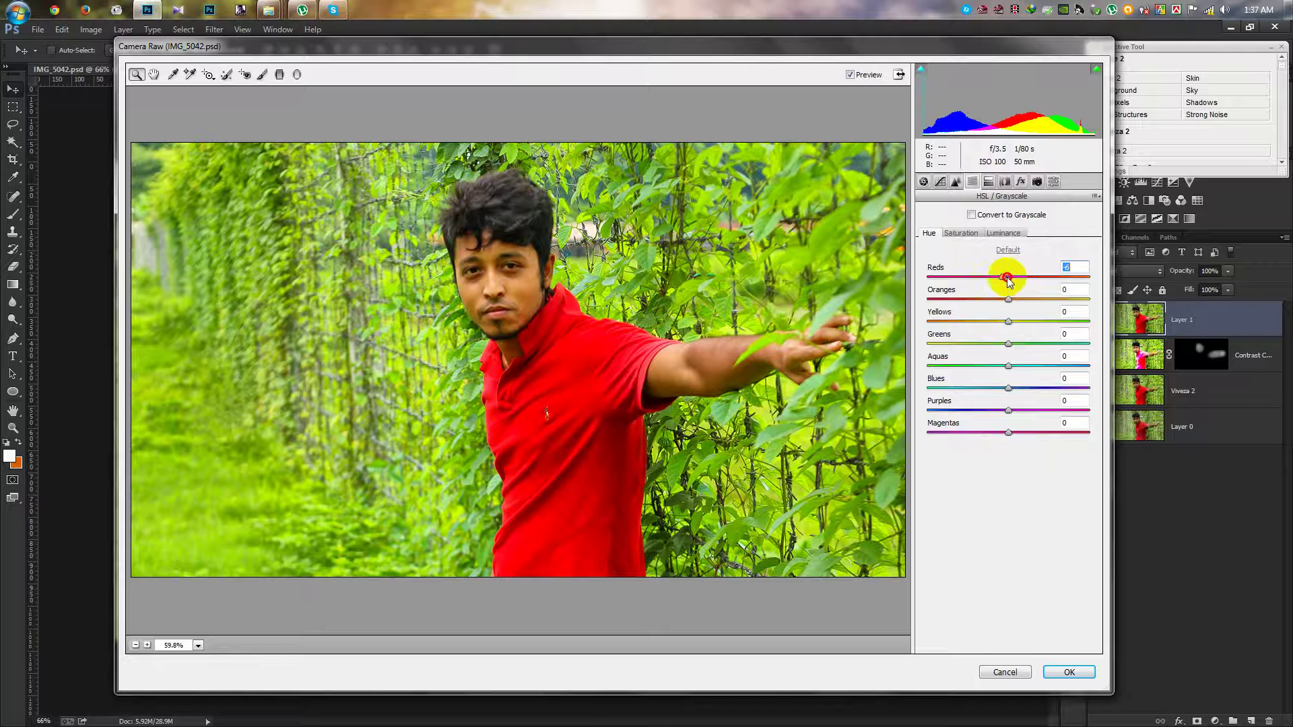
{"action": "mouse_move", "coordinate": [1006, 279]}
{"action": "left_mouse_down"}
{"action": "mouse_move", "coordinate": [979, 276]}
{"action": "mouse_move", "coordinate": [1016, 289]}
{"action": "left_mouse_up"}
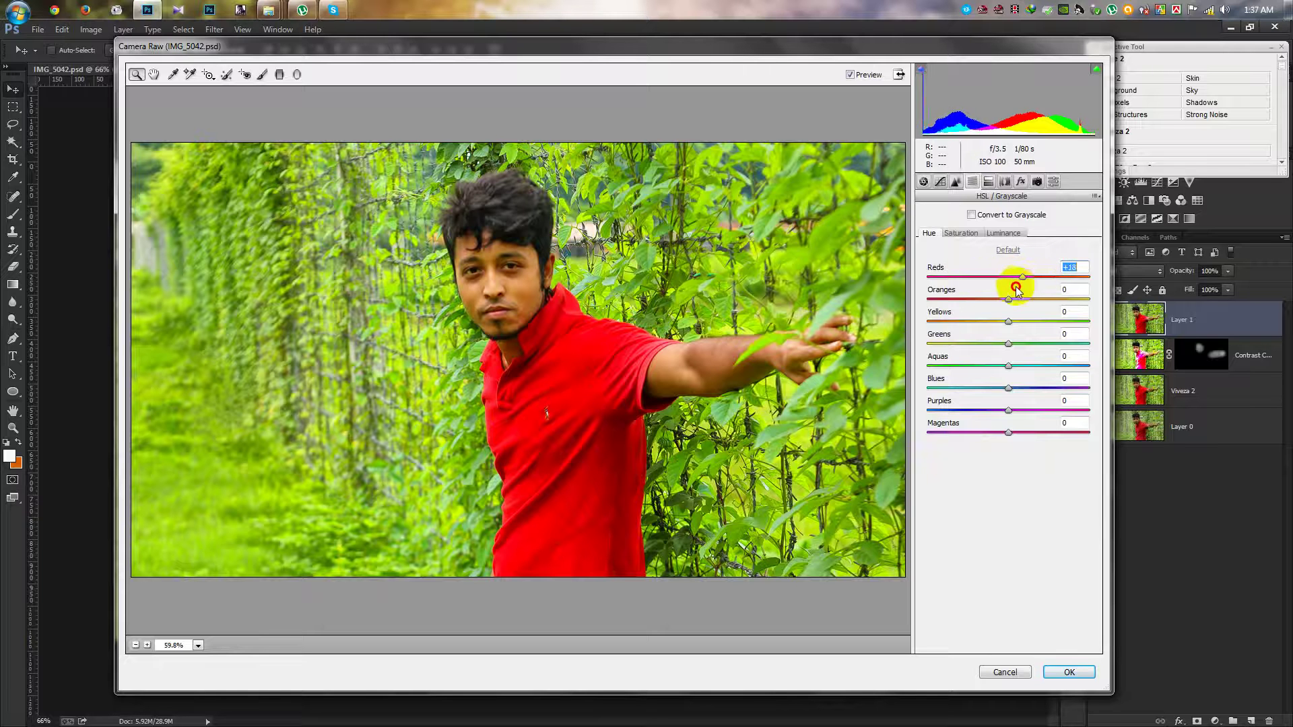
{"action": "left_click", "coordinate": [1021, 183]}
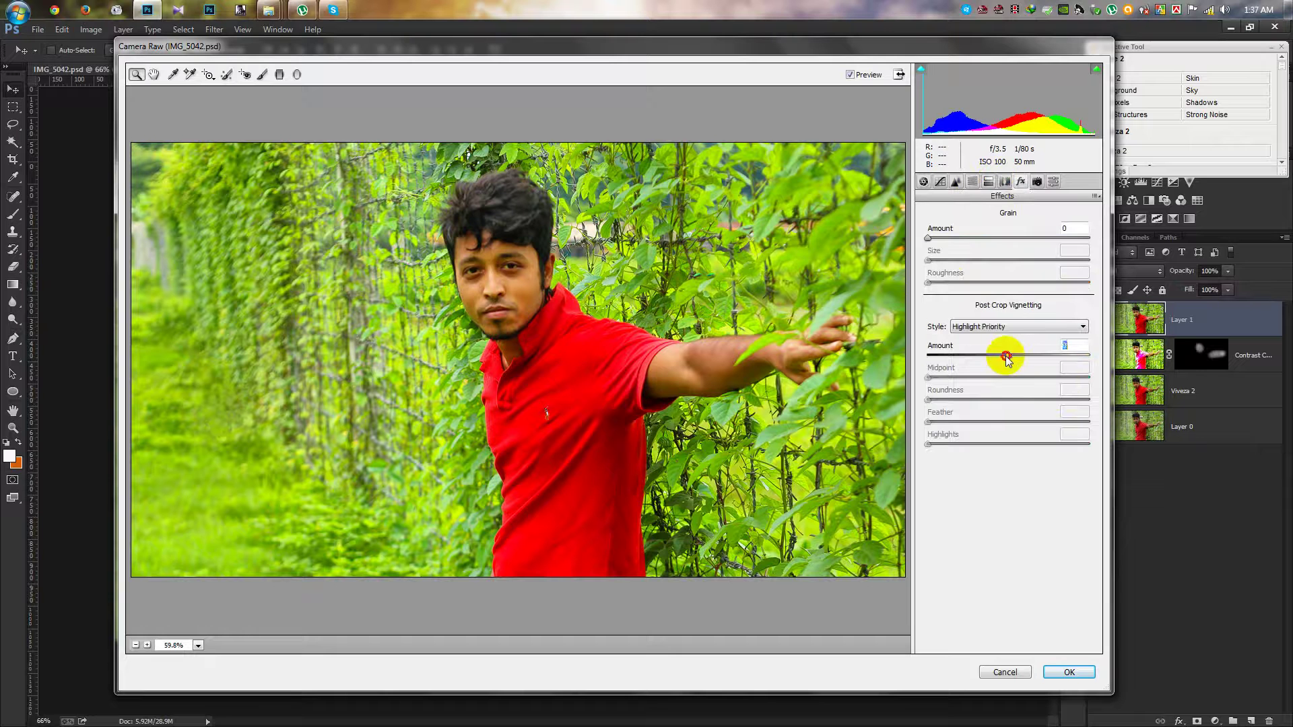
{"action": "left_click_drag", "start_coordinate": [1006, 356], "coordinate": [989, 354]}
{"action": "left_click_drag", "start_coordinate": [978, 354], "coordinate": [978, 355]}
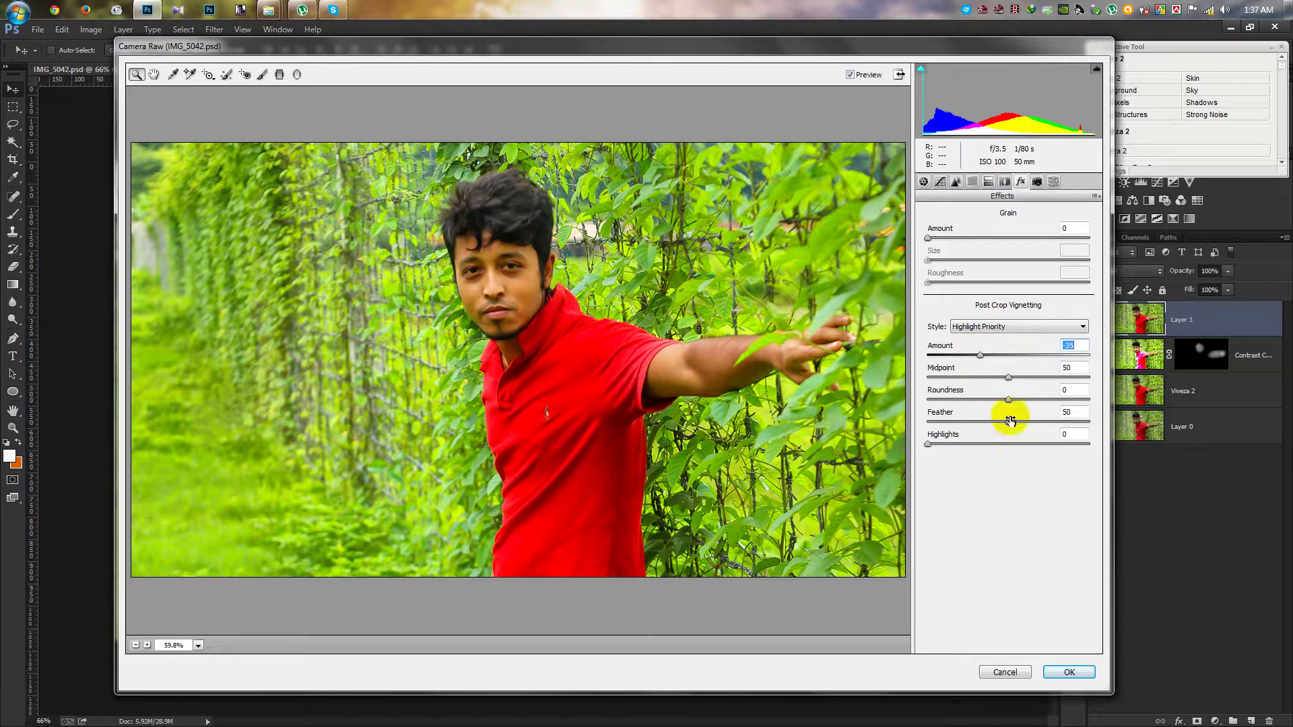
{"action": "left_click", "coordinate": [1068, 672]}
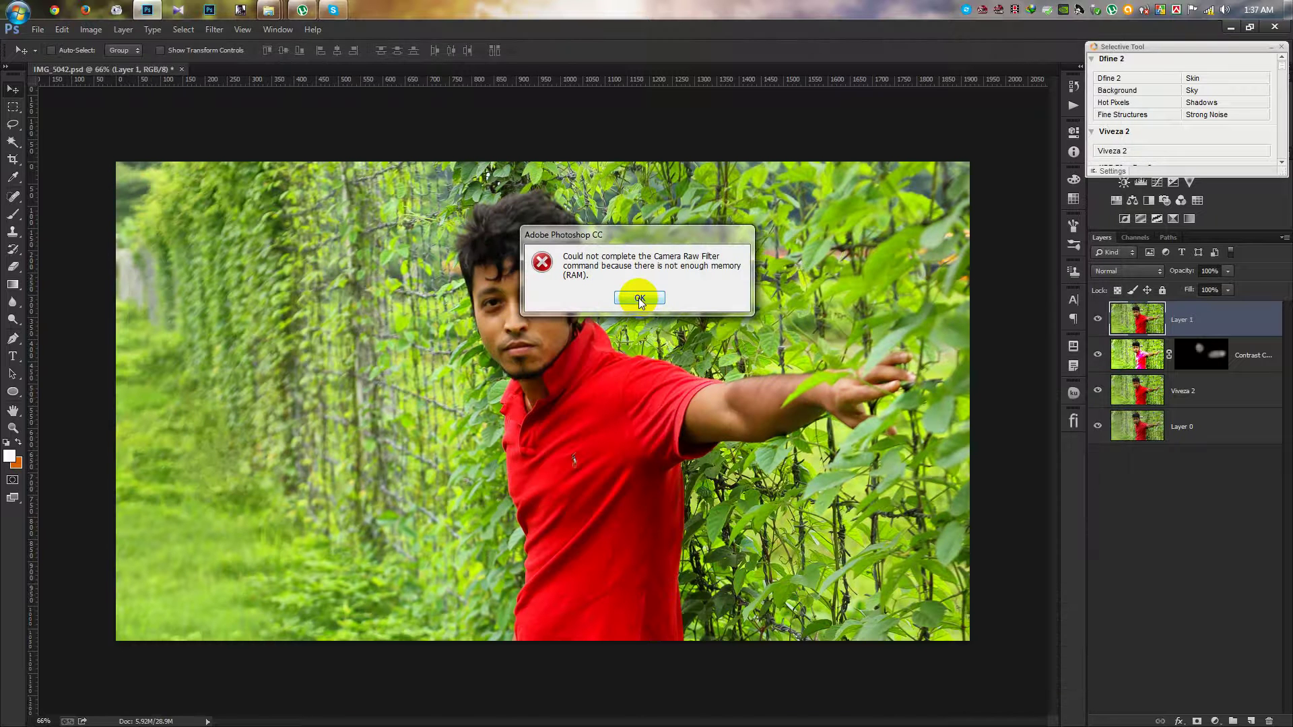
Dismiss the memory error and check the Image Size without changing it
{"action": "left_click", "coordinate": [638, 298]}
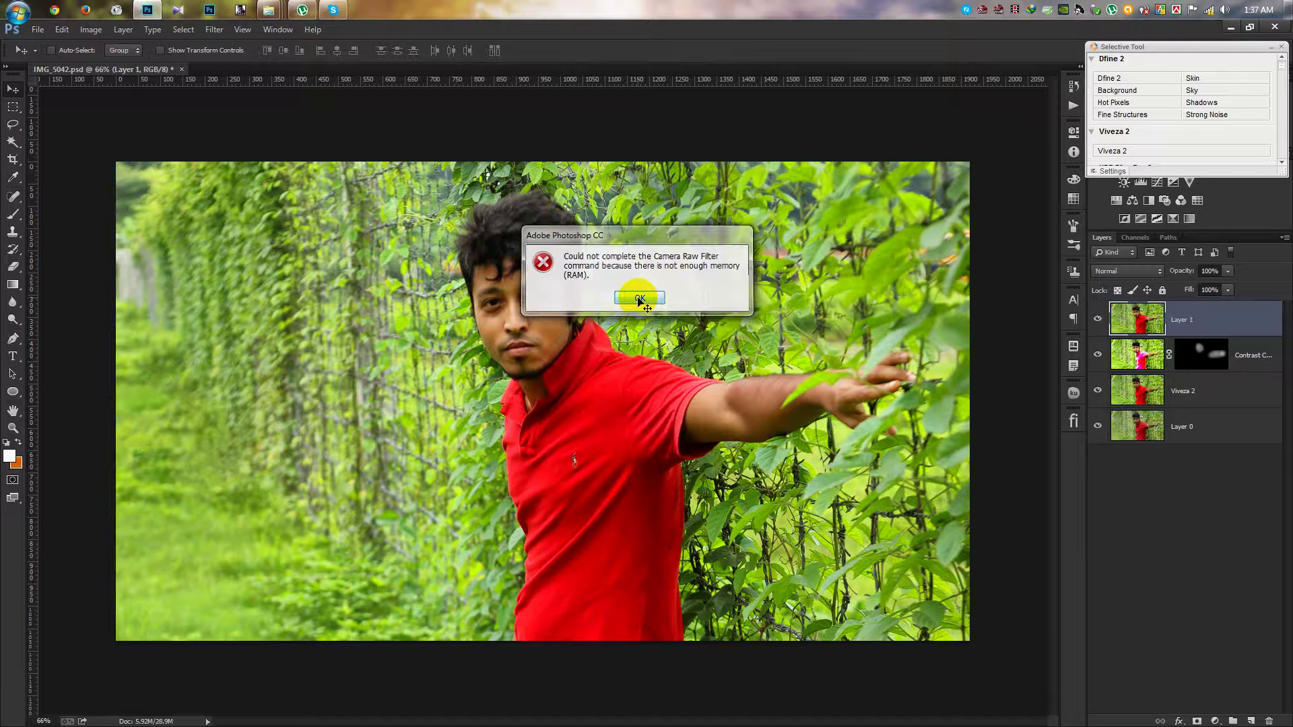
{"action": "left_click", "coordinate": [90, 29]}
{"action": "left_click", "coordinate": [112, 130]}
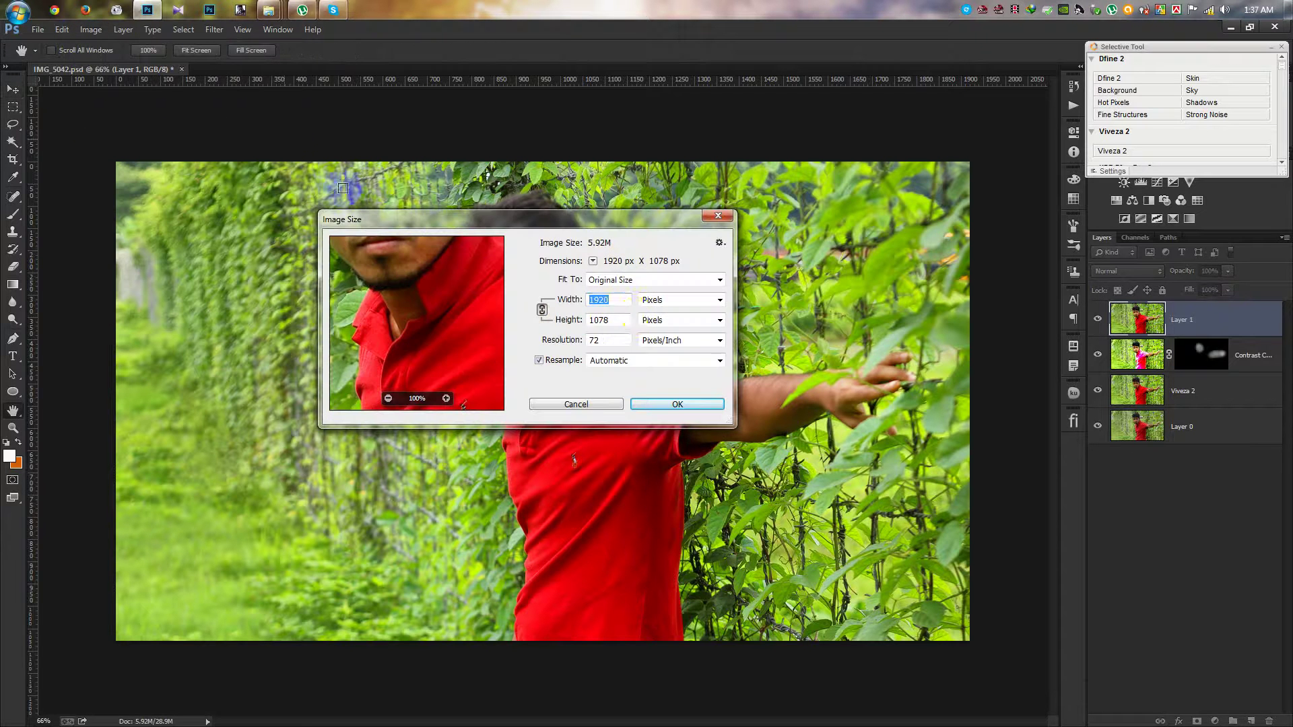
{"action": "left_click", "coordinate": [585, 404]}
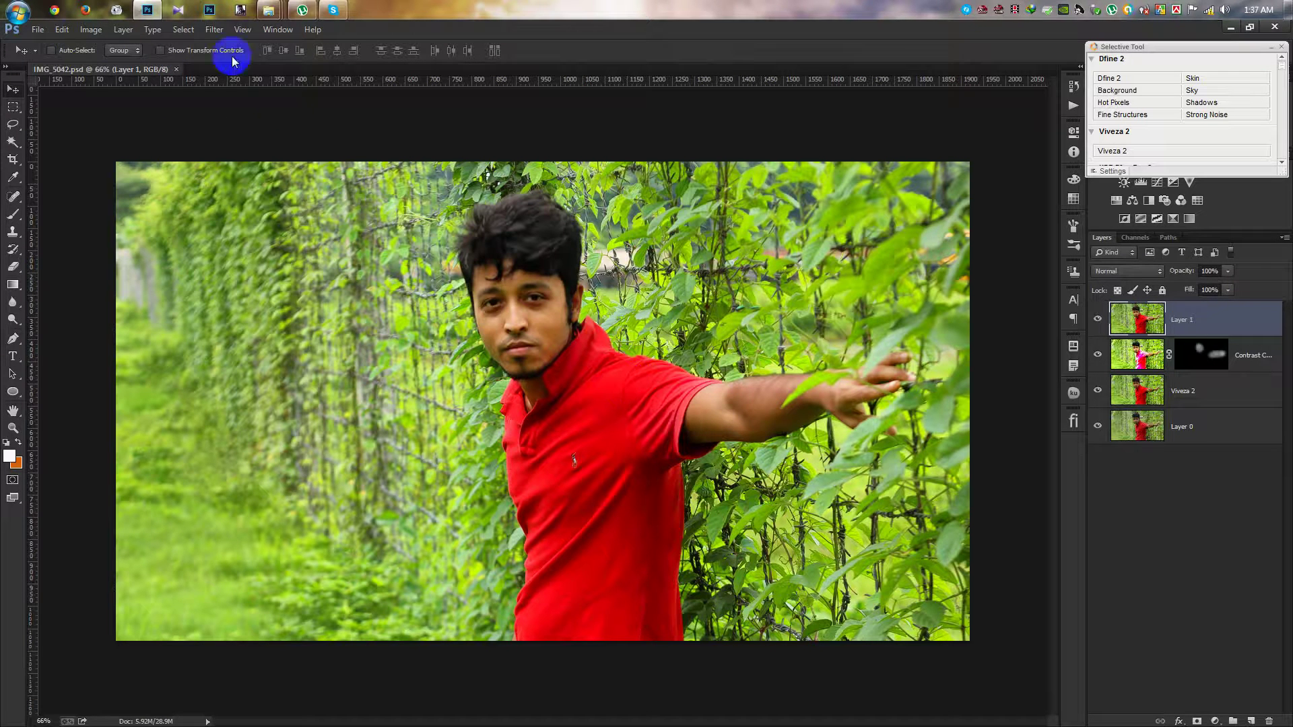
Revert an accidental Color Efex Pro 4 rerun to the Stamp Visible history state
{"action": "left_click", "coordinate": [183, 29]}
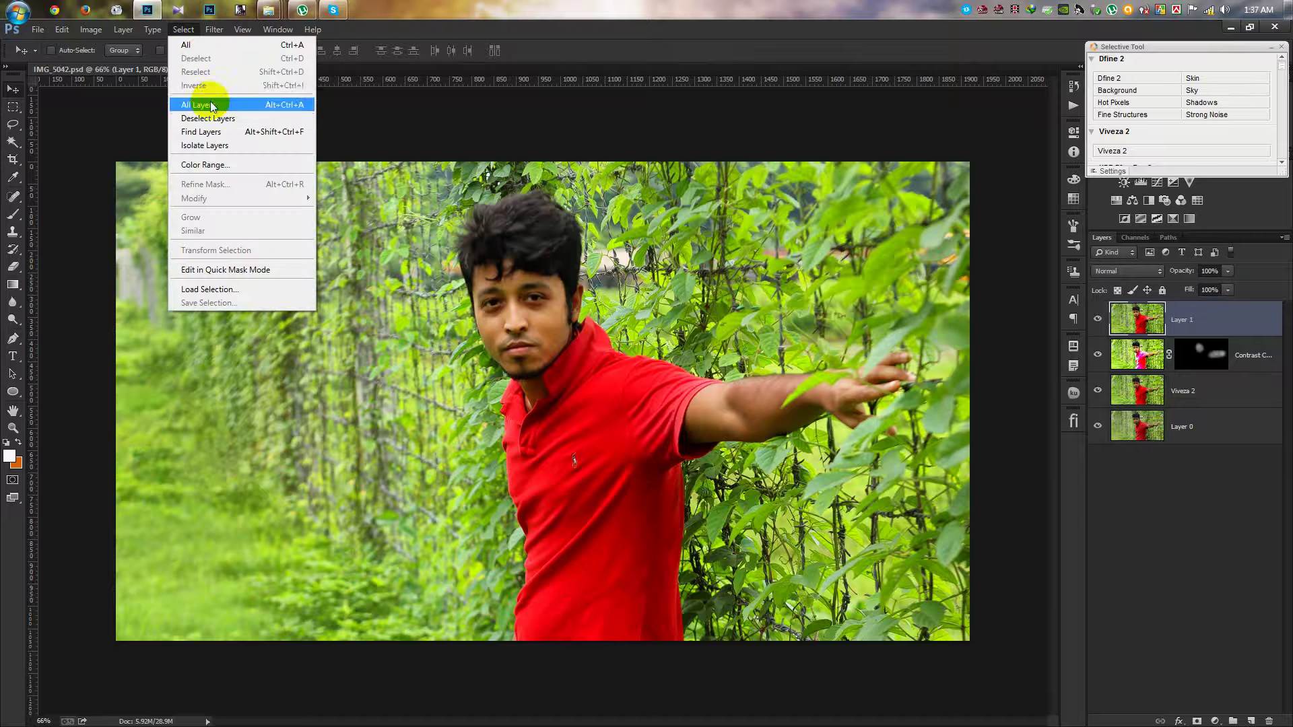
{"action": "left_click", "coordinate": [227, 46]}
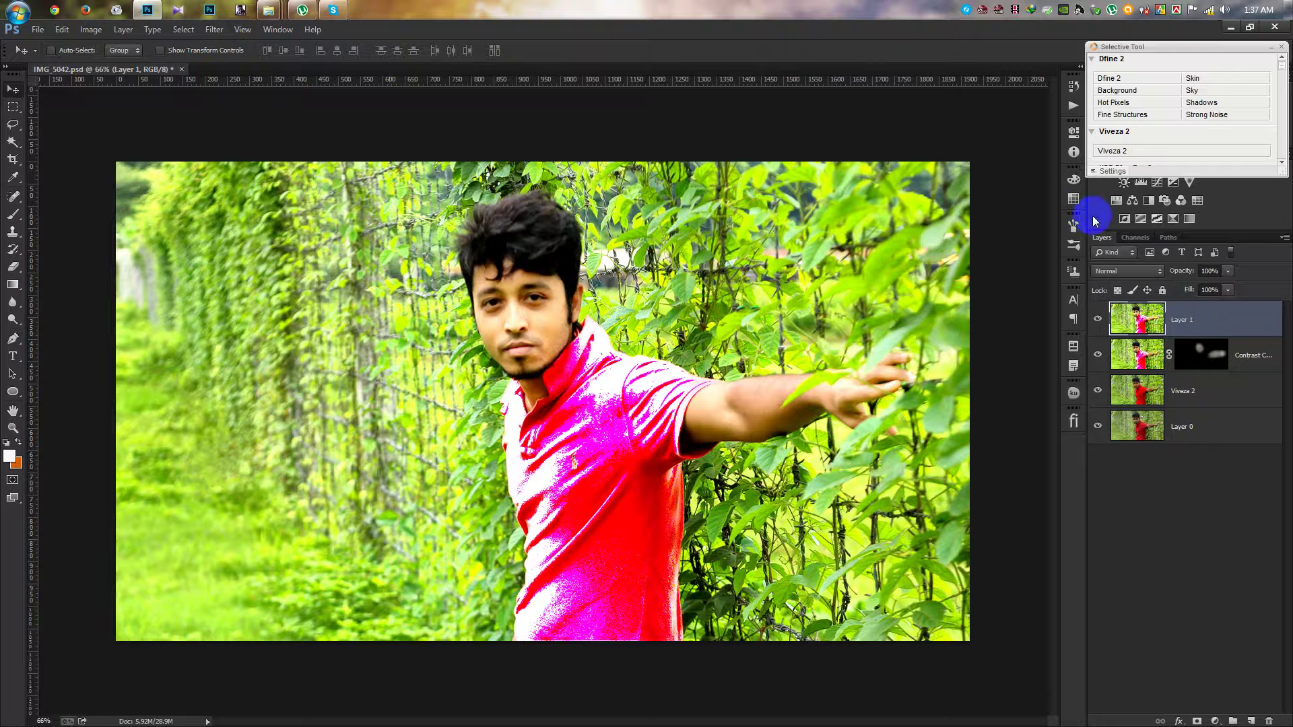
{"action": "left_click", "coordinate": [1073, 91]}
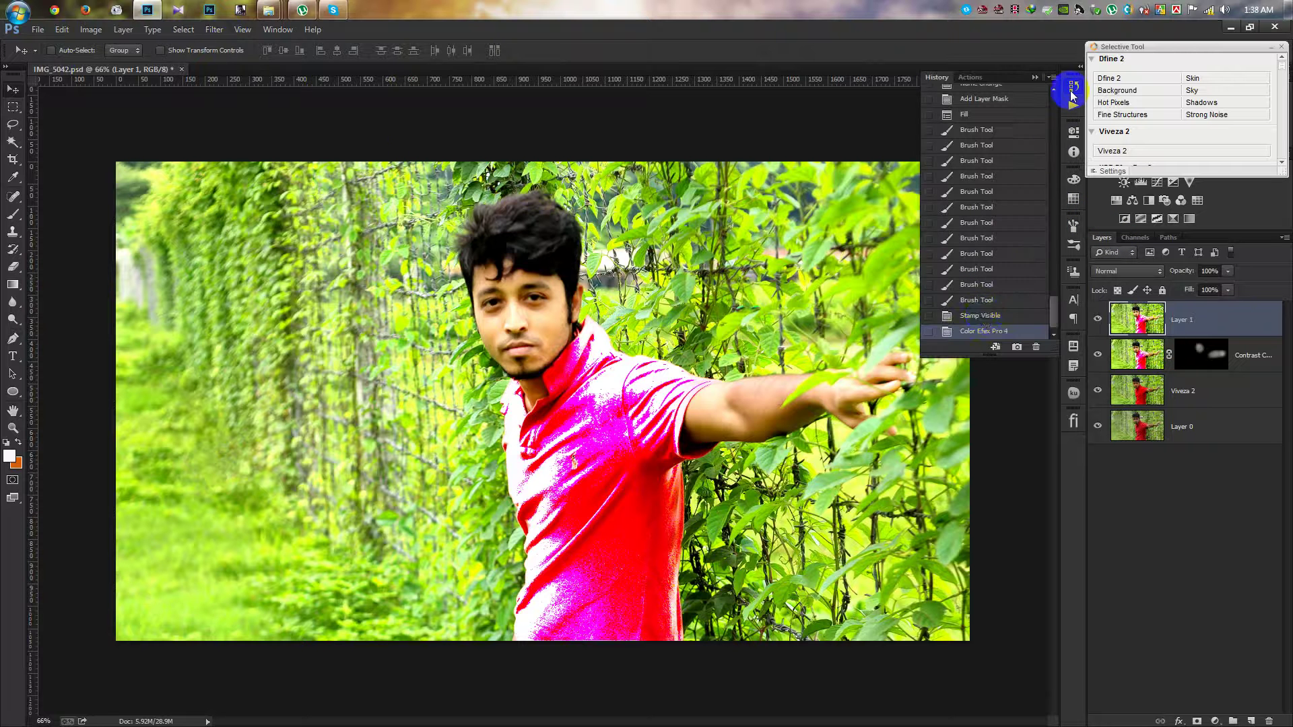
{"action": "left_click", "coordinate": [984, 315]}
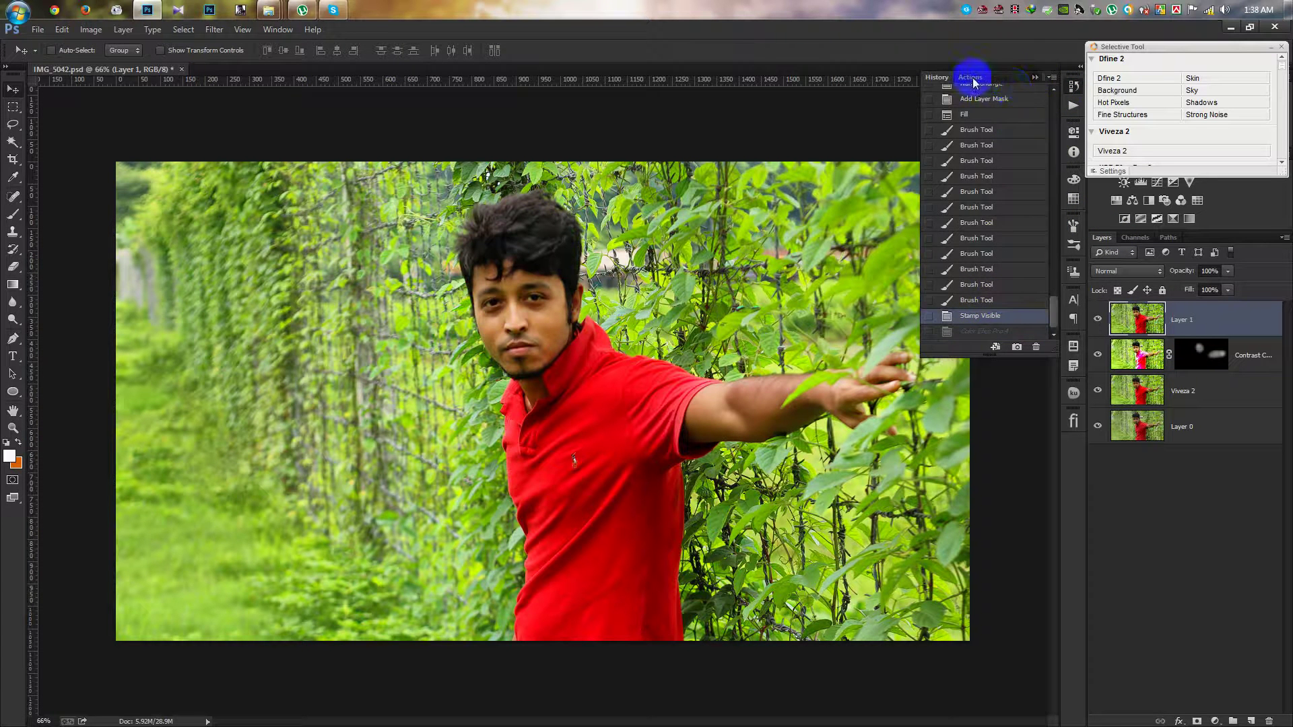
{"action": "left_click", "coordinate": [214, 29]}
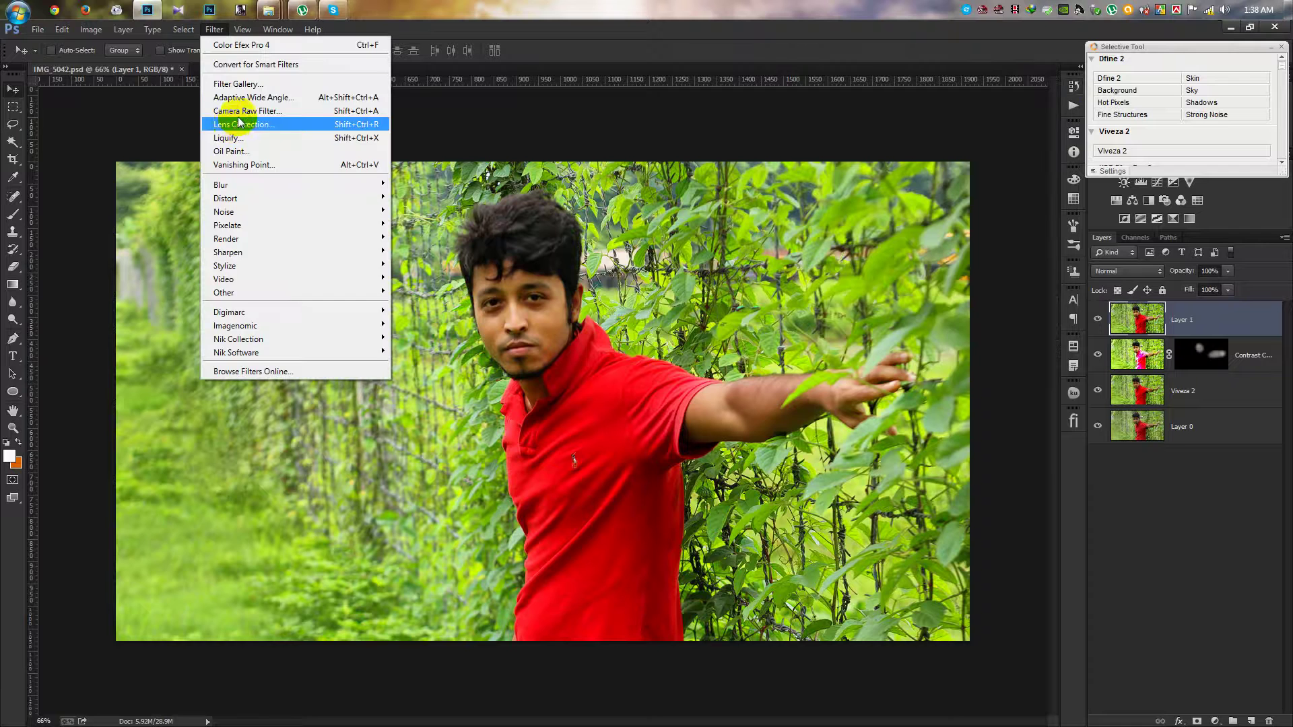
Reopen Camera Raw with highlights −78, lifted shadows, whites +40 and more vibrance
{"action": "left_click", "coordinate": [270, 111]}
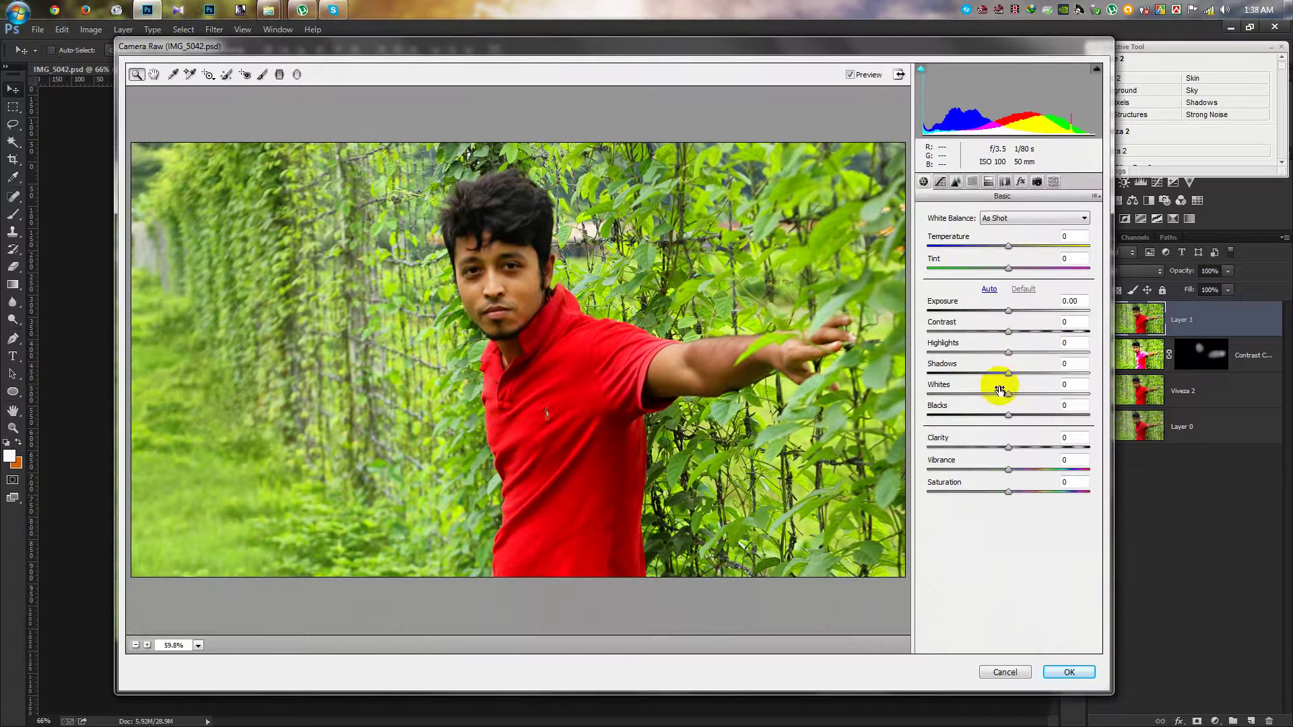
{"action": "mouse_move", "coordinate": [1008, 352]}
{"action": "left_mouse_down"}
{"action": "mouse_move", "coordinate": [945, 352]}
{"action": "mouse_move", "coordinate": [1057, 375]}
{"action": "mouse_move", "coordinate": [1040, 397]}
{"action": "left_mouse_up"}
{"action": "left_click_drag", "start_coordinate": [1008, 469], "coordinate": [1030, 470]}
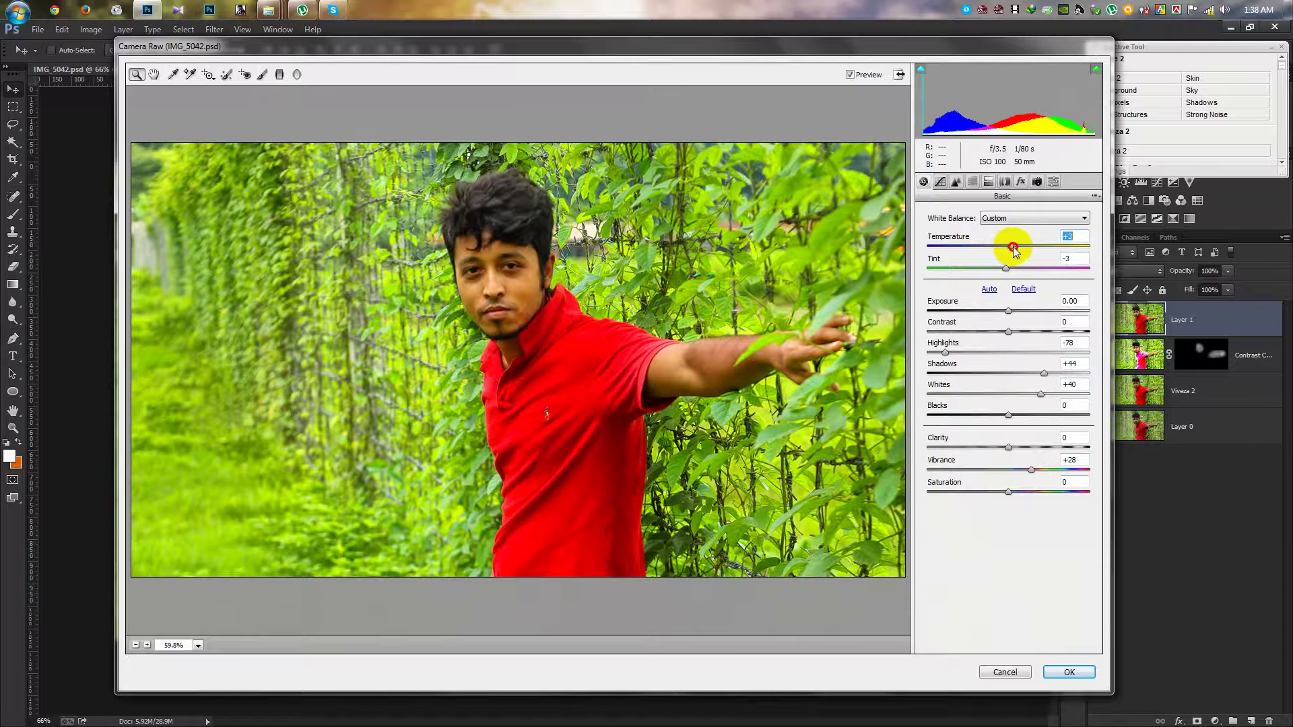
Raise tone-curve shadows to +21, set sharpening amount 17, and add light luminance noise reduction
{"action": "left_click", "coordinate": [940, 181]}
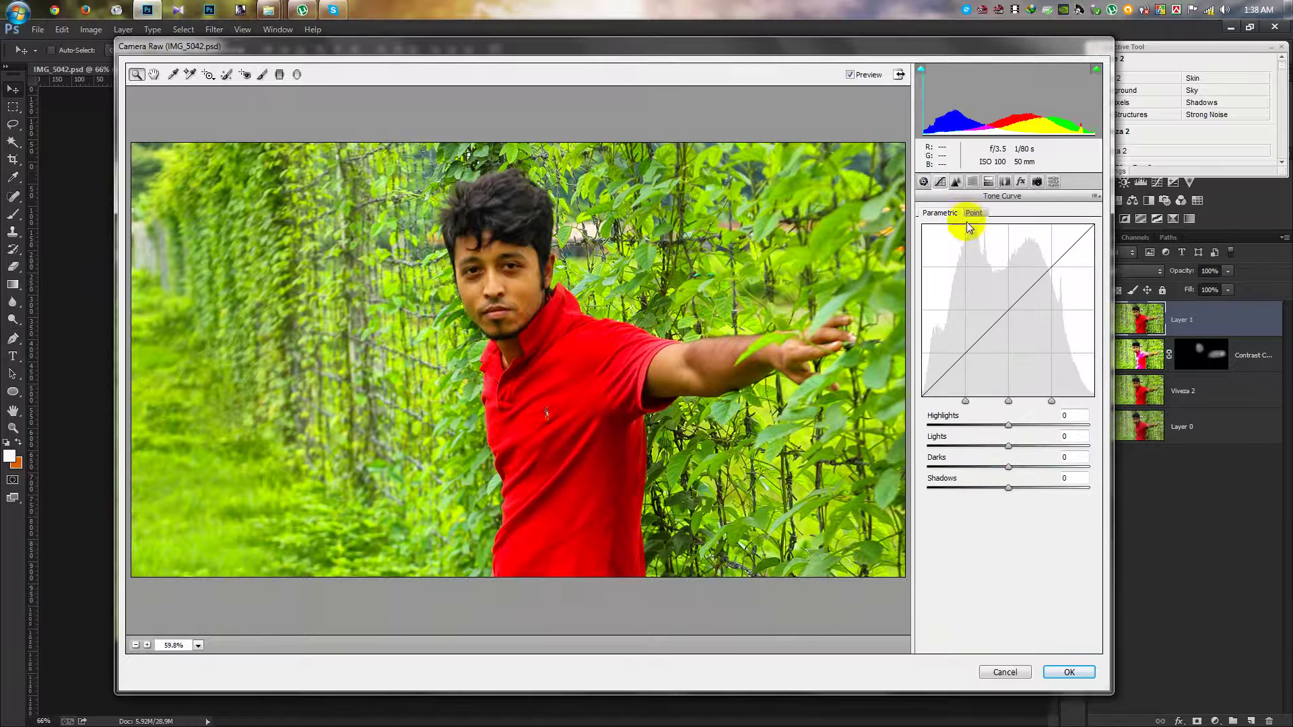
{"action": "mouse_move", "coordinate": [1008, 467]}
{"action": "left_mouse_down"}
{"action": "mouse_move", "coordinate": [1021, 466]}
{"action": "mouse_move", "coordinate": [1024, 488]}
{"action": "mouse_move", "coordinate": [1016, 471]}
{"action": "left_mouse_up"}
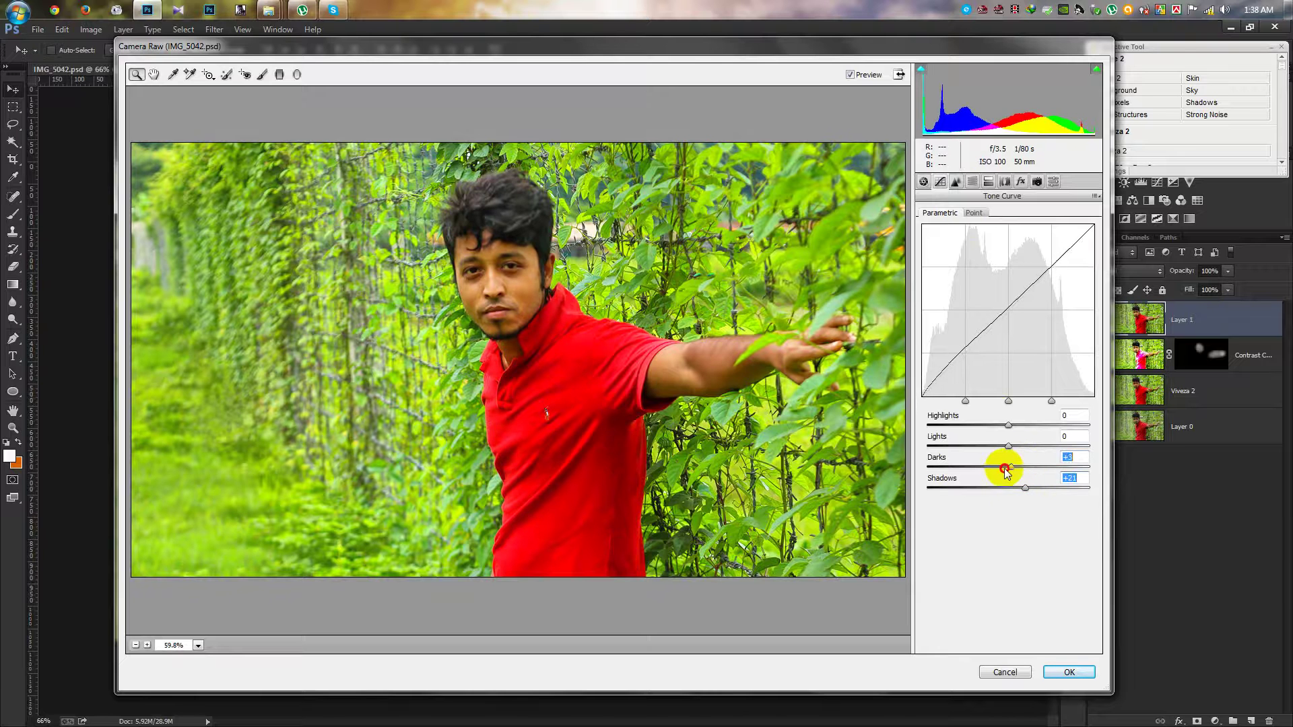
{"action": "left_click", "coordinate": [955, 181]}
{"action": "left_click_drag", "start_coordinate": [968, 346], "coordinate": [980, 348]}
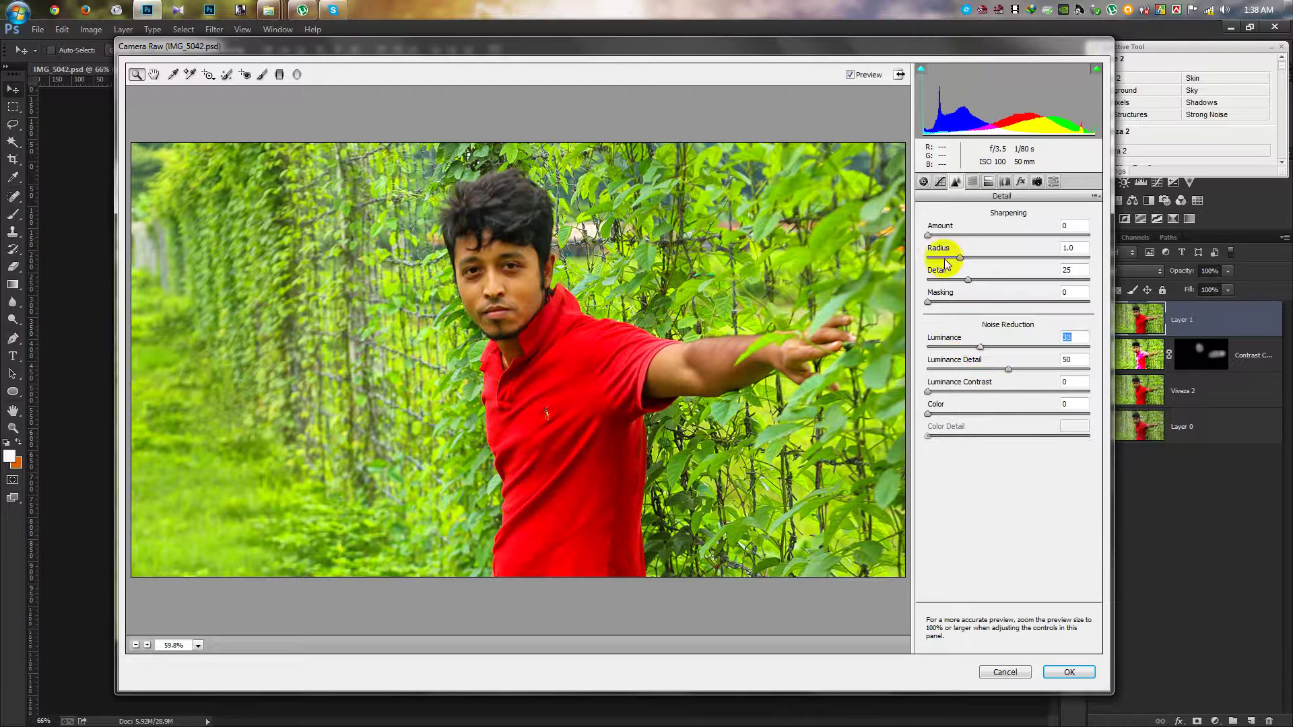
{"action": "left_click_drag", "start_coordinate": [928, 235], "coordinate": [945, 236]}
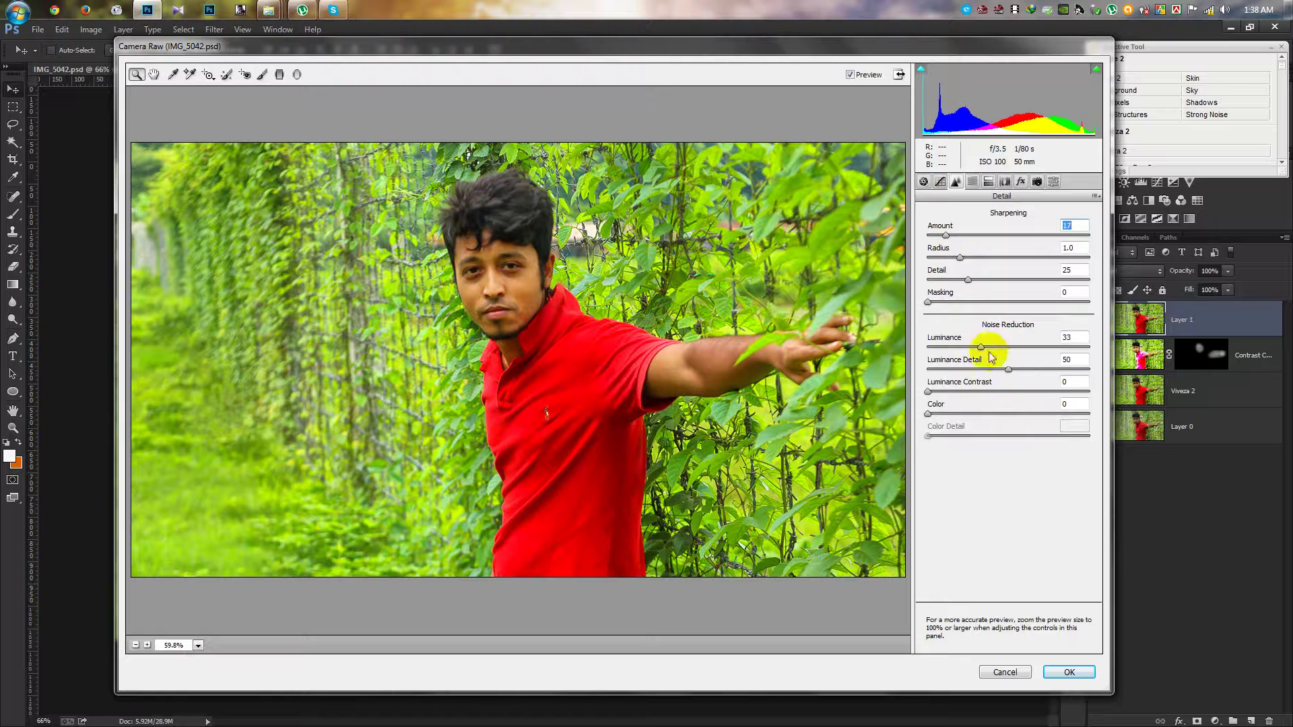
{"action": "mouse_move", "coordinate": [976, 348]}
{"action": "left_mouse_down"}
{"action": "mouse_move", "coordinate": [953, 349]}
{"action": "mouse_move", "coordinate": [969, 349]}
{"action": "left_mouse_up"}
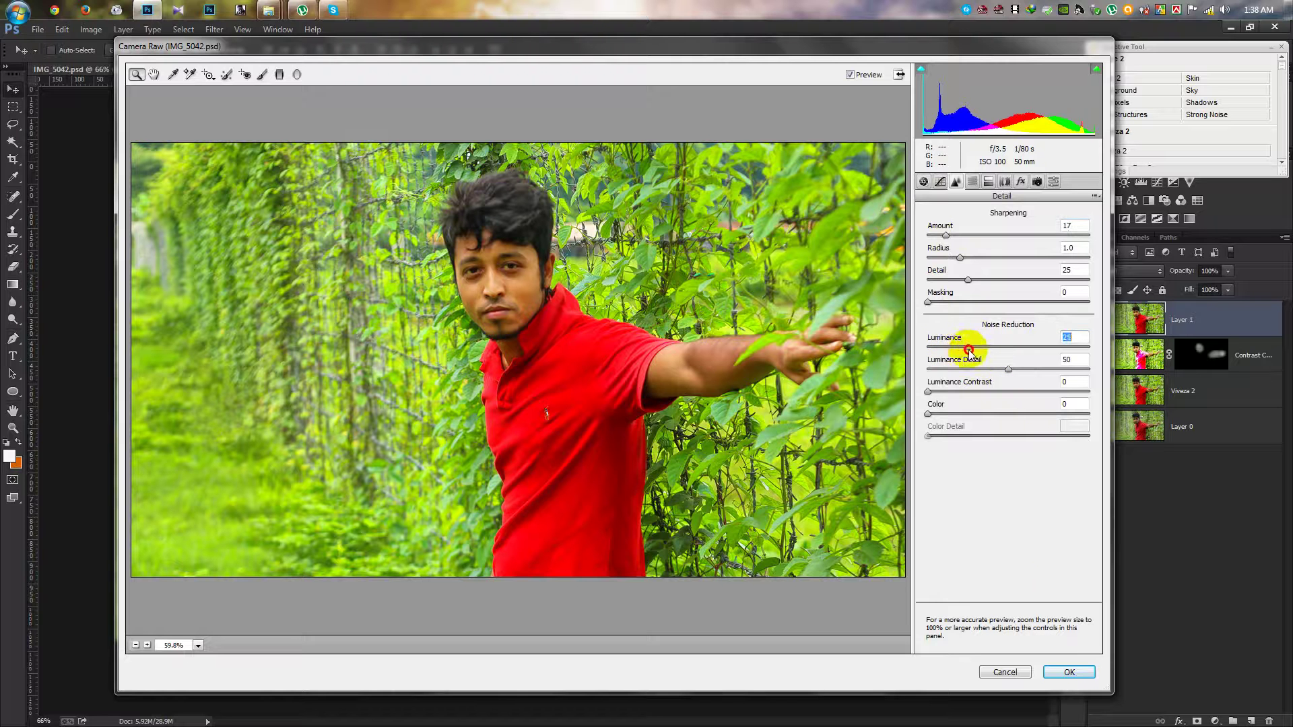
Clear the Camera Raw out-of-memory error, fit the photo to the window, and reopen Camera Raw Filter
{"action": "left_click", "coordinate": [1069, 672]}
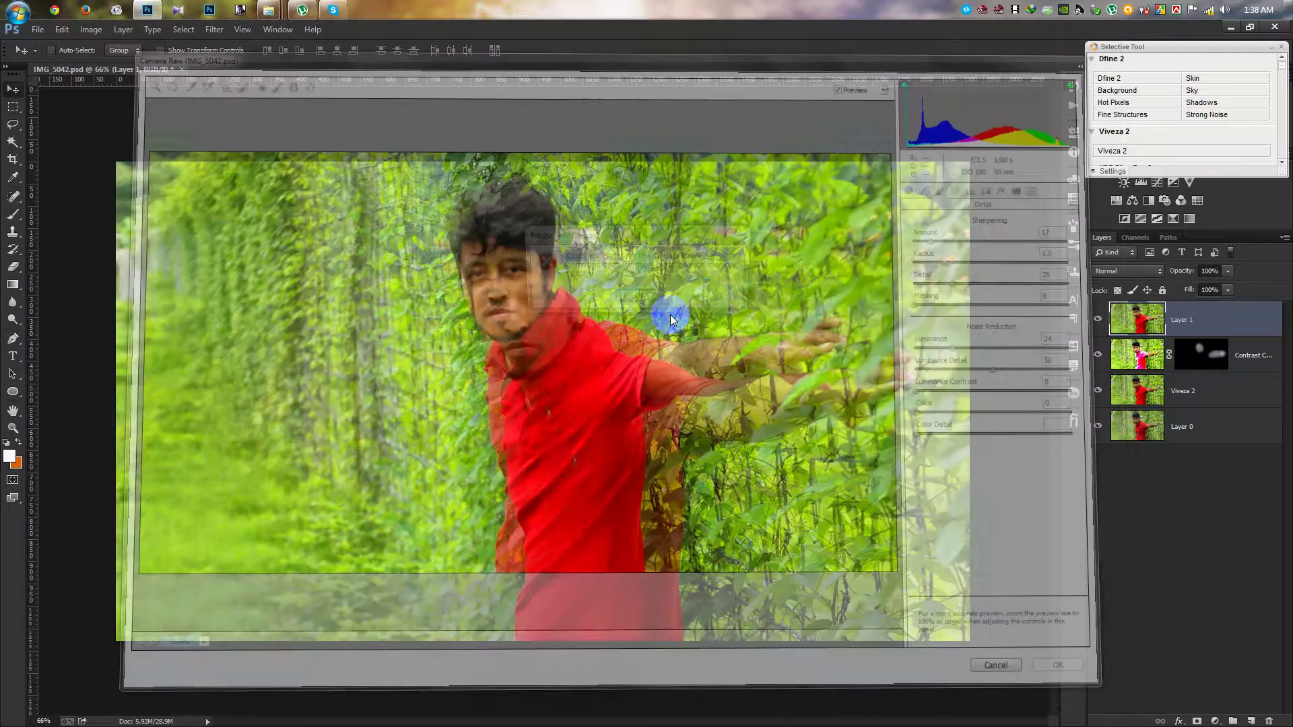
{"action": "left_click", "coordinate": [660, 297]}
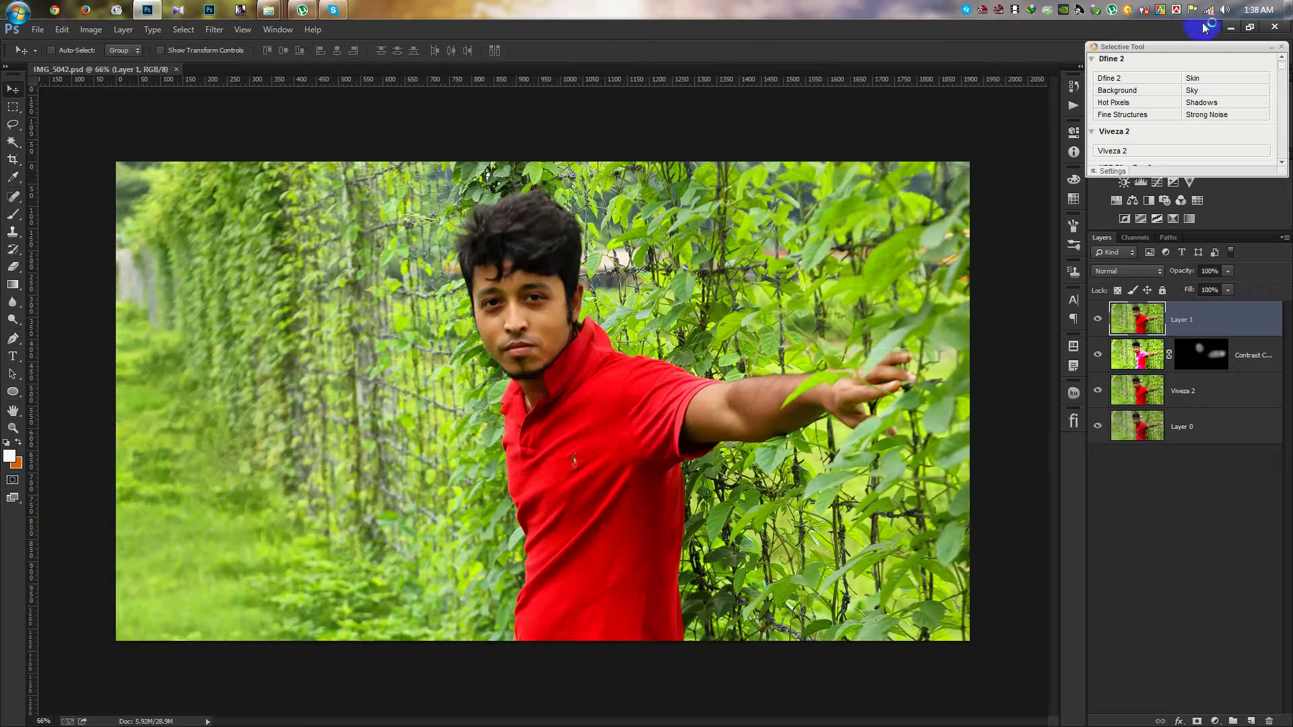
{"action": "left_click", "coordinate": [640, 528]}
{"action": "key", "text": "ctrl+0"}
{"action": "key", "text": "m"}
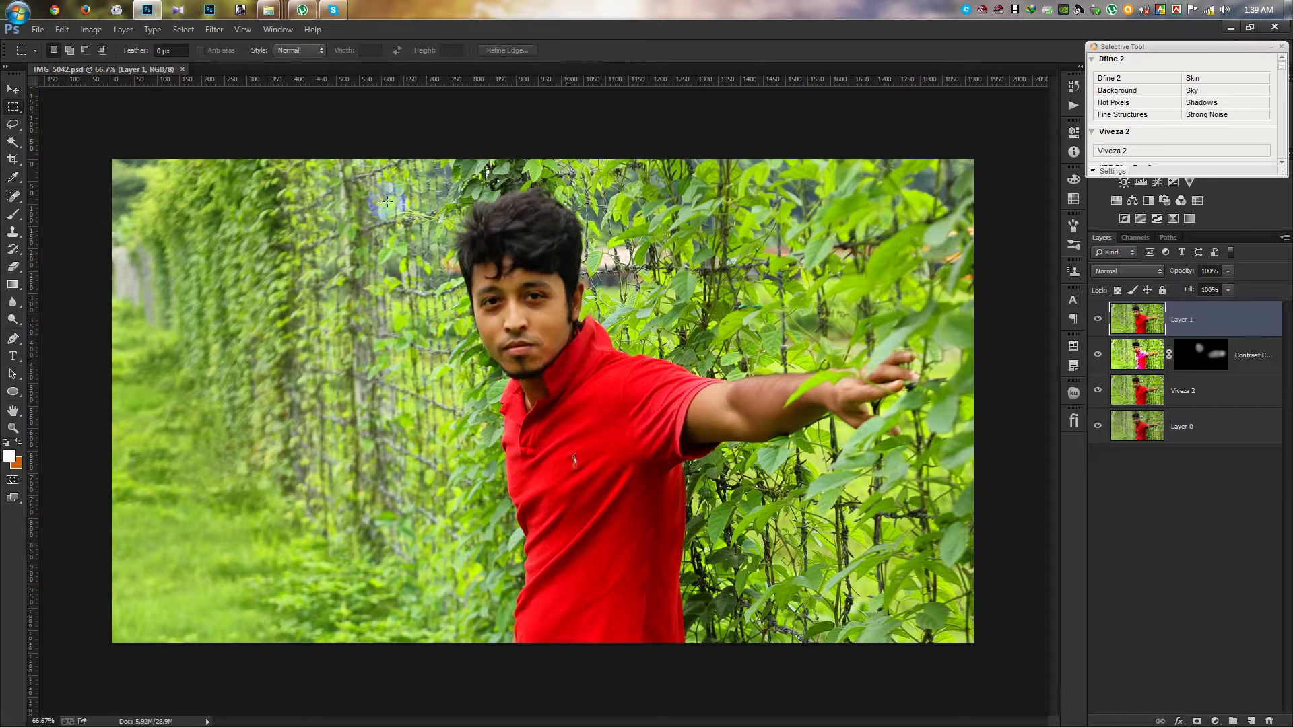
{"action": "left_click", "coordinate": [214, 29]}
{"action": "left_click", "coordinate": [246, 110]}
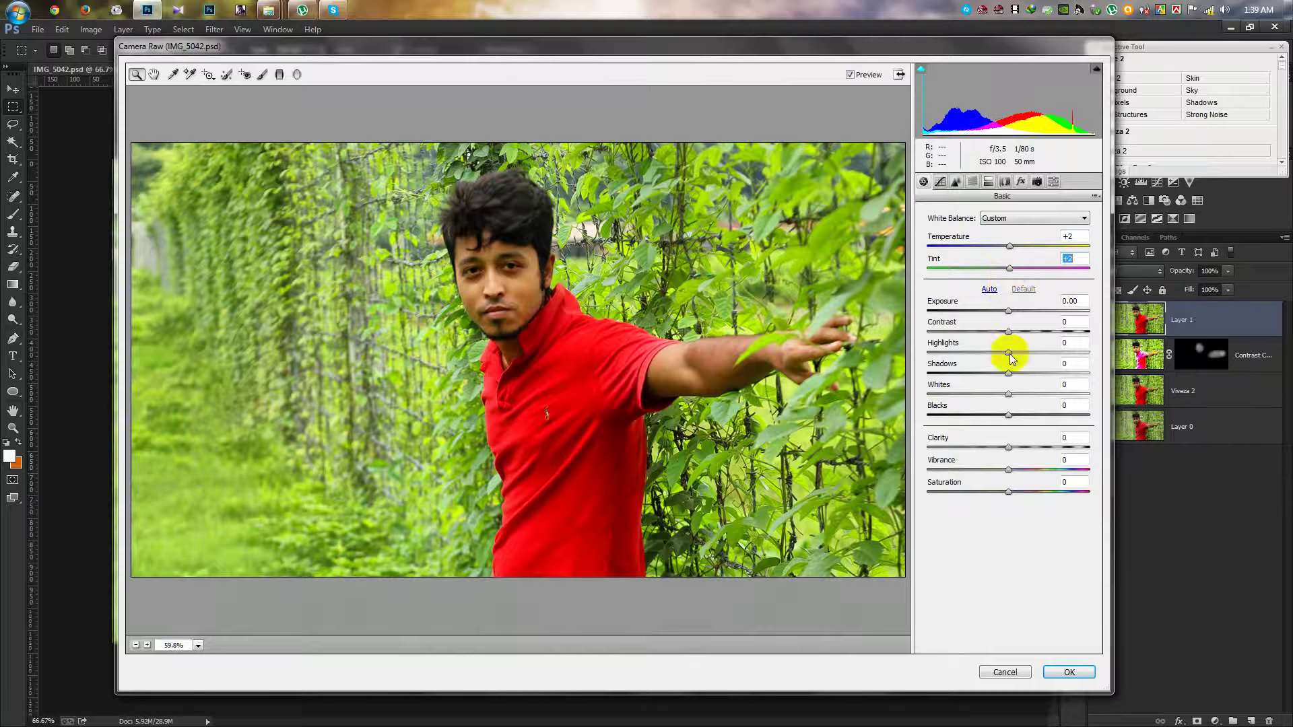
Set Highlights -80, Whites +47 and Vibrance +29 in Camera Raw's basic panel
{"action": "mouse_move", "coordinate": [1008, 353]}
{"action": "left_mouse_down"}
{"action": "mouse_move", "coordinate": [944, 353]}
{"action": "mouse_move", "coordinate": [1043, 373]}
{"action": "left_mouse_up"}
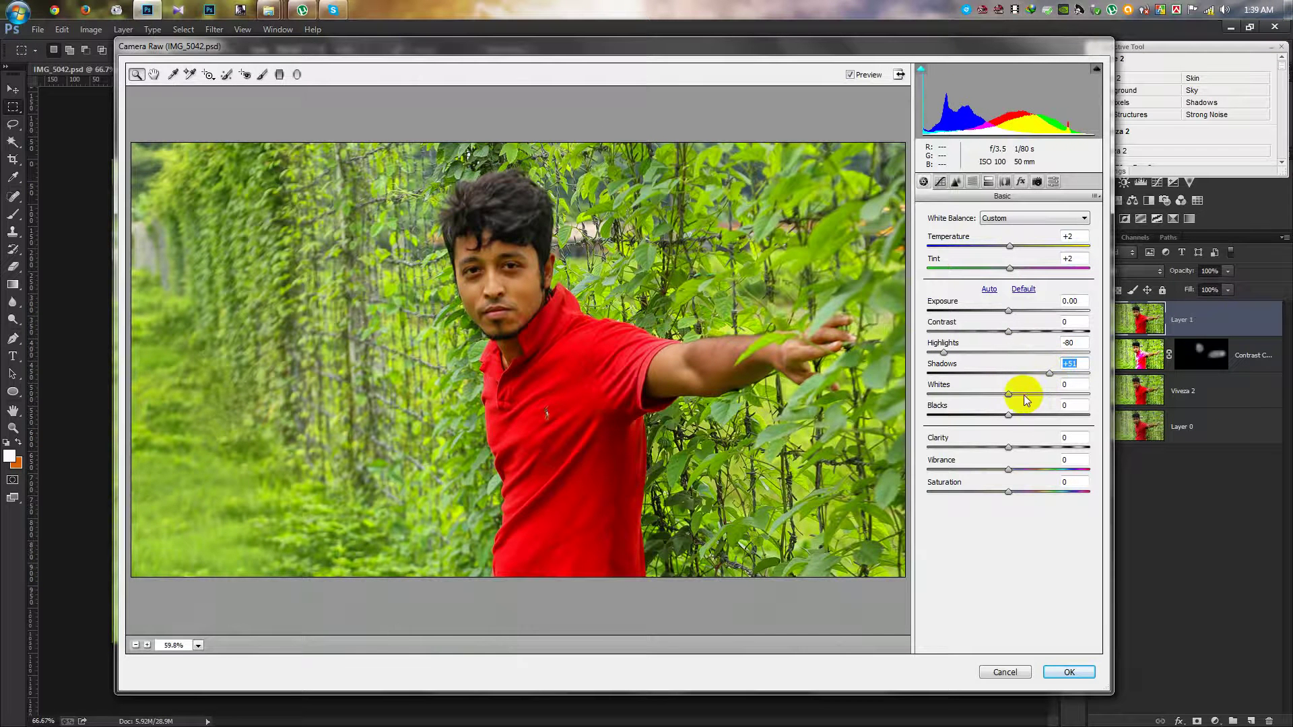
{"action": "left_click_drag", "start_coordinate": [1008, 394], "coordinate": [1037, 395]}
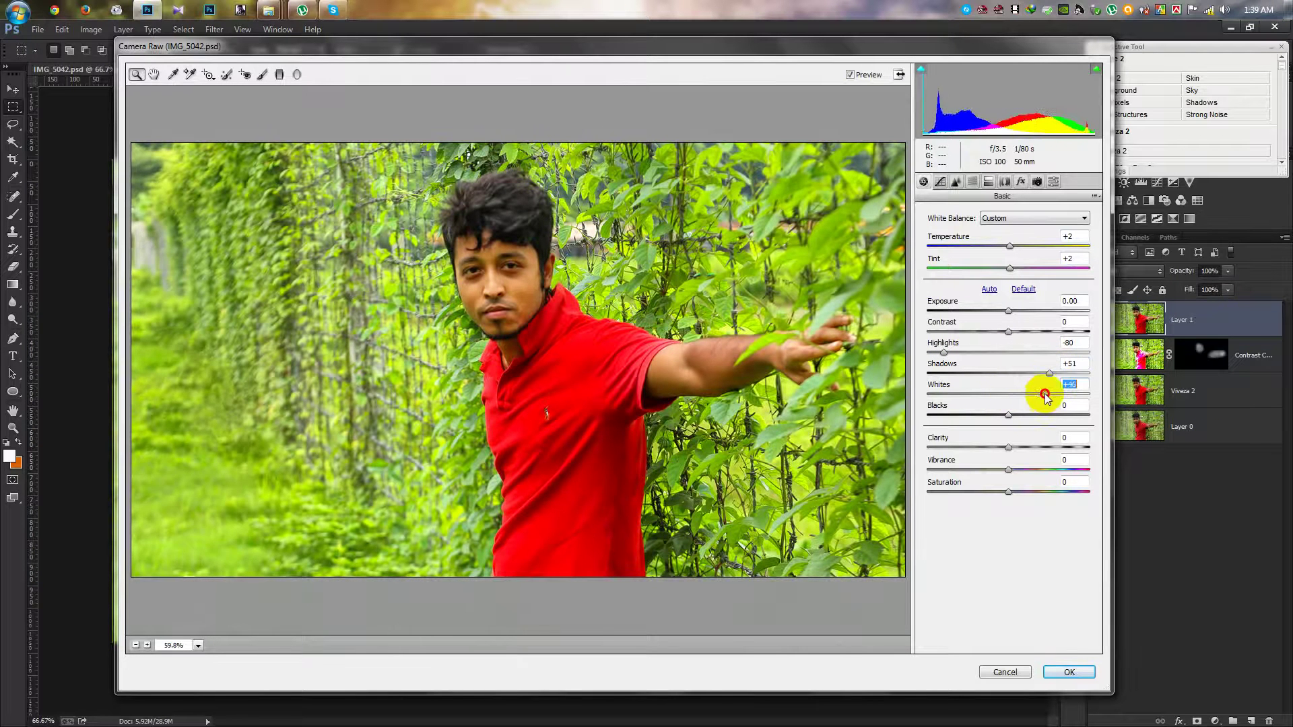
{"action": "mouse_move", "coordinate": [1008, 470]}
{"action": "left_mouse_down"}
{"action": "mouse_move", "coordinate": [1033, 470]}
{"action": "mouse_move", "coordinate": [1013, 496]}
{"action": "mouse_move", "coordinate": [1024, 467]}
{"action": "mouse_move", "coordinate": [1012, 447]}
{"action": "mouse_move", "coordinate": [1020, 488]}
{"action": "left_mouse_up"}
{"action": "left_click", "coordinate": [940, 181]}
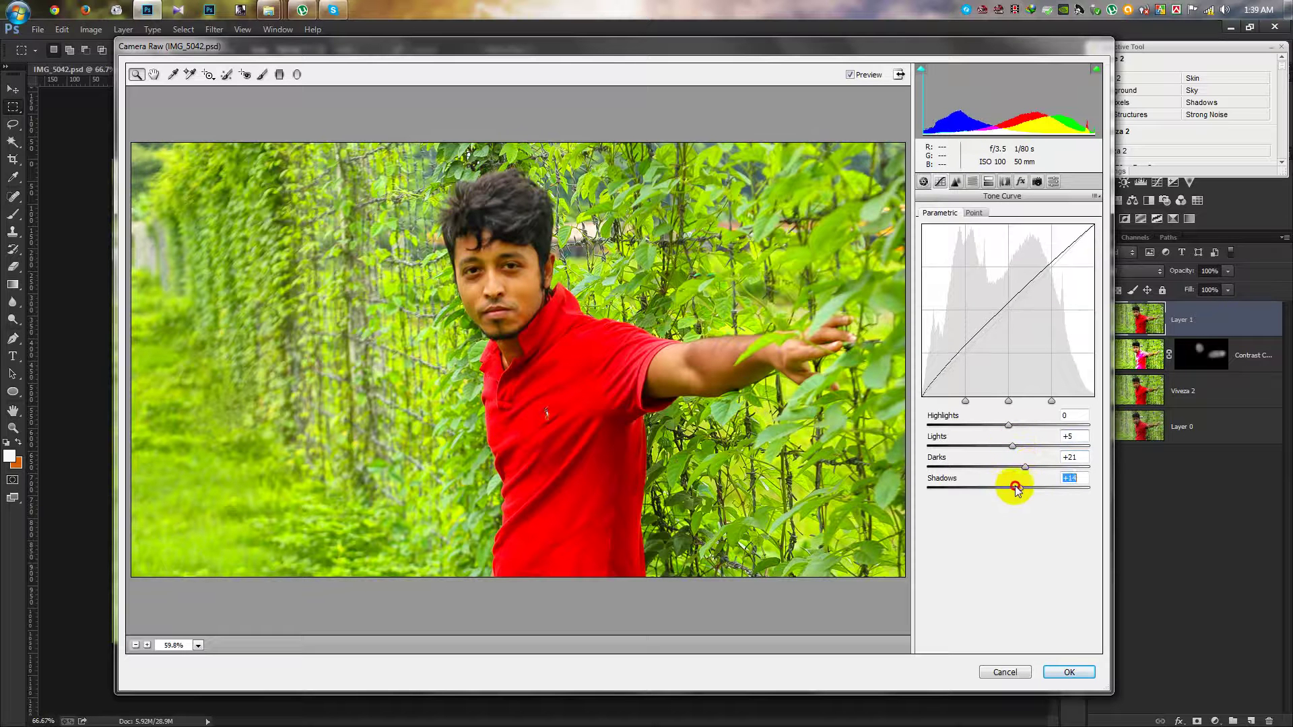
Add sharpening with raised detail and Luminance noise reduction of 20
{"action": "left_click", "coordinate": [955, 181]}
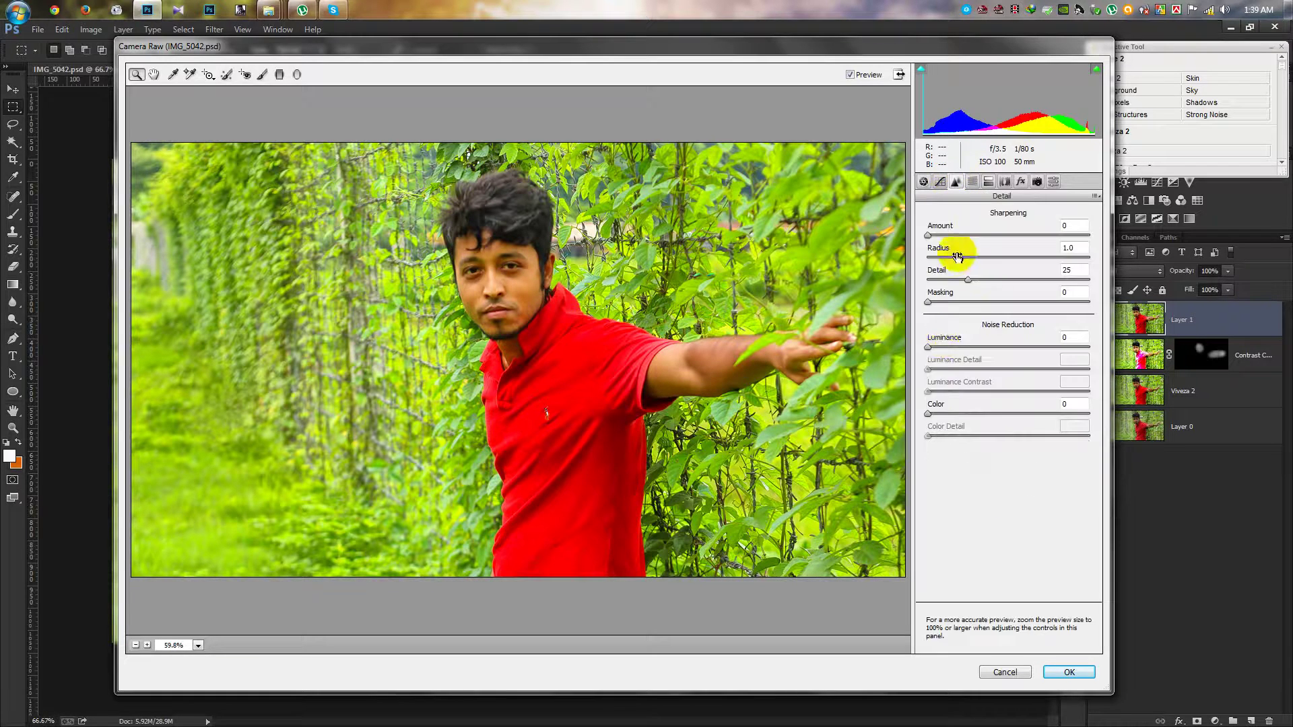
{"action": "left_click_drag", "start_coordinate": [939, 348], "coordinate": [955, 350]}
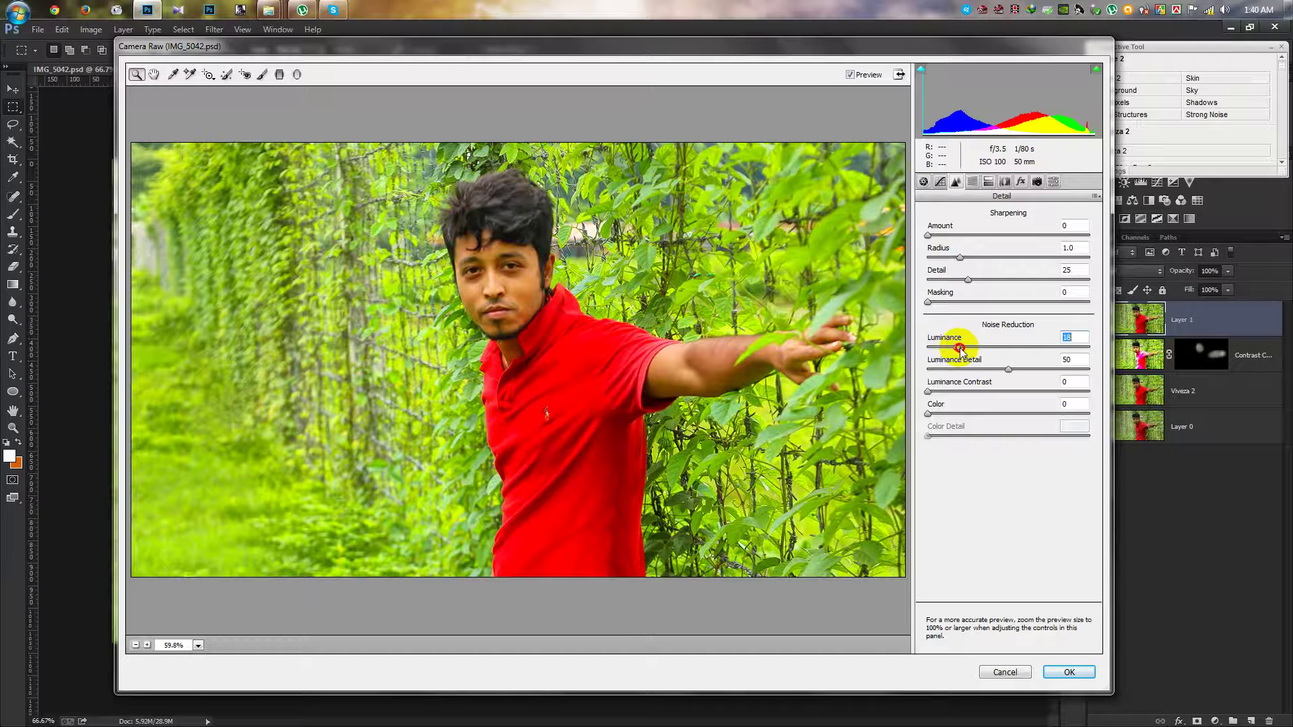
{"action": "left_click_drag", "start_coordinate": [928, 235], "coordinate": [966, 236]}
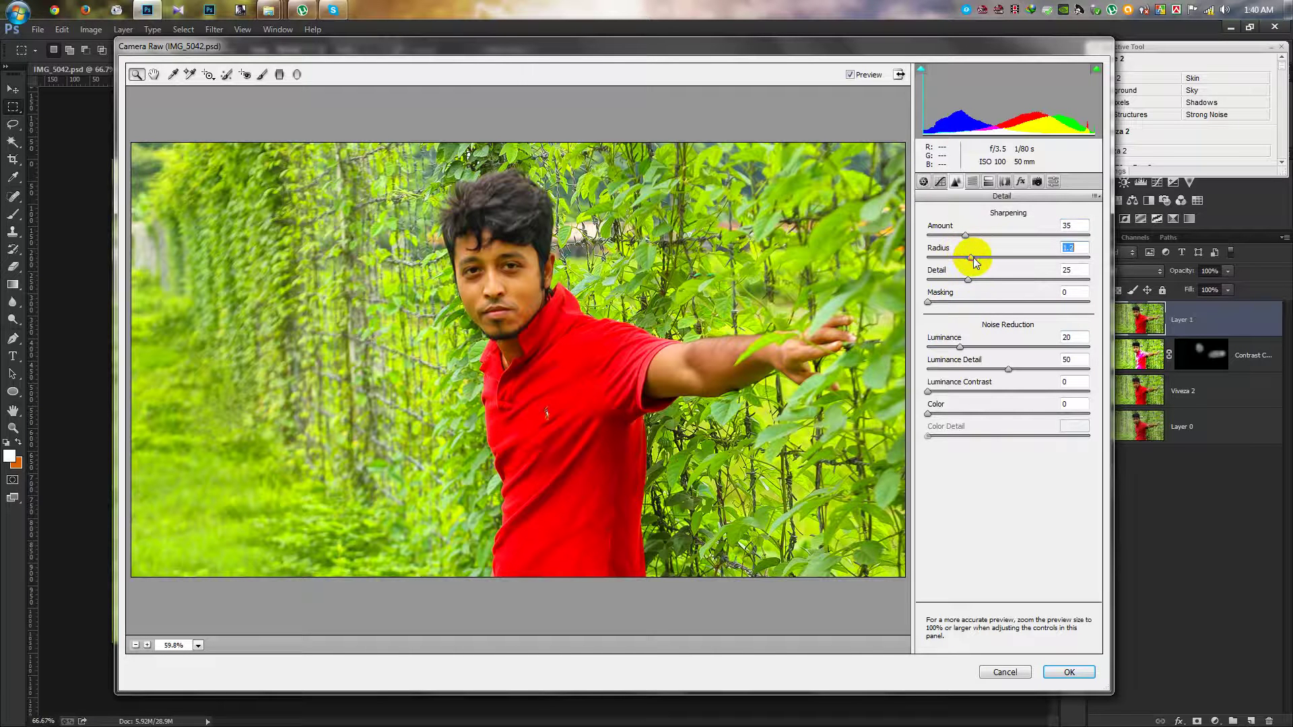
{"action": "left_click_drag", "start_coordinate": [968, 281], "coordinate": [981, 283]}
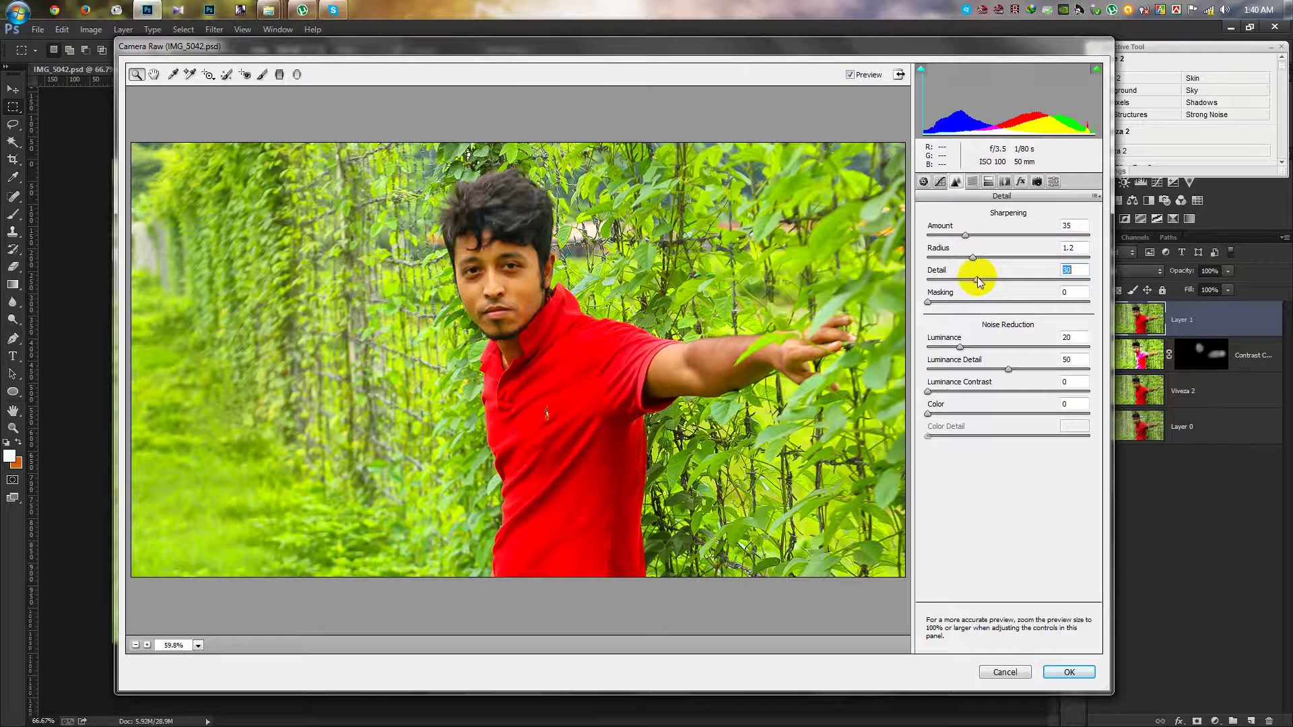
Add a -19 dark edge vignette and apply the Camera Raw grade
{"action": "left_click", "coordinate": [974, 181]}
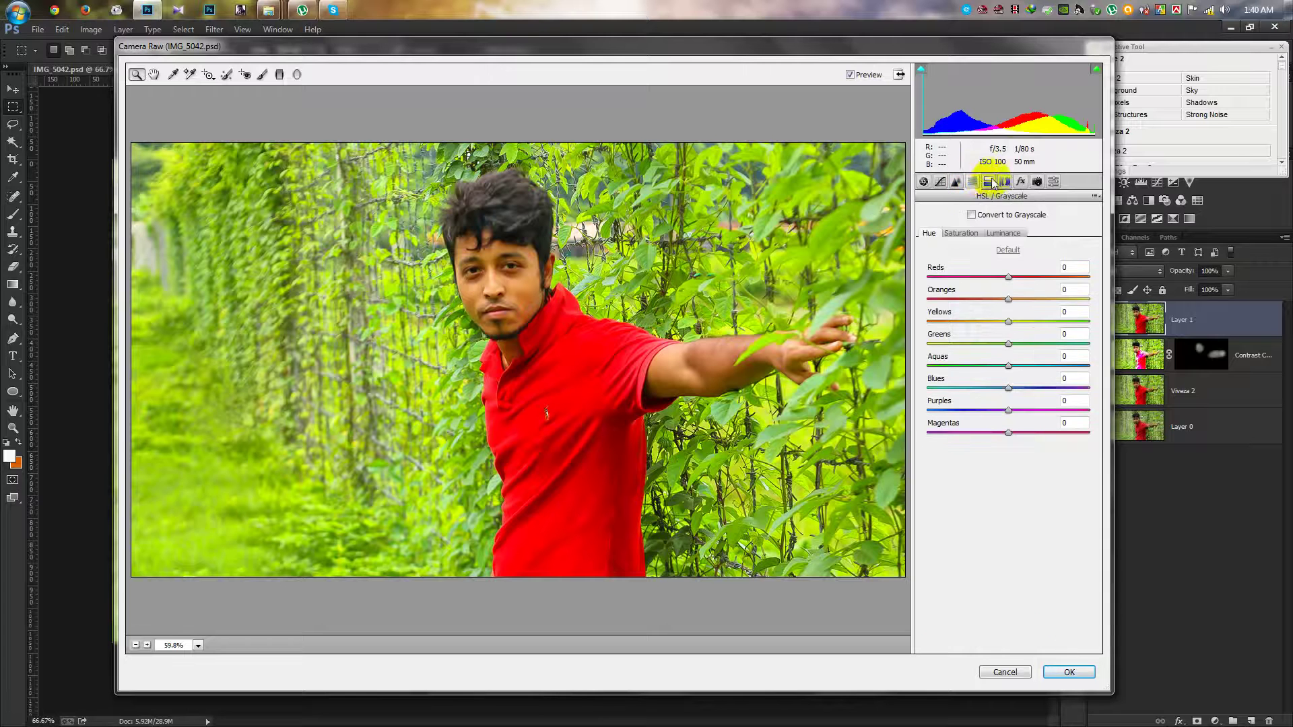
{"action": "left_click", "coordinate": [1020, 181]}
{"action": "left_click_drag", "start_coordinate": [1002, 361], "coordinate": [990, 362]}
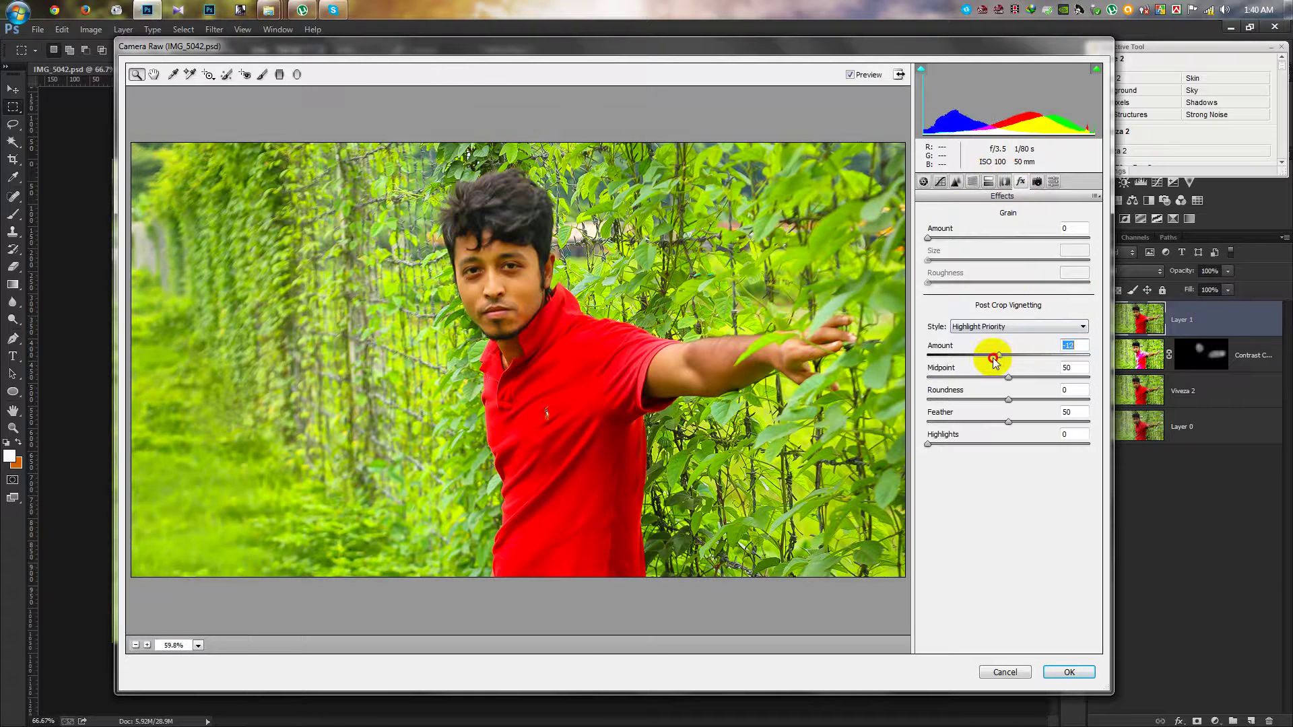
{"action": "left_click", "coordinate": [1069, 672]}
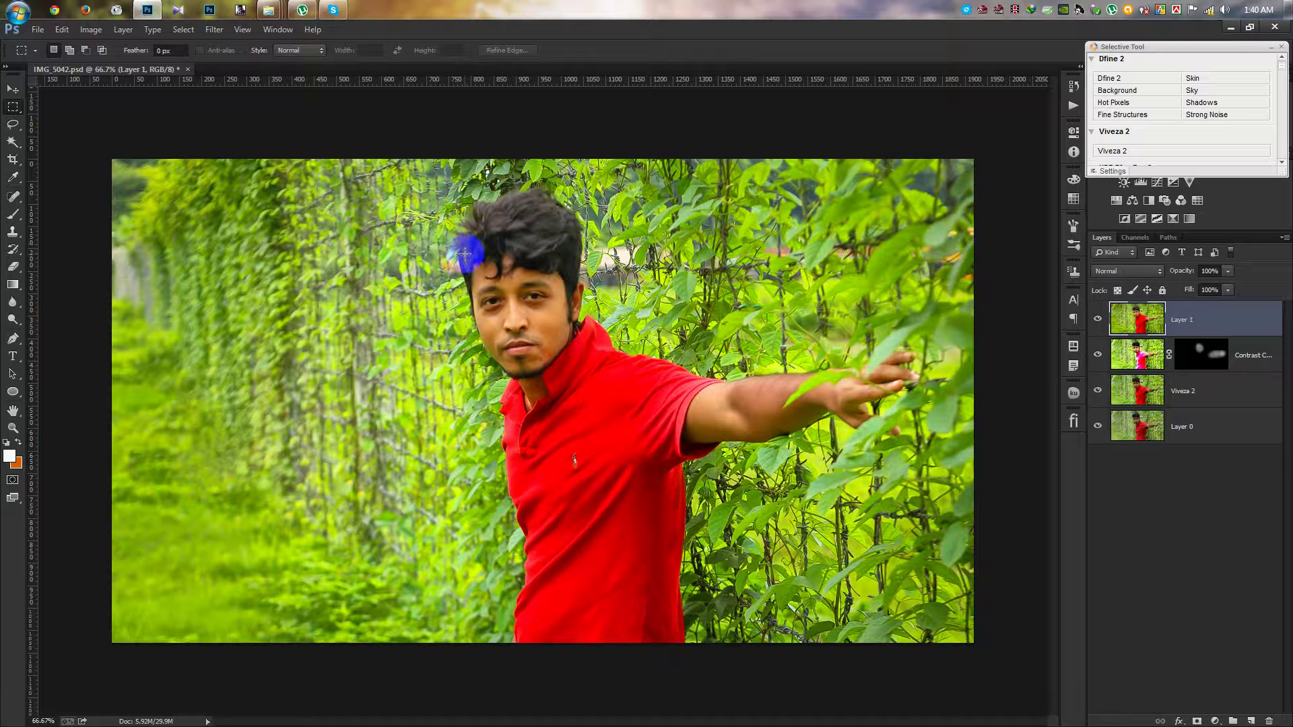
Apply a vertical Tilt-Shift blur band and push its left blur transition outward
{"action": "left_click", "coordinate": [211, 31]}
{"action": "mouse_move", "coordinate": [220, 184]}
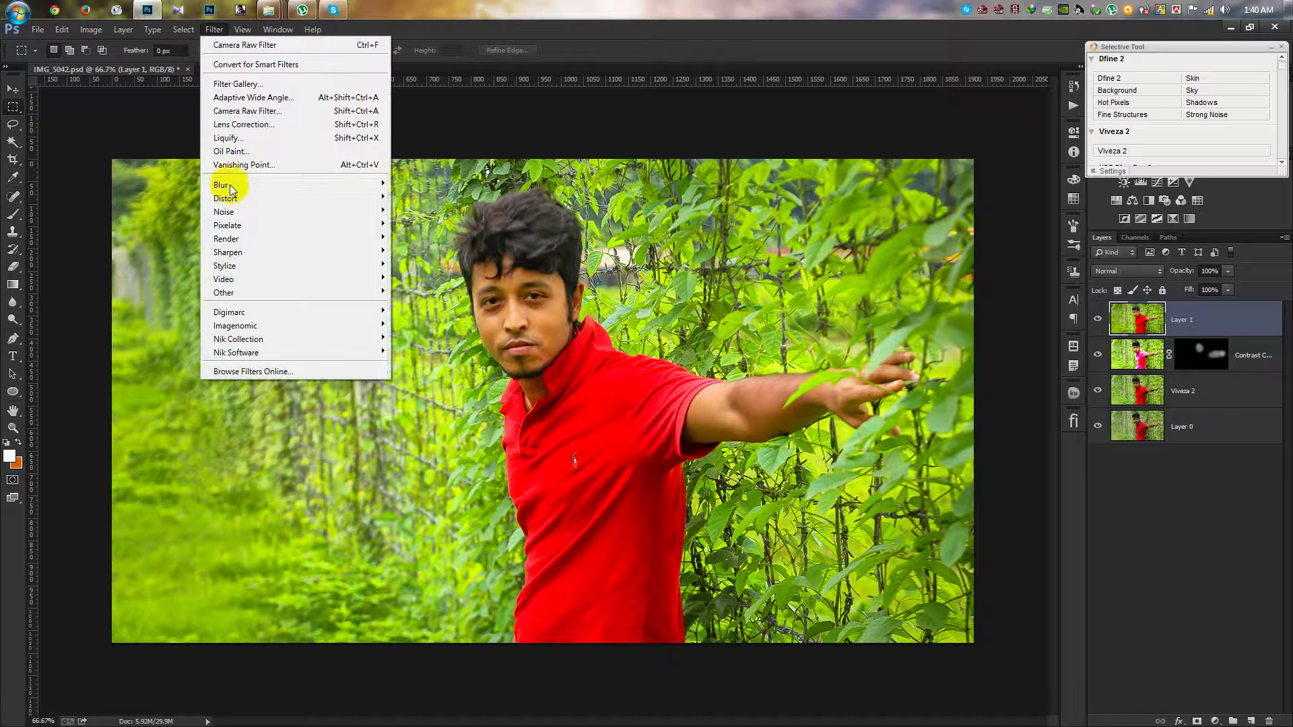
{"action": "left_click", "coordinate": [418, 211]}
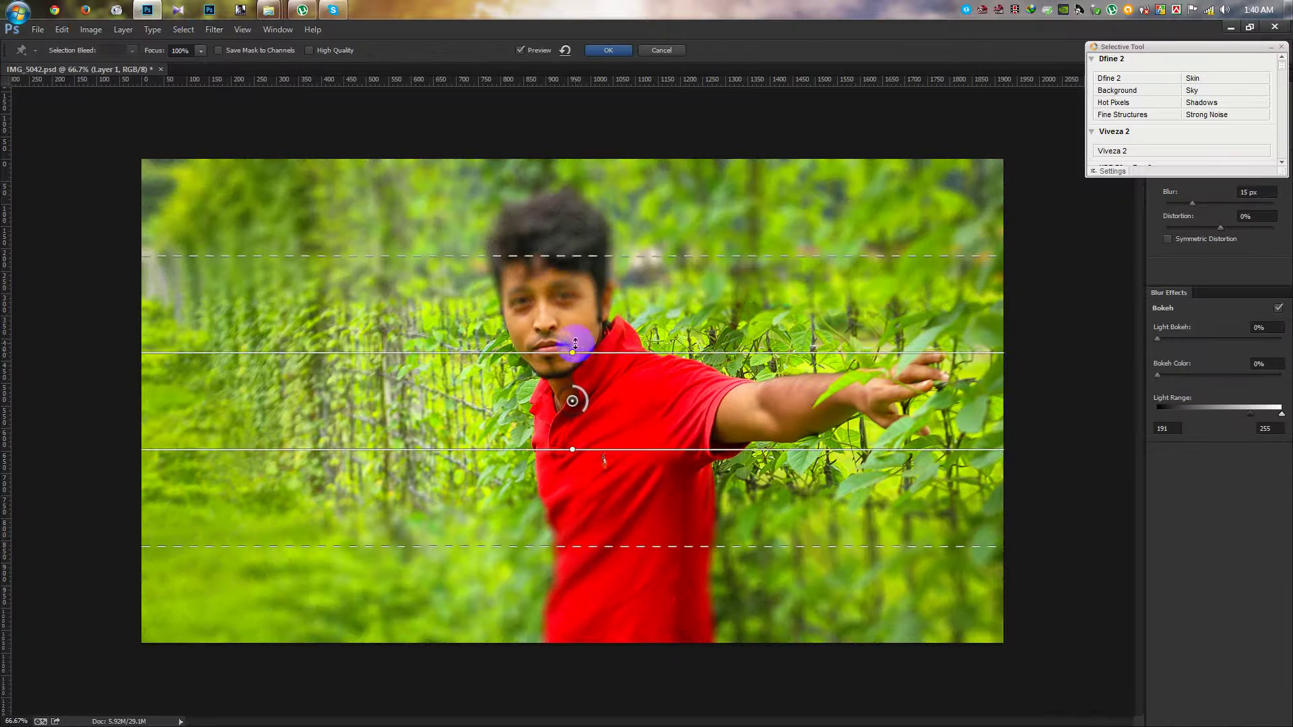
{"action": "mouse_move", "coordinate": [578, 351]}
{"action": "left_mouse_down"}
{"action": "mouse_move", "coordinate": [610, 405]}
{"action": "mouse_move", "coordinate": [624, 398]}
{"action": "left_mouse_up"}
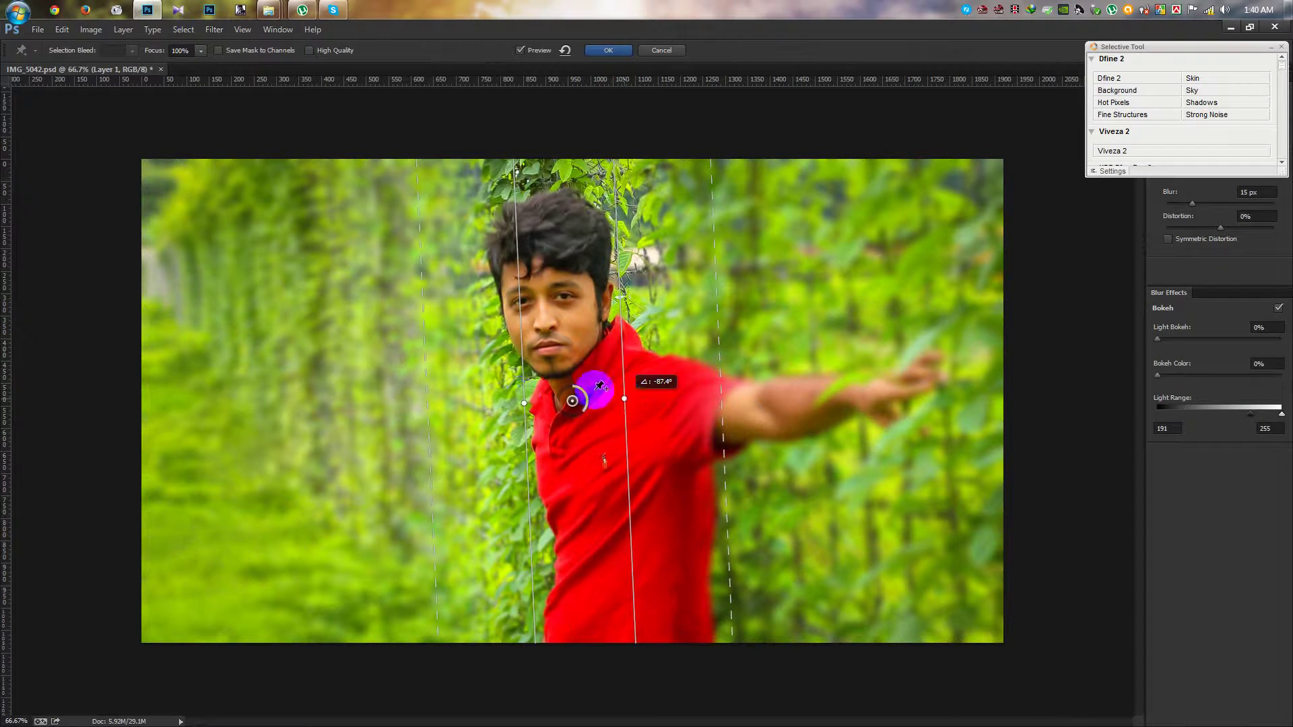
{"action": "left_click_drag", "start_coordinate": [522, 393], "coordinate": [456, 390]}
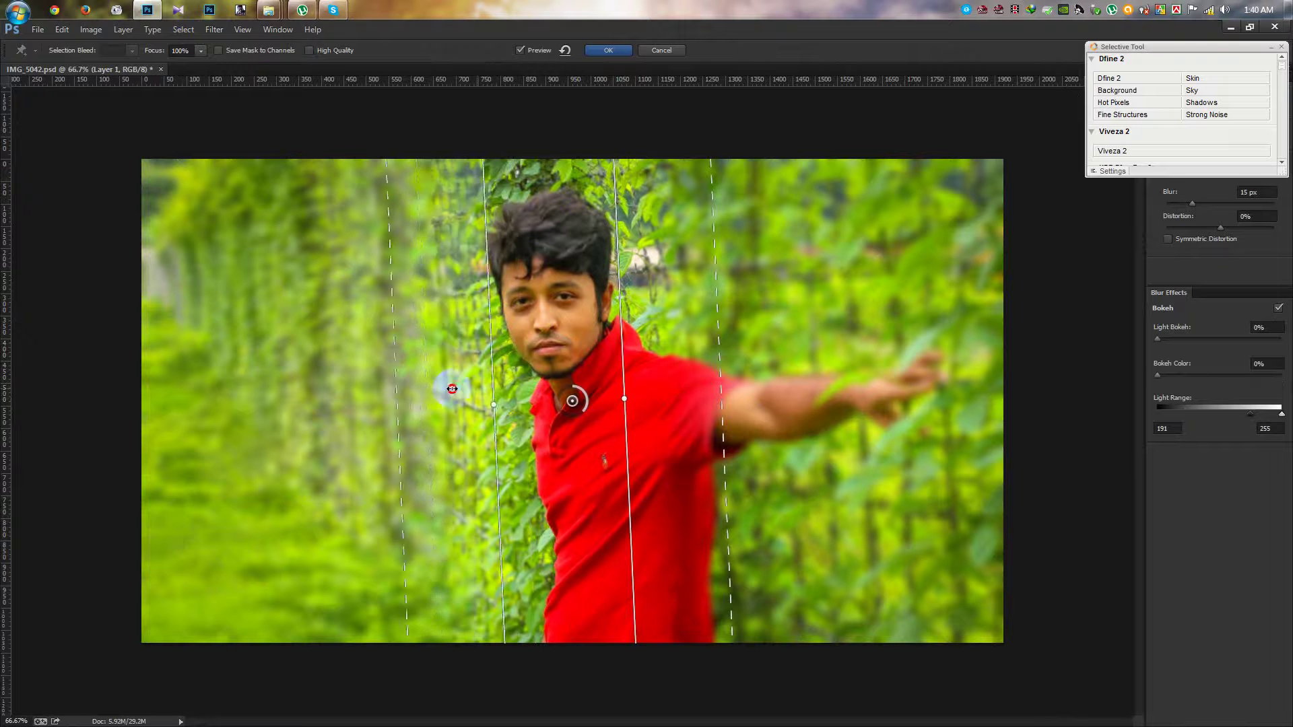
{"action": "left_click_drag", "start_coordinate": [347, 389], "coordinate": [169, 399]}
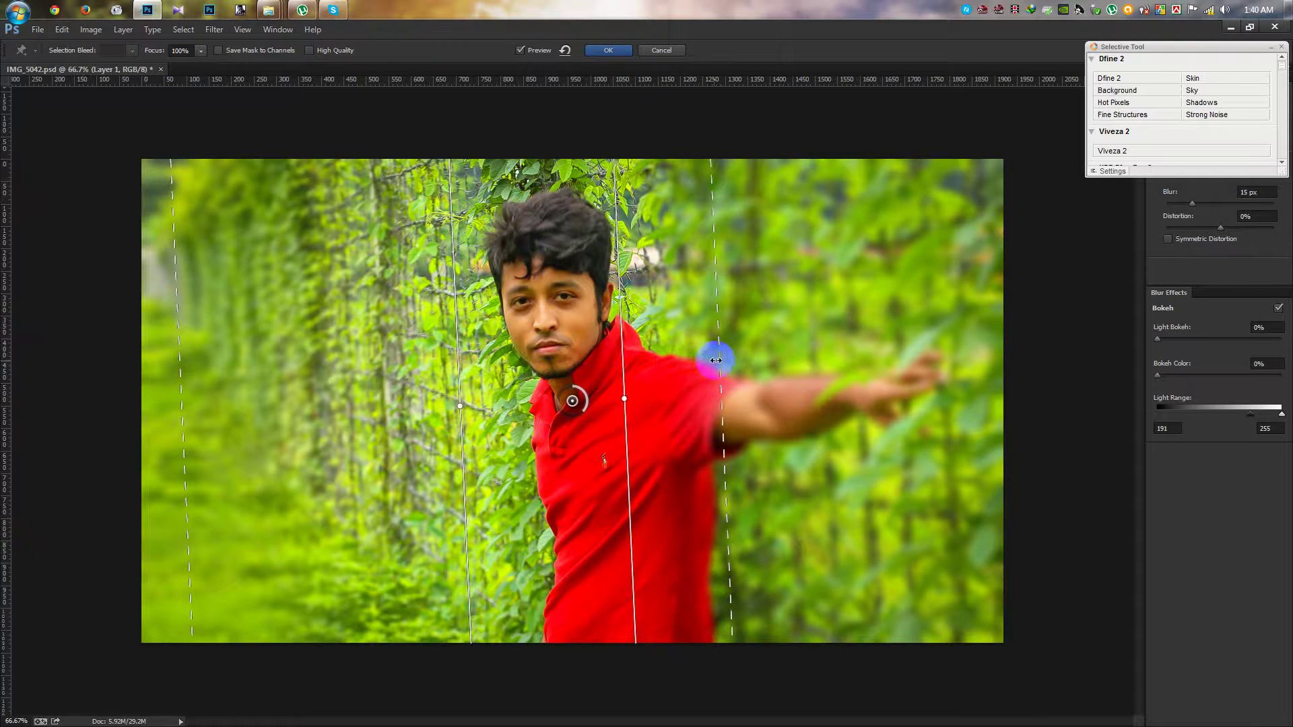
Reposition both sharp edges to cover the man's arm and hand, then apply the blur
{"action": "left_click_drag", "start_coordinate": [718, 356], "coordinate": [774, 361]}
{"action": "left_click_drag", "start_coordinate": [871, 361], "coordinate": [948, 362]}
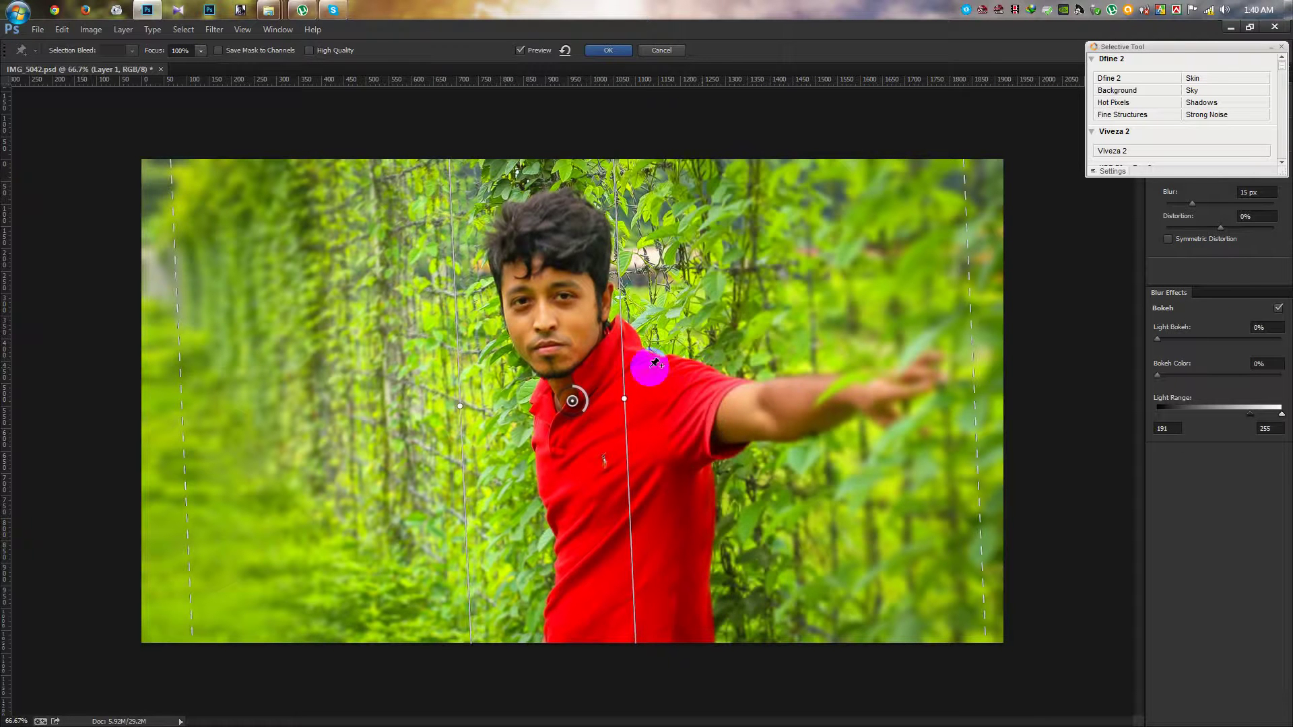
{"action": "left_click_drag", "start_coordinate": [622, 367], "coordinate": [742, 367]}
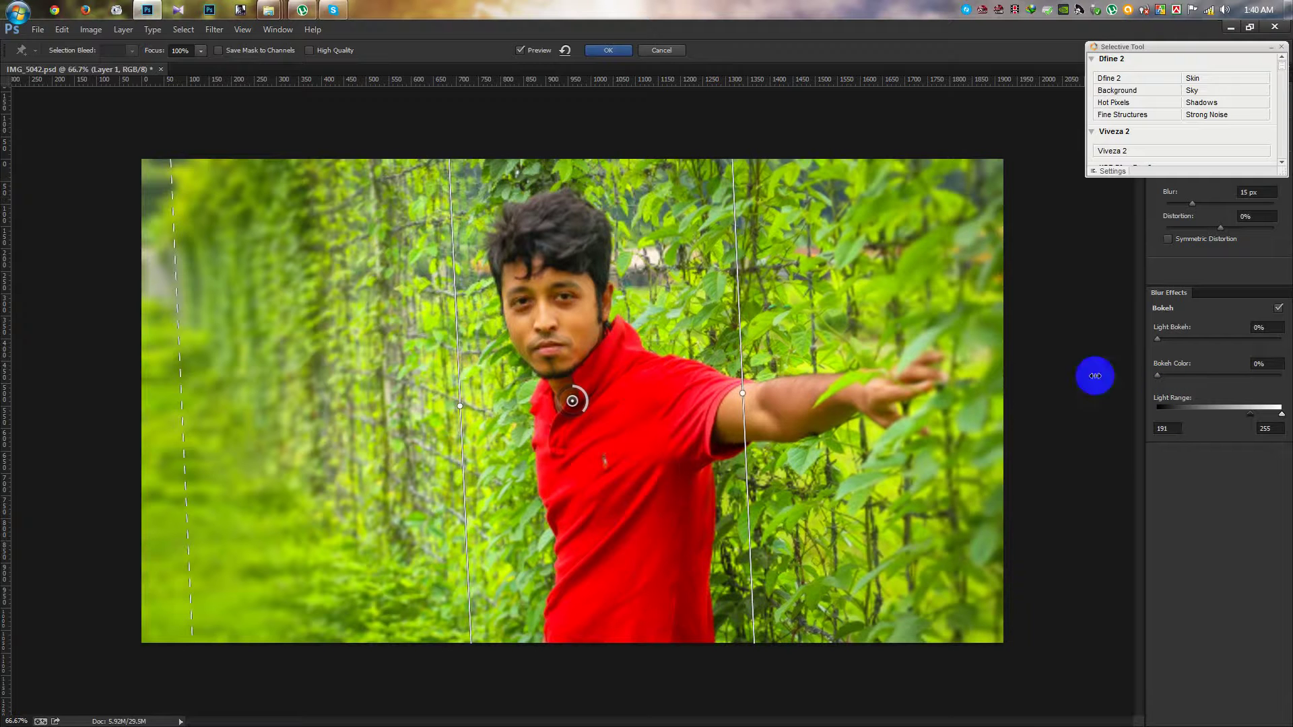
{"action": "left_click_drag", "start_coordinate": [1090, 383], "coordinate": [750, 357]}
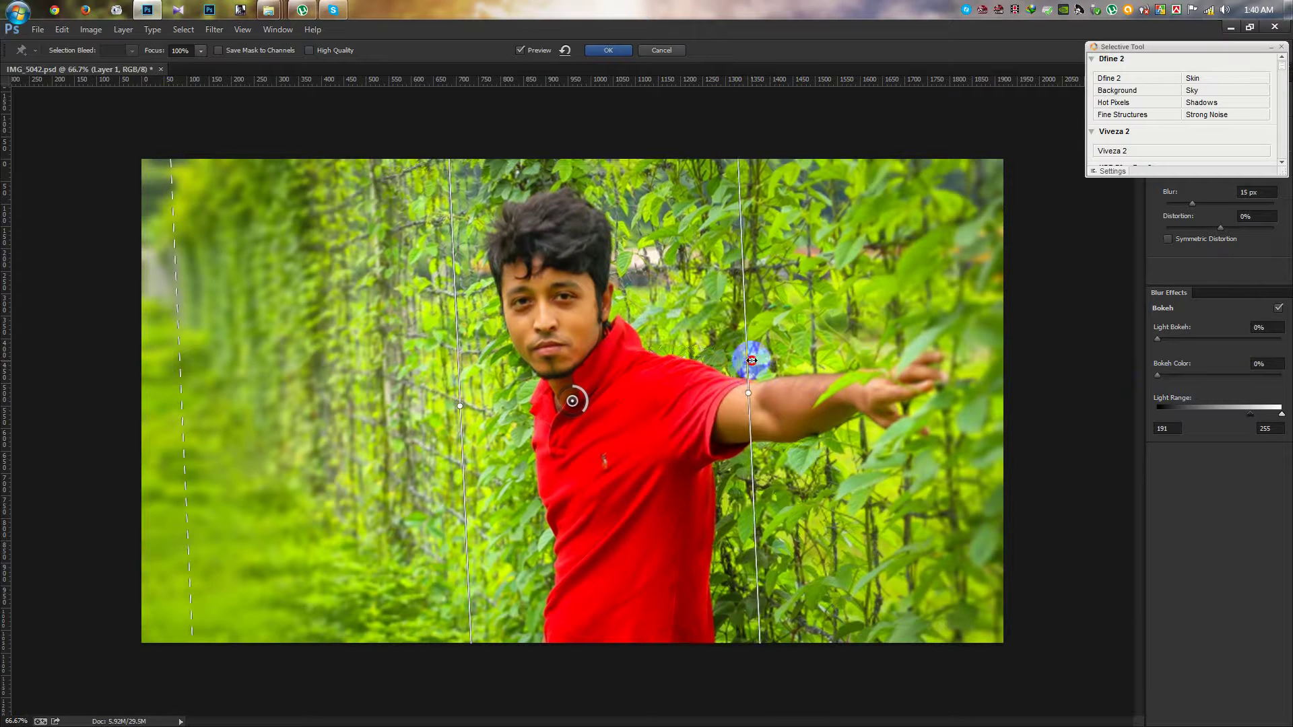
{"action": "left_click_drag", "start_coordinate": [457, 347], "coordinate": [491, 341]}
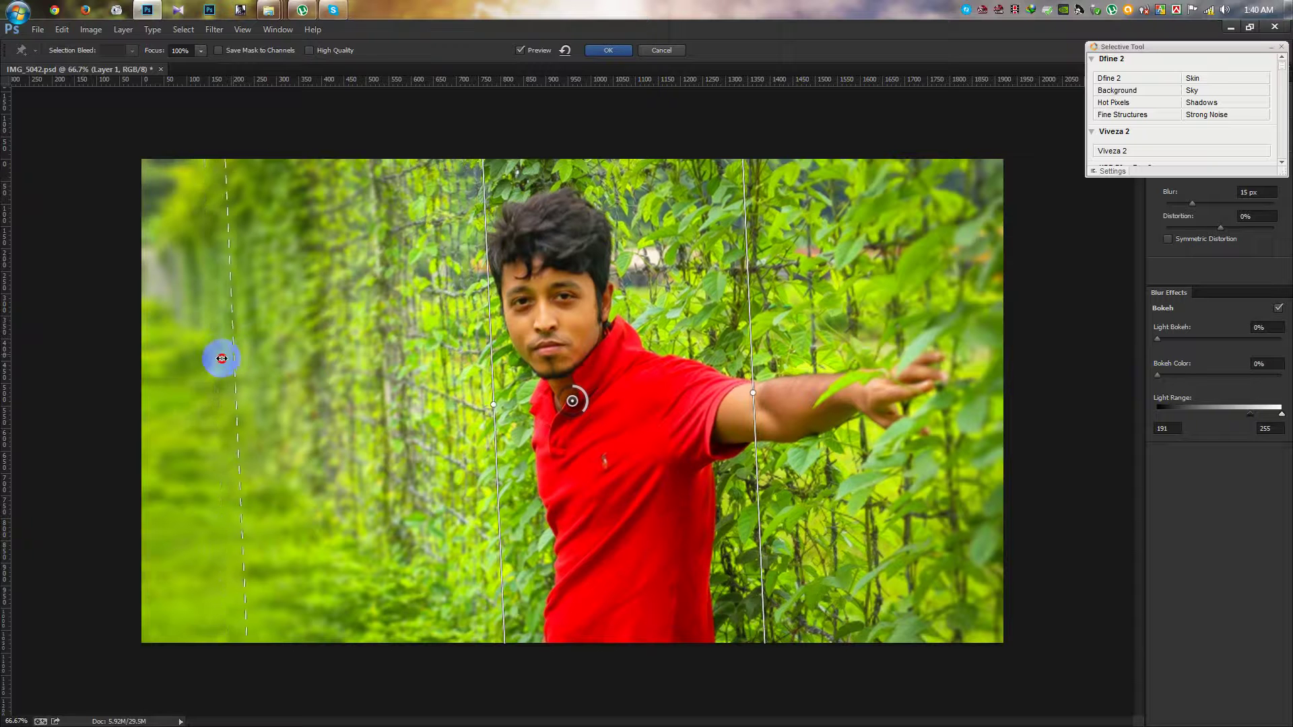
{"action": "left_click_drag", "start_coordinate": [484, 364], "coordinate": [546, 366]}
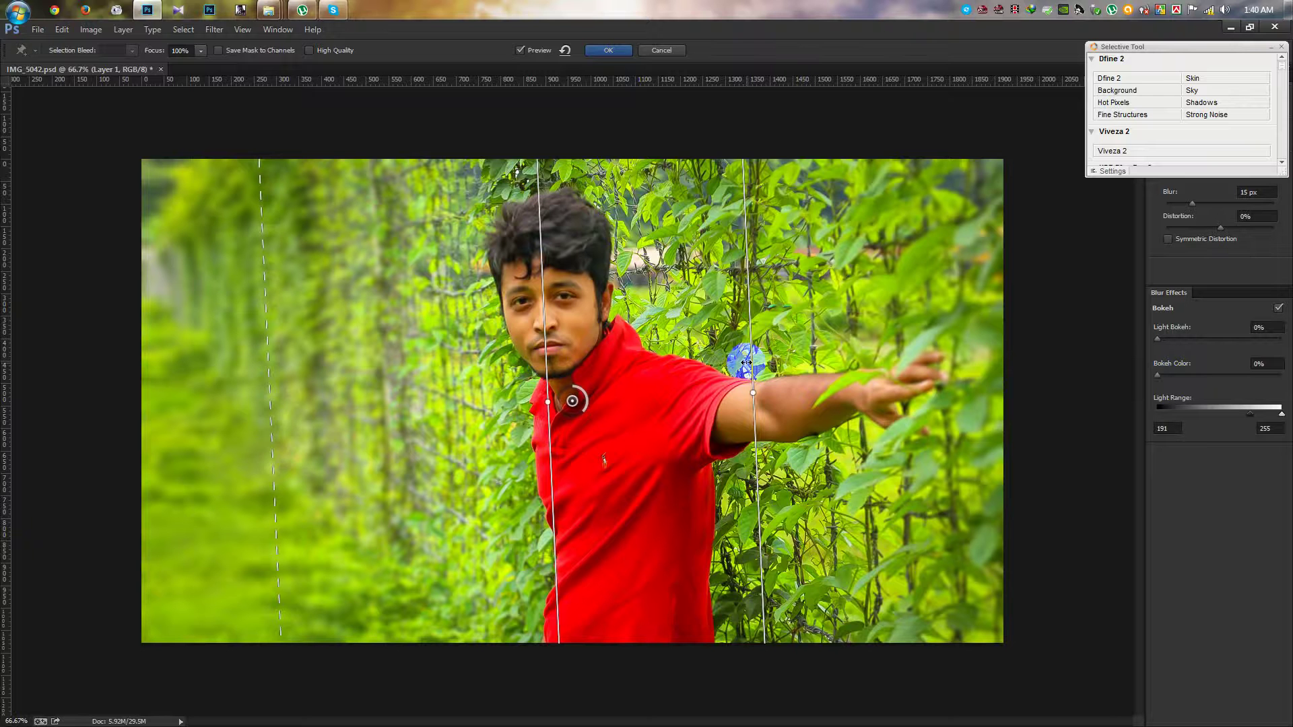
{"action": "mouse_move", "coordinate": [744, 361]}
{"action": "left_mouse_down"}
{"action": "mouse_move", "coordinate": [933, 355]}
{"action": "mouse_move", "coordinate": [865, 353]}
{"action": "left_mouse_up"}
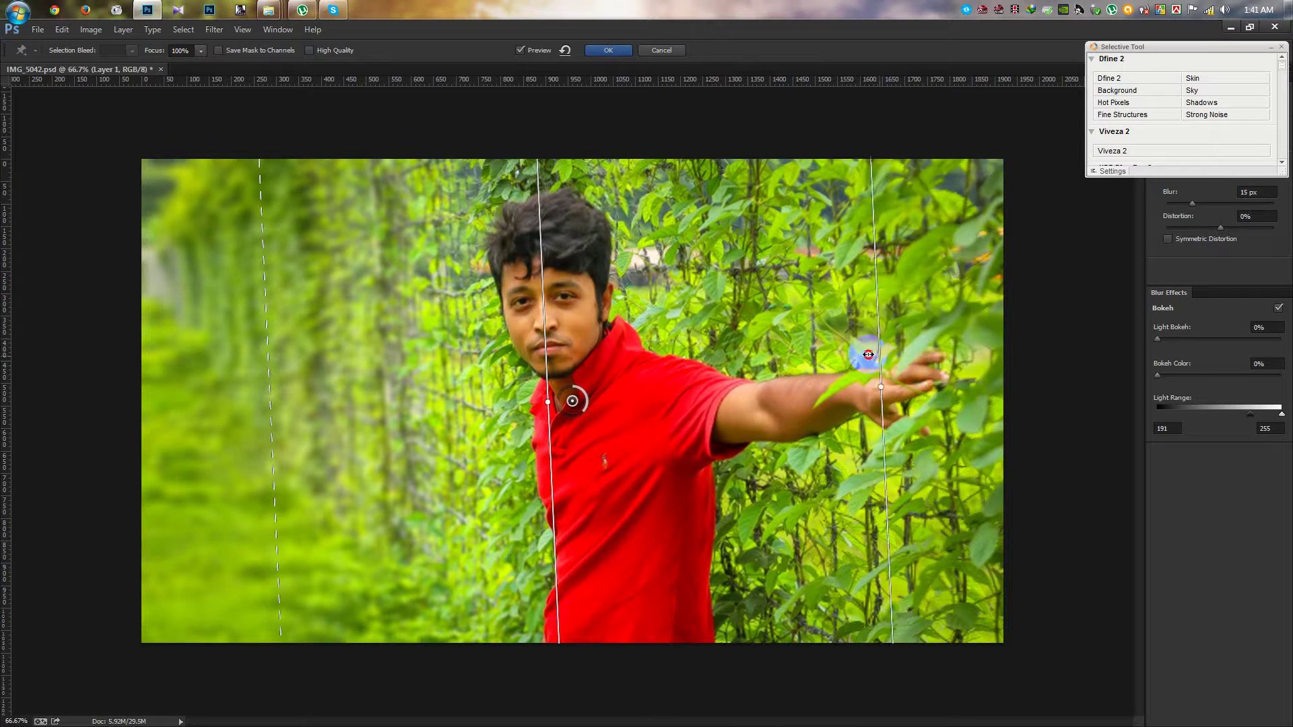
{"action": "left_click", "coordinate": [604, 50]}
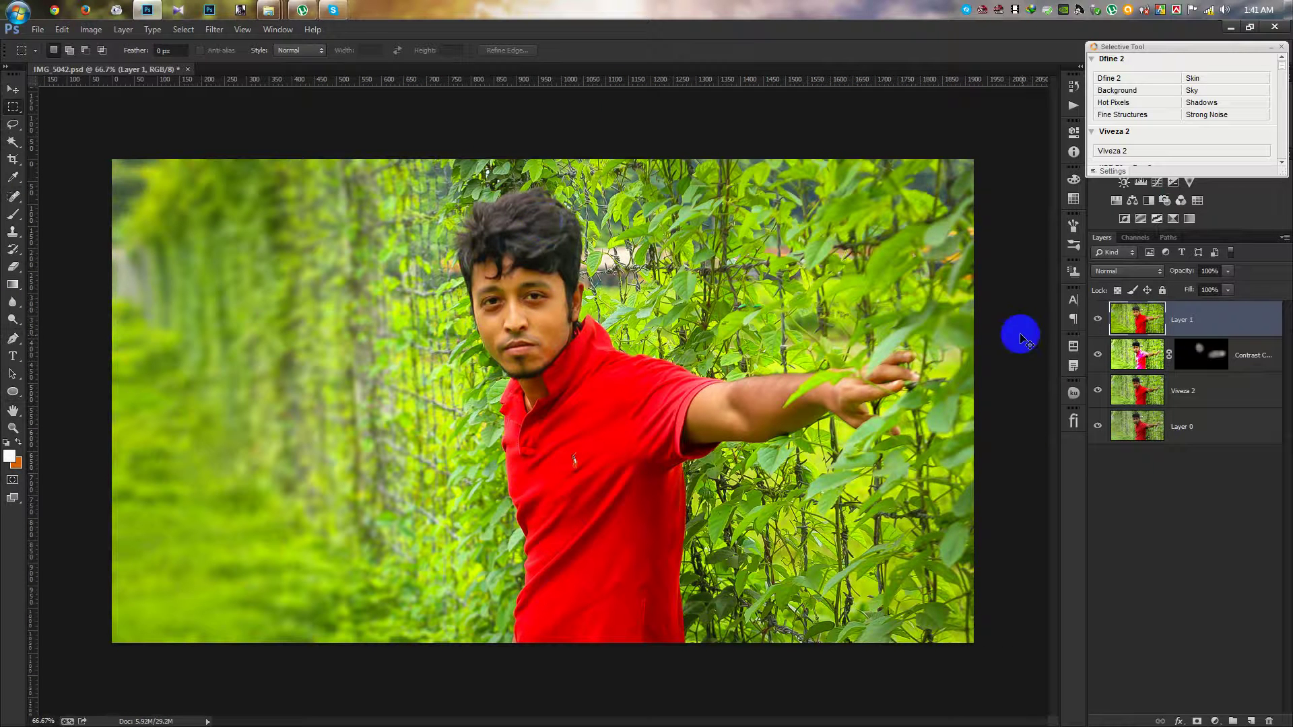
Compare before and after with undo, leaving the tilt-shift blur removed
{"action": "key", "text": "ctrl+z"}
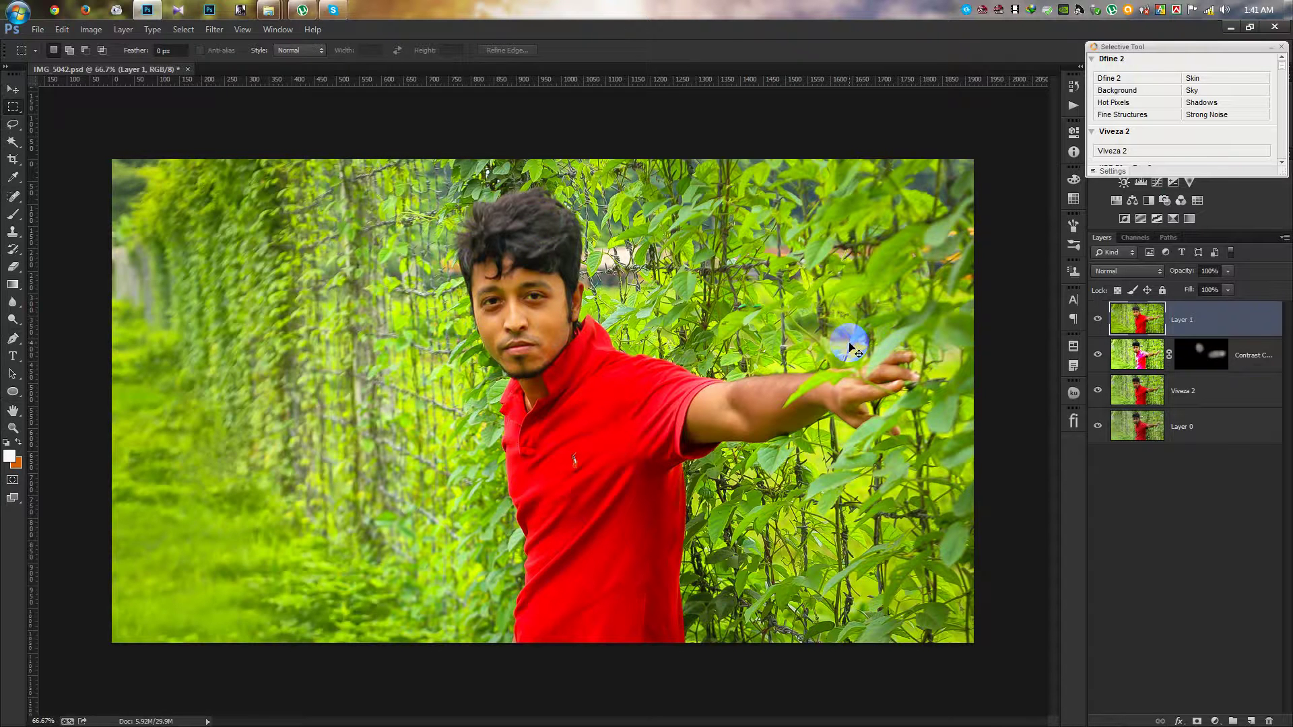
{"action": "key", "text": "ctrl+z"}
{"action": "key", "text": "ctrl+z"}
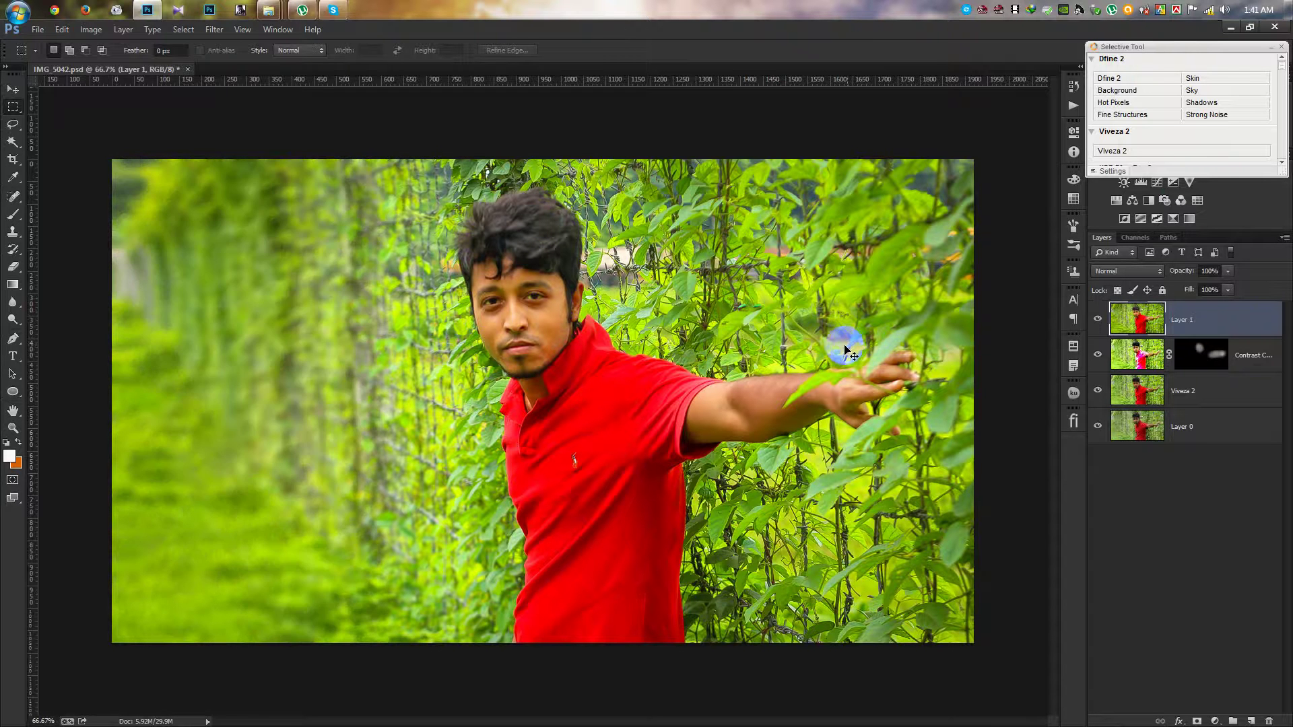
{"action": "key", "text": "ctrl+z"}
{"action": "key", "text": "ctrl+z"}
Recreate a vertical Tilt-Shift band with the arm kept sharp and left falloff past the edge
{"action": "left_click", "coordinate": [219, 30]}
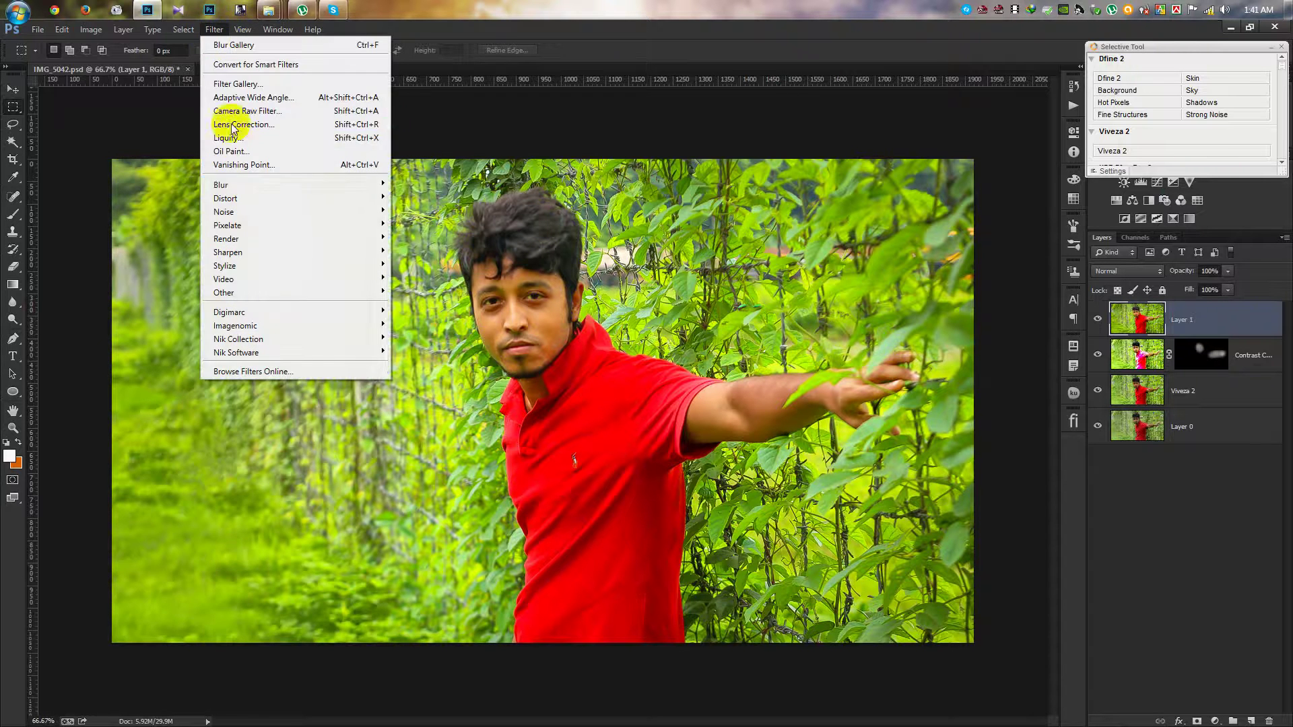
{"action": "left_click", "coordinate": [476, 205]}
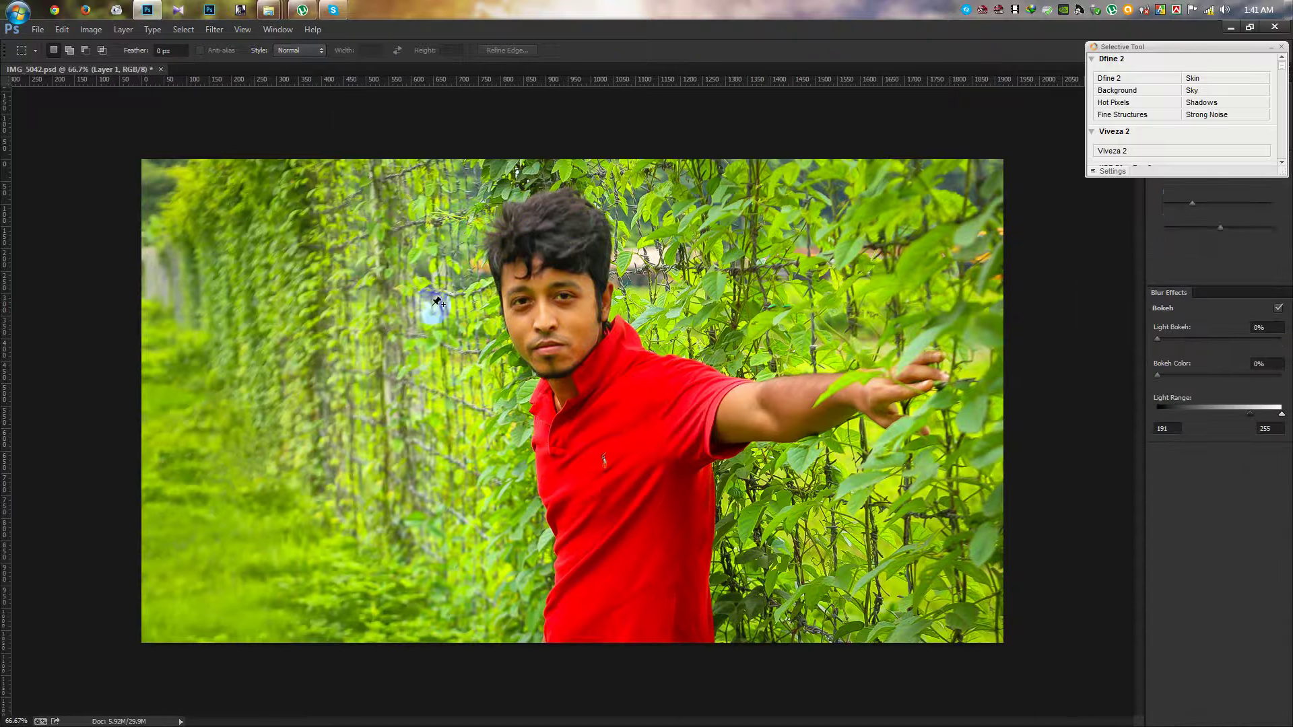
{"action": "left_click_drag", "start_coordinate": [595, 354], "coordinate": [634, 401]}
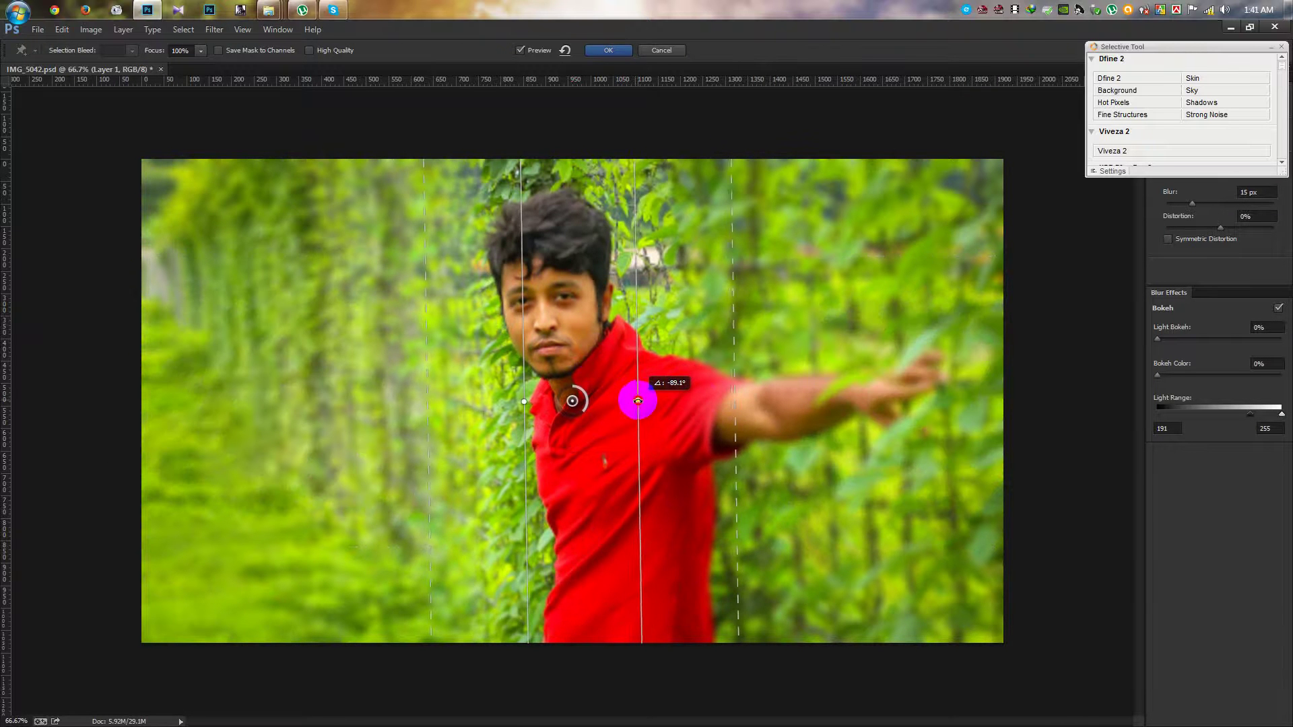
{"action": "left_click_drag", "start_coordinate": [634, 401], "coordinate": [637, 400]}
{"action": "left_click_drag", "start_coordinate": [729, 398], "coordinate": [972, 400]}
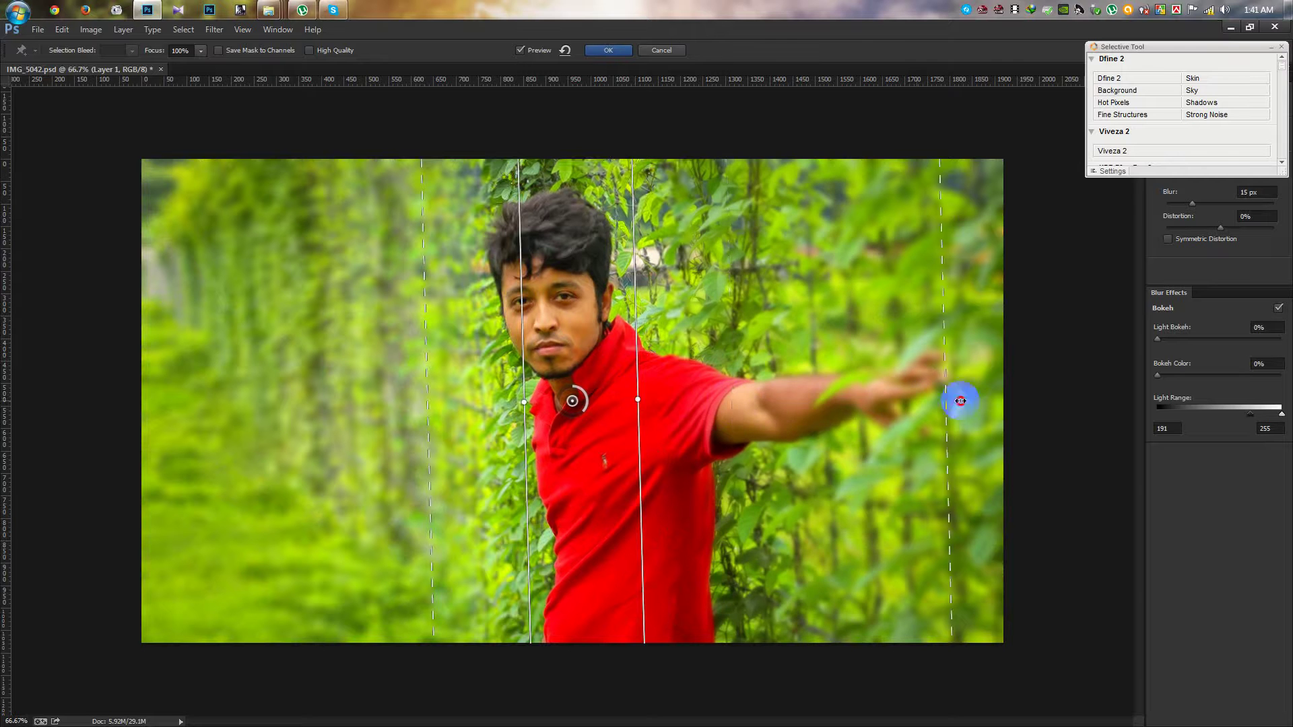
{"action": "left_click_drag", "start_coordinate": [638, 385], "coordinate": [822, 394]}
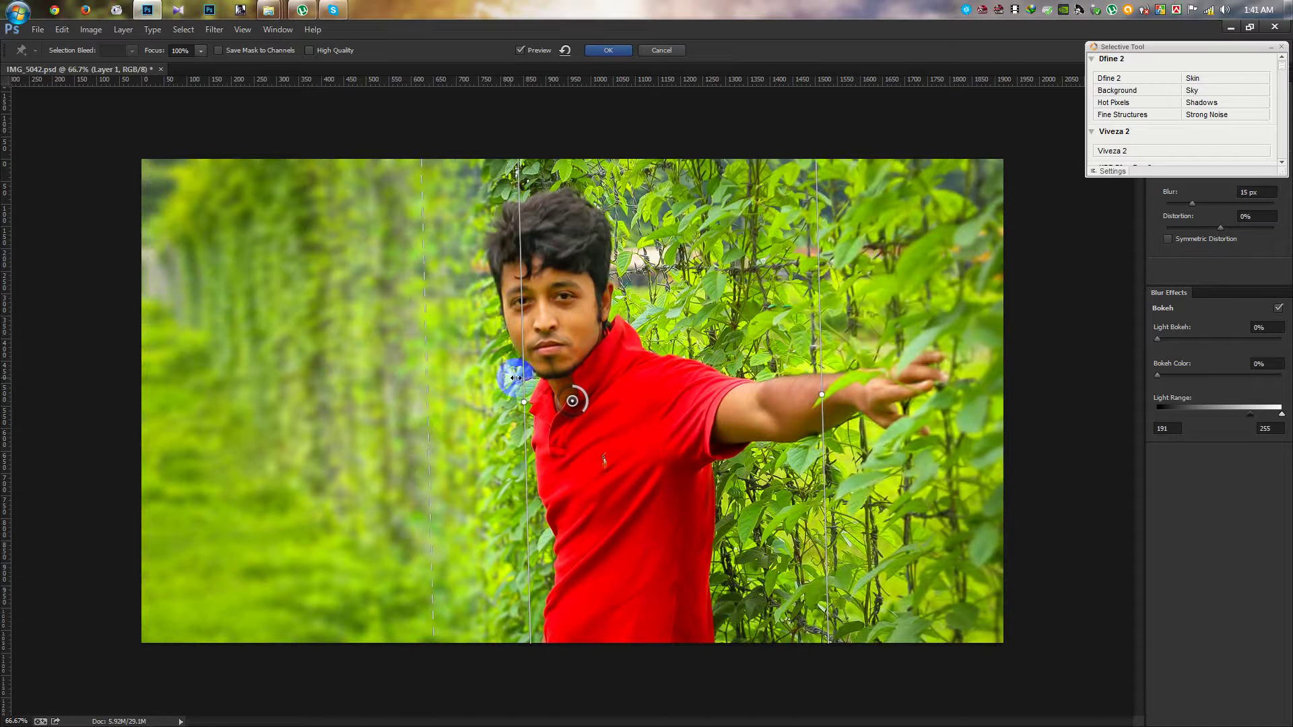
{"action": "left_click_drag", "start_coordinate": [419, 377], "coordinate": [10, 384]}
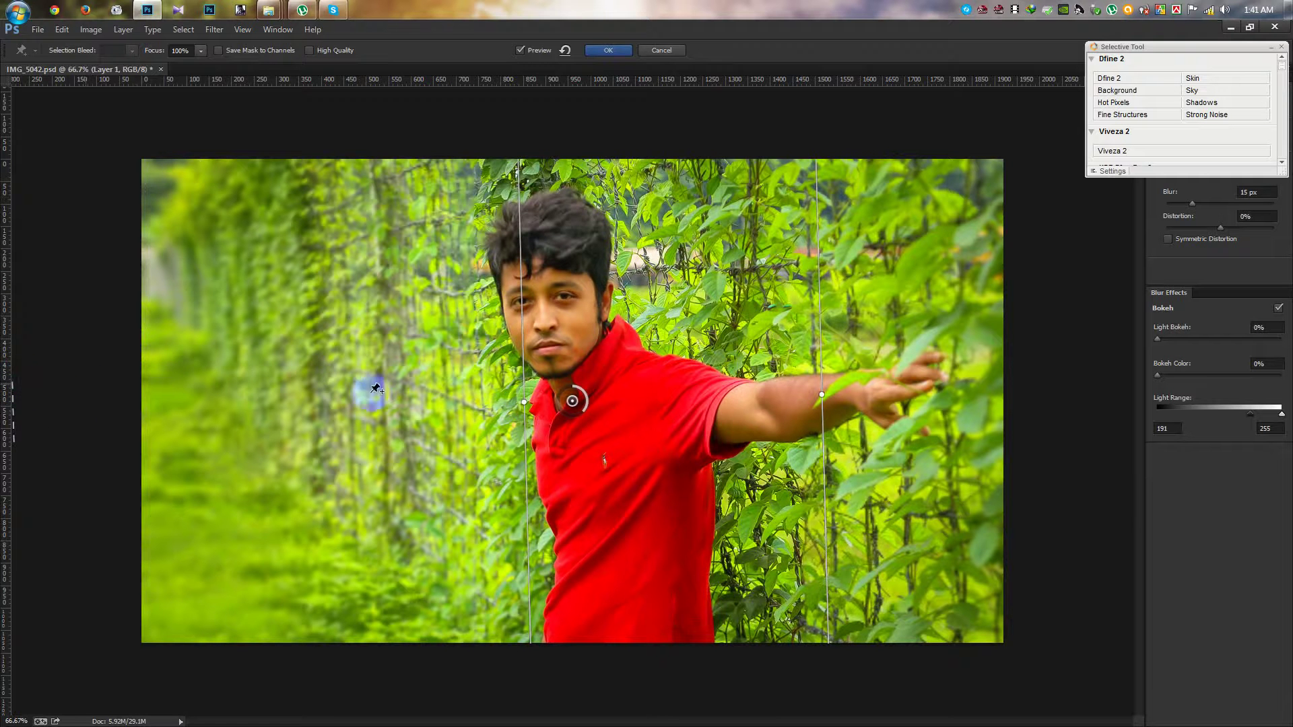
Lower the tilt-shift blur strength to 9 px, apply it, and select the Move tool
{"action": "left_click_drag", "start_coordinate": [588, 411], "coordinate": [582, 399]}
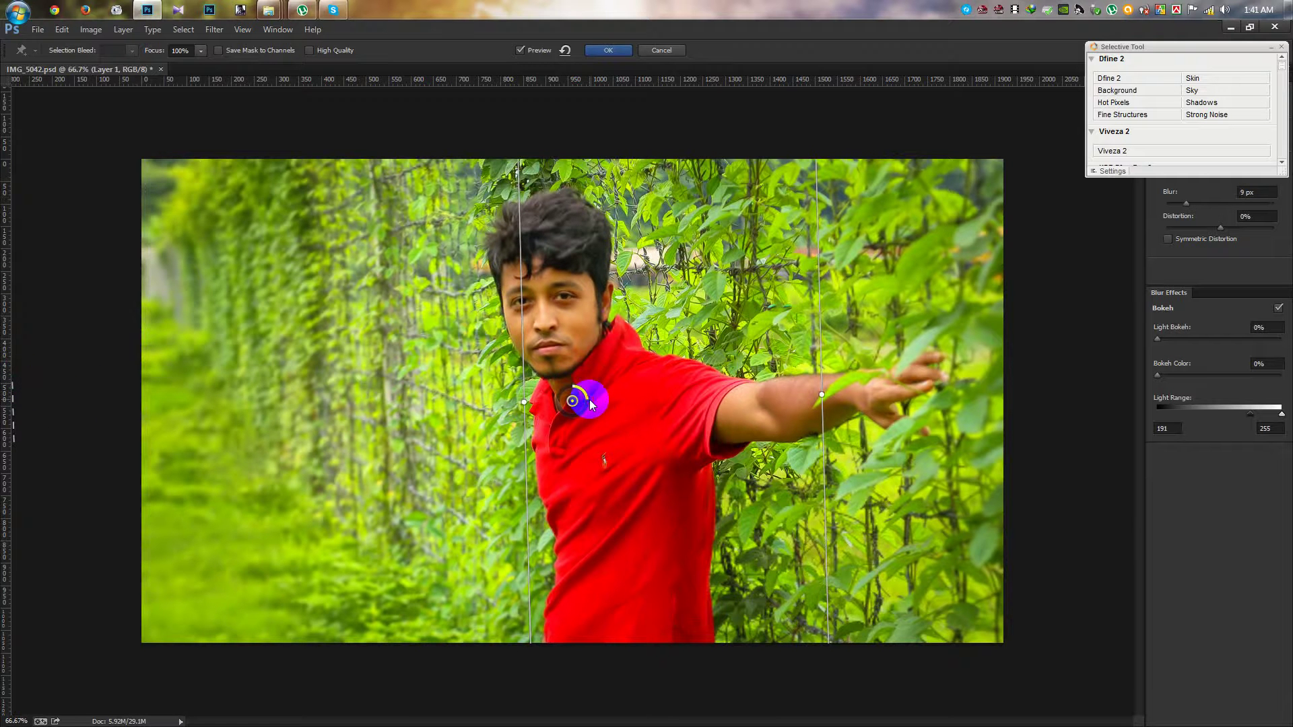
{"action": "left_click", "coordinate": [609, 51]}
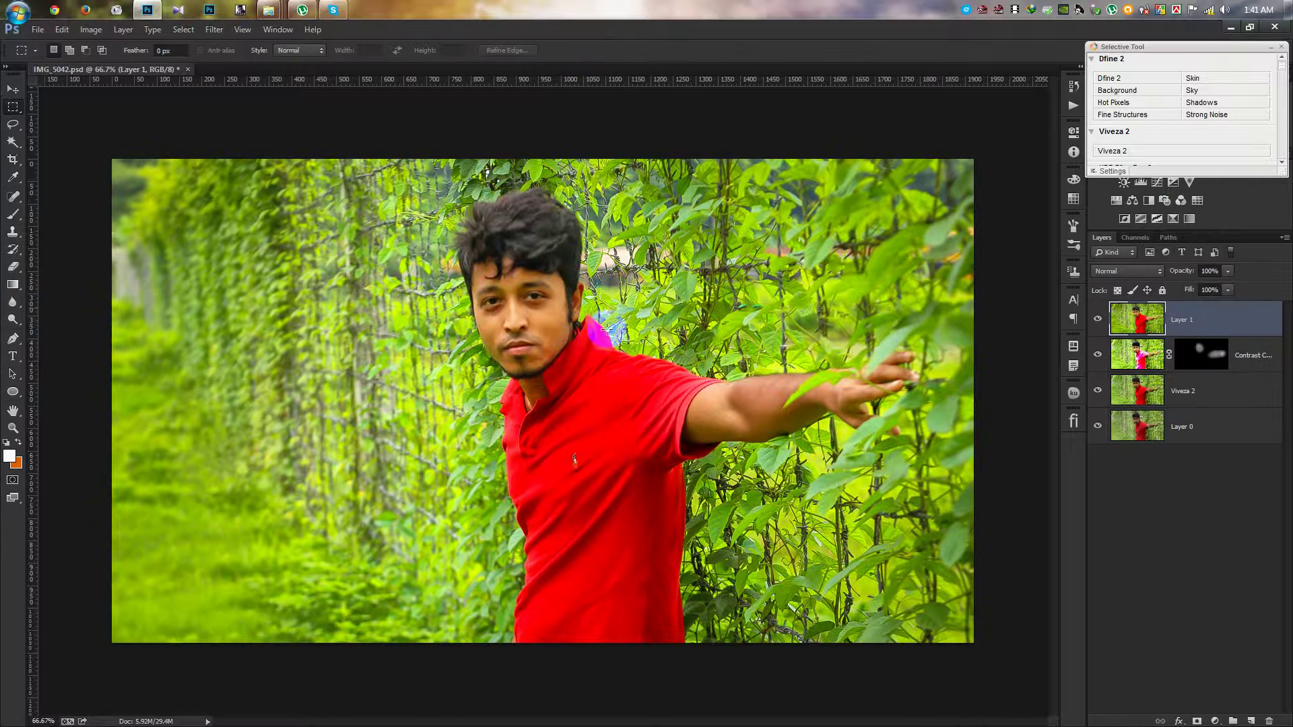
{"action": "left_click", "coordinate": [6, 97]}
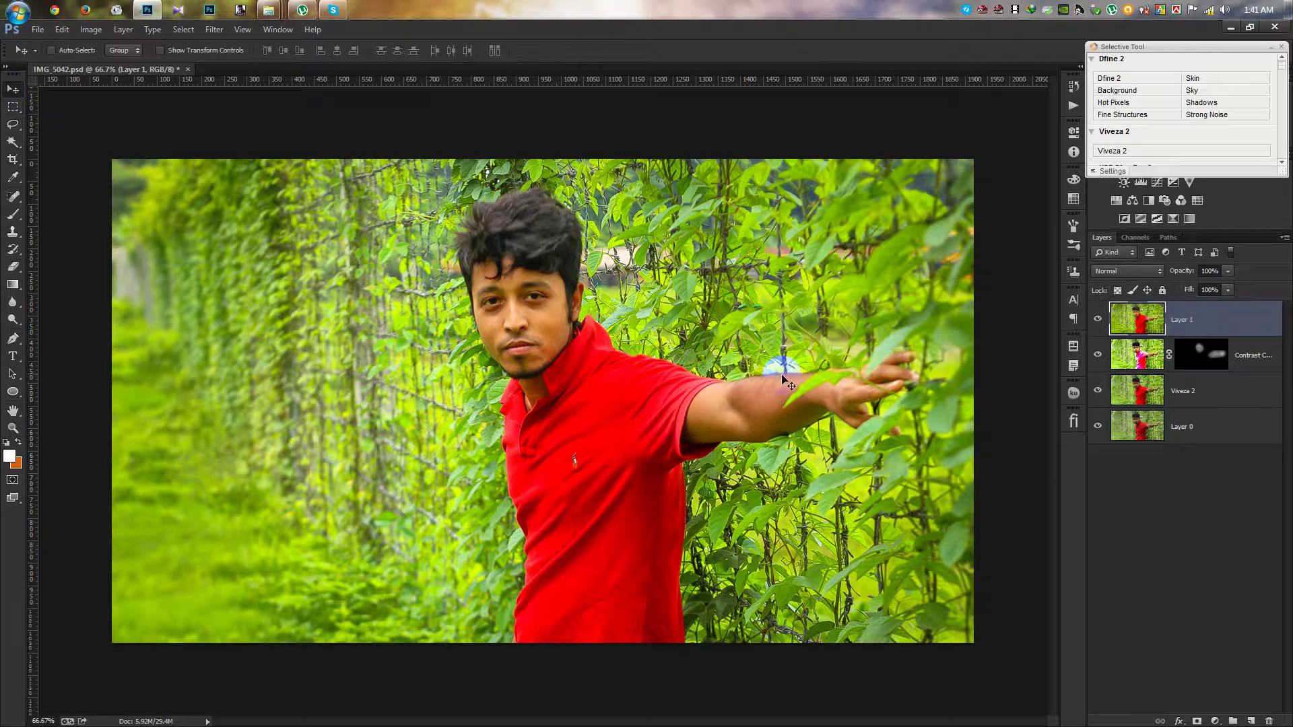
{"action": "left_click", "coordinate": [290, 85]}
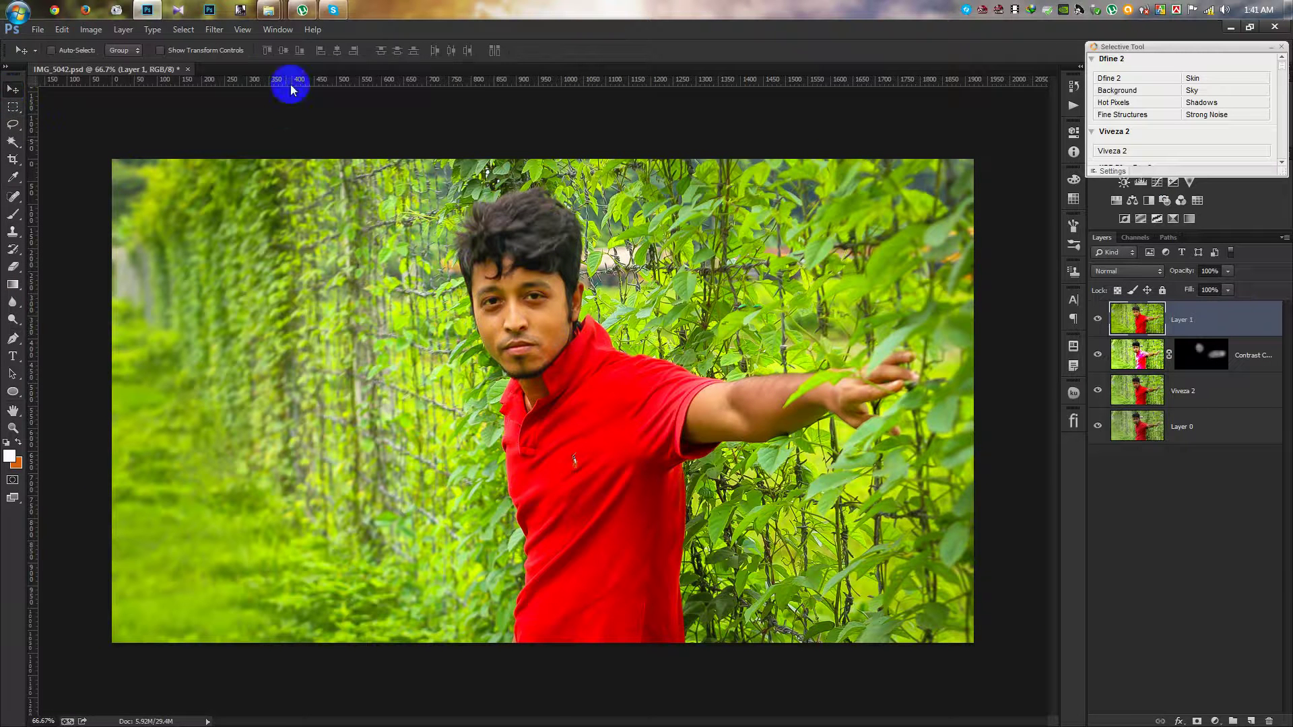
Switch to Windows Explorer and scroll the HELP FILE thumbnails to find Diwali2010-RSI_19_1.JPG
{"action": "mouse_move", "coordinate": [268, 10]}
{"action": "left_click", "coordinate": [415, 81]}
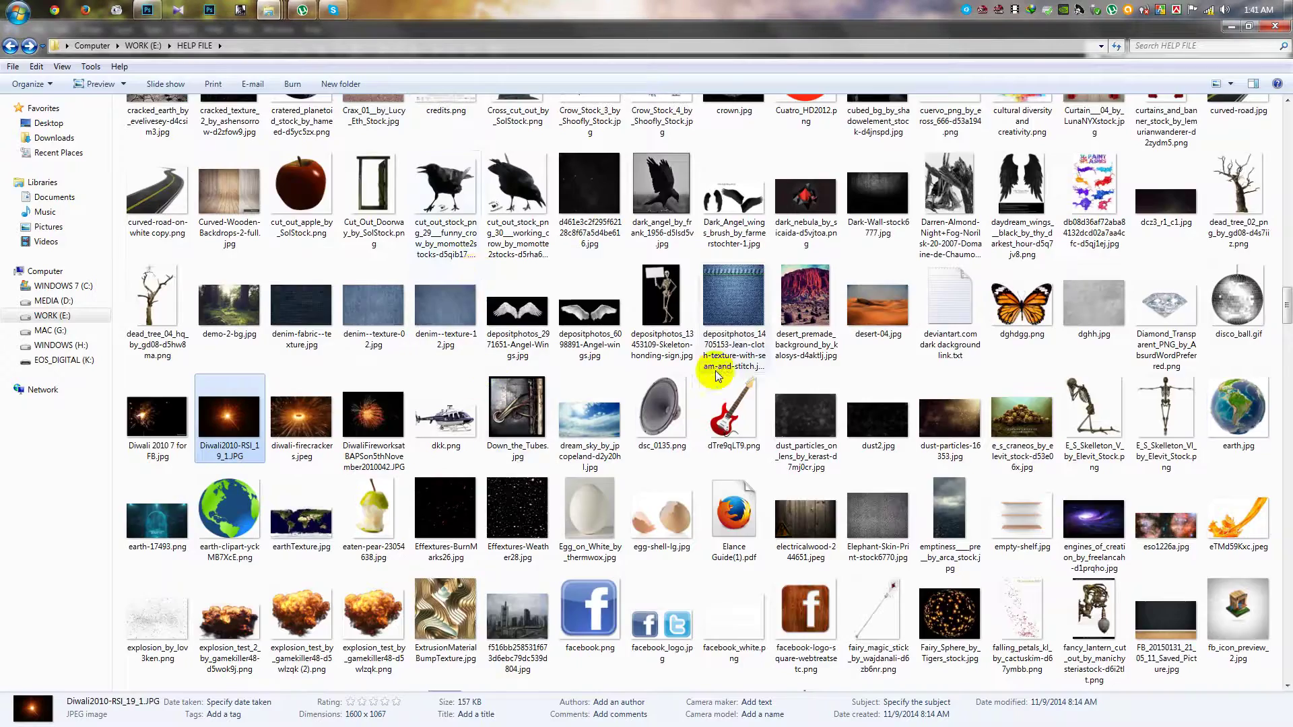
{"action": "scroll", "coordinate": [715, 370], "scroll_direction": "down", "scroll_amount": 3}
{"action": "scroll", "coordinate": [715, 370], "scroll_direction": "up", "scroll_amount": 2}
{"action": "scroll", "coordinate": [706, 371], "scroll_direction": "down", "scroll_amount": 4}
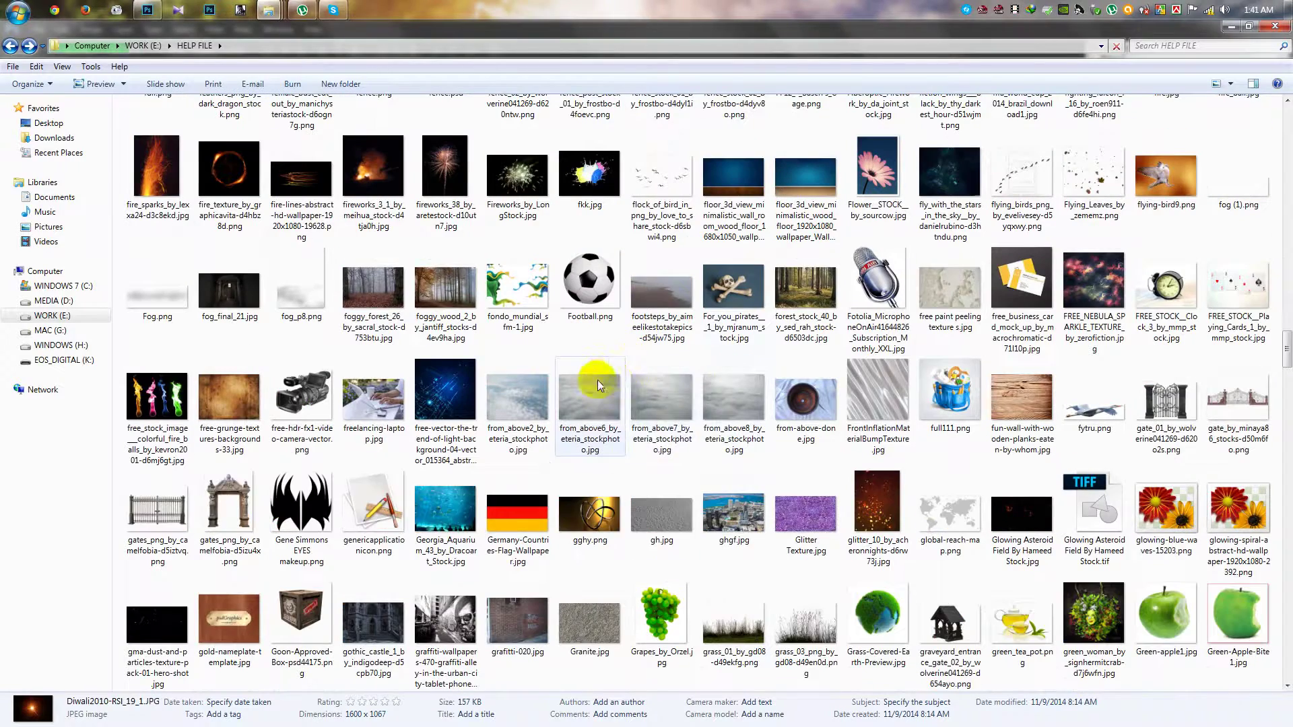
{"action": "scroll", "coordinate": [615, 385], "scroll_direction": "up", "scroll_amount": 3}
{"action": "scroll", "coordinate": [614, 385], "scroll_direction": "down", "scroll_amount": 3}
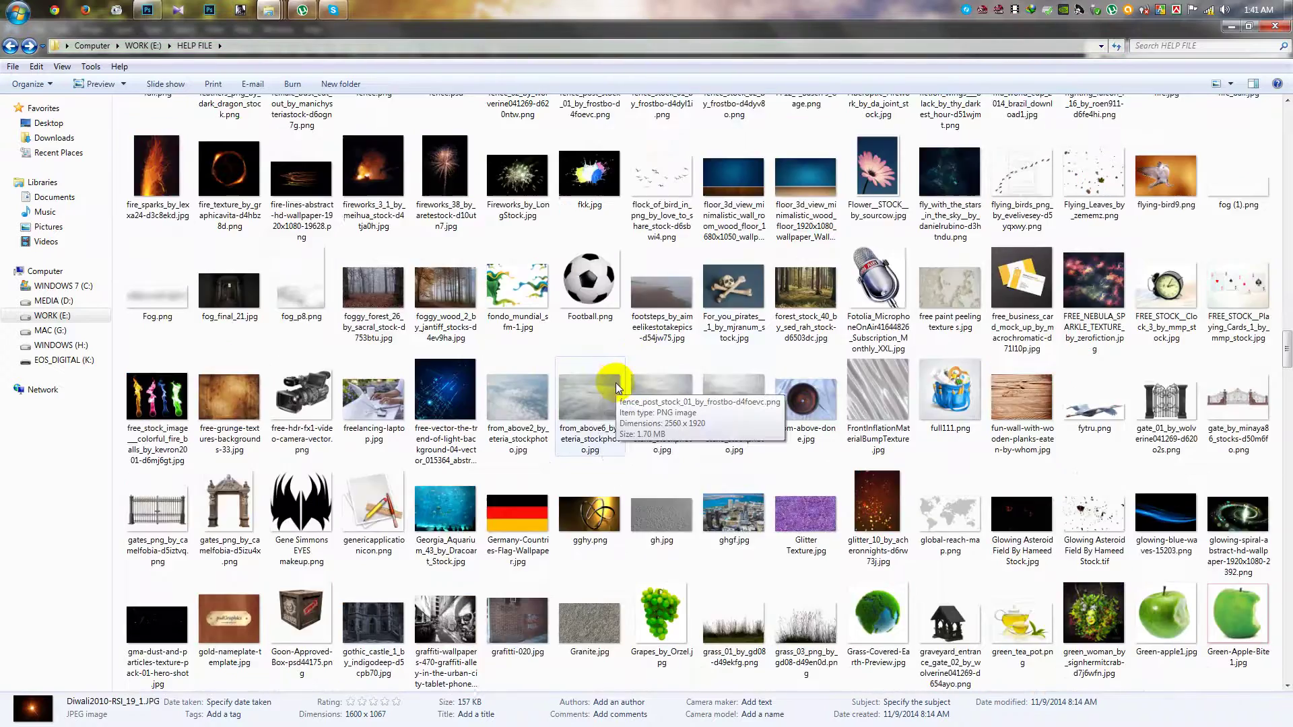
{"action": "scroll", "coordinate": [614, 385], "scroll_direction": "up", "scroll_amount": 3}
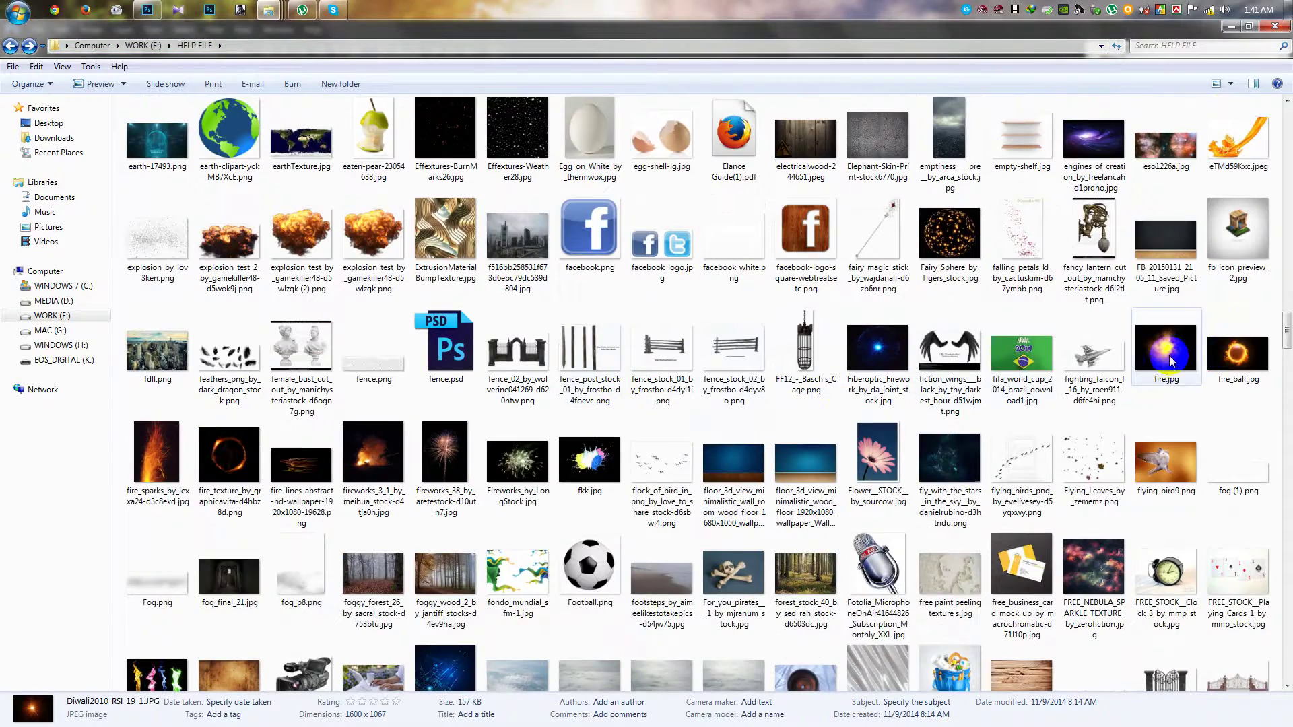
{"action": "scroll", "coordinate": [1154, 380], "scroll_direction": "down", "scroll_amount": 3}
{"action": "scroll", "coordinate": [1154, 380], "scroll_direction": "down", "scroll_amount": 3}
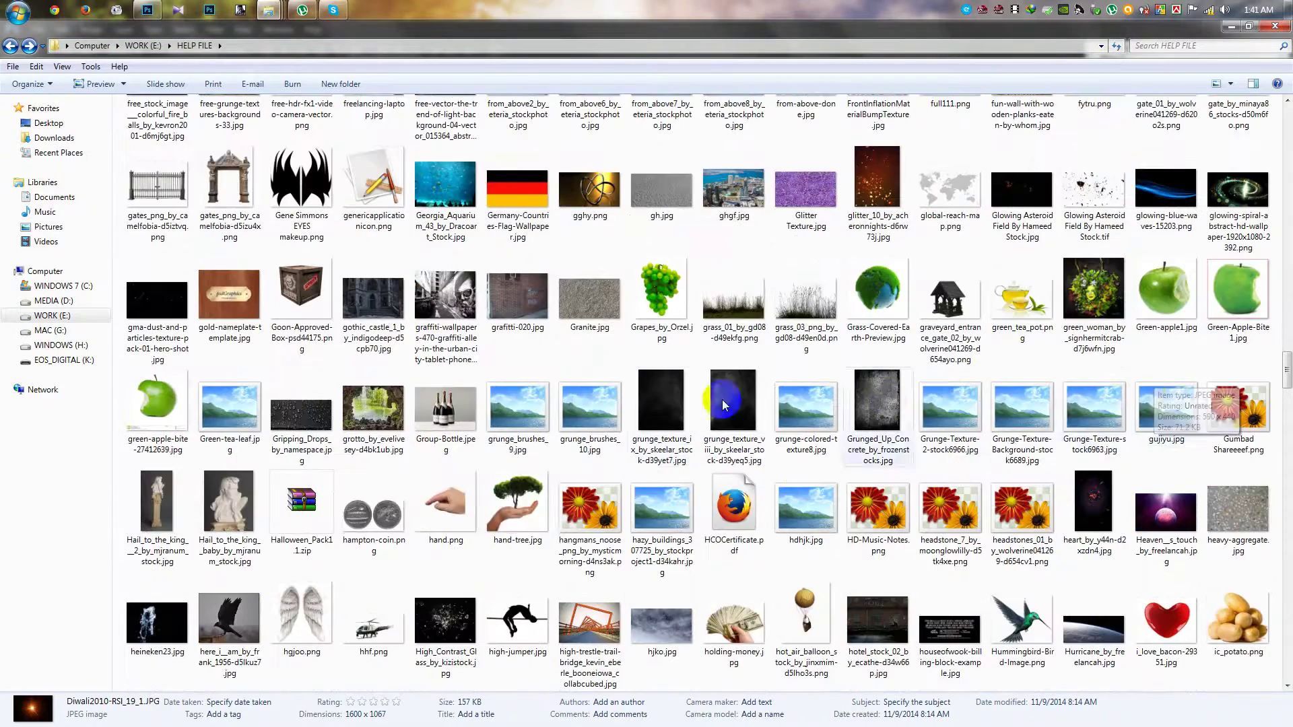
{"action": "scroll", "coordinate": [680, 409], "scroll_direction": "down", "scroll_amount": 3}
{"action": "scroll", "coordinate": [680, 409], "scroll_direction": "down", "scroll_amount": 3}
{"action": "scroll", "coordinate": [680, 409], "scroll_direction": "down", "scroll_amount": 5}
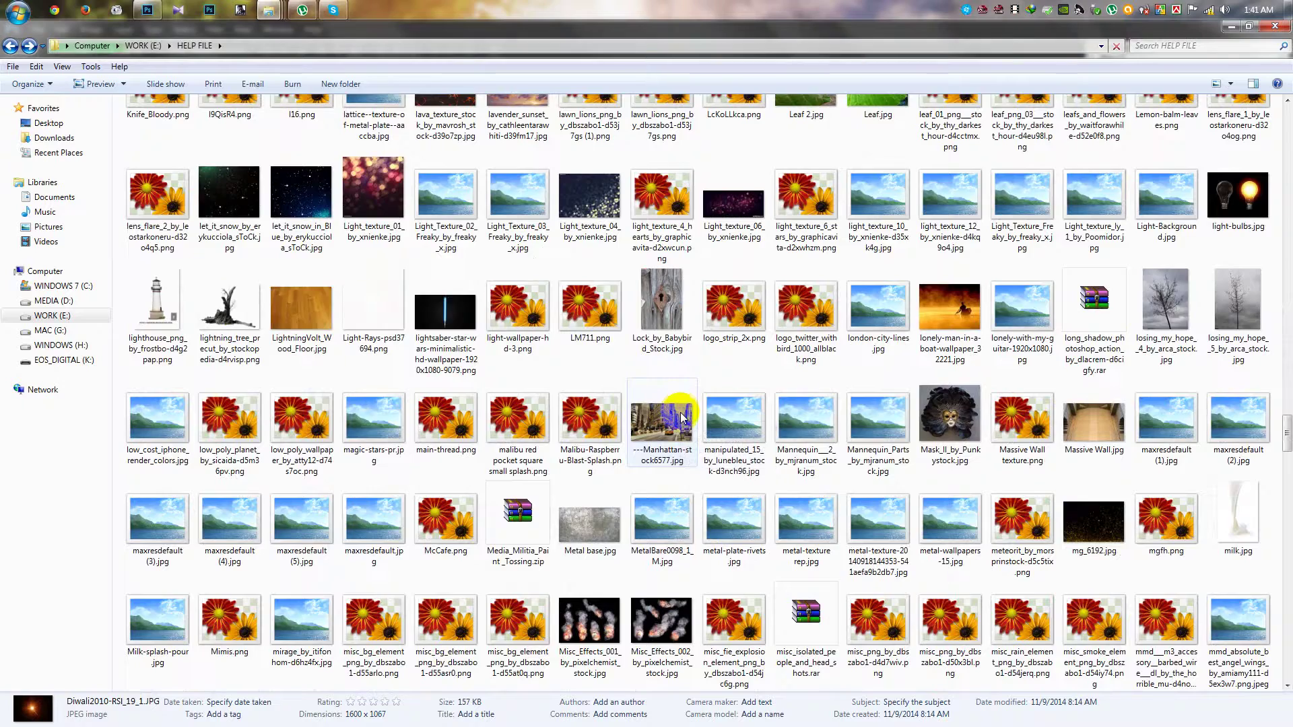
{"action": "scroll", "coordinate": [680, 414], "scroll_direction": "up", "scroll_amount": 10}
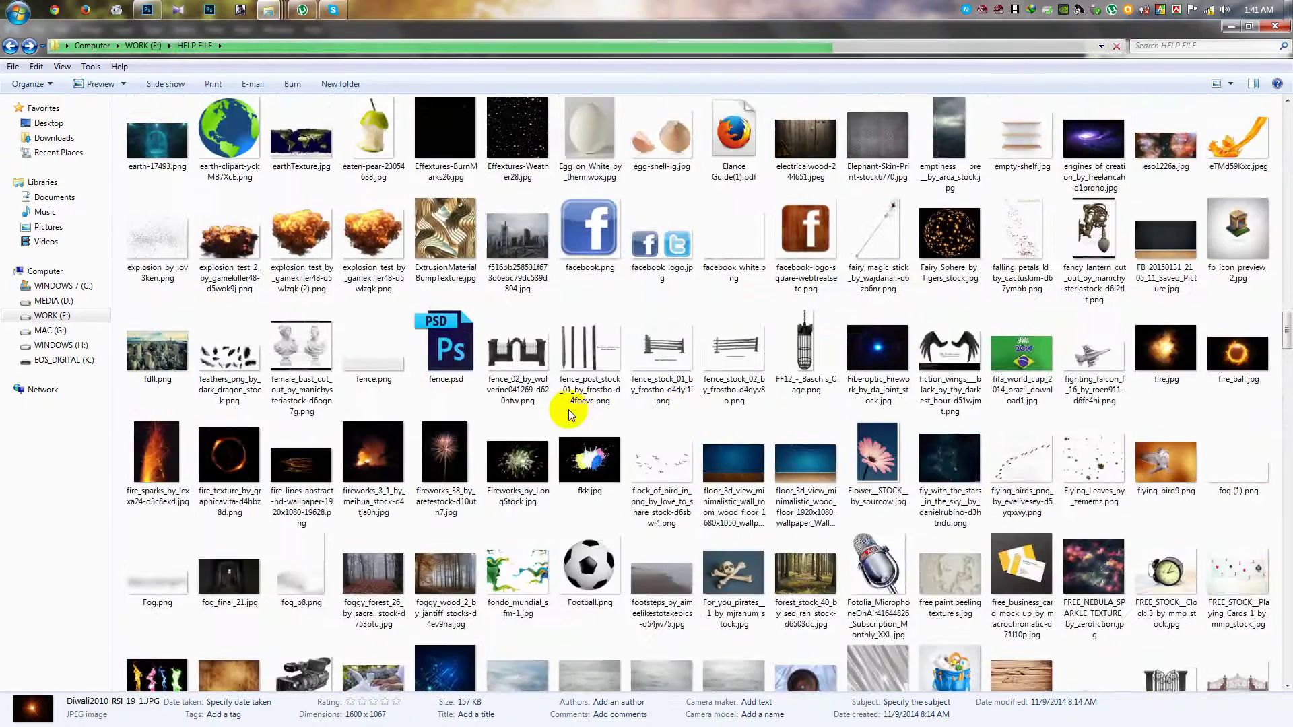
{"action": "scroll", "coordinate": [539, 411], "scroll_direction": "up", "scroll_amount": 5}
{"action": "scroll", "coordinate": [341, 355], "scroll_direction": "down", "scroll_amount": 1}
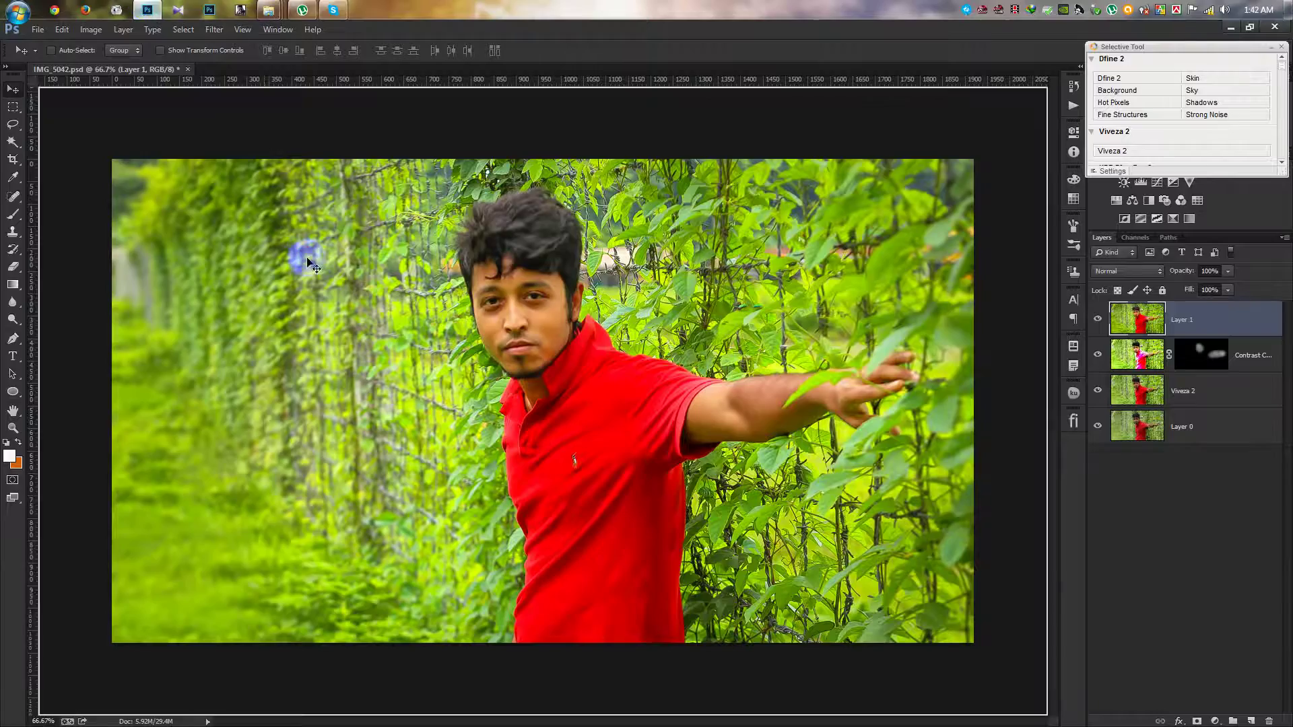
Place the Diwali firework image, set it to Screen blend mode, and move it top-left
{"action": "left_click_drag", "start_coordinate": [186, 5], "coordinate": [300, 253]}
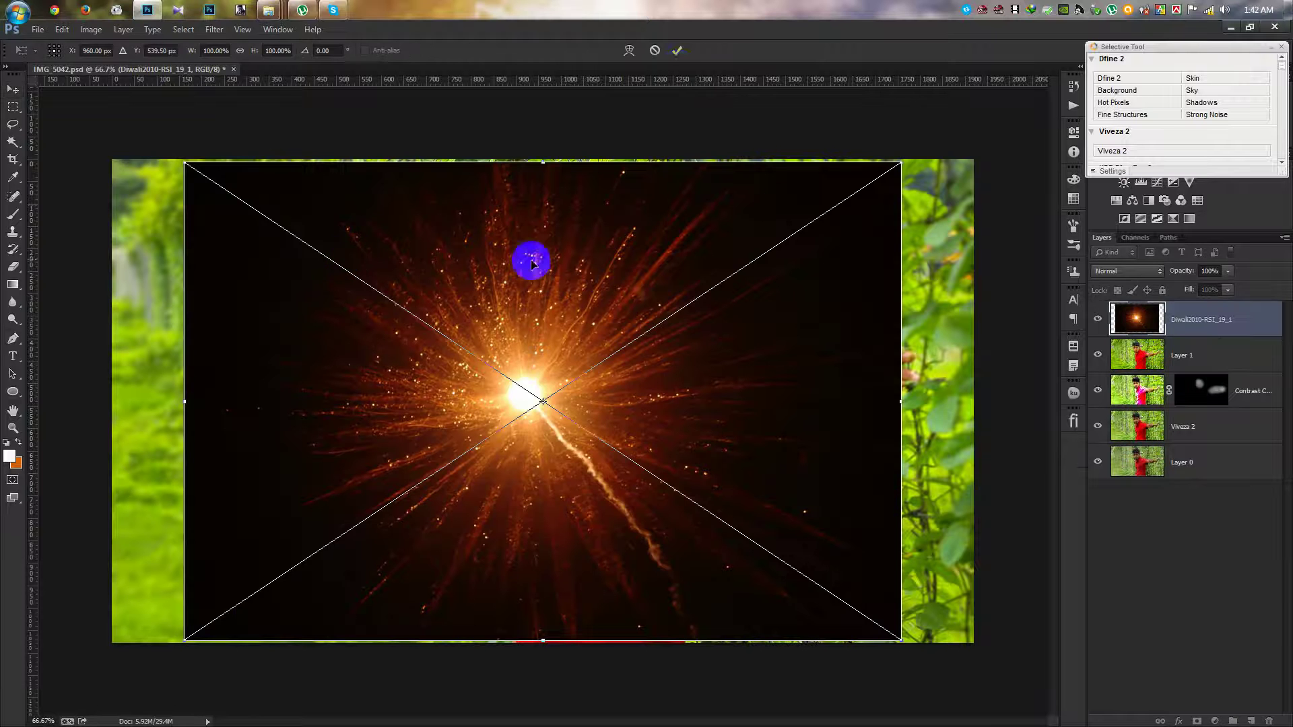
{"action": "left_click", "coordinate": [674, 51]}
{"action": "left_click", "coordinate": [1127, 270]}
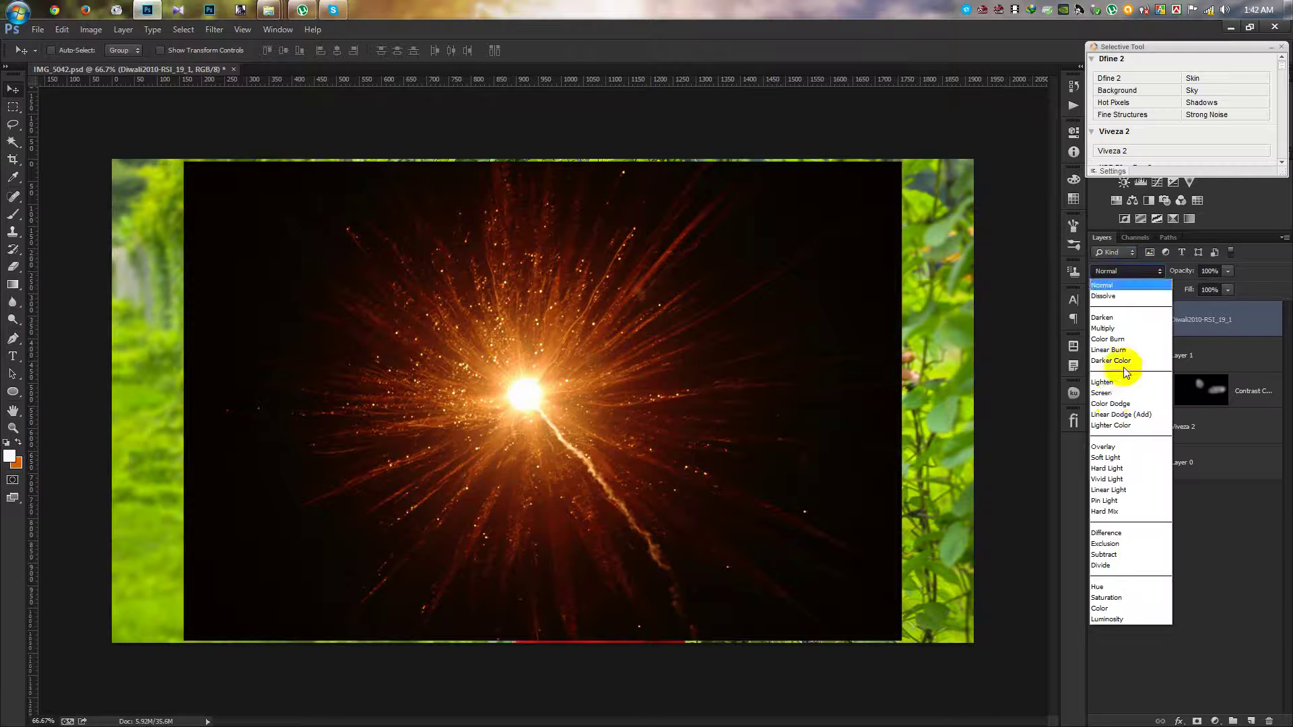
{"action": "left_click", "coordinate": [1104, 392]}
{"action": "left_click_drag", "start_coordinate": [604, 340], "coordinate": [293, 160]}
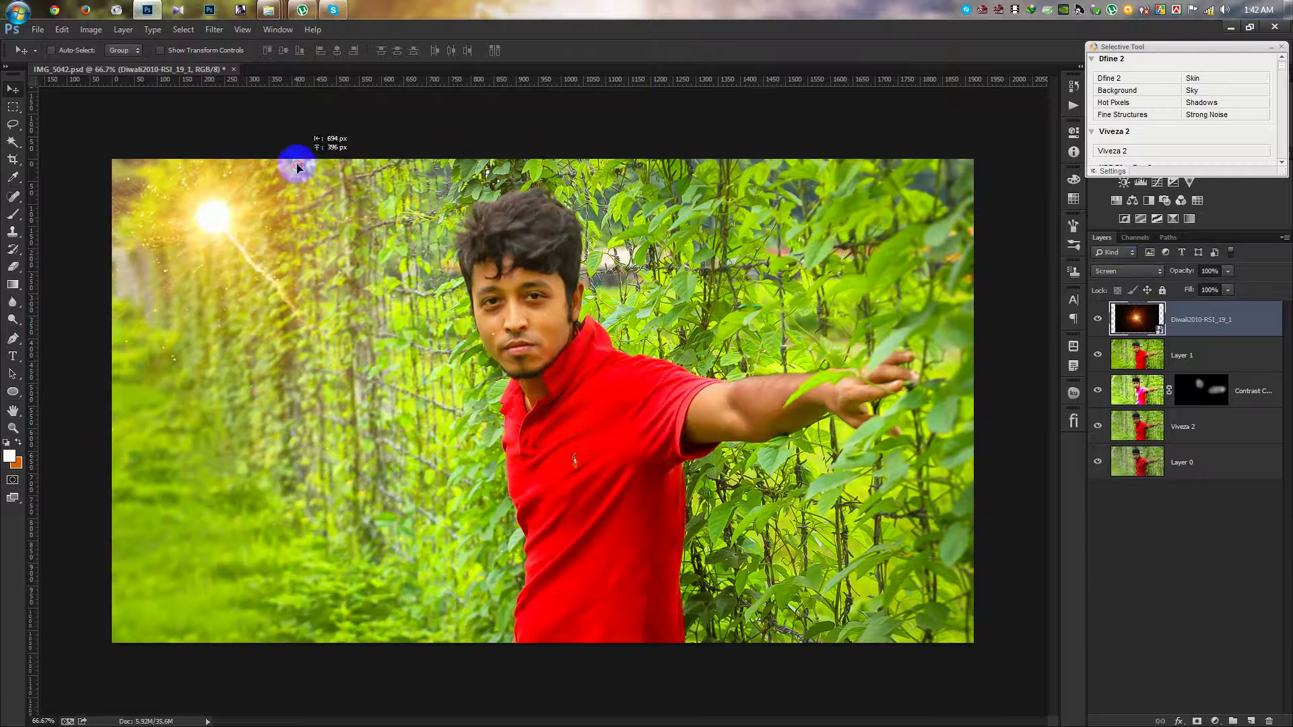
Apply a Gaussian Blur of about 26 px radius to the firework layer
{"action": "left_click", "coordinate": [187, 30]}
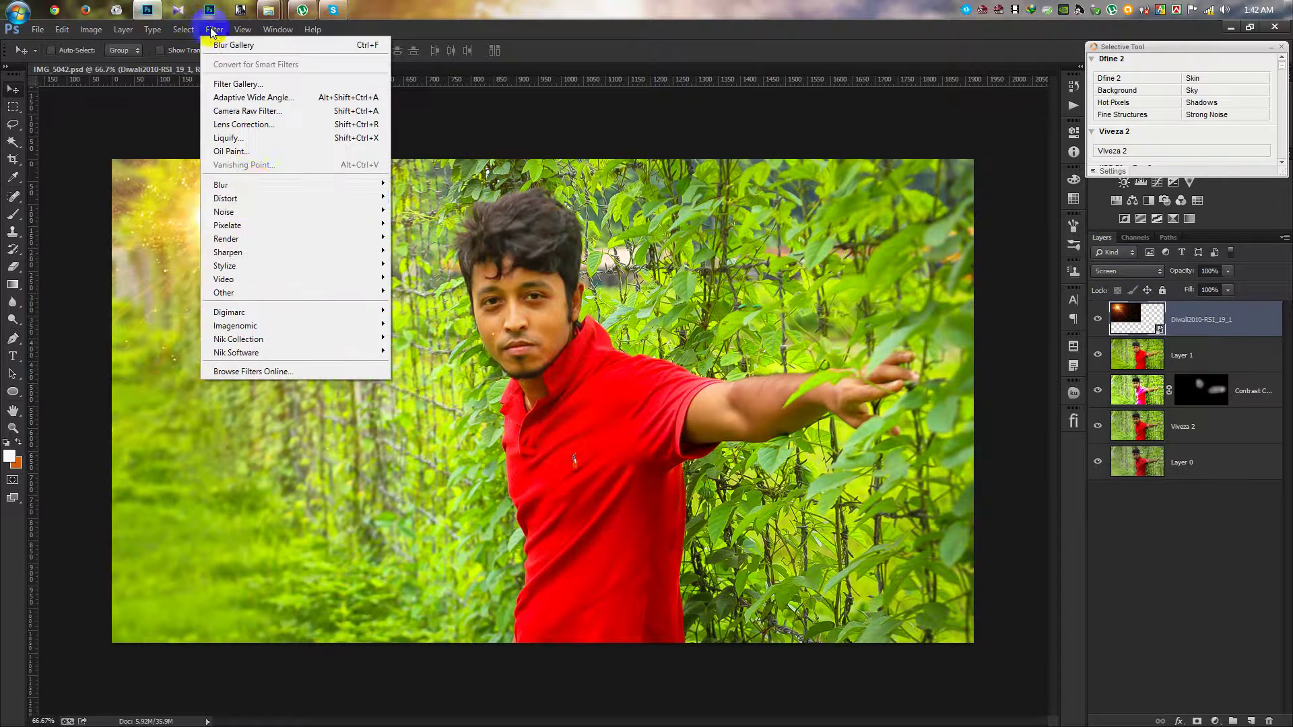
{"action": "mouse_move", "coordinate": [221, 184]}
{"action": "left_click", "coordinate": [447, 284]}
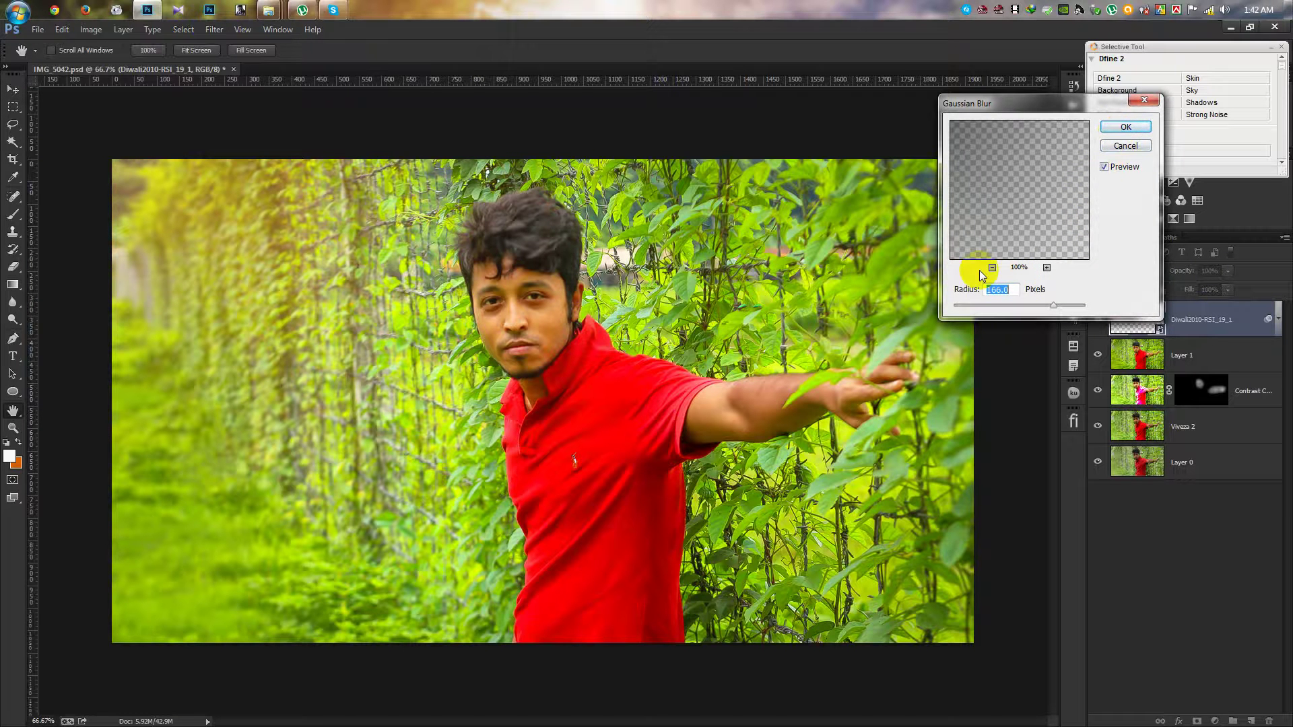
{"action": "type", "text": "100"}
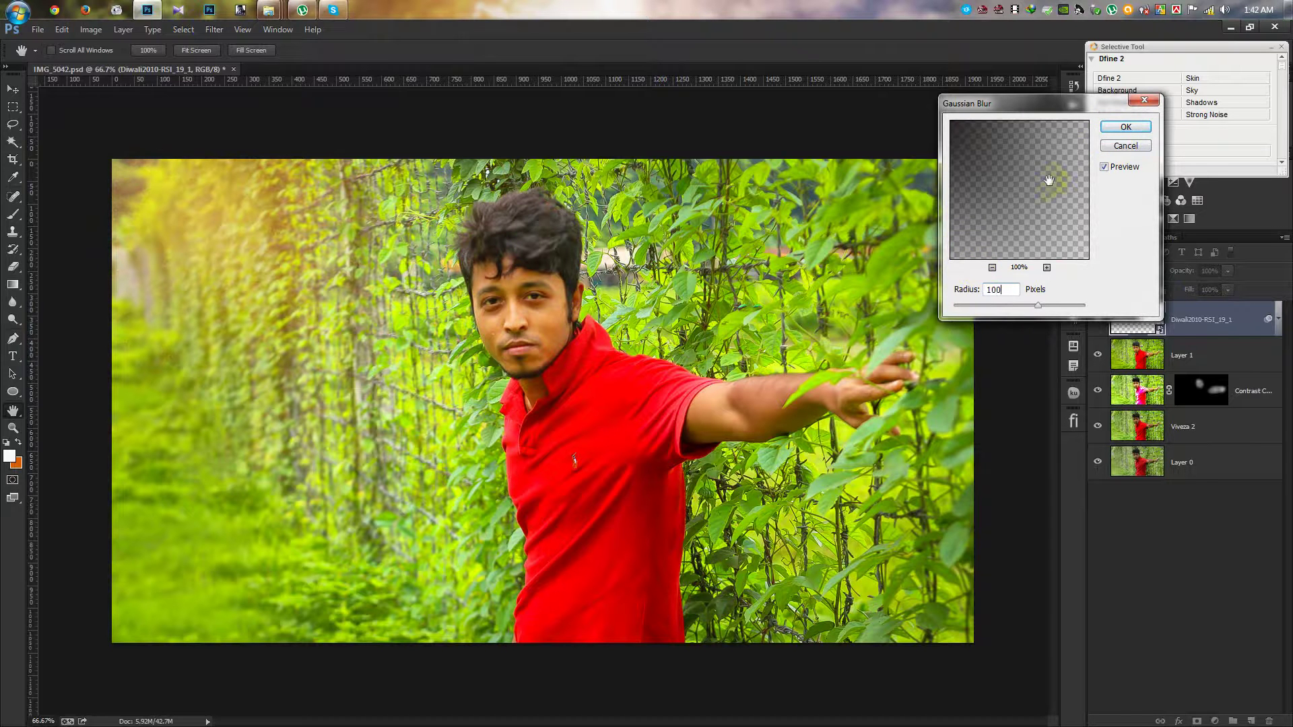
{"action": "left_click", "coordinate": [1001, 255]}
{"action": "left_click", "coordinate": [993, 268]}
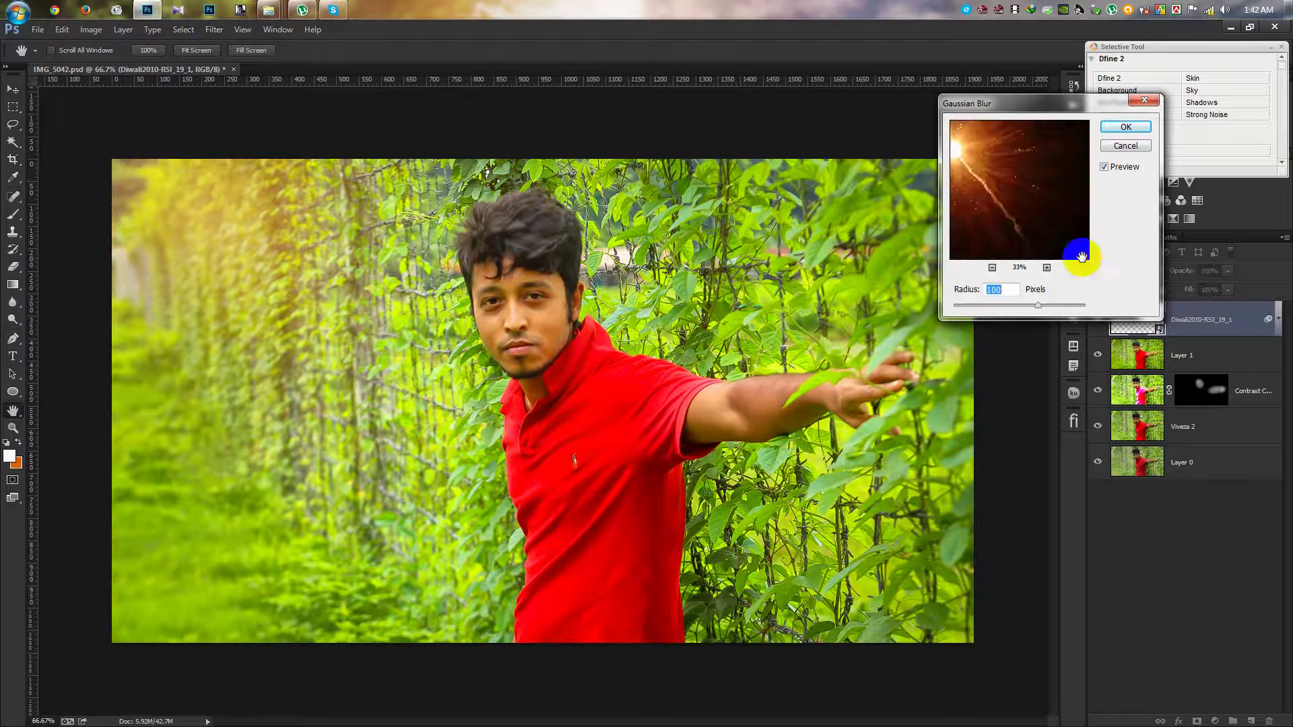
{"action": "left_click_drag", "start_coordinate": [1082, 254], "coordinate": [1057, 261]}
{"action": "left_click_drag", "start_coordinate": [1038, 305], "coordinate": [1014, 305]}
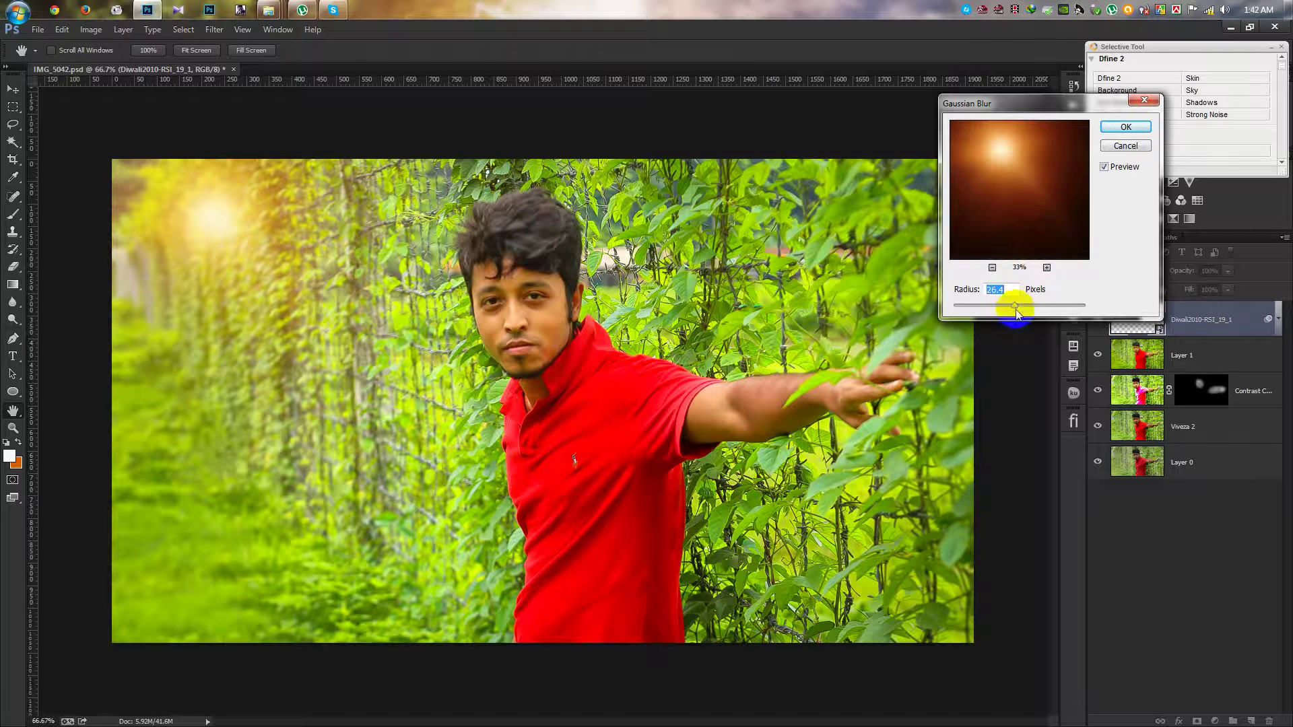
{"action": "left_click", "coordinate": [1124, 127]}
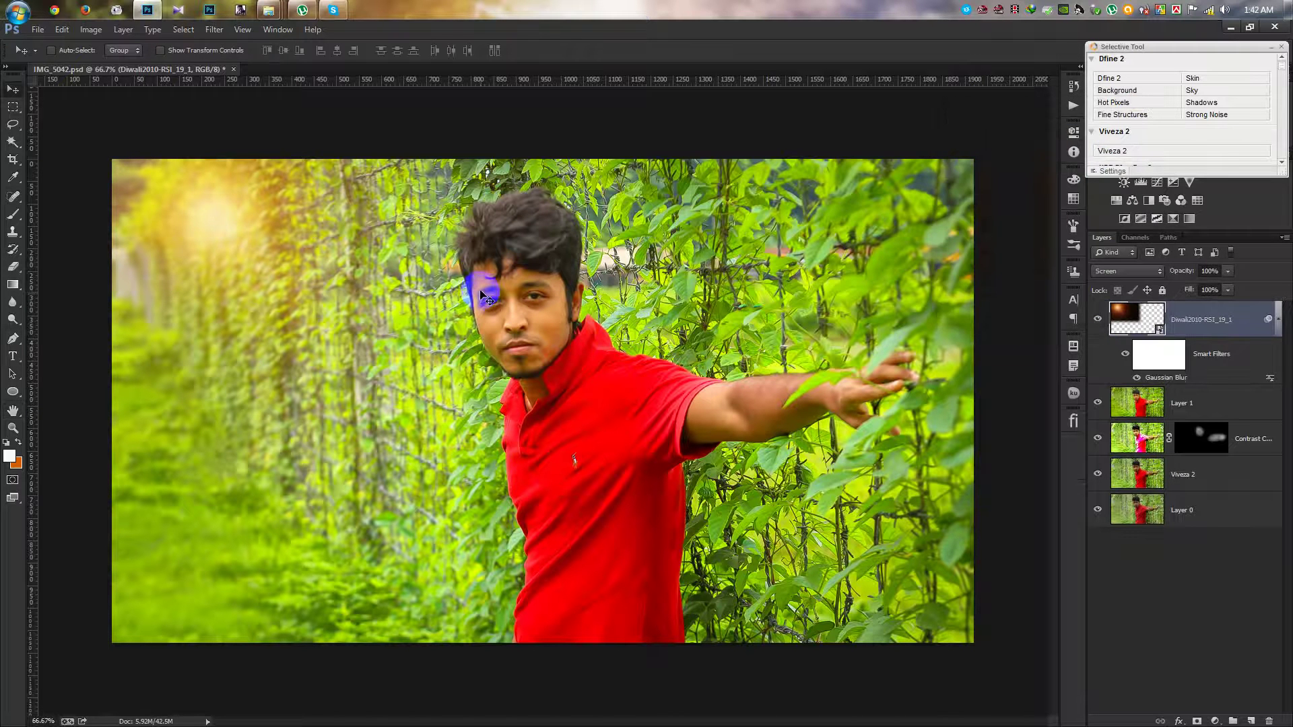
Nudge the glow down and right, then rasterize the firework layer
{"action": "left_click_drag", "start_coordinate": [370, 314], "coordinate": [334, 285]}
{"action": "left_click", "coordinate": [91, 29]}
{"action": "mouse_move", "coordinate": [109, 64]}
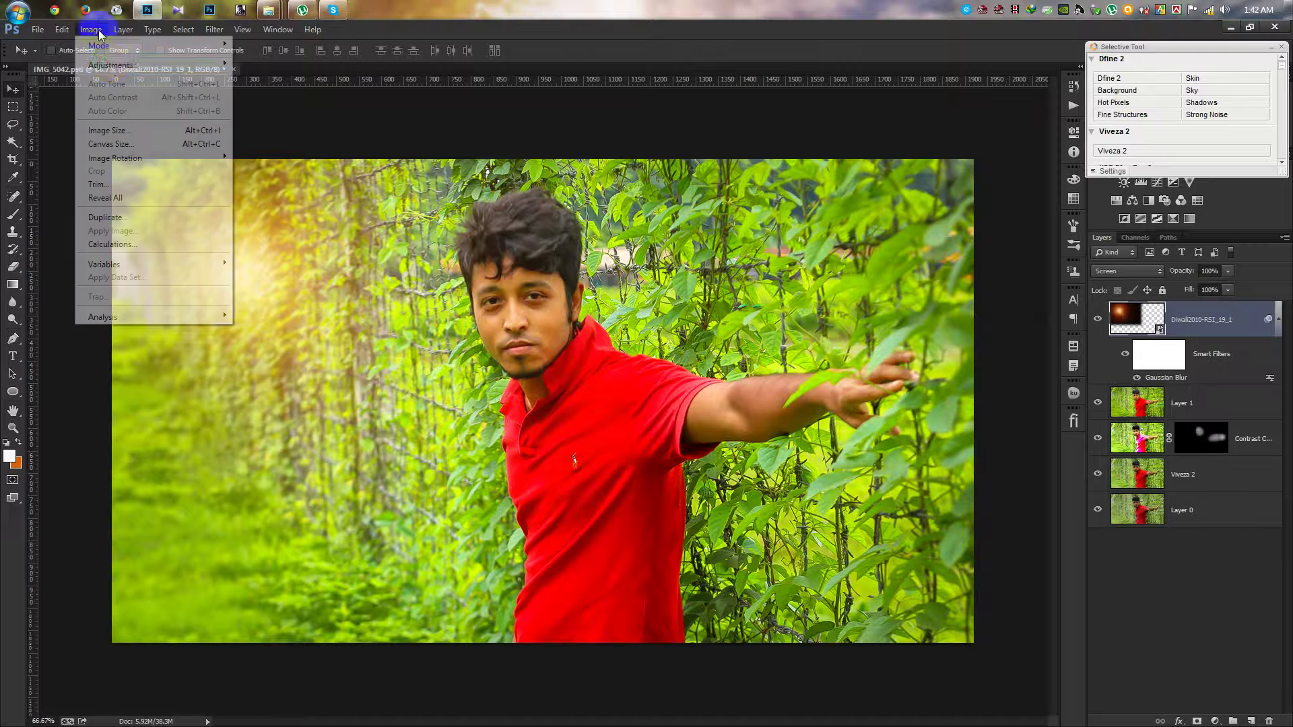
{"action": "right_click", "coordinate": [1251, 329]}
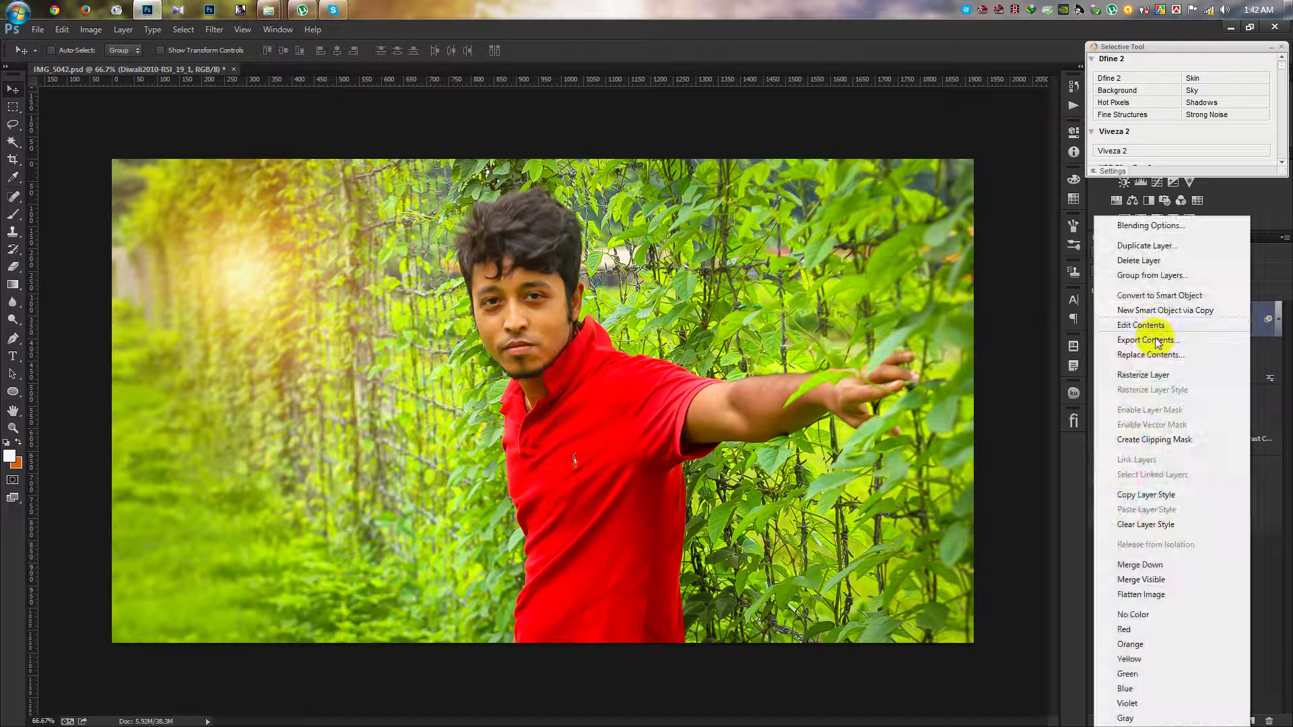
{"action": "left_click", "coordinate": [1147, 371]}
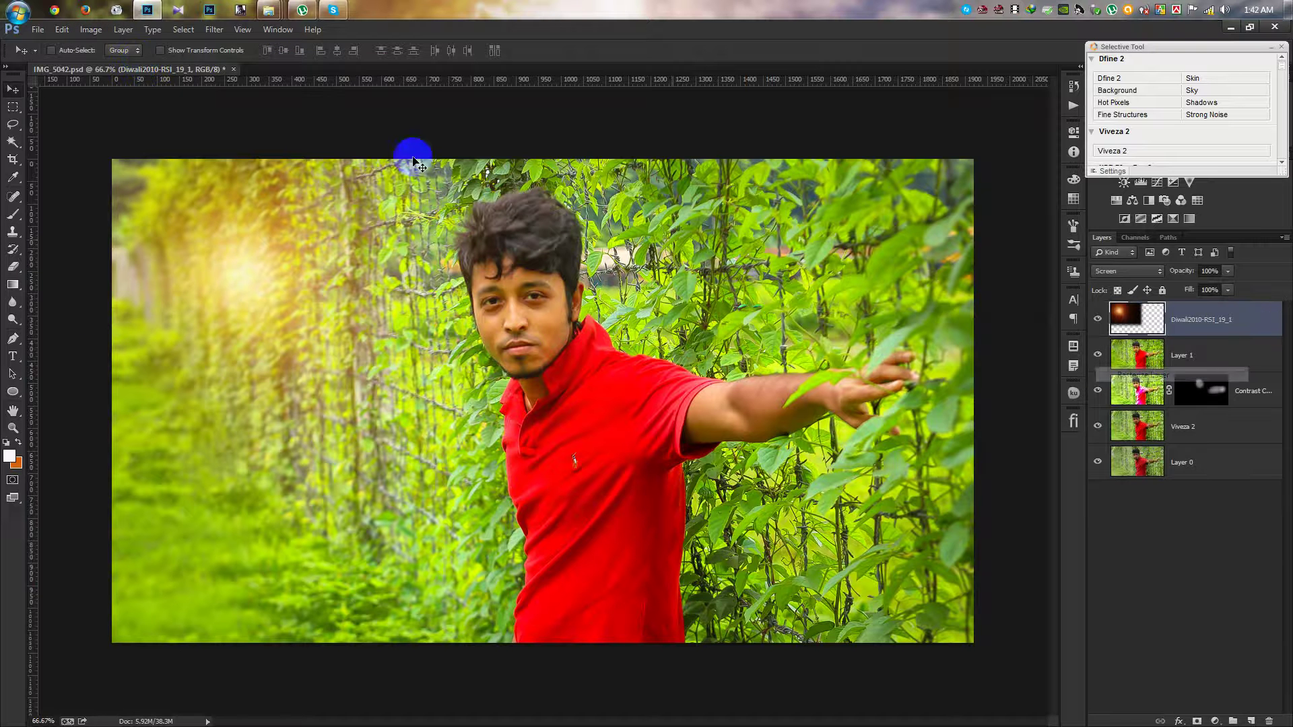
{"action": "left_click", "coordinate": [103, 30]}
Apply Levels with input values 71, 1.52 and 196 to the glow layer
{"action": "left_click", "coordinate": [256, 79]}
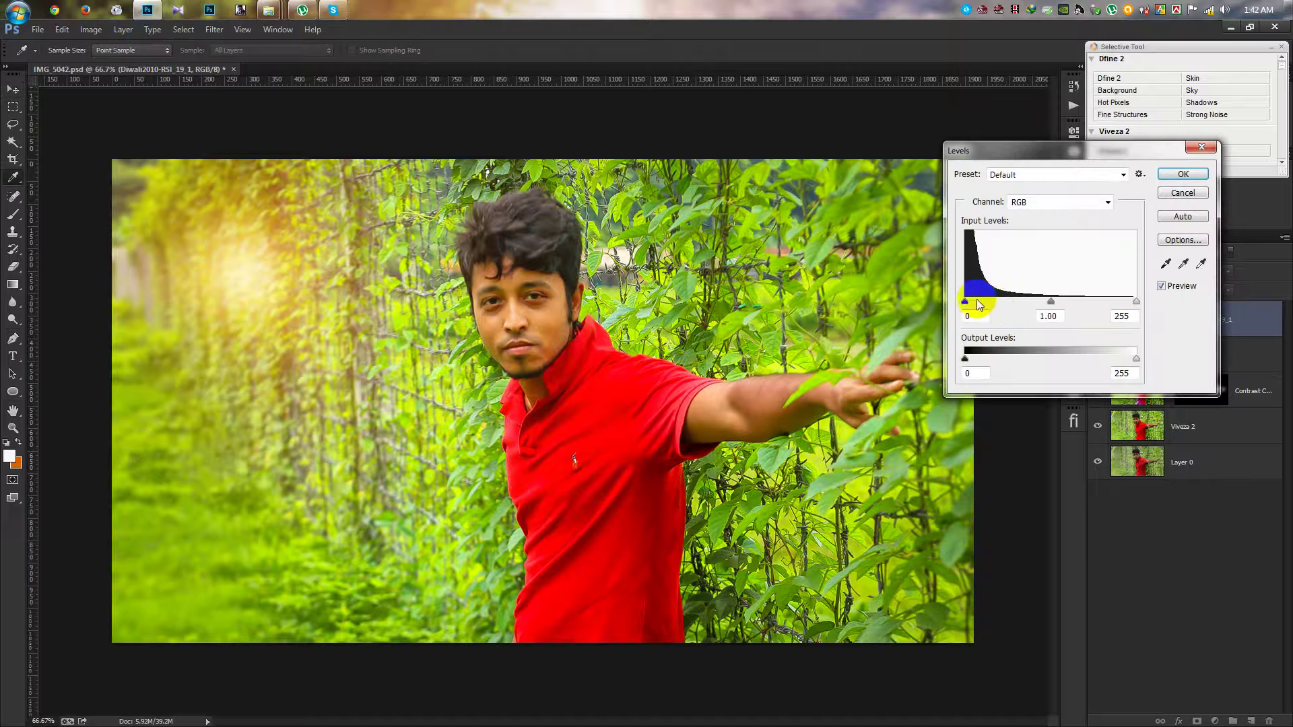
{"action": "left_click_drag", "start_coordinate": [989, 304], "coordinate": [1013, 304]}
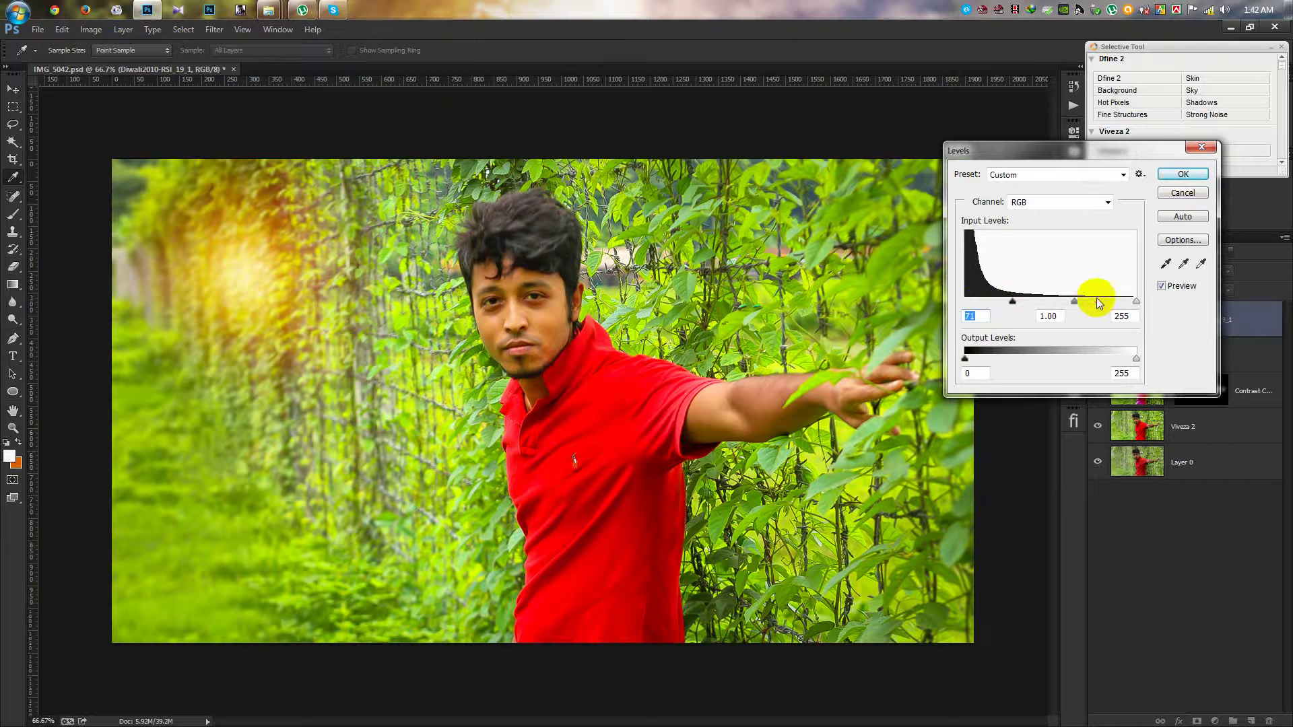
{"action": "left_click_drag", "start_coordinate": [1111, 306], "coordinate": [1110, 304]}
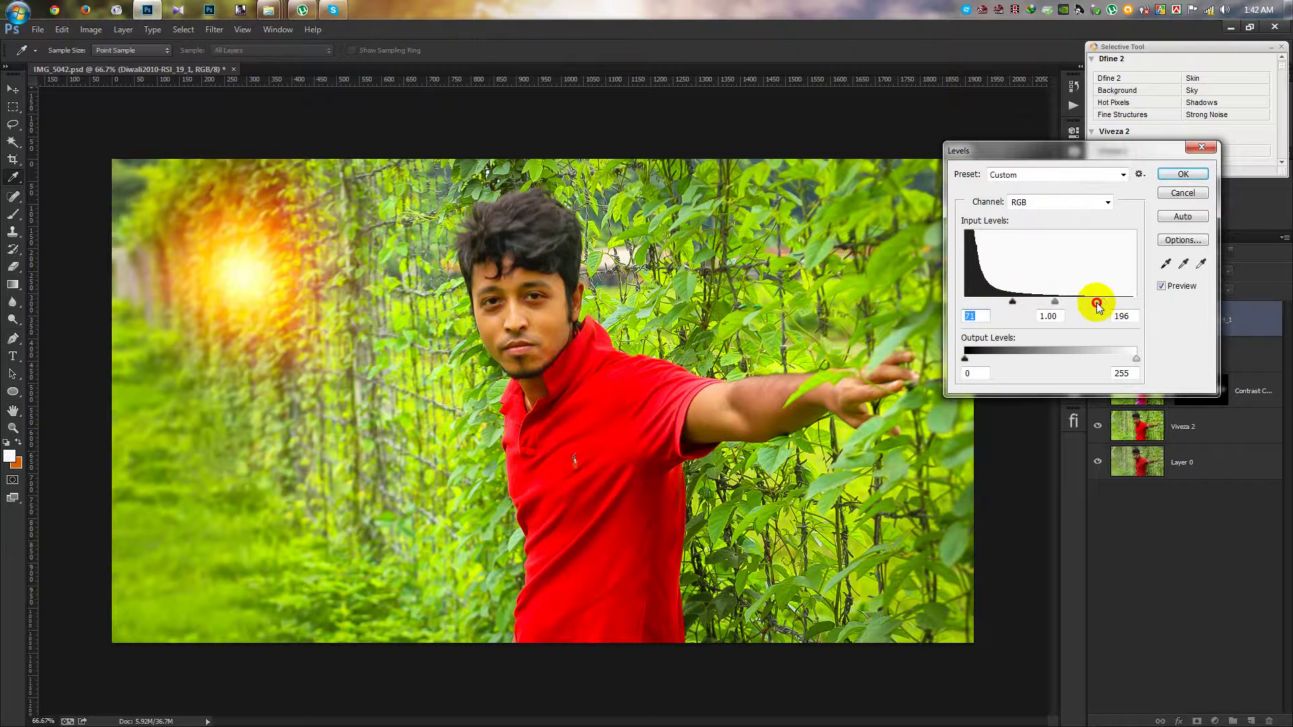
{"action": "left_click", "coordinate": [1183, 174]}
{"action": "key", "text": "v"}
{"action": "scroll", "coordinate": [331, 219], "scroll_direction": "down", "scroll_amount": 2}
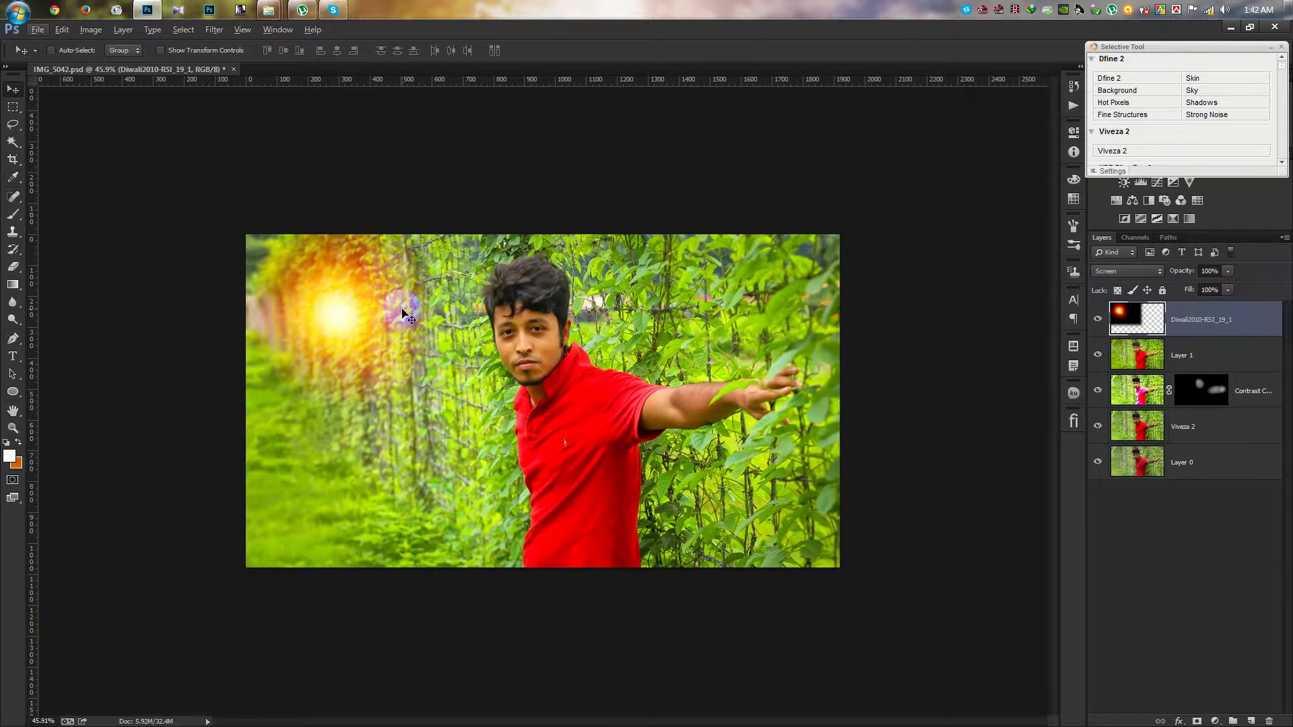
Free-transform the glow layer to about 417% scale, shifted toward the top-left
{"action": "key", "text": "ctrl+t"}
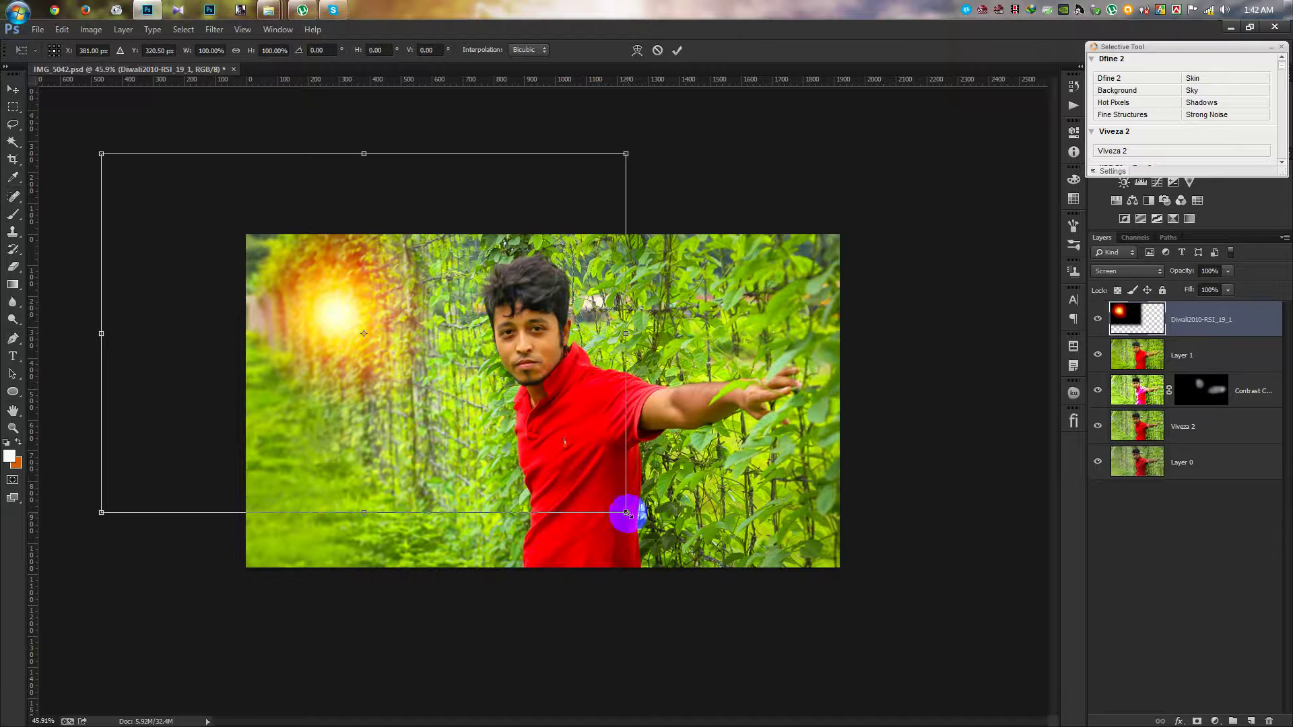
{"action": "left_click_drag", "start_coordinate": [626, 513], "coordinate": [1067, 707]}
{"action": "mouse_move", "coordinate": [716, 350]}
{"action": "left_mouse_down"}
{"action": "mouse_move", "coordinate": [730, 414]}
{"action": "mouse_move", "coordinate": [677, 398]}
{"action": "left_mouse_up"}
{"action": "scroll", "coordinate": [720, 498], "scroll_direction": "down", "scroll_amount": 3}
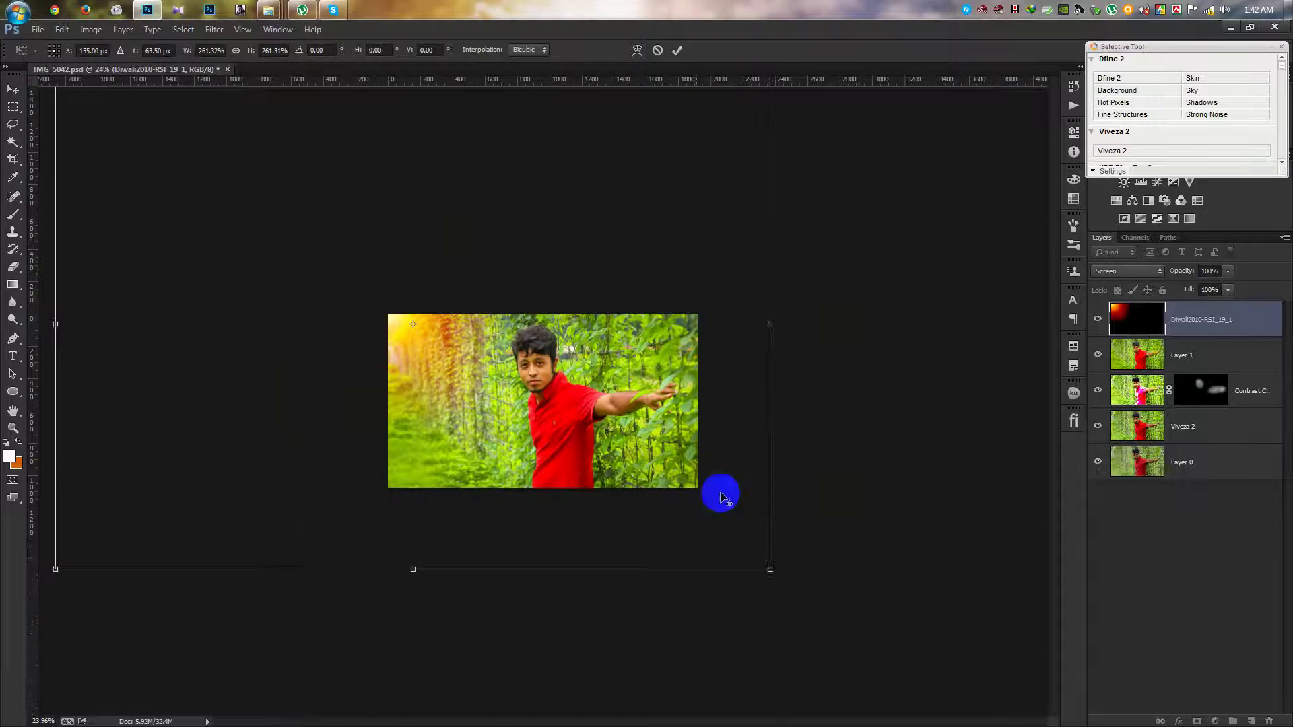
{"action": "left_click_drag", "start_coordinate": [768, 568], "coordinate": [821, 627]}
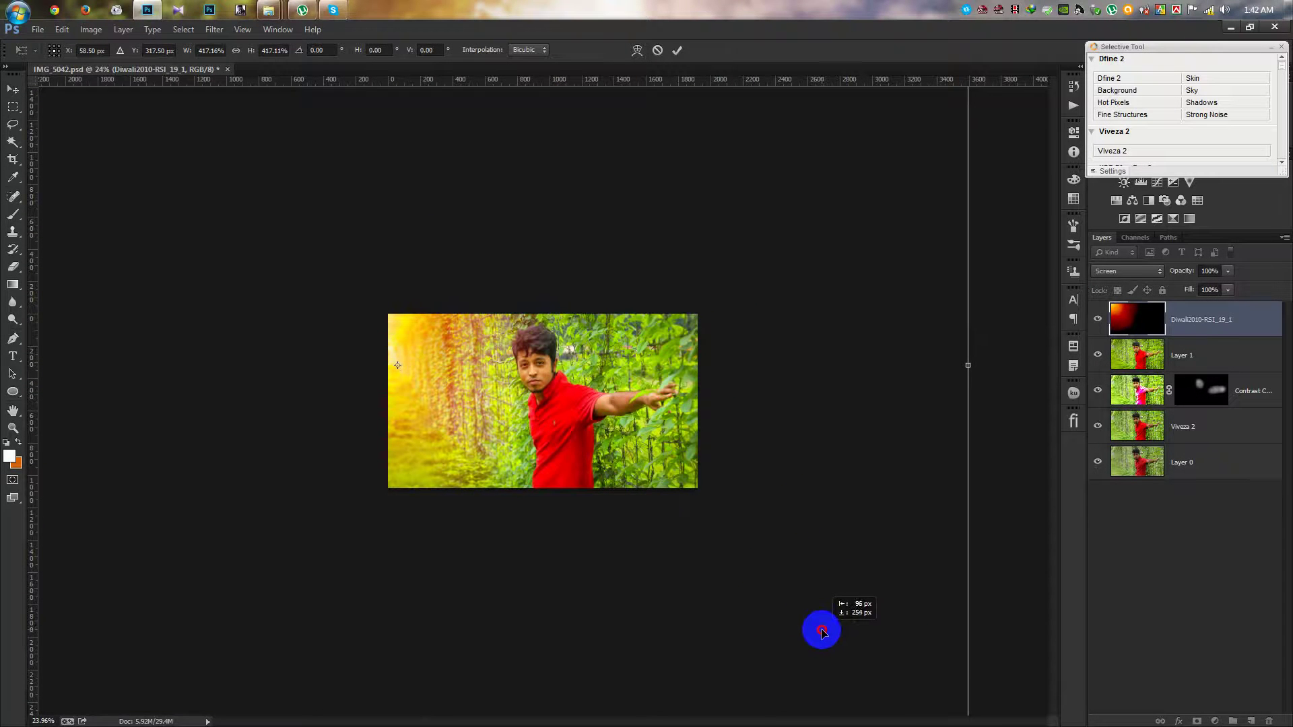
{"action": "left_click", "coordinate": [677, 59]}
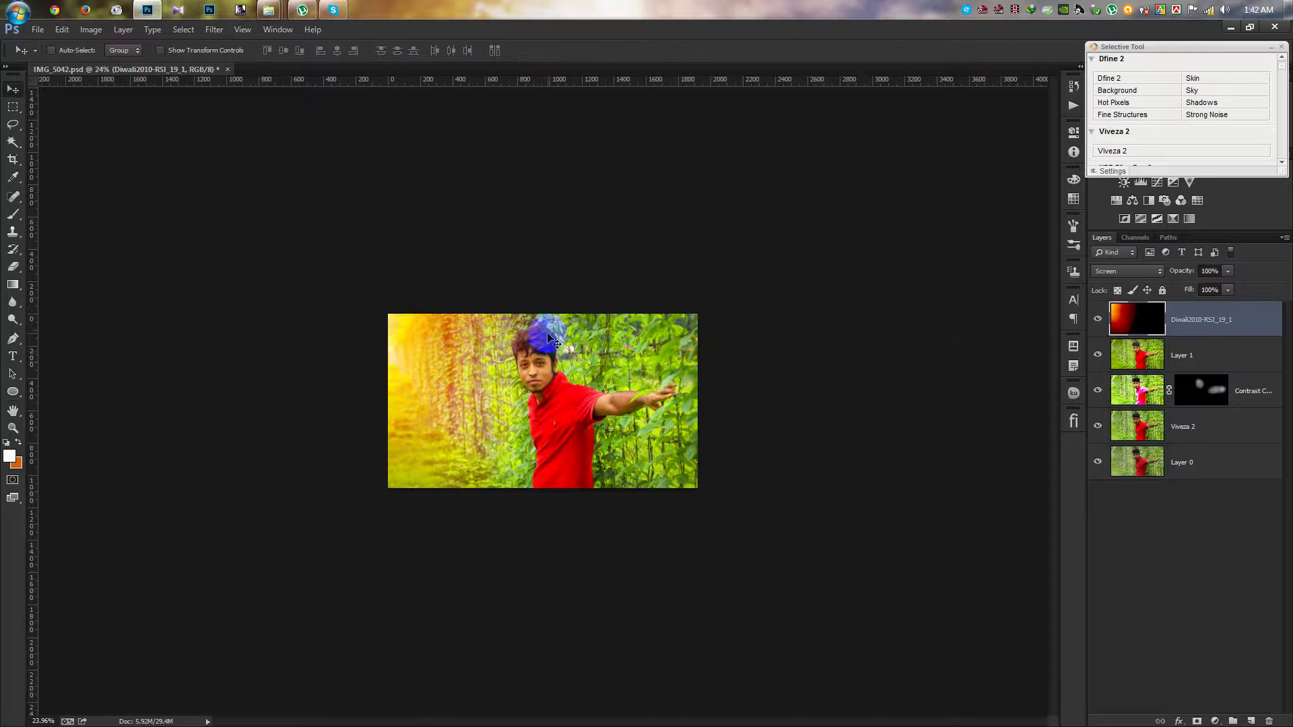
{"action": "scroll", "coordinate": [404, 361], "scroll_direction": "up", "scroll_amount": 3}
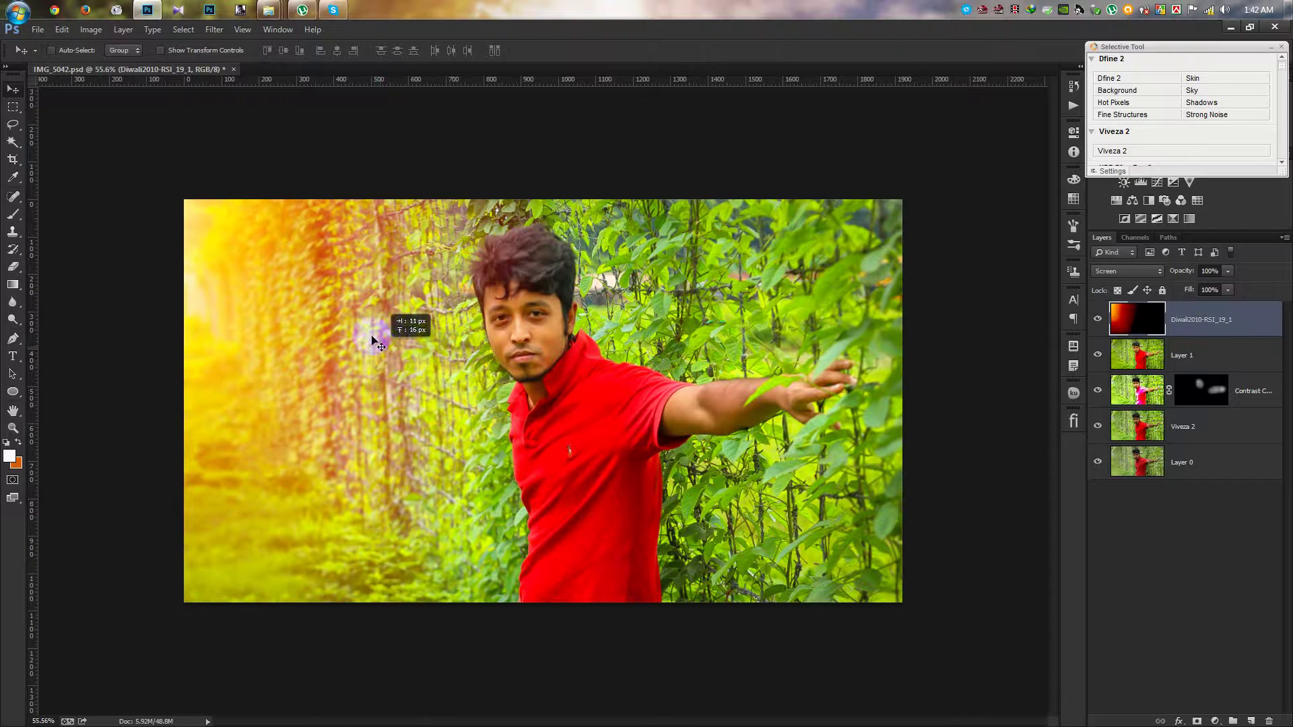
Diffuse the enlarged glow with a heavy Gaussian Blur of around 128 px
{"action": "left_click", "coordinate": [214, 29]}
{"action": "mouse_move", "coordinate": [293, 184]}
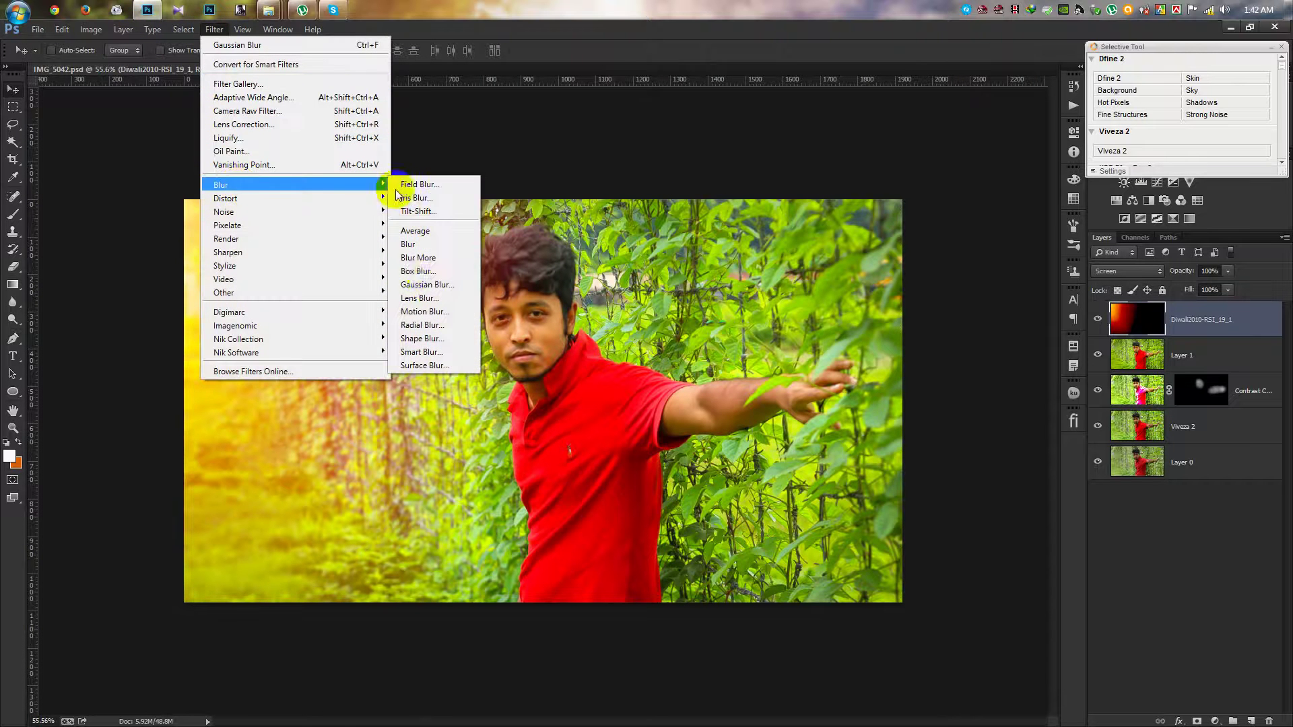
{"action": "left_click", "coordinate": [428, 285]}
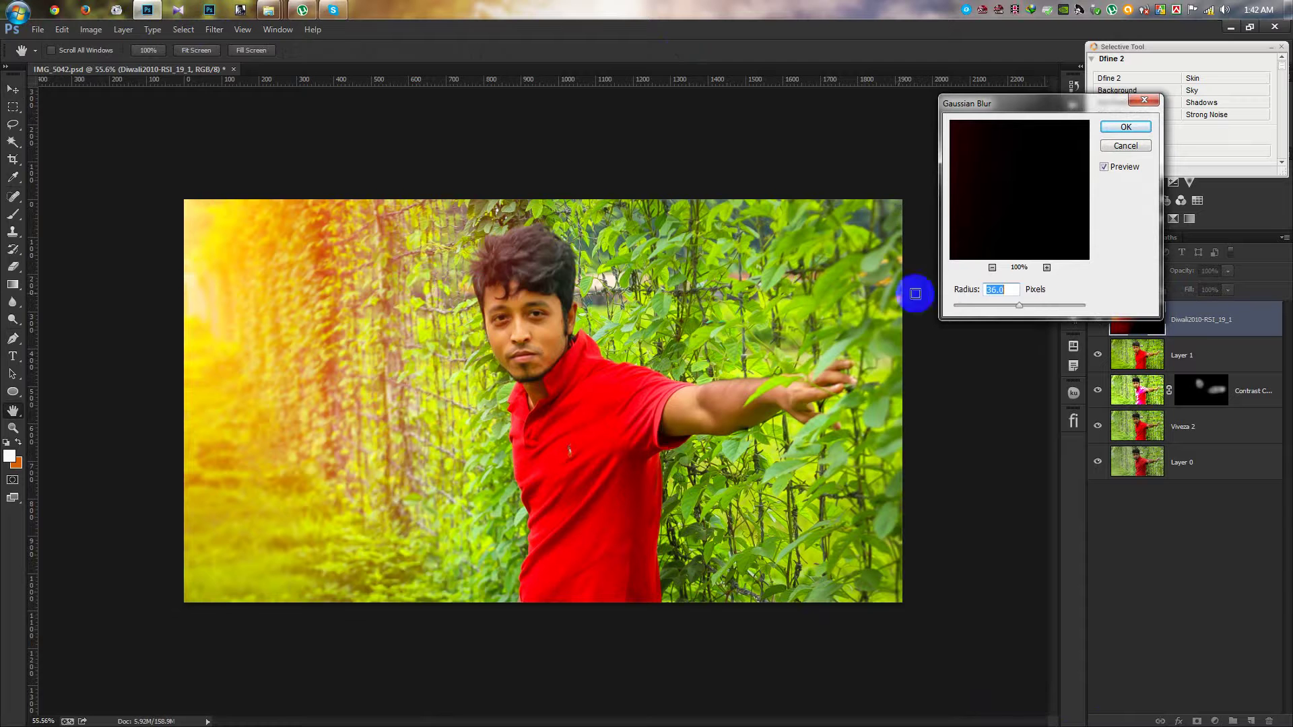
{"action": "left_click", "coordinate": [992, 268]}
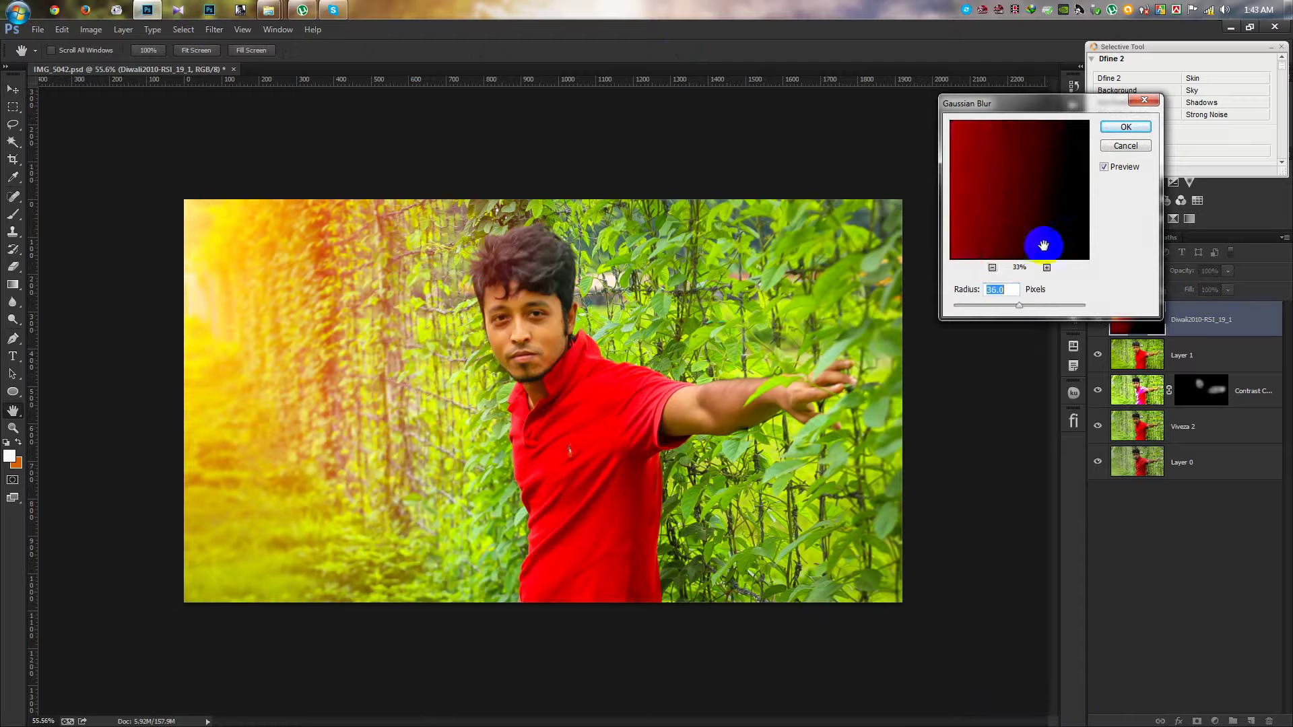
{"action": "left_click", "coordinate": [993, 268]}
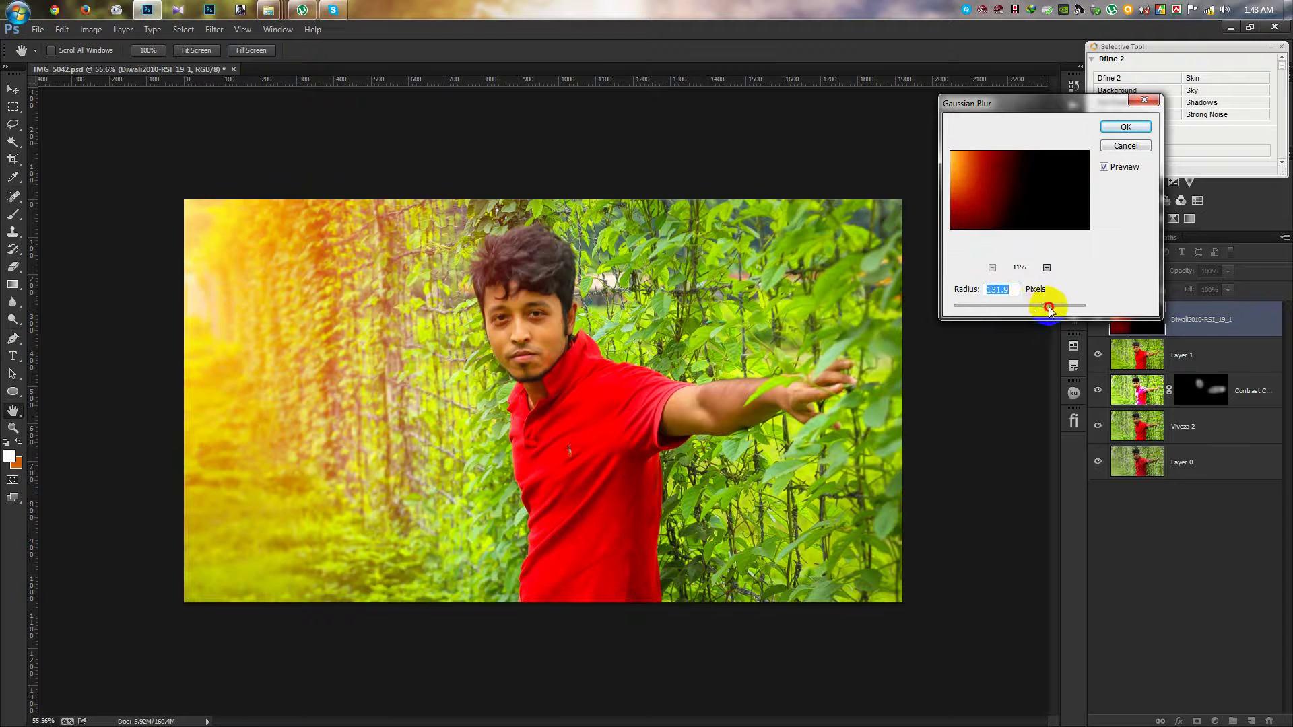
{"action": "mouse_move", "coordinate": [1030, 307]}
{"action": "left_mouse_down"}
{"action": "mouse_move", "coordinate": [1109, 305]}
{"action": "mouse_move", "coordinate": [1043, 307]}
{"action": "left_mouse_up"}
{"action": "left_click", "coordinate": [1118, 127]}
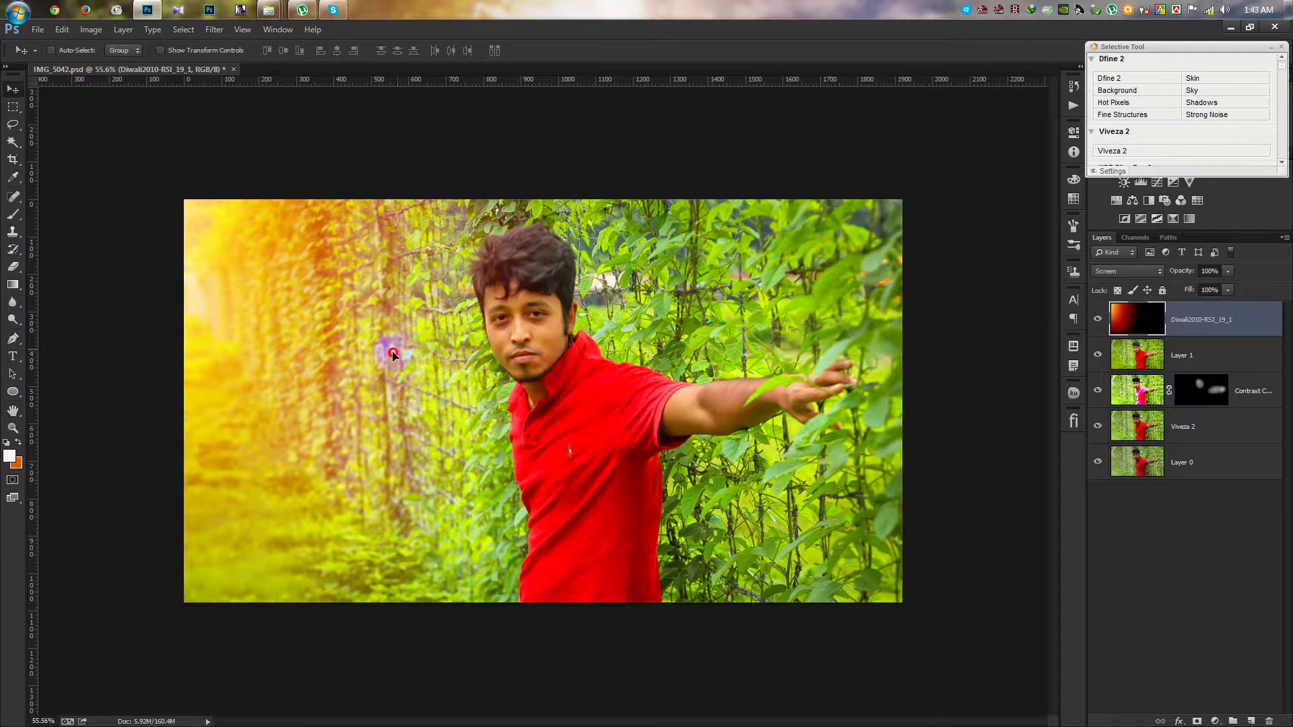
Move the blurred glow, then Alt-drag a duplicate over the upper-right foliage
{"action": "mouse_move", "coordinate": [424, 357]}
{"action": "left_mouse_down"}
{"action": "mouse_move", "coordinate": [448, 391]}
{"action": "mouse_move", "coordinate": [433, 360]}
{"action": "mouse_move", "coordinate": [519, 204]}
{"action": "mouse_move", "coordinate": [442, 280]}
{"action": "mouse_move", "coordinate": [338, 216]}
{"action": "mouse_move", "coordinate": [361, 375]}
{"action": "mouse_move", "coordinate": [672, 539]}
{"action": "mouse_move", "coordinate": [577, 357]}
{"action": "mouse_move", "coordinate": [629, 289]}
{"action": "mouse_move", "coordinate": [609, 242]}
{"action": "mouse_move", "coordinate": [485, 236]}
{"action": "mouse_move", "coordinate": [421, 337]}
{"action": "mouse_move", "coordinate": [404, 289]}
{"action": "mouse_move", "coordinate": [413, 303]}
{"action": "left_mouse_up"}
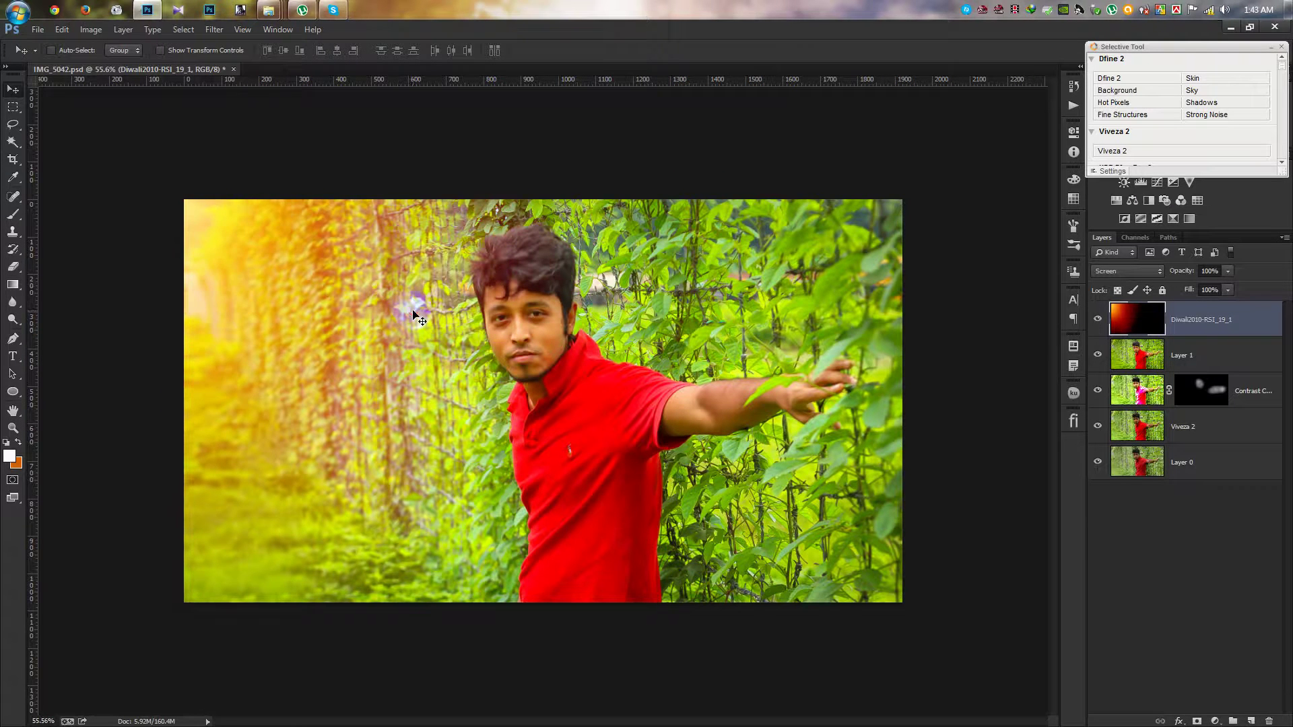
{"action": "mouse_move", "coordinate": [559, 378]}
{"action": "left_mouse_down"}
{"action": "mouse_move", "coordinate": [615, 456]}
{"action": "mouse_move", "coordinate": [899, 387]}
{"action": "mouse_move", "coordinate": [943, 300]}
{"action": "mouse_move", "coordinate": [753, 213]}
{"action": "mouse_move", "coordinate": [787, 265]}
{"action": "left_mouse_up"}
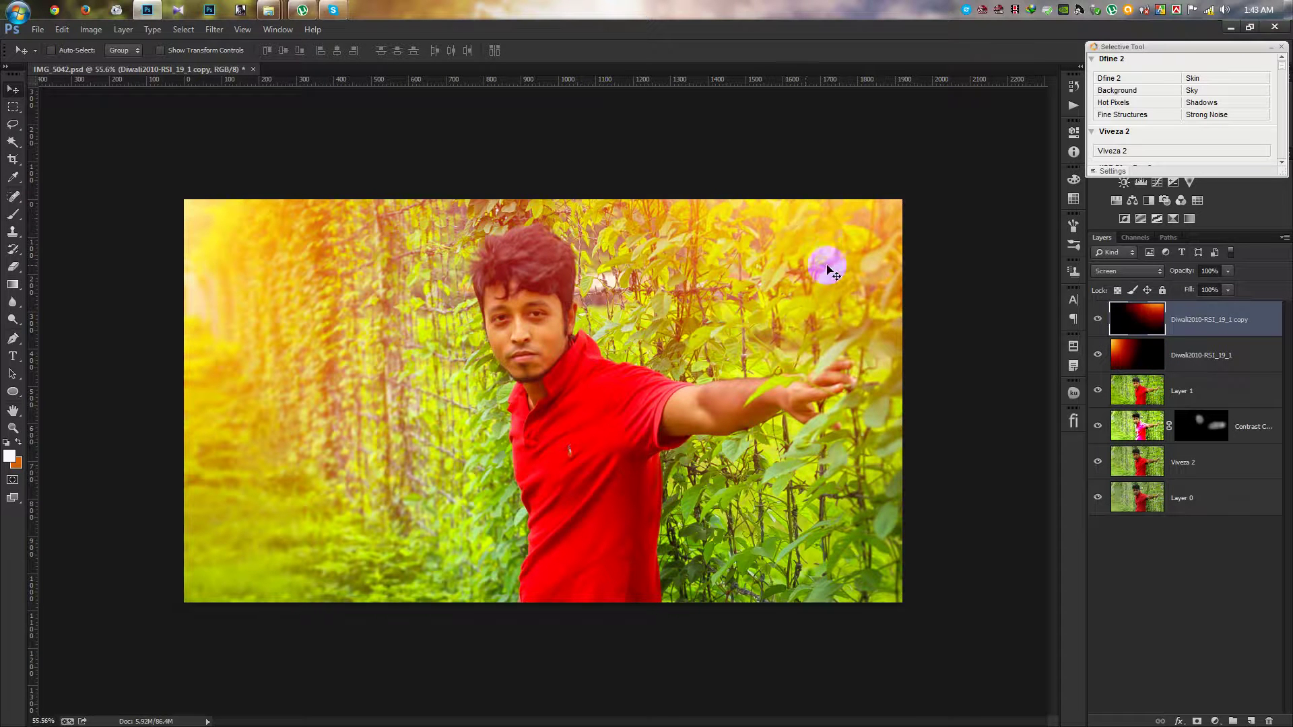
Lower both glow layers' opacity, the copy to about 87%, and drag the copy upward
{"action": "key", "text": "ctrl+0"}
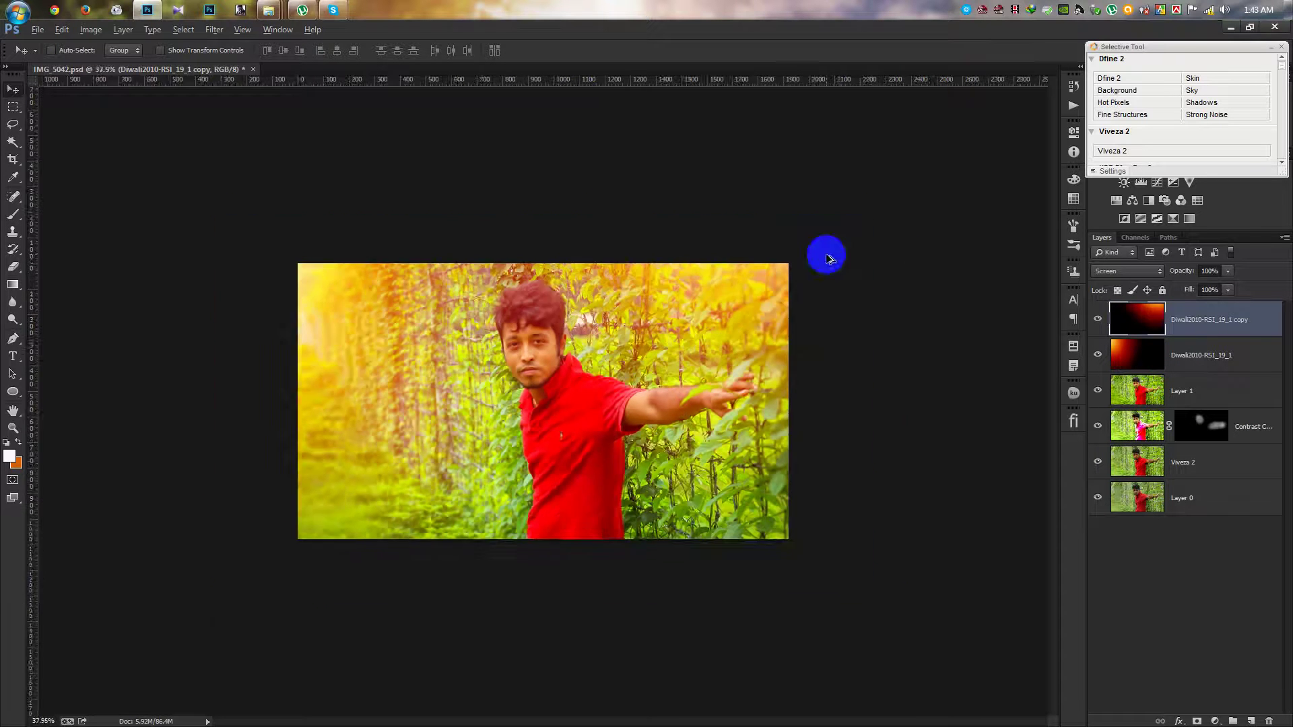
{"action": "left_click", "coordinate": [1252, 357]}
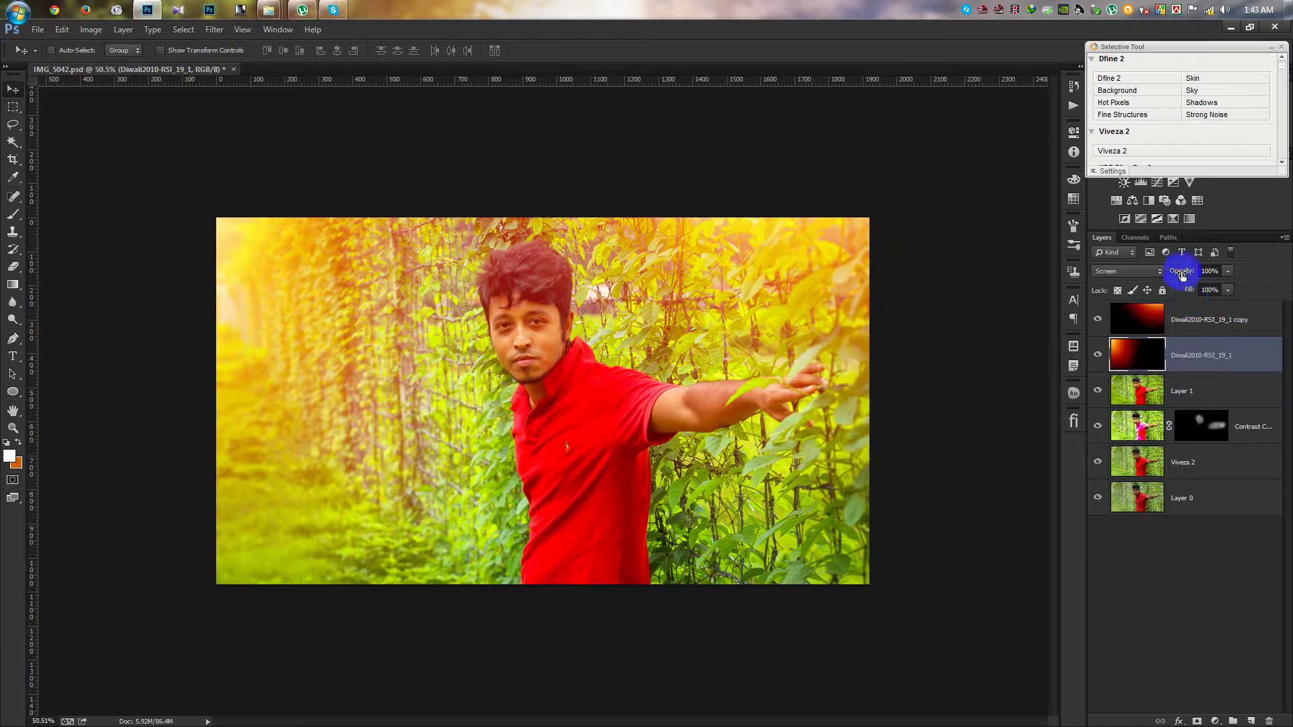
{"action": "mouse_move", "coordinate": [1182, 274]}
{"action": "left_mouse_down"}
{"action": "mouse_move", "coordinate": [1166, 273]}
{"action": "mouse_move", "coordinate": [1192, 334]}
{"action": "left_mouse_up"}
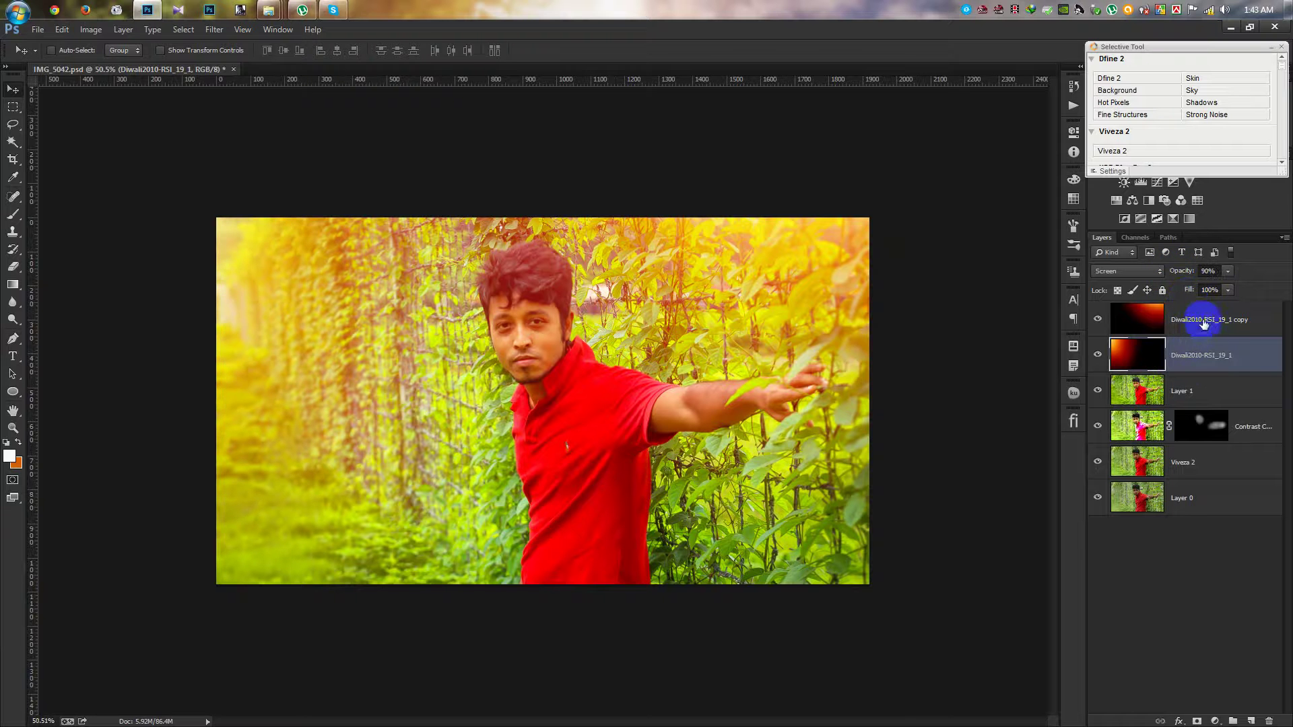
{"action": "left_click", "coordinate": [1203, 324]}
{"action": "left_click_drag", "start_coordinate": [1183, 272], "coordinate": [1178, 275]}
{"action": "left_click_drag", "start_coordinate": [818, 356], "coordinate": [933, 369]}
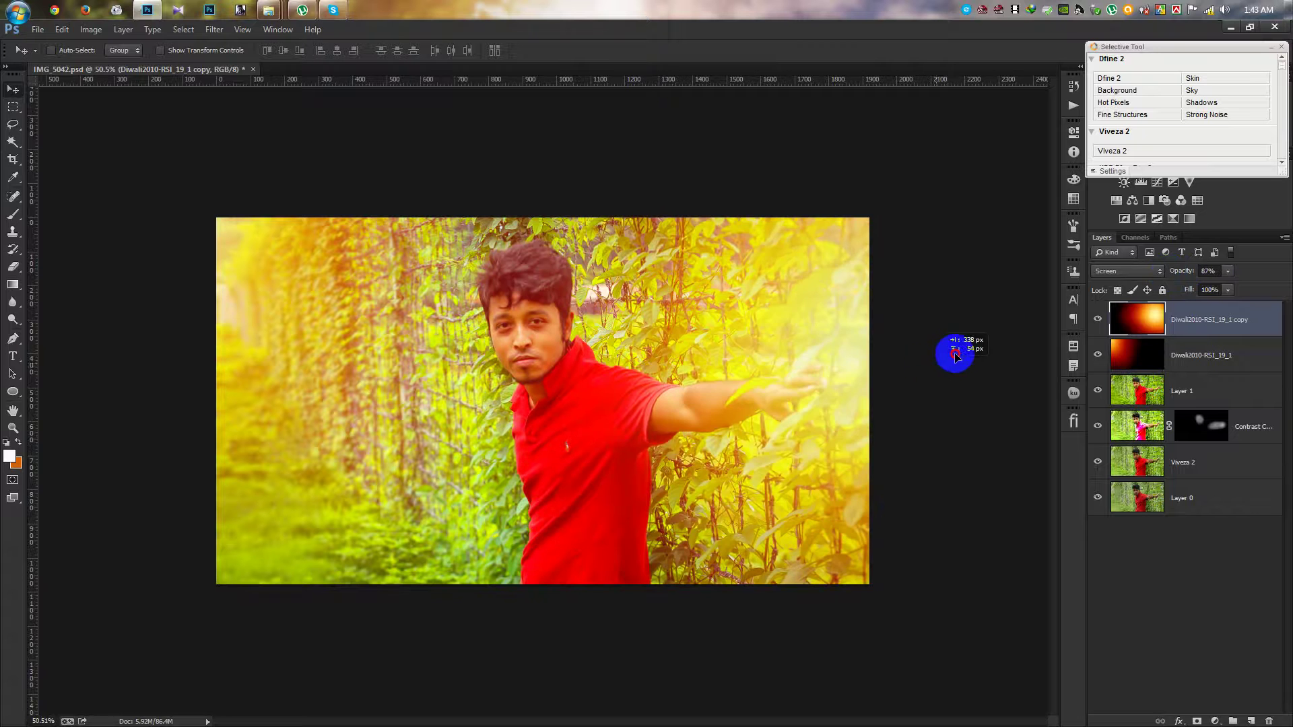
{"action": "mouse_move", "coordinate": [933, 369]}
{"action": "left_mouse_down"}
{"action": "mouse_move", "coordinate": [964, 623]}
{"action": "mouse_move", "coordinate": [926, 364]}
{"action": "mouse_move", "coordinate": [822, 164]}
{"action": "mouse_move", "coordinate": [833, 164]}
{"action": "left_mouse_up"}
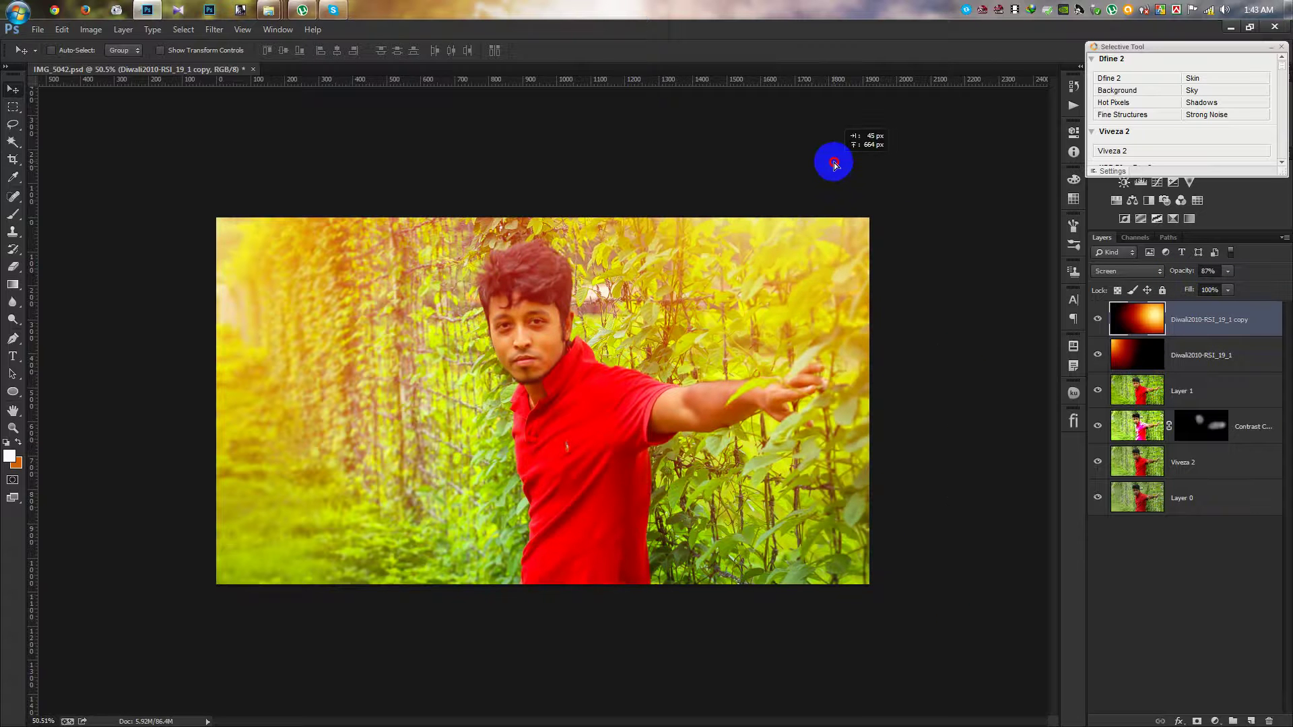
Move the original glow down-right, then compare and nudge the right-side glow
{"action": "left_click", "coordinate": [1165, 354]}
{"action": "mouse_move", "coordinate": [217, 367]}
{"action": "left_mouse_down"}
{"action": "mouse_move", "coordinate": [149, 232]}
{"action": "mouse_move", "coordinate": [175, 712]}
{"action": "mouse_move", "coordinate": [196, 369]}
{"action": "mouse_move", "coordinate": [290, 395]}
{"action": "mouse_move", "coordinate": [294, 436]}
{"action": "left_mouse_up"}
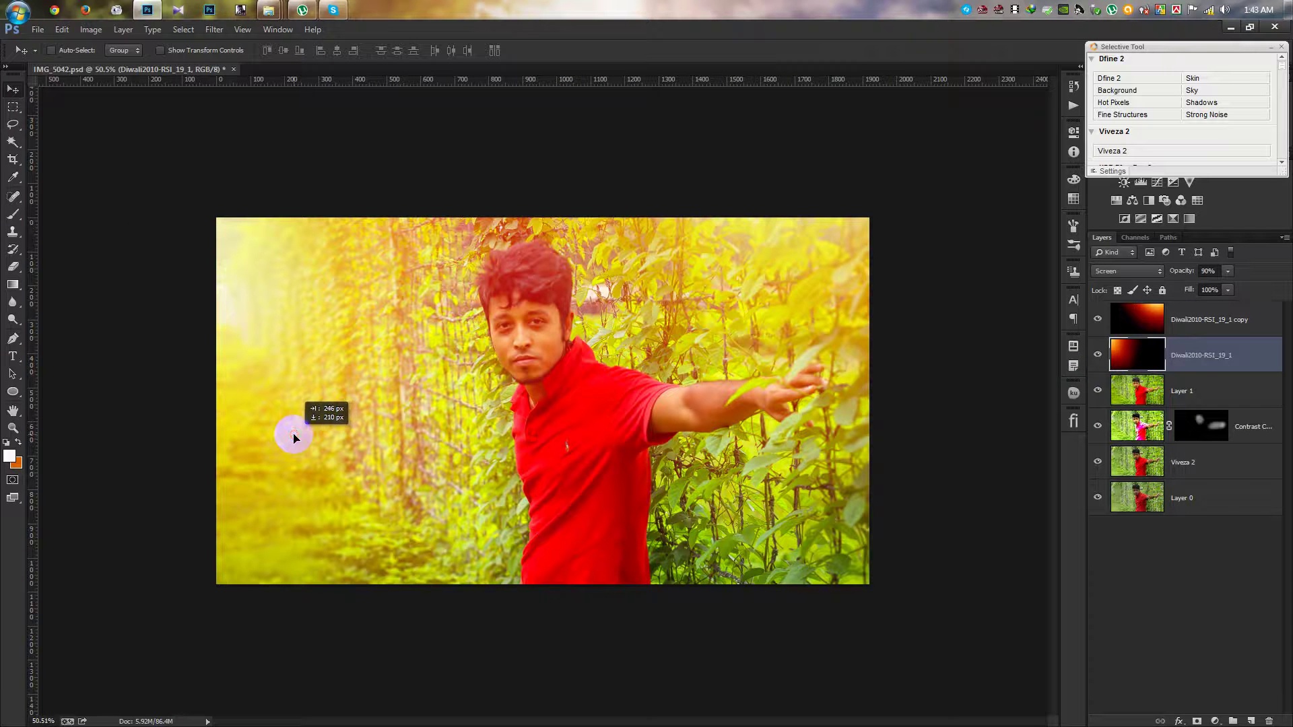
{"action": "left_click", "coordinate": [1098, 318]}
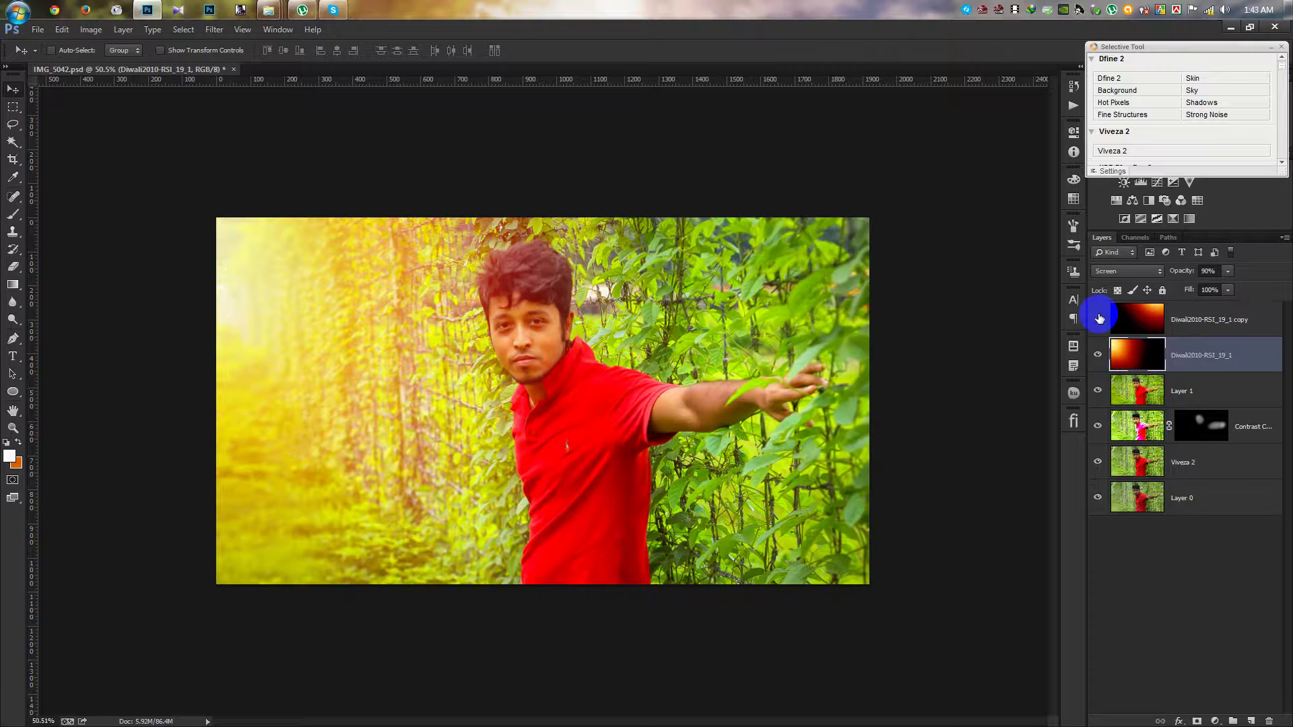
{"action": "left_click", "coordinate": [1098, 318]}
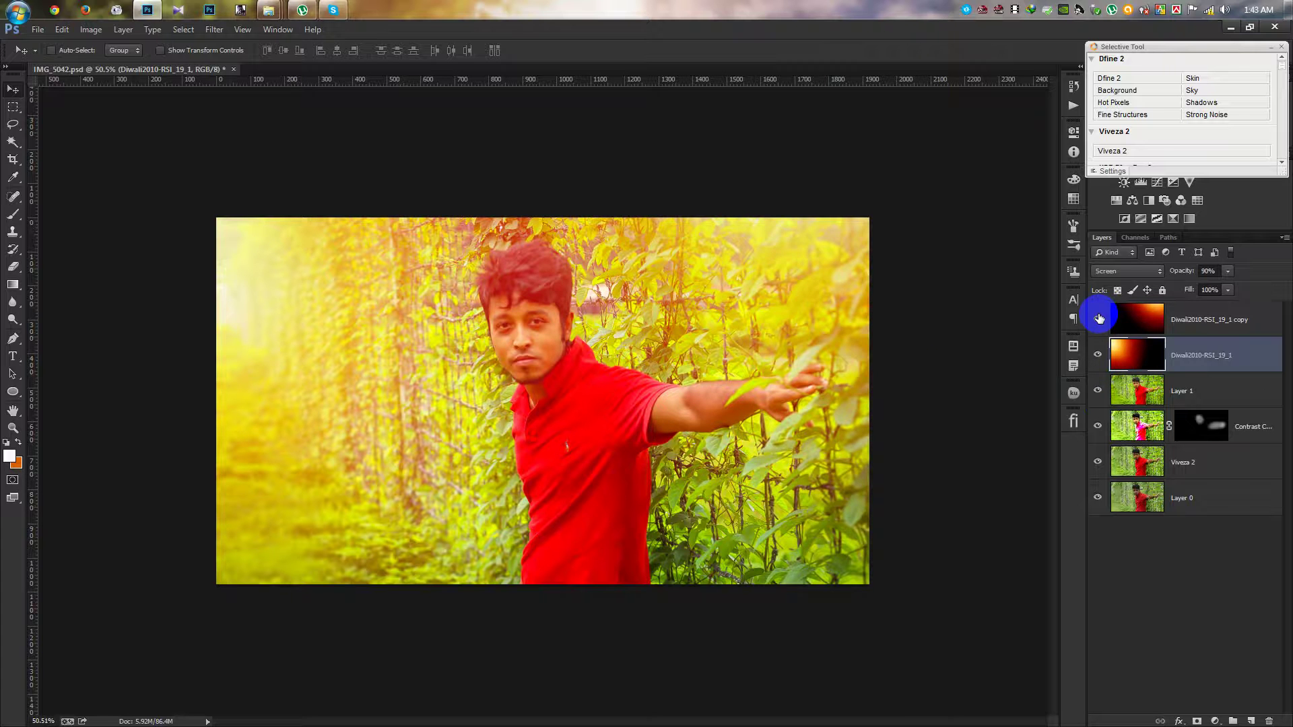
{"action": "left_click", "coordinate": [1144, 319]}
{"action": "left_click_drag", "start_coordinate": [1030, 283], "coordinate": [941, 280]}
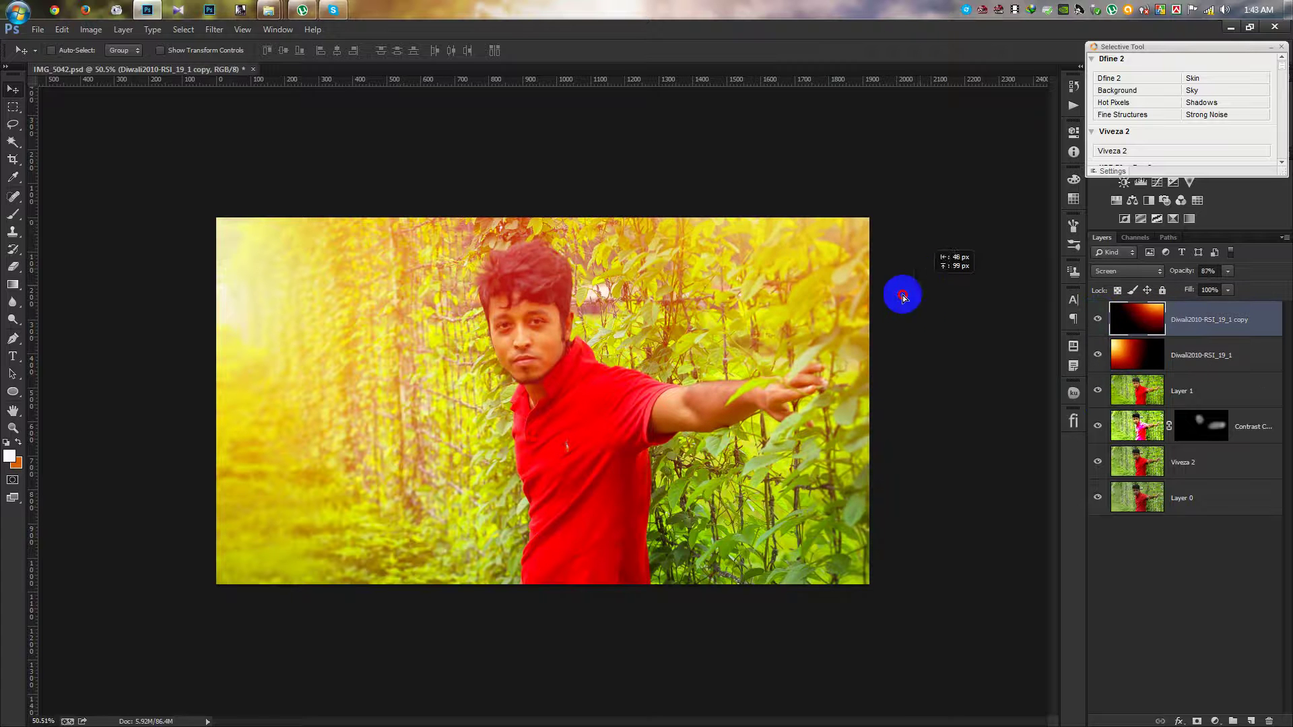
Fine-tune the left-side glow down and right, and shift the right-side glow further
{"action": "key", "text": "alt+bracketleft"}
{"action": "left_click", "coordinate": [1096, 355]}
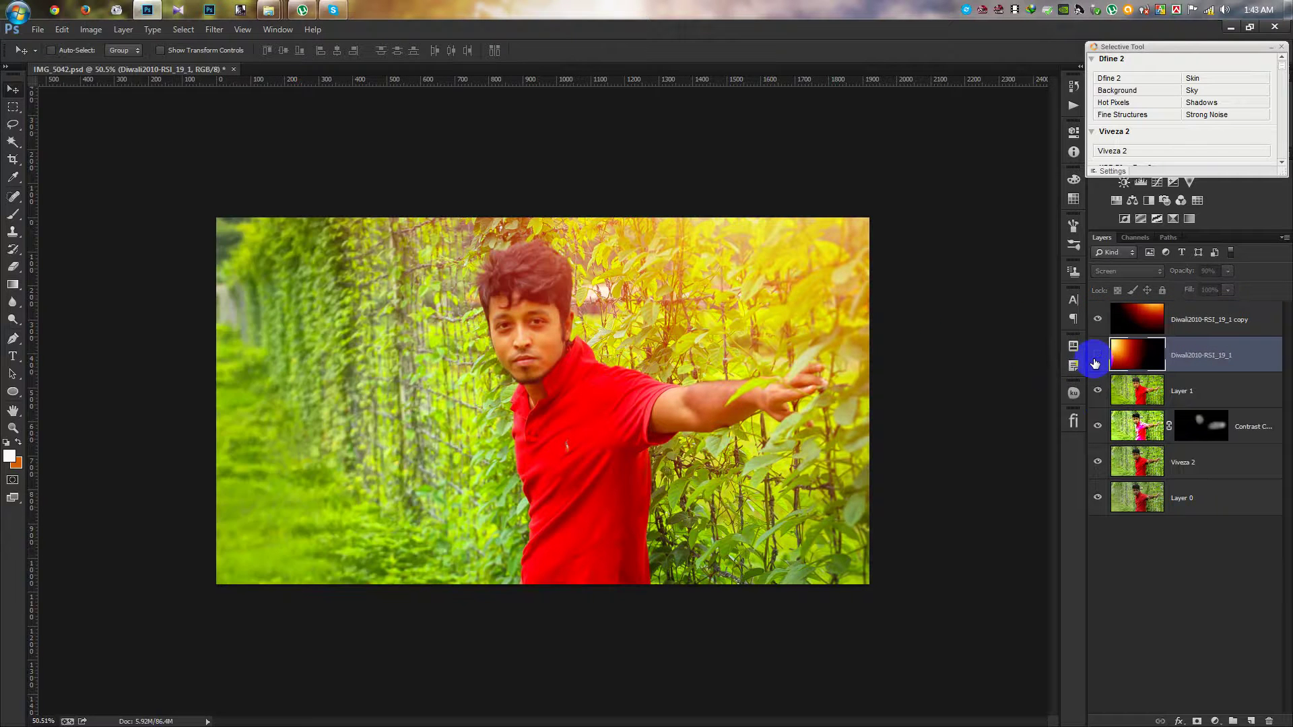
{"action": "left_click", "coordinate": [1094, 361]}
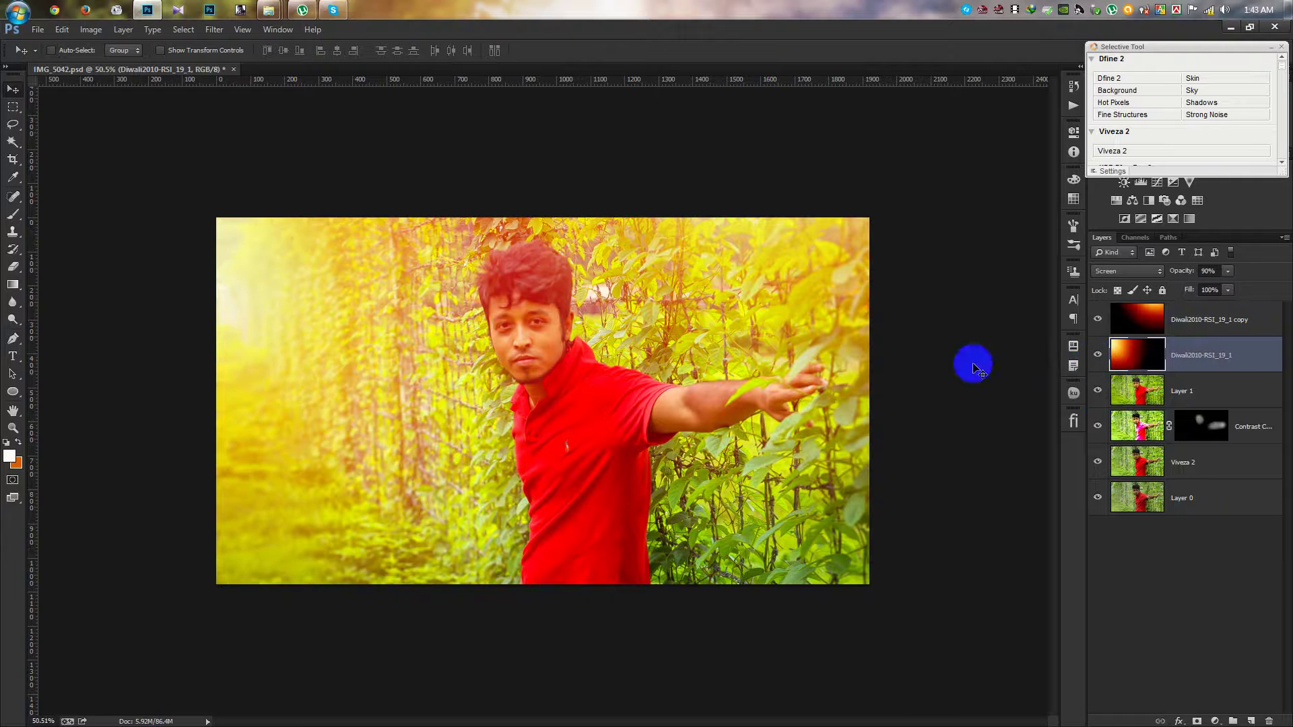
{"action": "left_click_drag", "start_coordinate": [539, 323], "coordinate": [389, 326]}
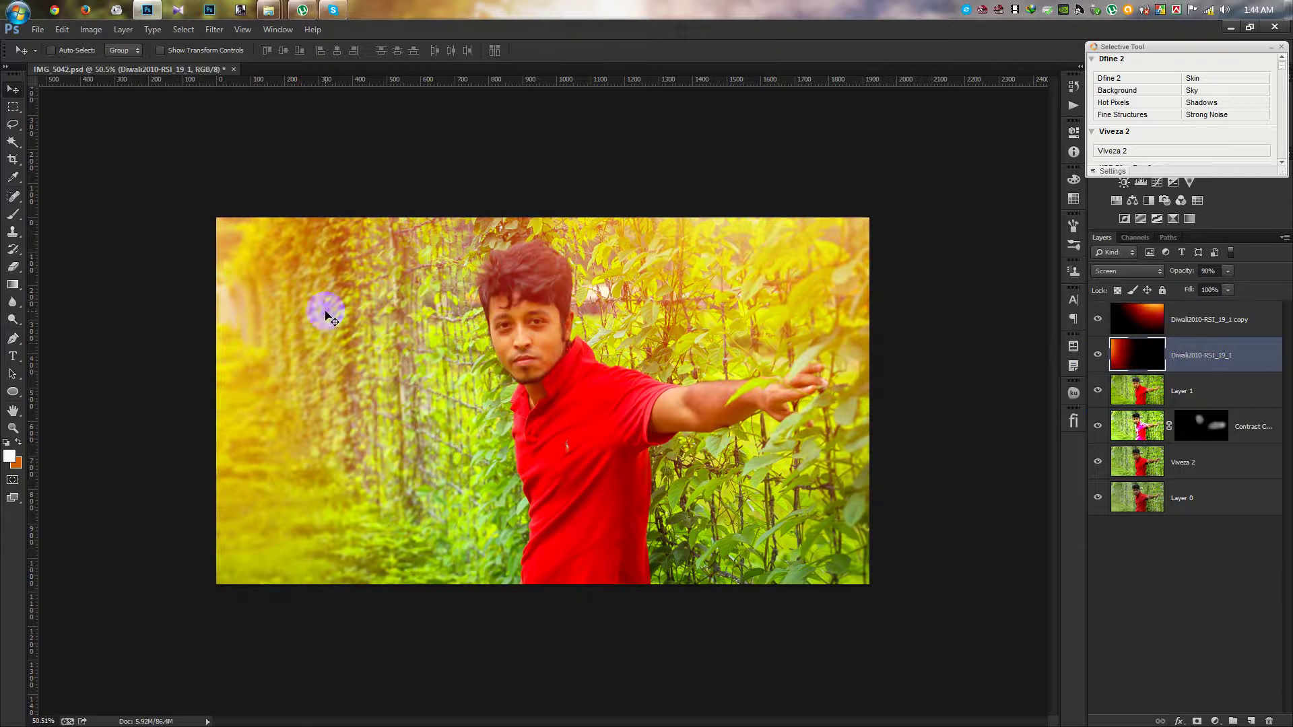
{"action": "mouse_move", "coordinate": [336, 317]}
{"action": "left_mouse_down"}
{"action": "mouse_move", "coordinate": [385, 348]}
{"action": "mouse_move", "coordinate": [361, 331]}
{"action": "left_mouse_up"}
{"action": "left_click", "coordinate": [1185, 320]}
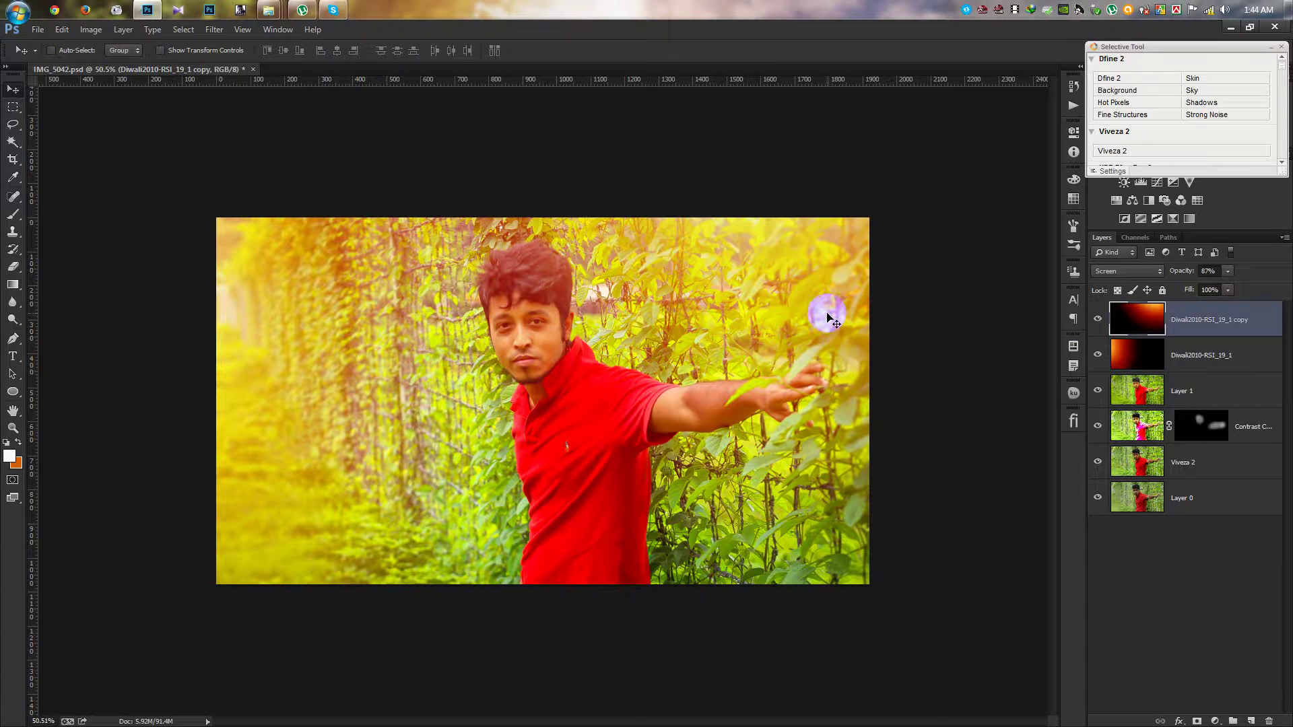
{"action": "mouse_move", "coordinate": [828, 317]}
{"action": "left_mouse_down"}
{"action": "mouse_move", "coordinate": [864, 315]}
{"action": "mouse_move", "coordinate": [815, 326]}
{"action": "left_mouse_up"}
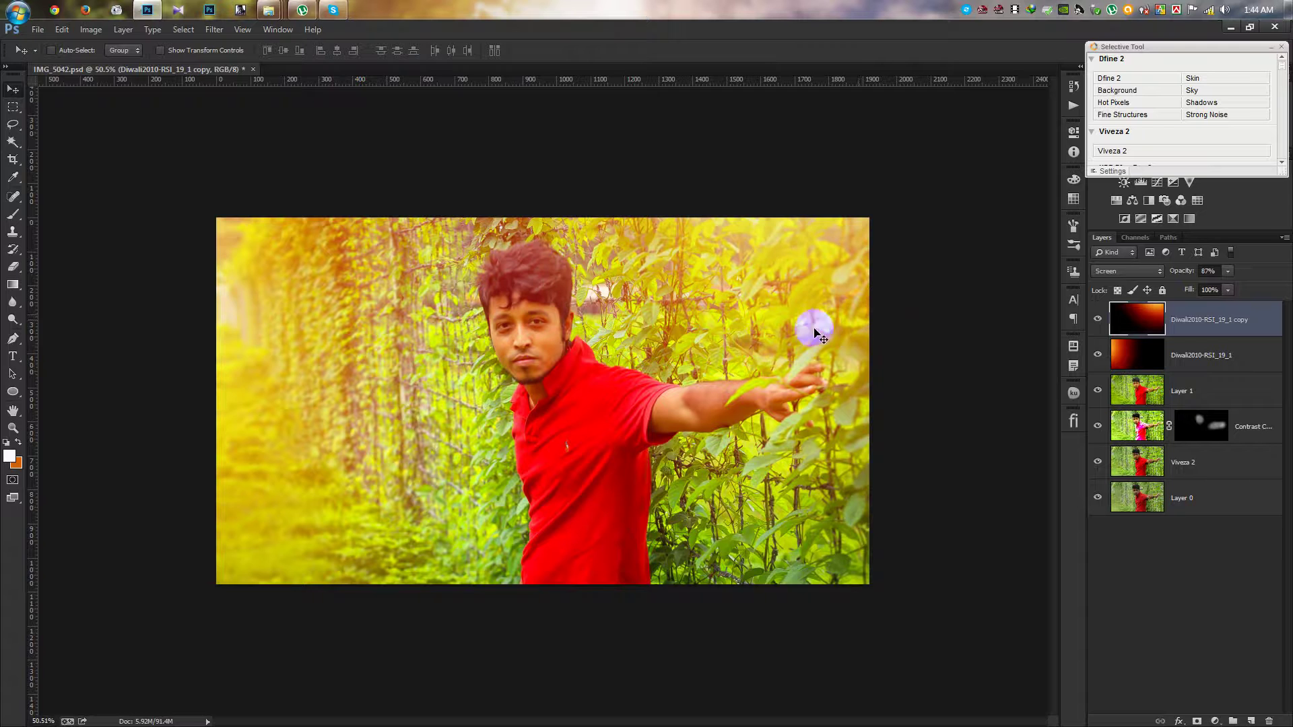
{"action": "scroll", "coordinate": [759, 346], "scroll_direction": "down", "scroll_amount": 1}
{"action": "scroll", "coordinate": [761, 348], "scroll_direction": "up", "scroll_amount": 1}
{"action": "scroll", "coordinate": [763, 350], "scroll_direction": "up", "scroll_amount": 1}
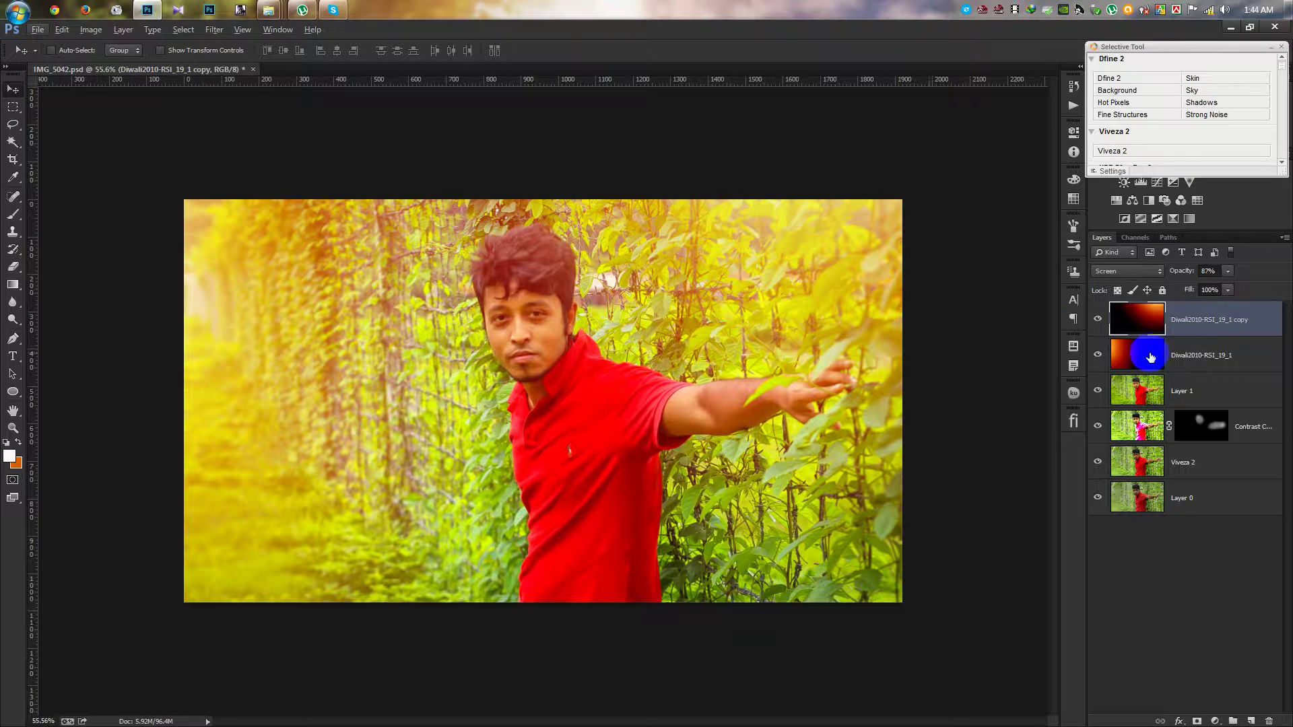
Add a Photo Filter adjustment layer, settling on the Warming Filter (85) preset over Warming Filter (LBA)
{"action": "left_click", "coordinate": [1212, 720]}
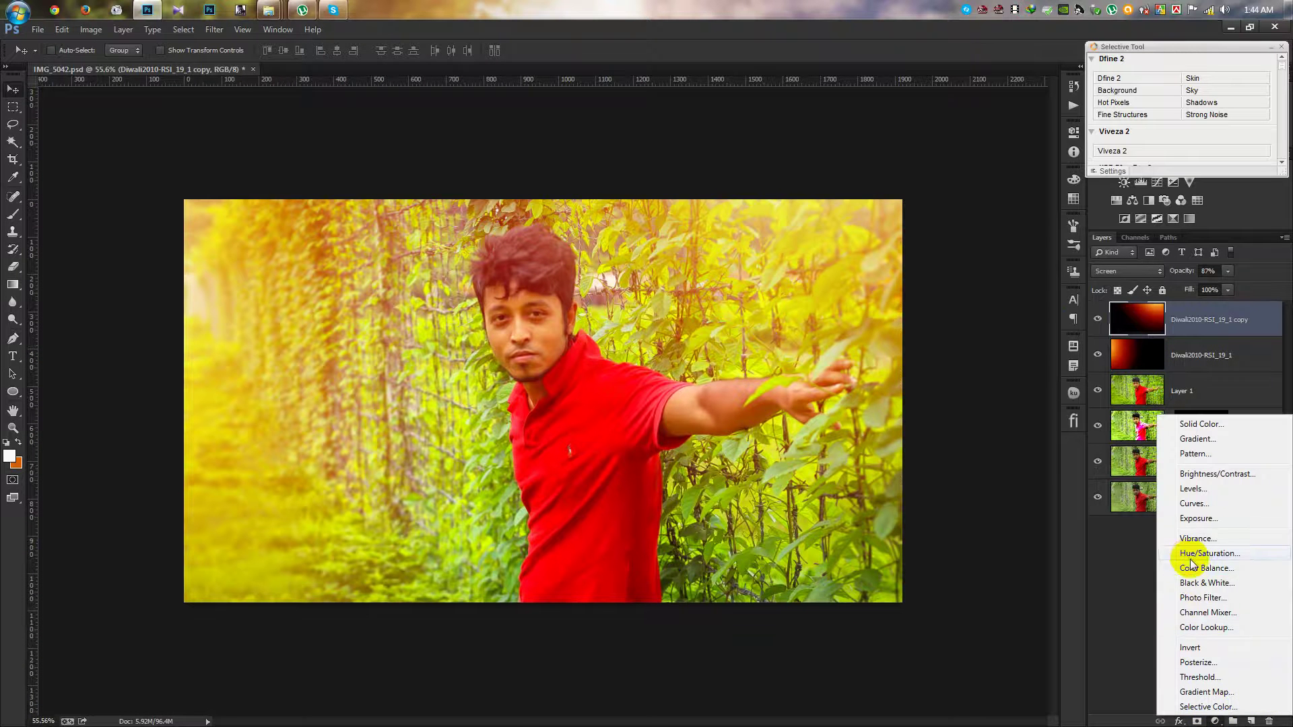
{"action": "left_click", "coordinate": [1203, 598]}
{"action": "left_click", "coordinate": [988, 169]}
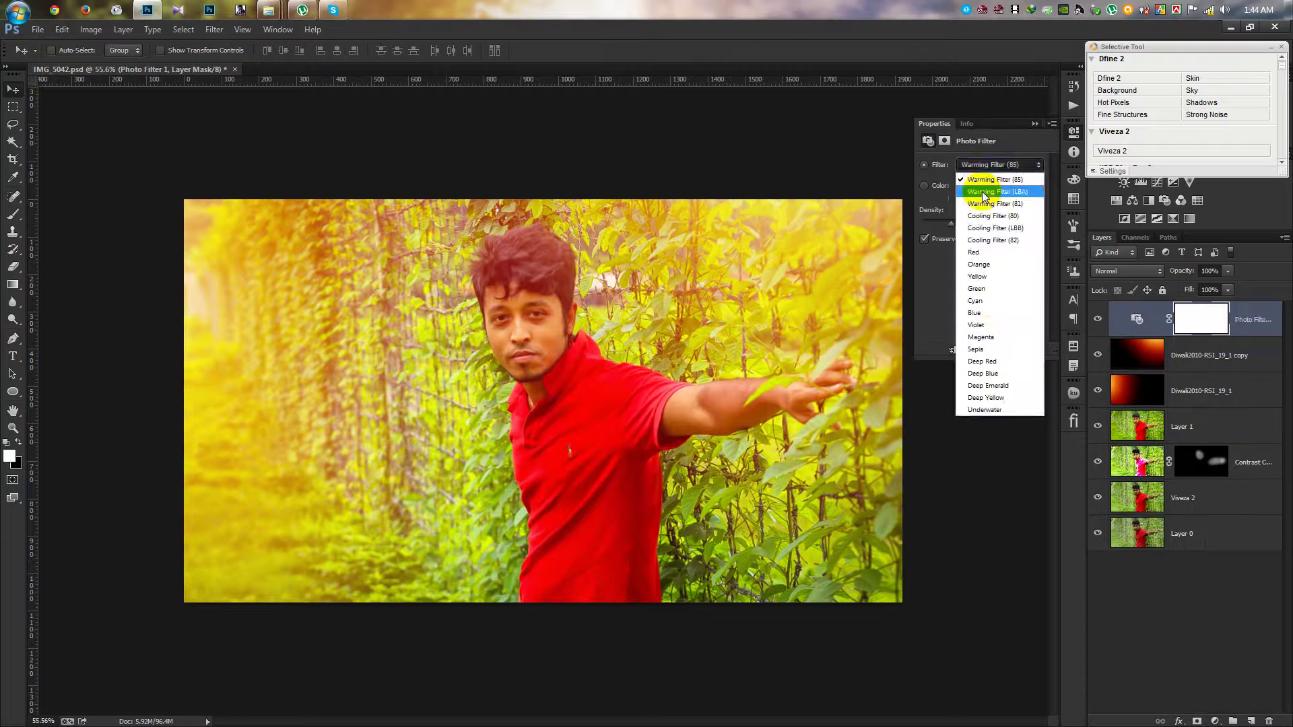
{"action": "left_click", "coordinate": [981, 191]}
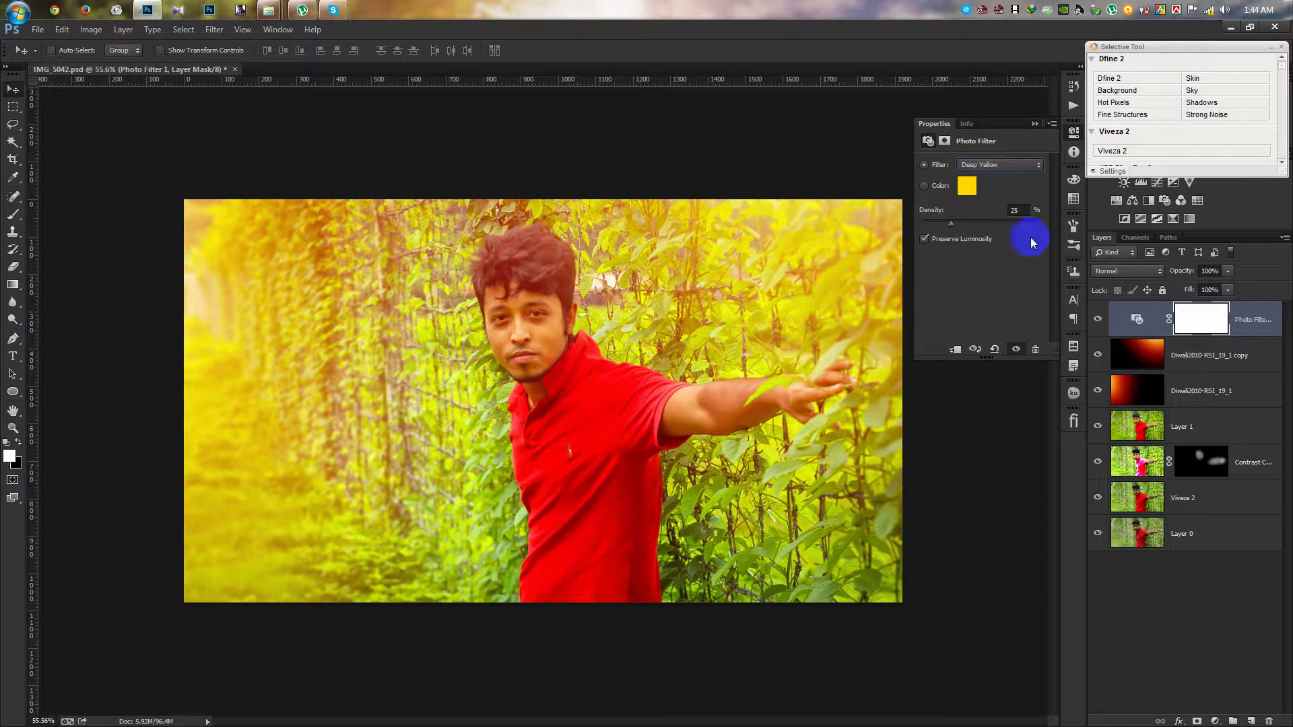
{"action": "left_click", "coordinate": [1098, 319]}
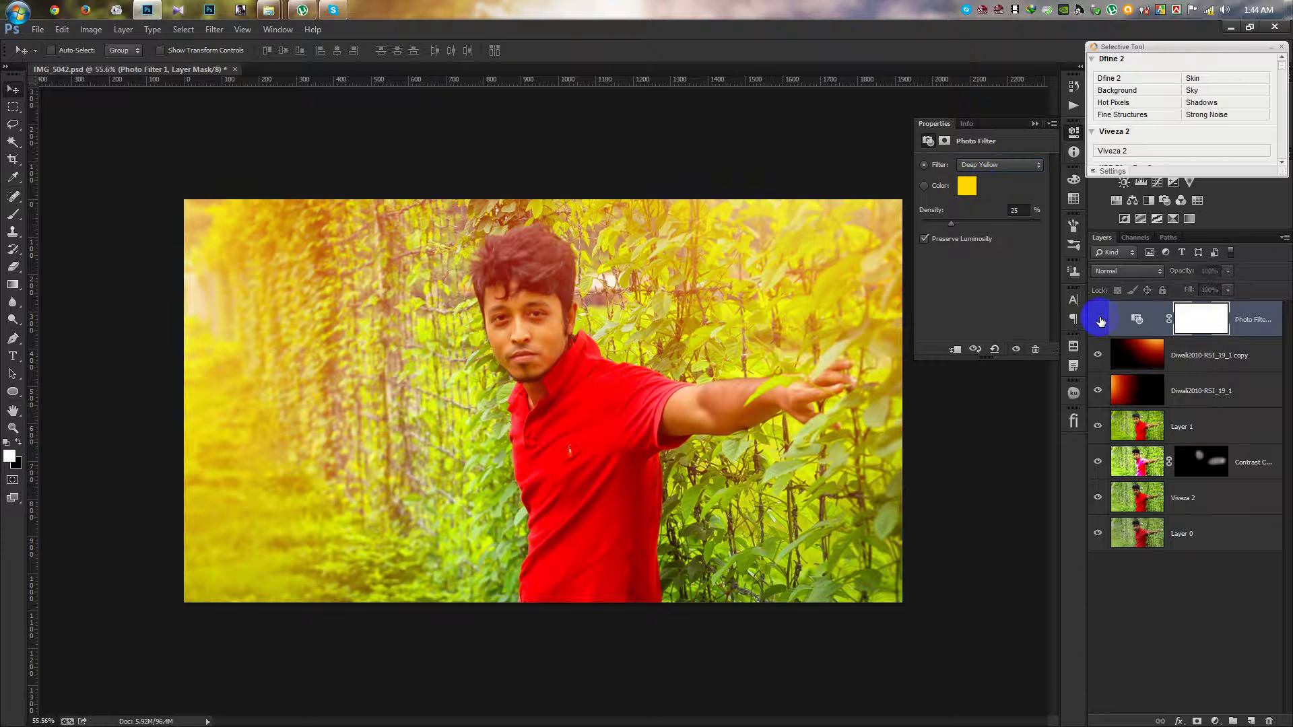
{"action": "left_click", "coordinate": [1006, 165]}
{"action": "left_click", "coordinate": [1001, 180]}
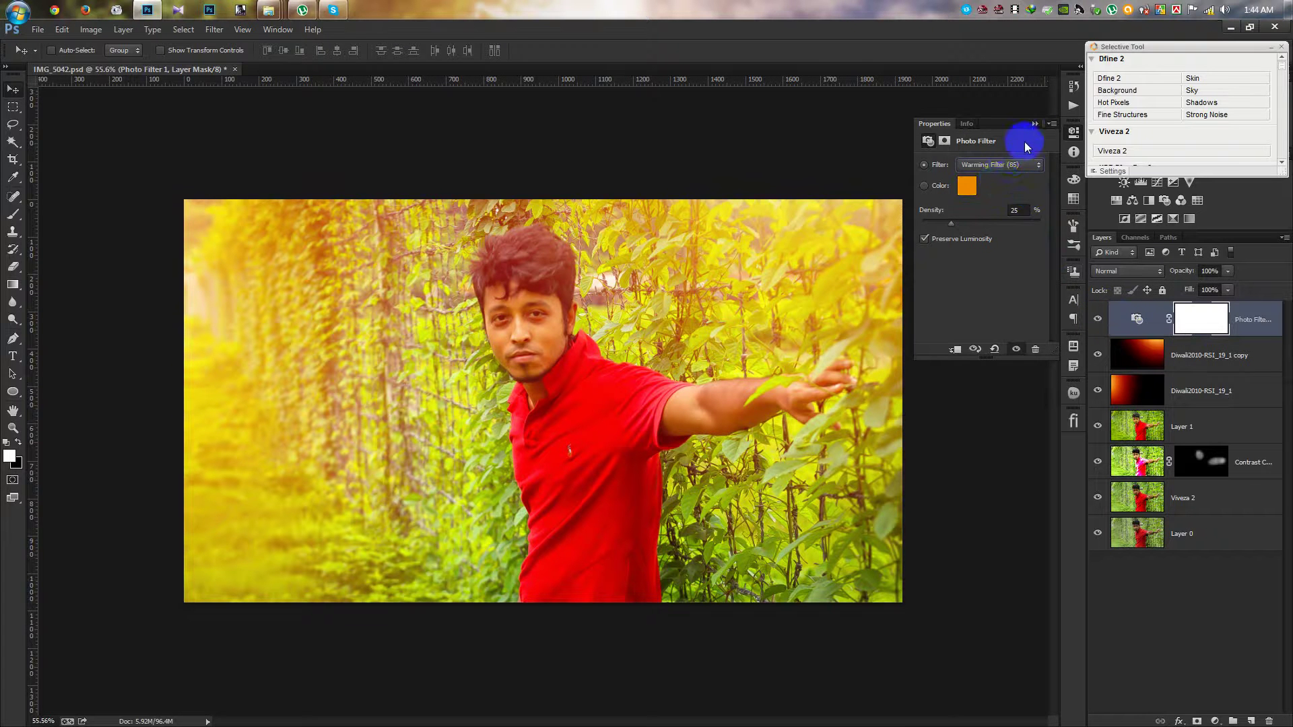
{"action": "left_click", "coordinate": [1069, 193]}
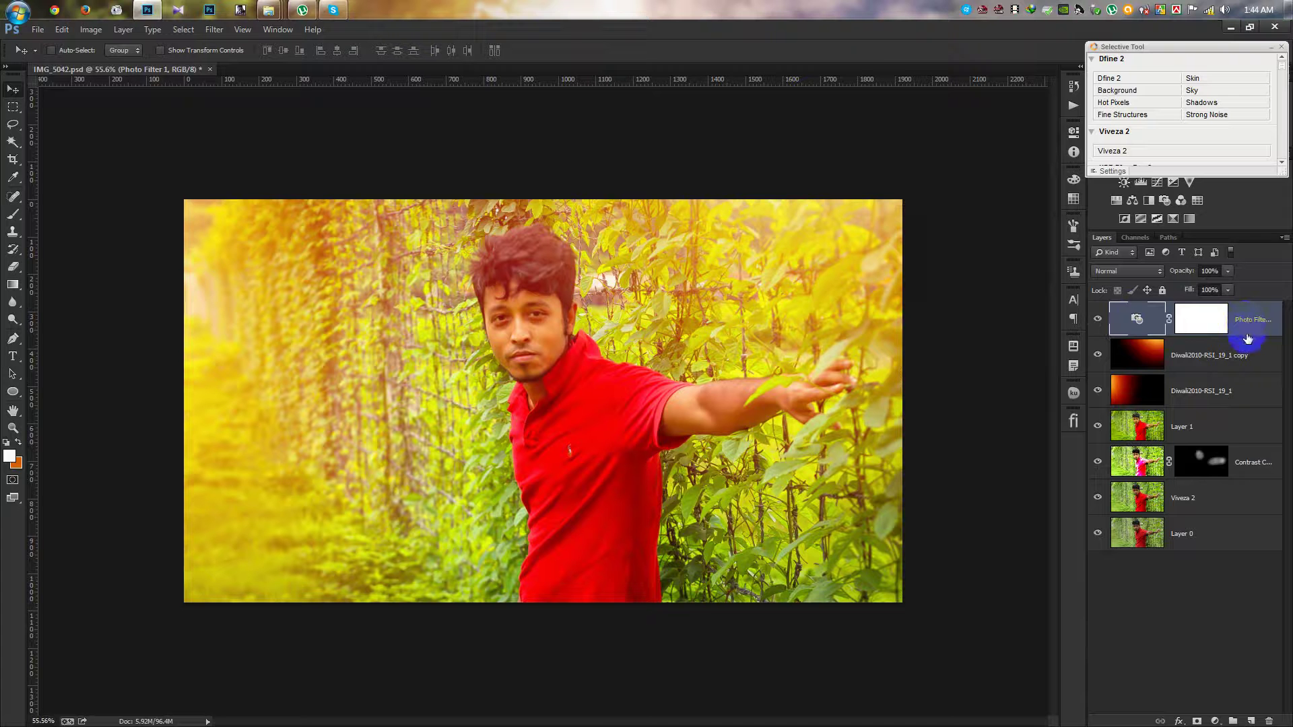
Stamp visible layers into merged Layer 2 and scroll the Nik panel to Color Efex Pro 4
{"action": "key", "text": "ctrl+shift+alt+e"}
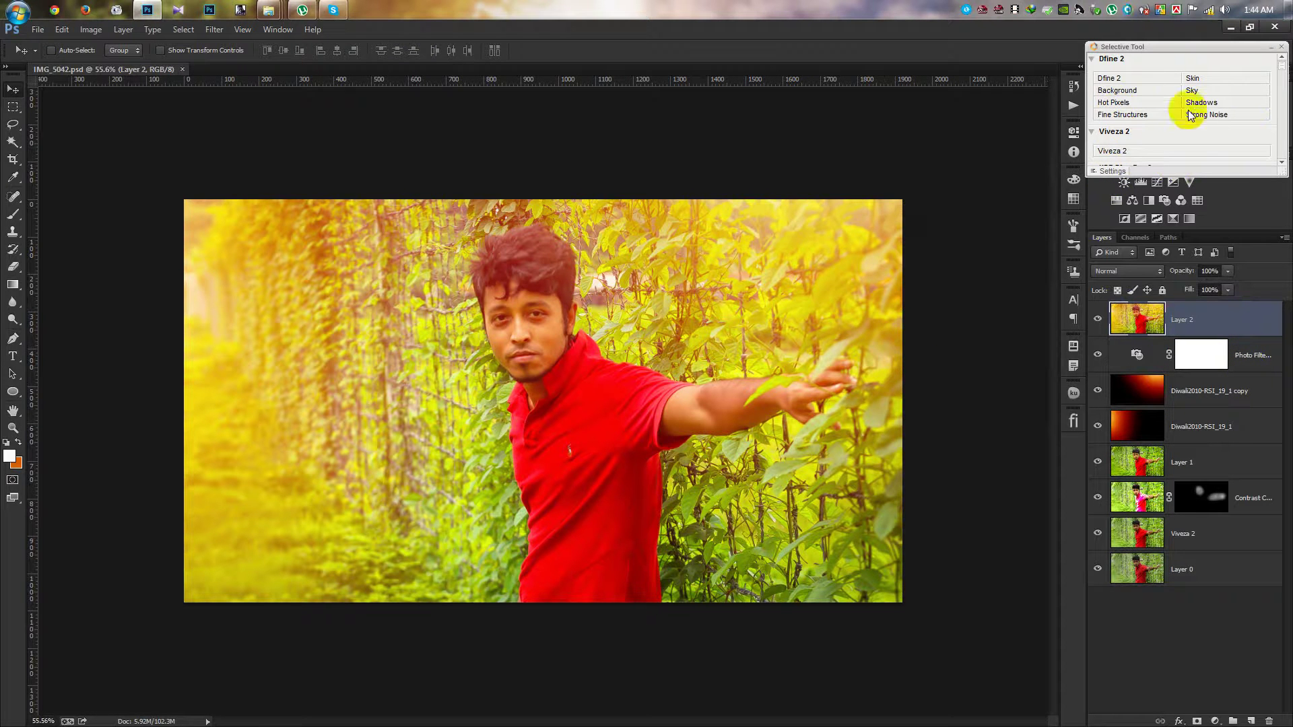
{"action": "left_click", "coordinate": [1281, 162]}
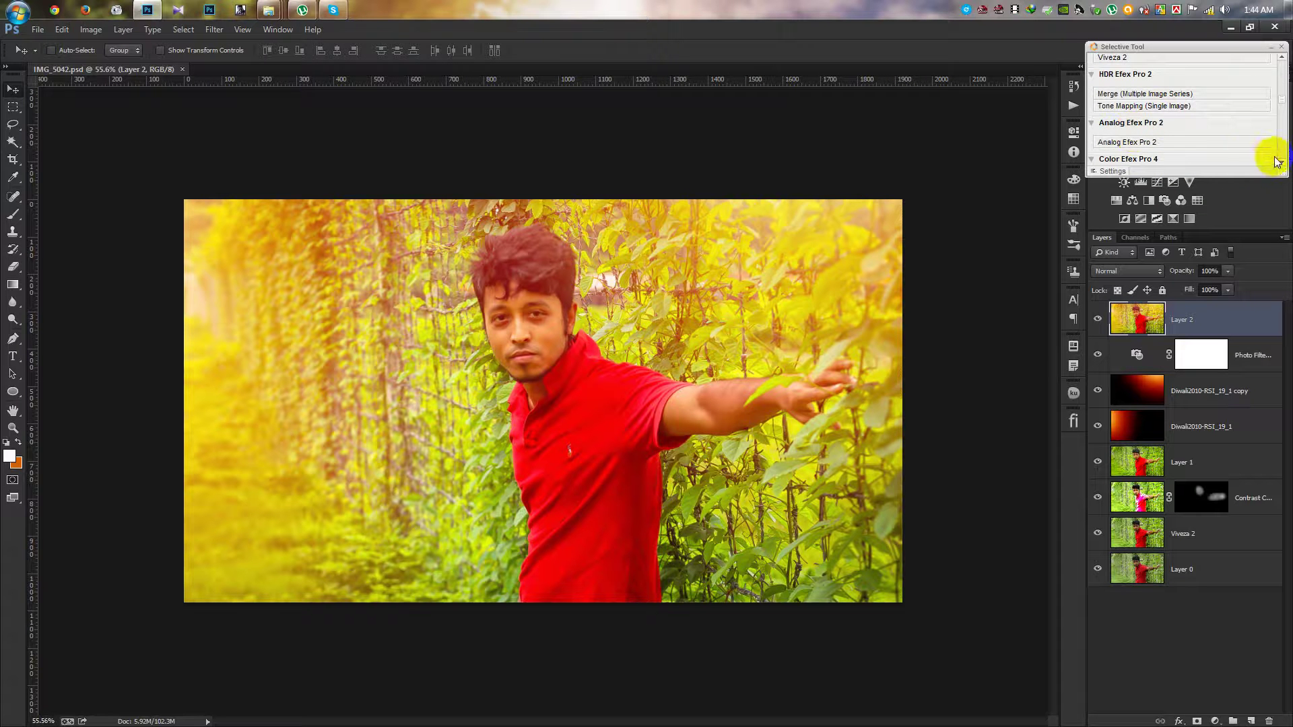
{"action": "left_click", "coordinate": [1281, 162]}
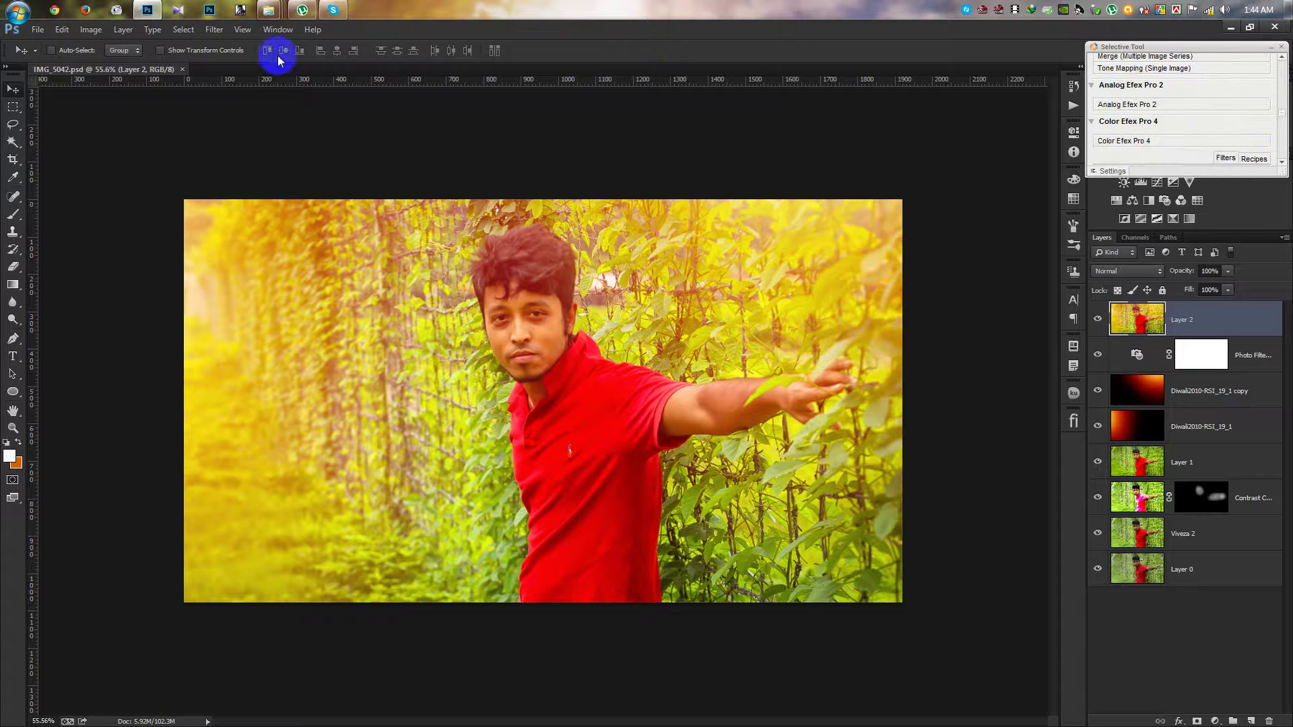
{"action": "left_click", "coordinate": [1152, 146]}
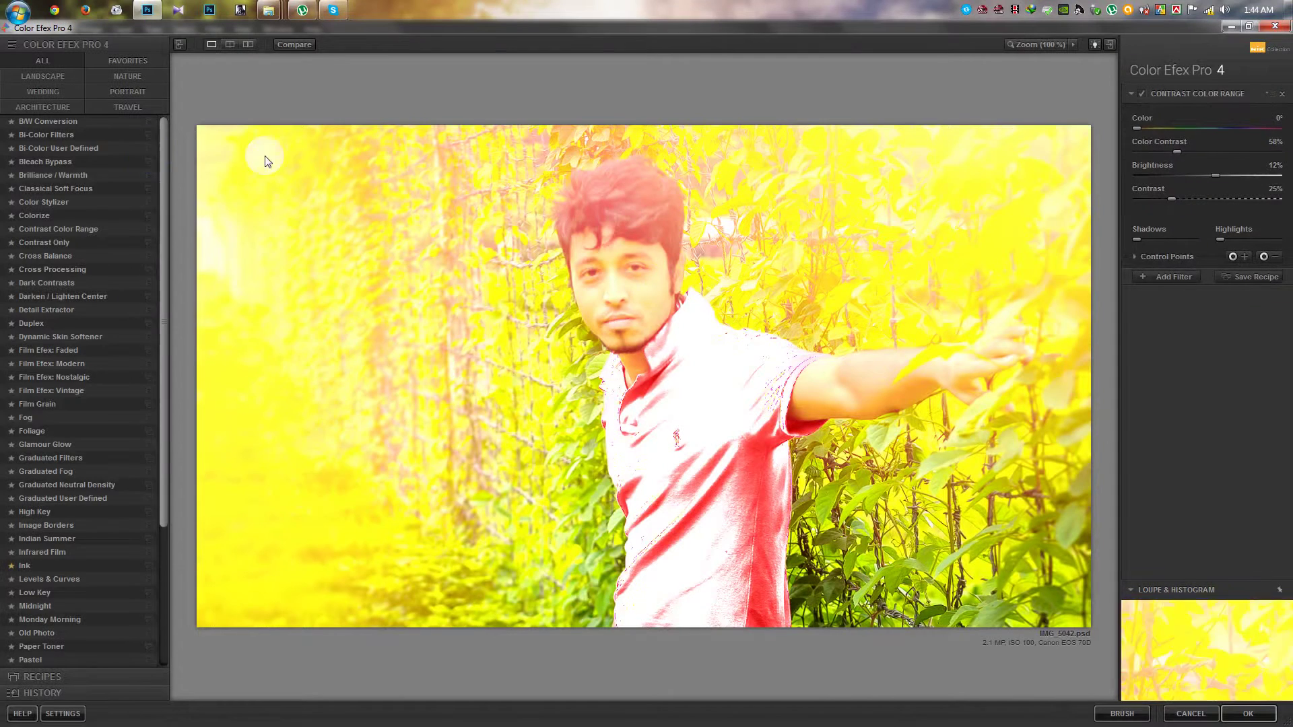
{"action": "left_click", "coordinate": [110, 195]}
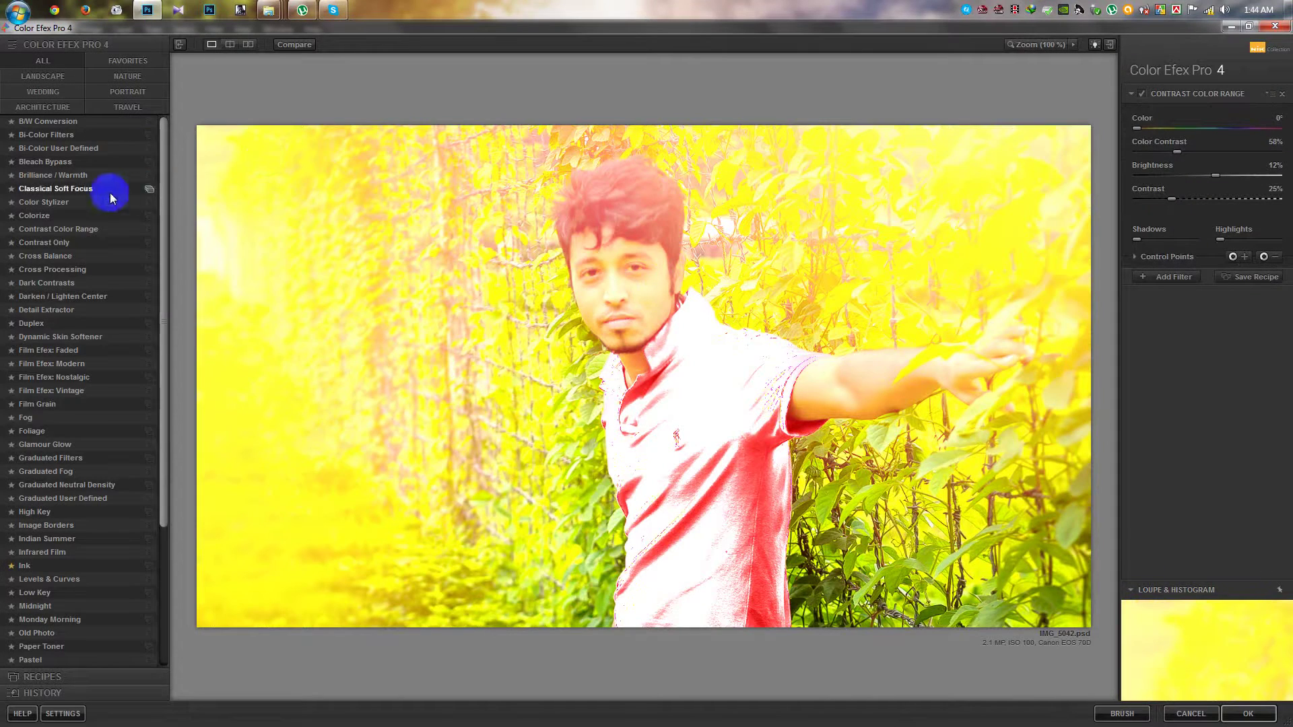
{"action": "left_click", "coordinate": [57, 263]}
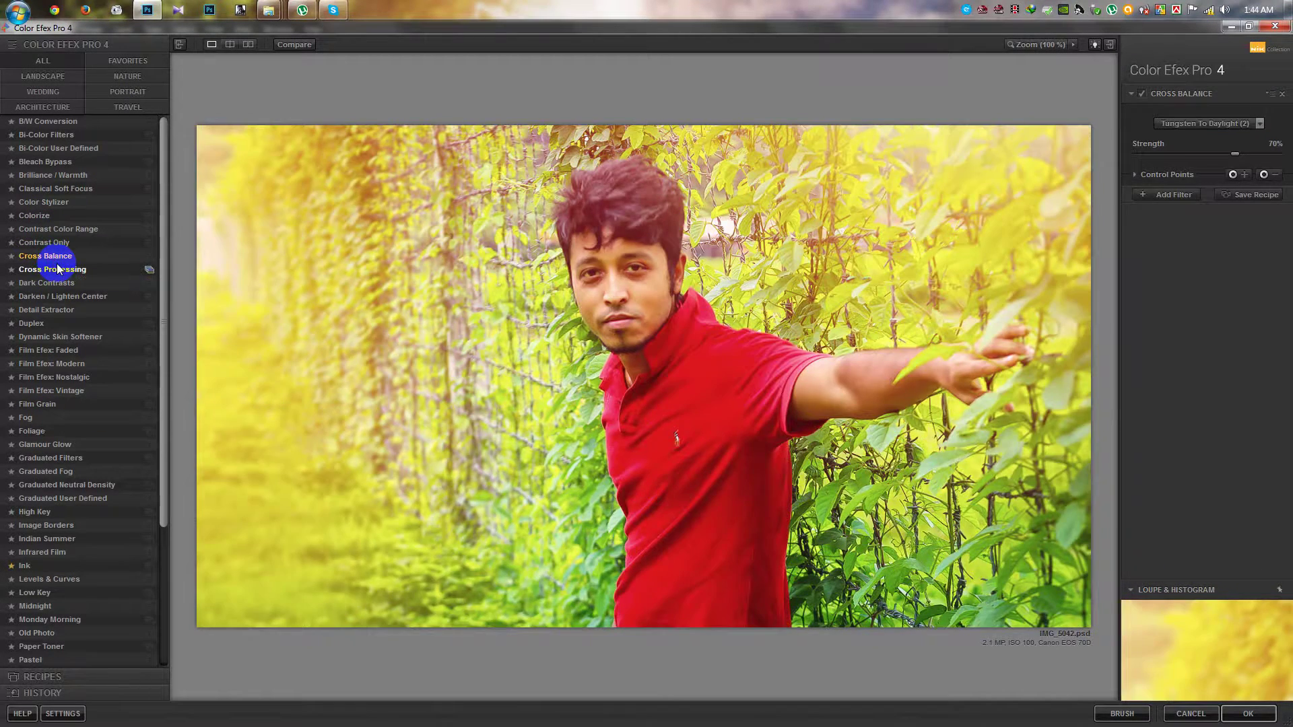
{"action": "left_click", "coordinate": [58, 269]}
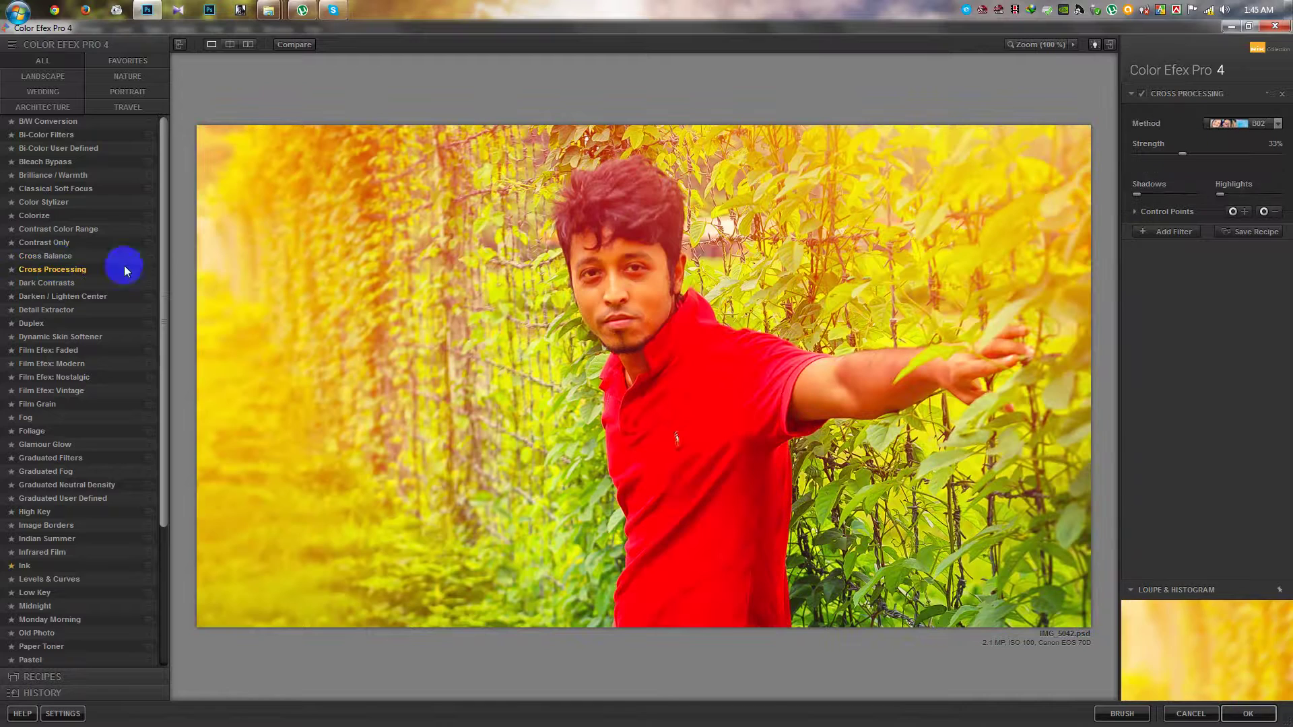
{"action": "left_click", "coordinate": [1222, 123]}
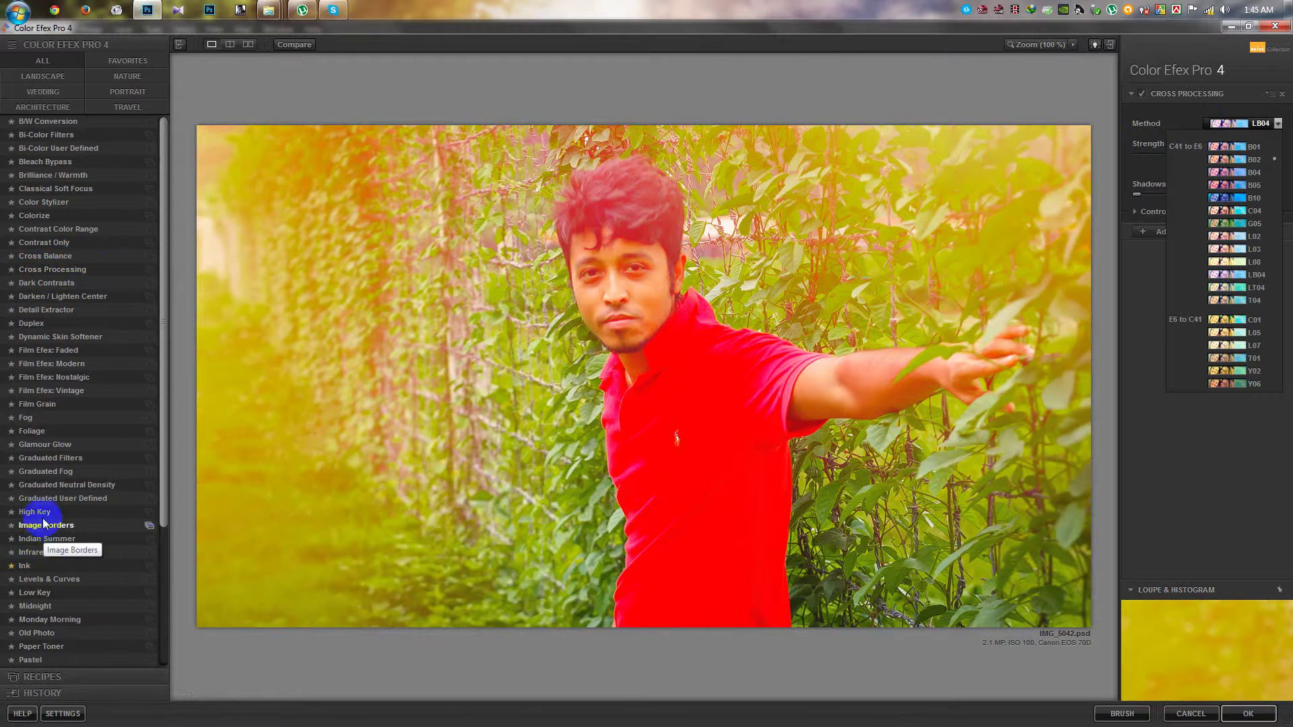
{"action": "left_click", "coordinate": [32, 432]}
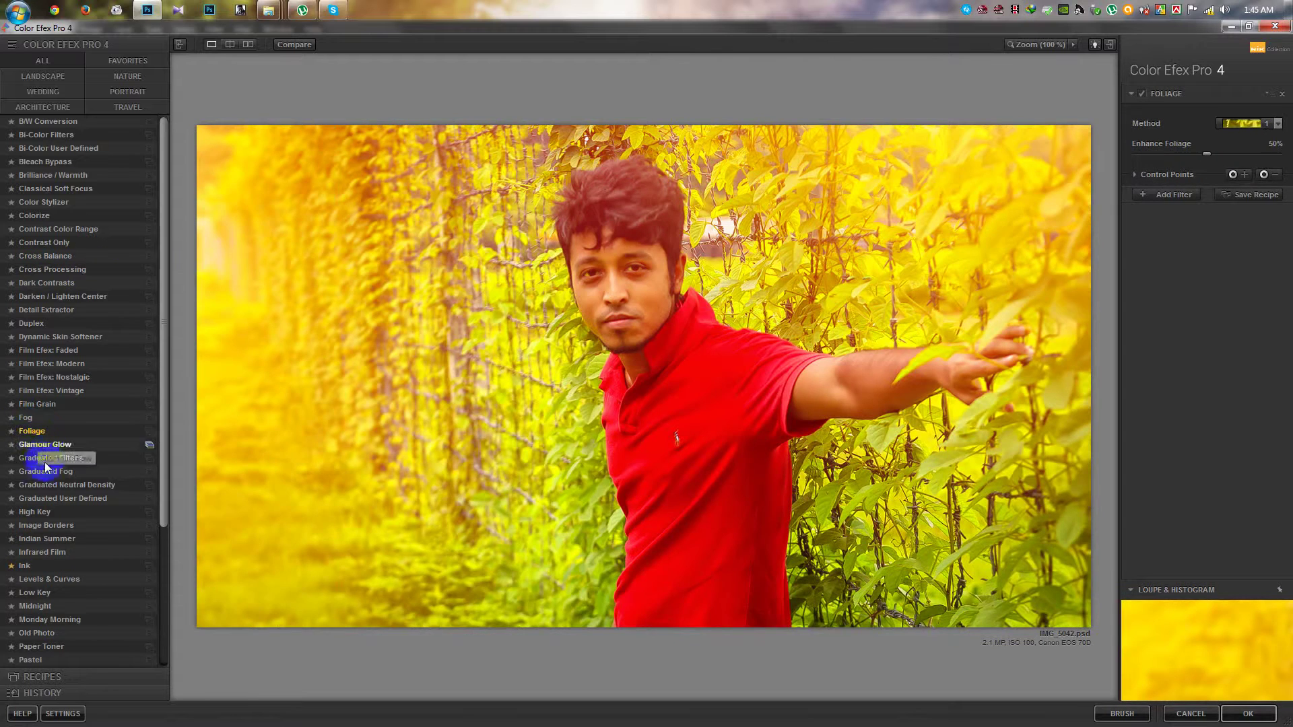
{"action": "left_click", "coordinate": [45, 541]}
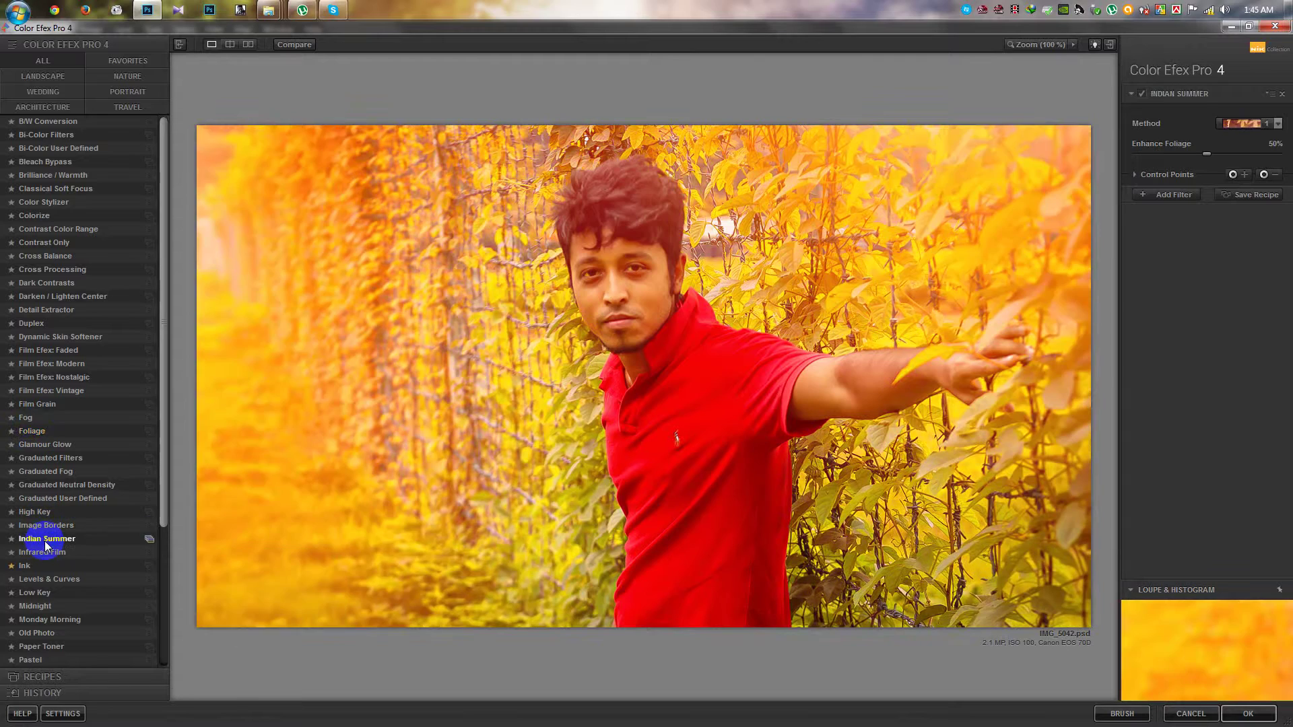
{"action": "left_click", "coordinate": [36, 633]}
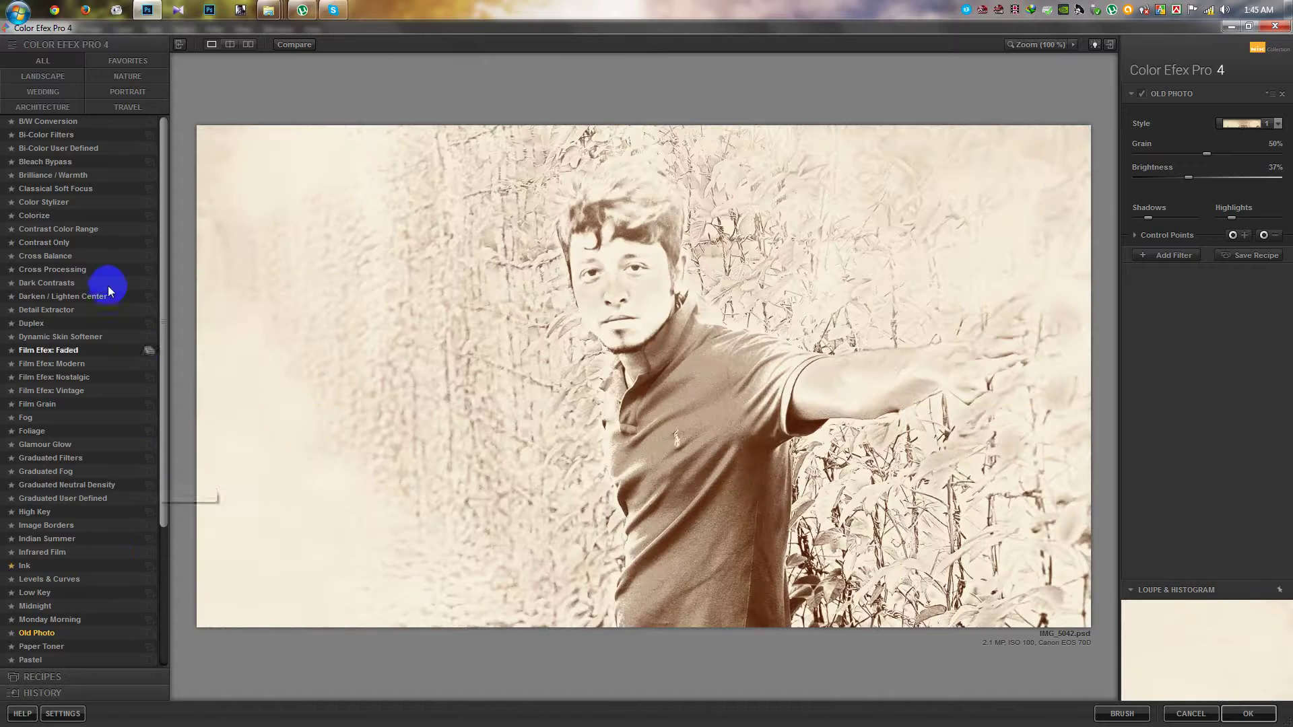
{"action": "left_click", "coordinate": [46, 311]}
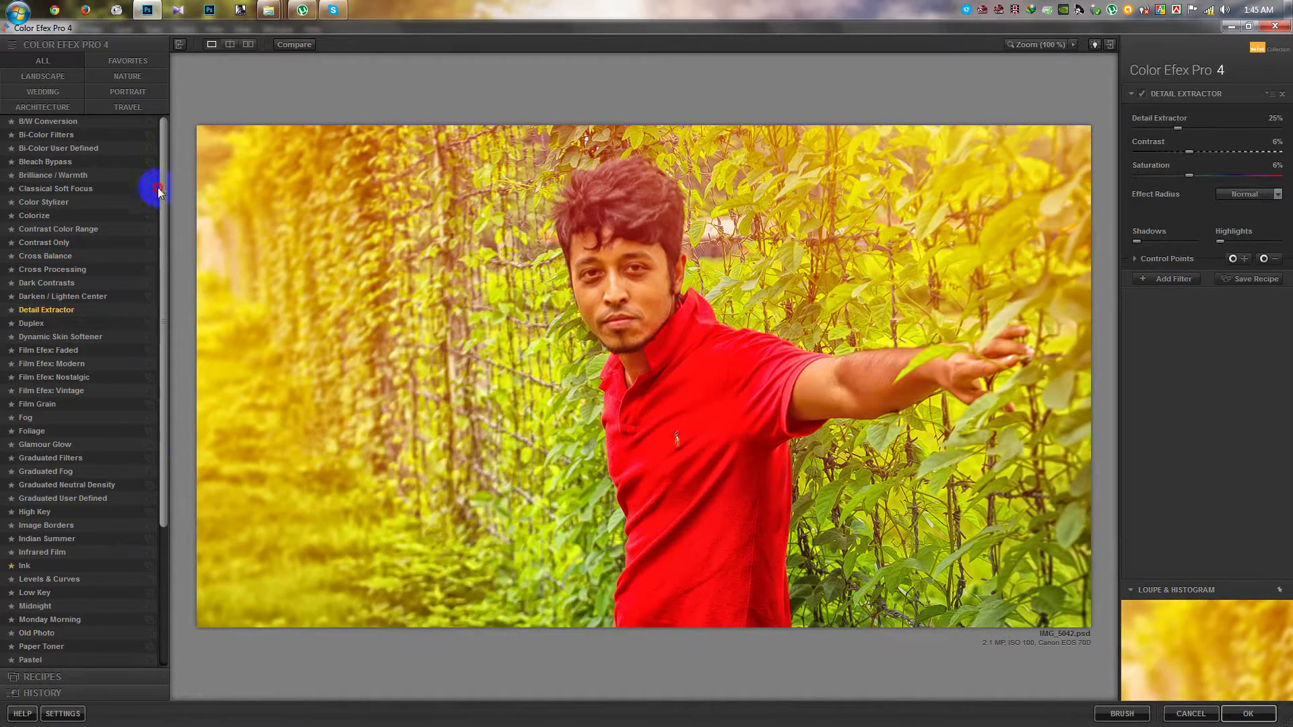
{"action": "left_click_drag", "start_coordinate": [165, 256], "coordinate": [164, 394]}
{"action": "left_click", "coordinate": [34, 595]}
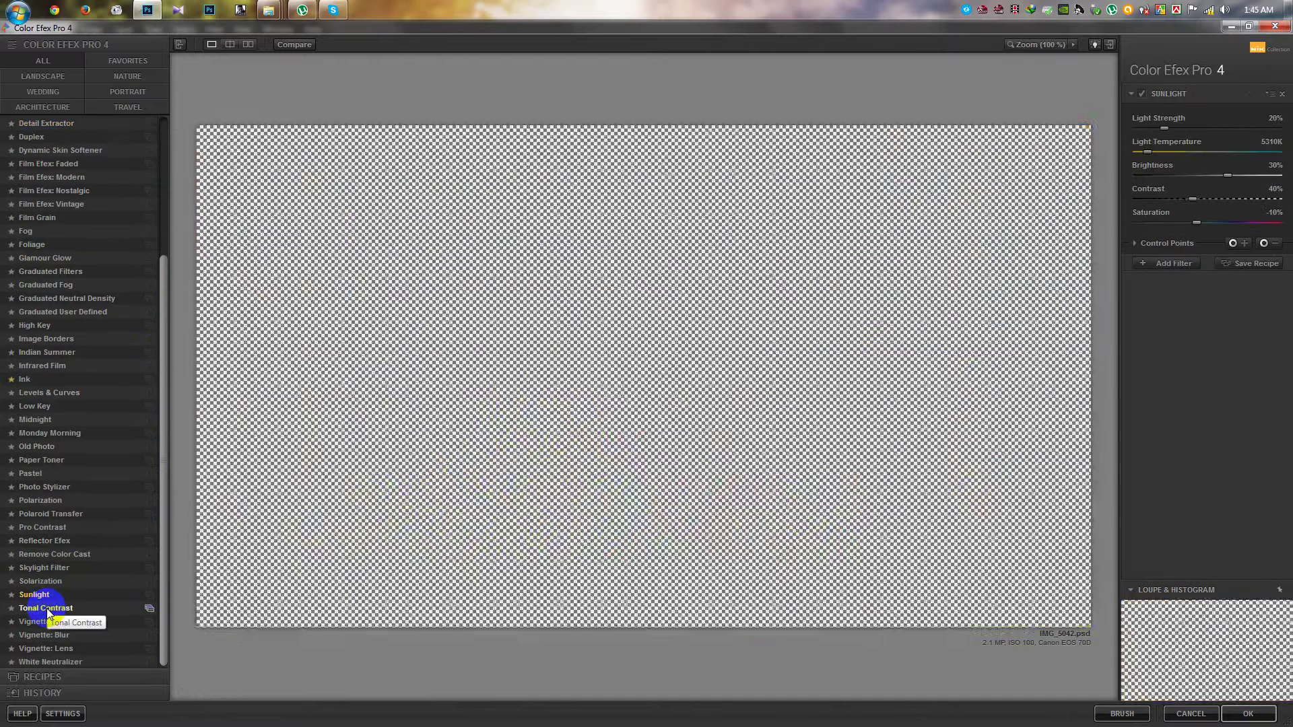
{"action": "left_click", "coordinate": [46, 608]}
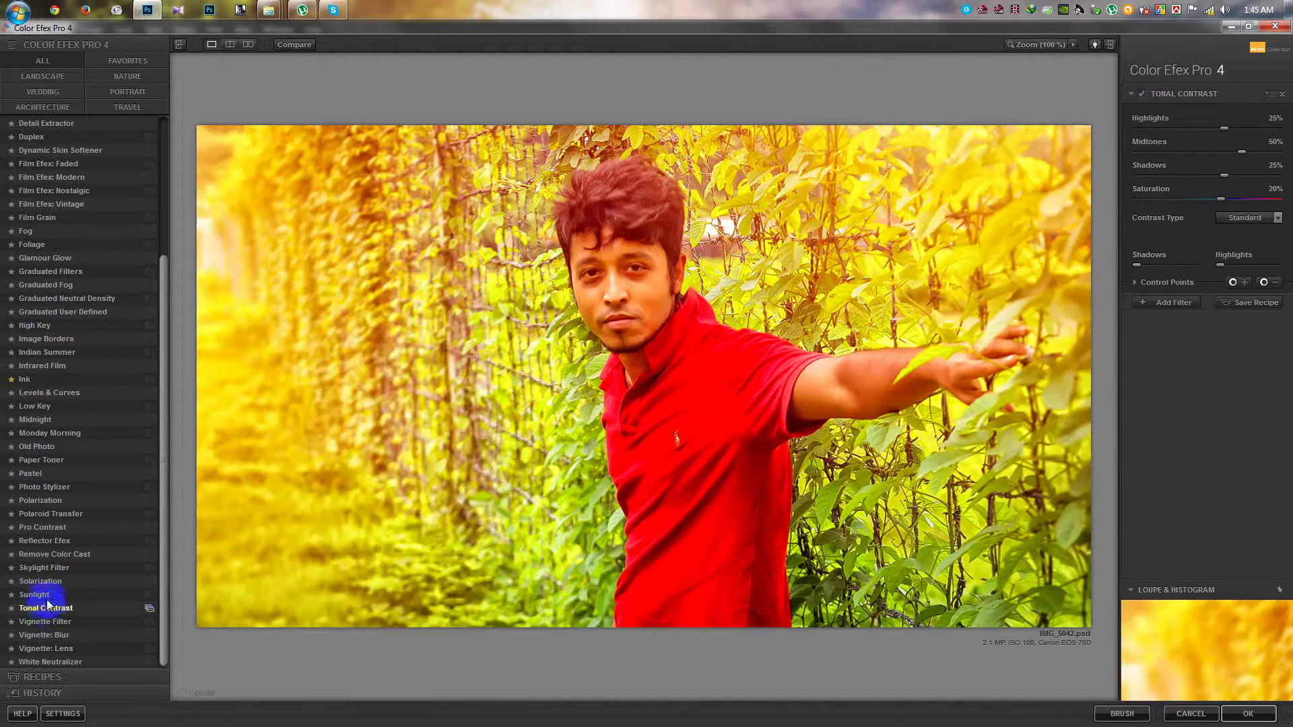
{"action": "left_click", "coordinate": [47, 258]}
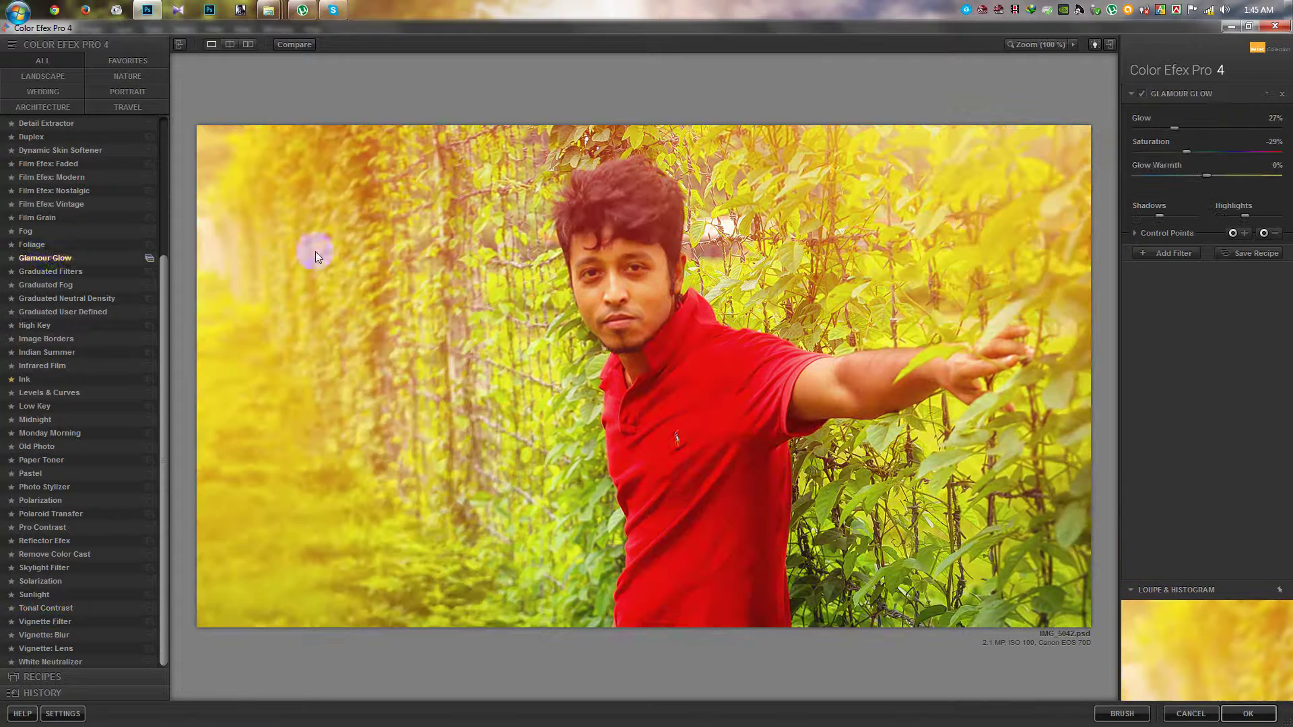
{"action": "left_click", "coordinate": [1190, 715]}
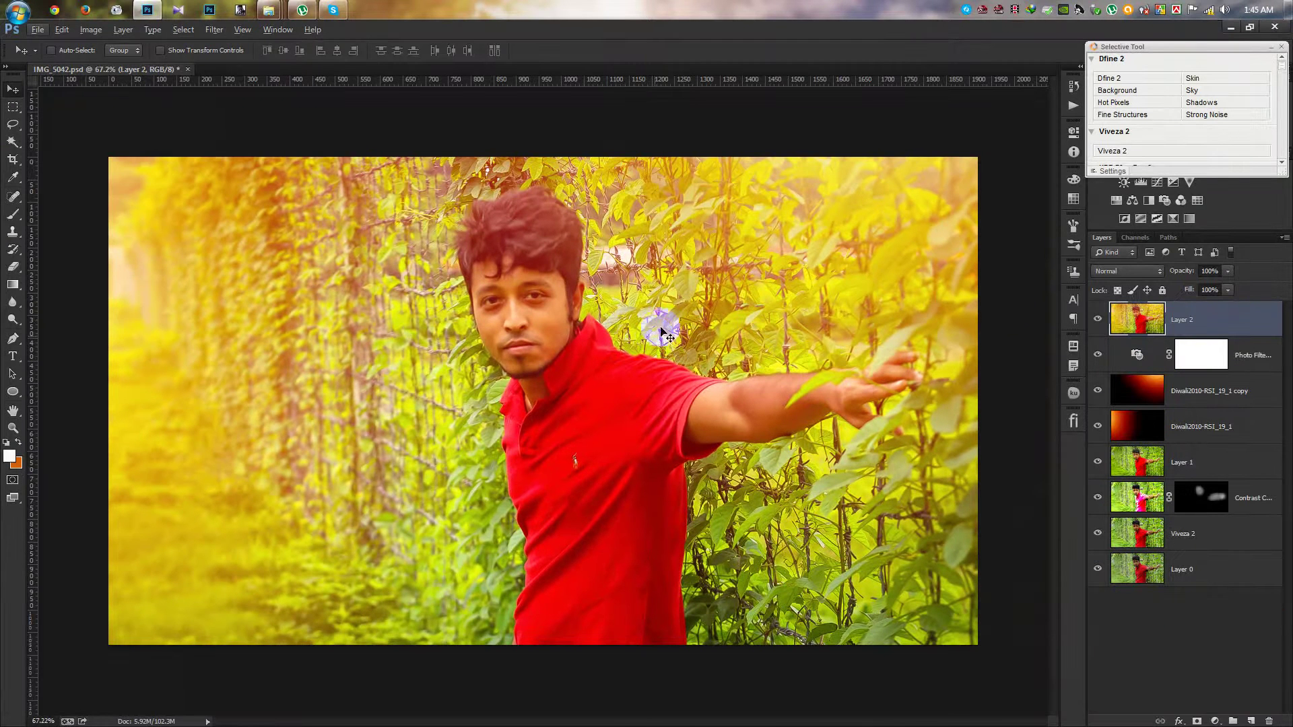
Compare the flare glow layers' visibility, keeping the right-side glow shown
{"action": "left_click_drag", "start_coordinate": [1097, 319], "coordinate": [1105, 422]}
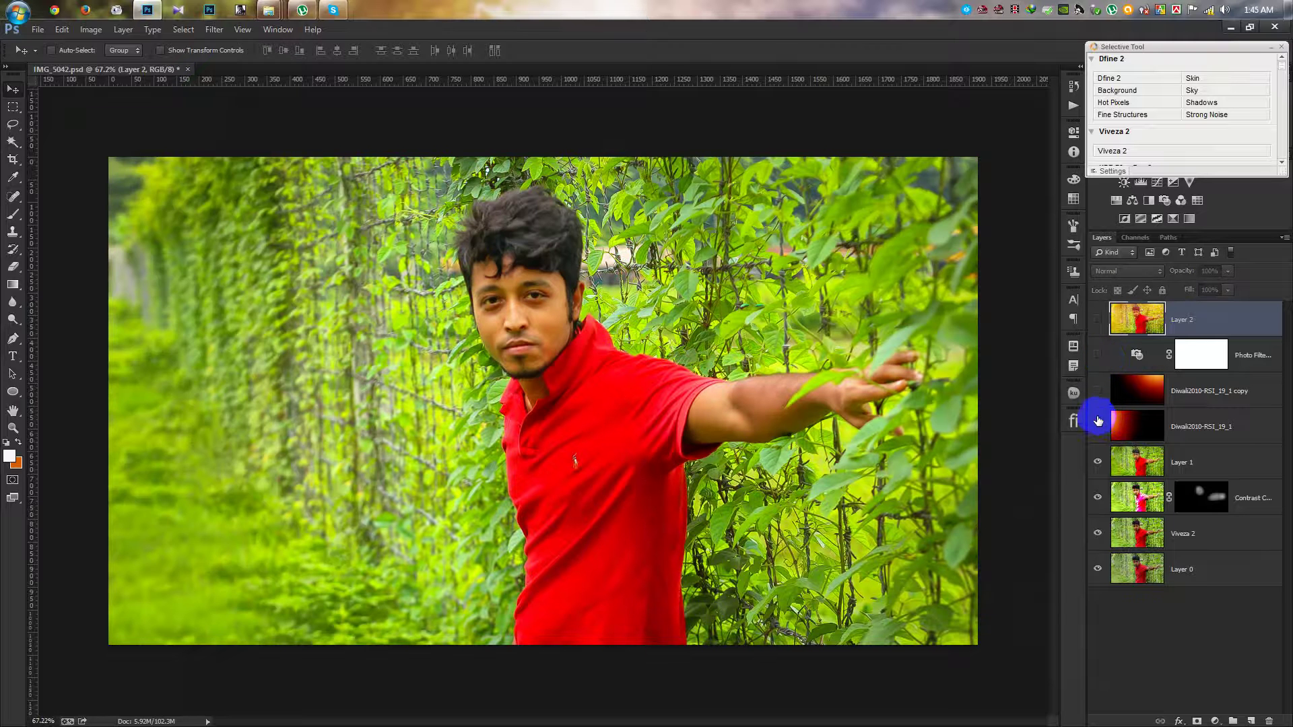
{"action": "left_click", "coordinate": [1097, 425]}
{"action": "left_click", "coordinate": [1097, 391]}
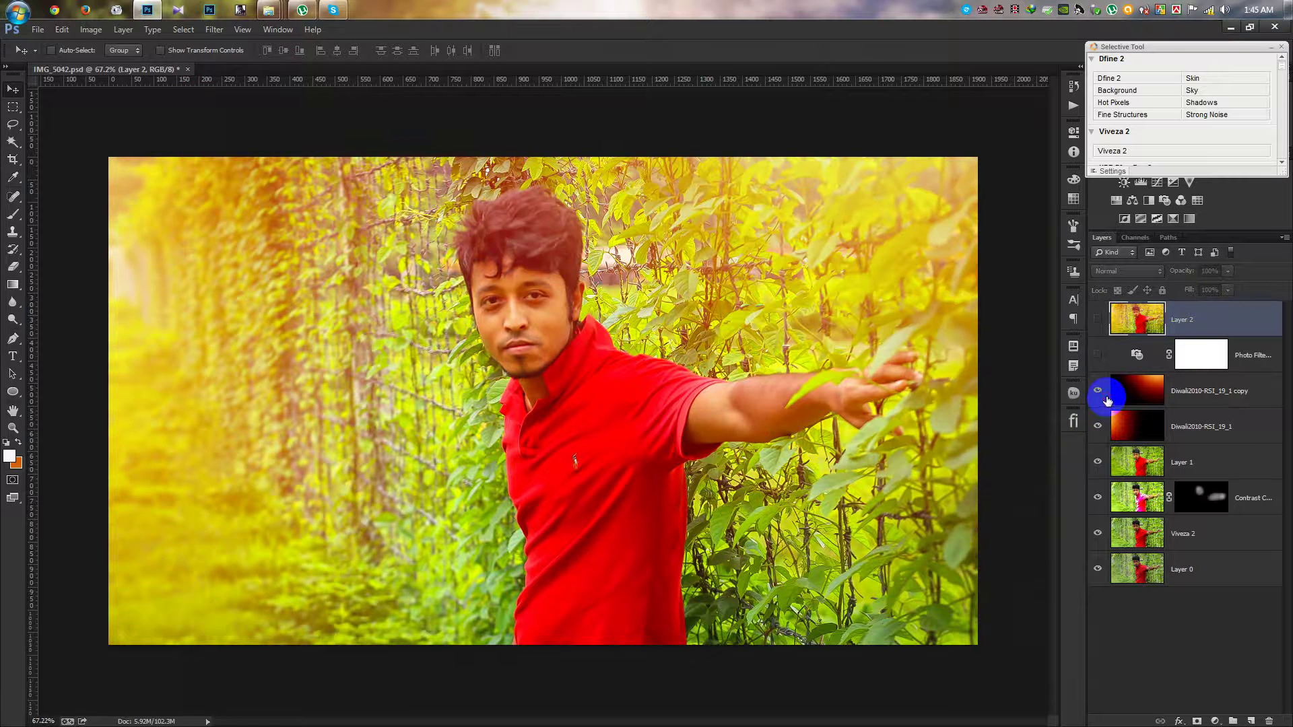
{"action": "left_click", "coordinate": [1092, 426]}
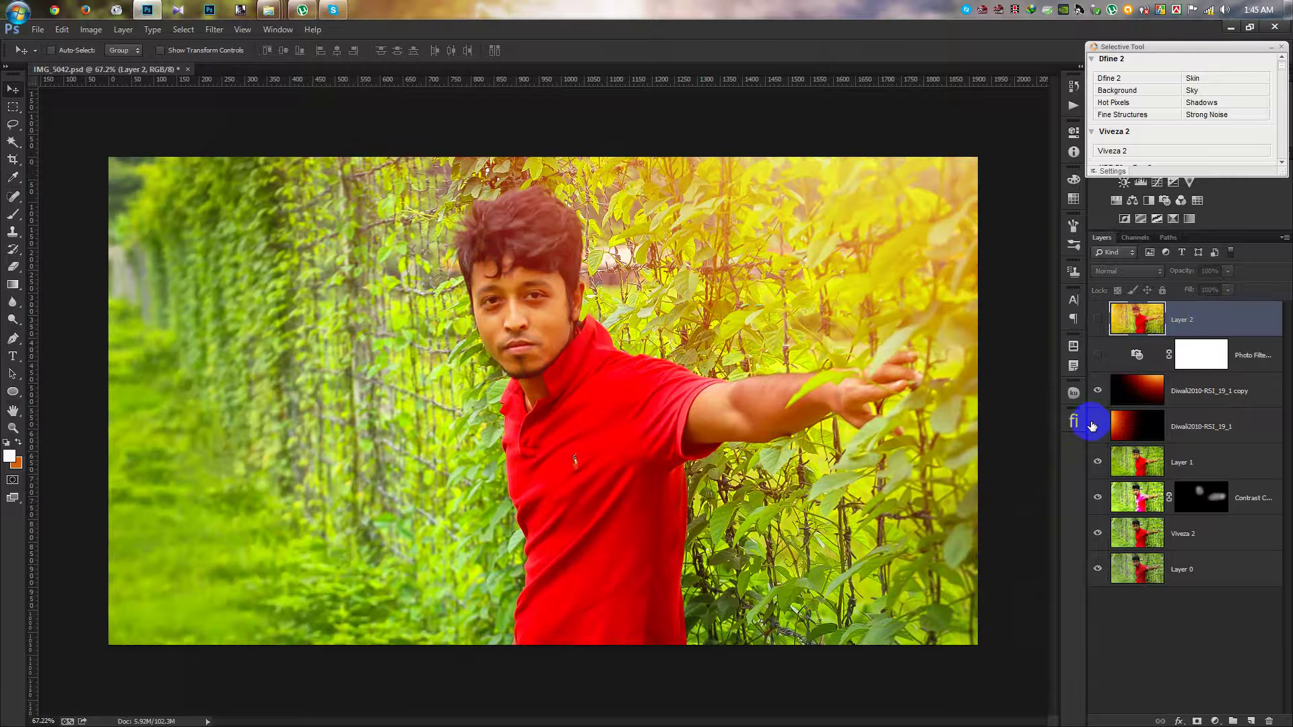
{"action": "left_click", "coordinate": [1172, 394]}
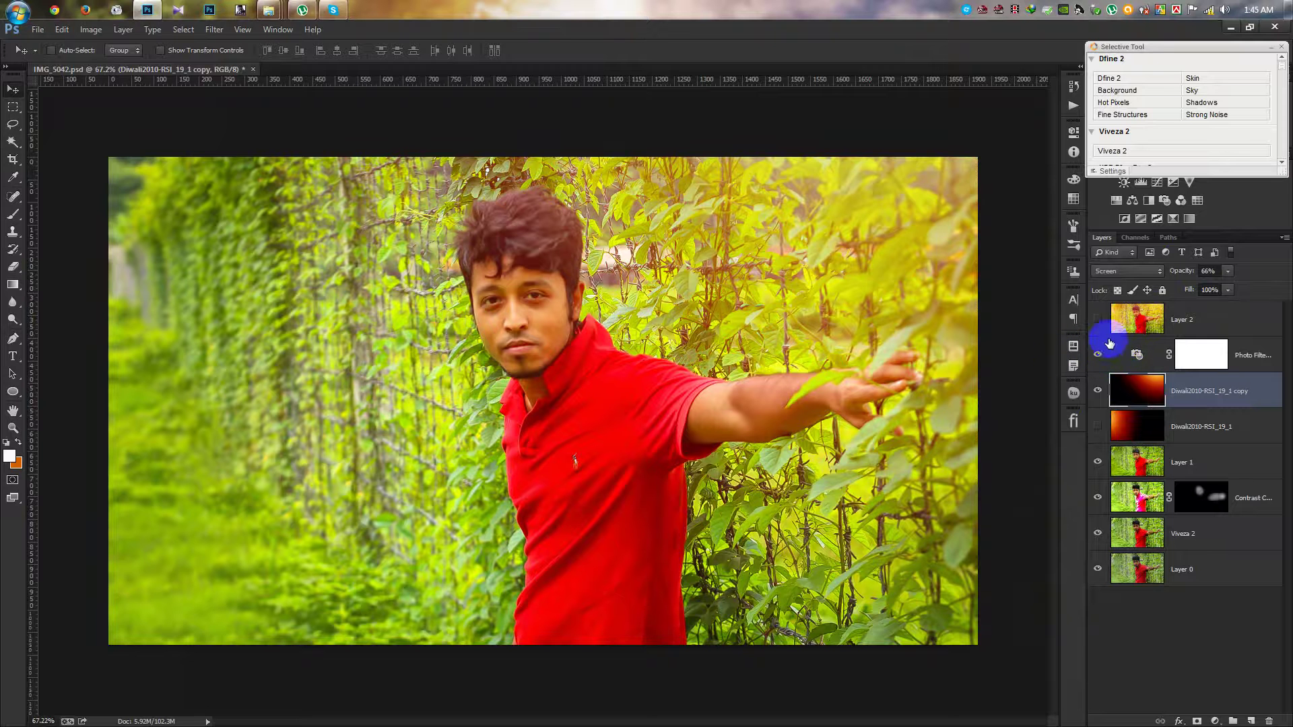
Delete the hidden Layer 2 and the original flare layer Diwali2010-RSI_19_1
{"action": "left_click", "coordinate": [1131, 325]}
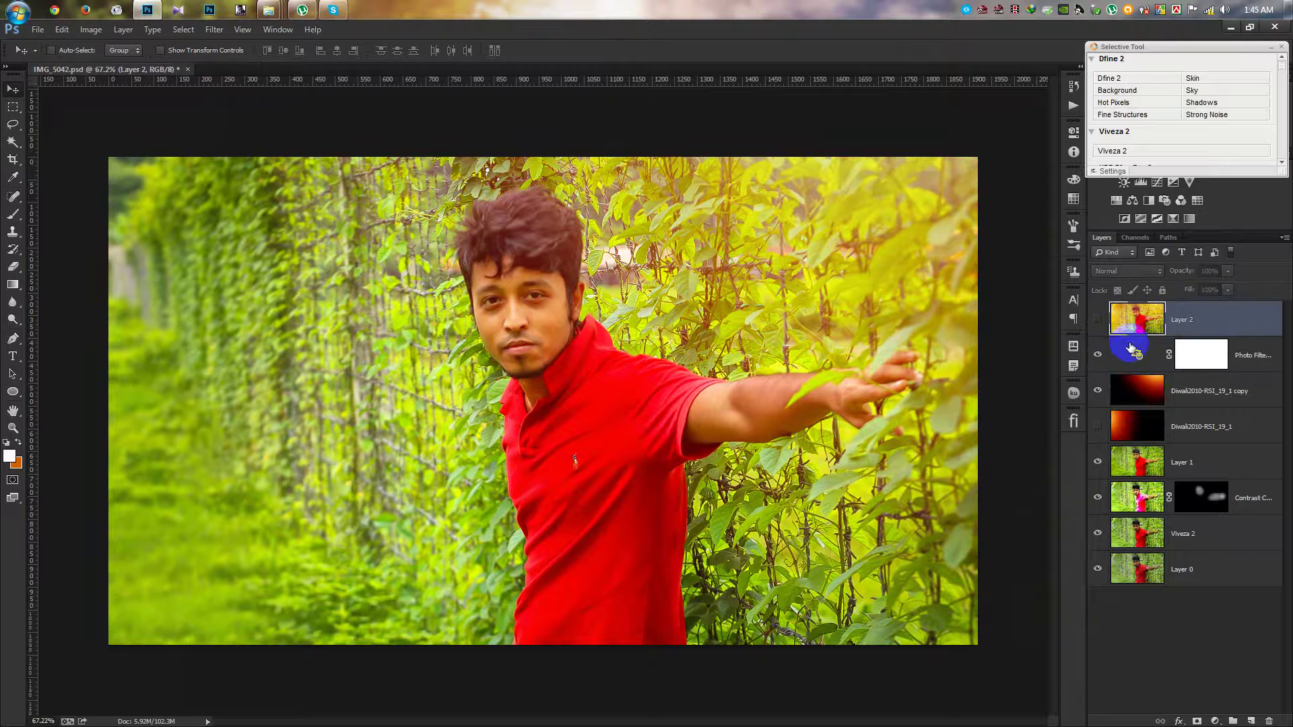
{"action": "left_click", "coordinate": [1212, 430]}
{"action": "key", "text": "Delete"}
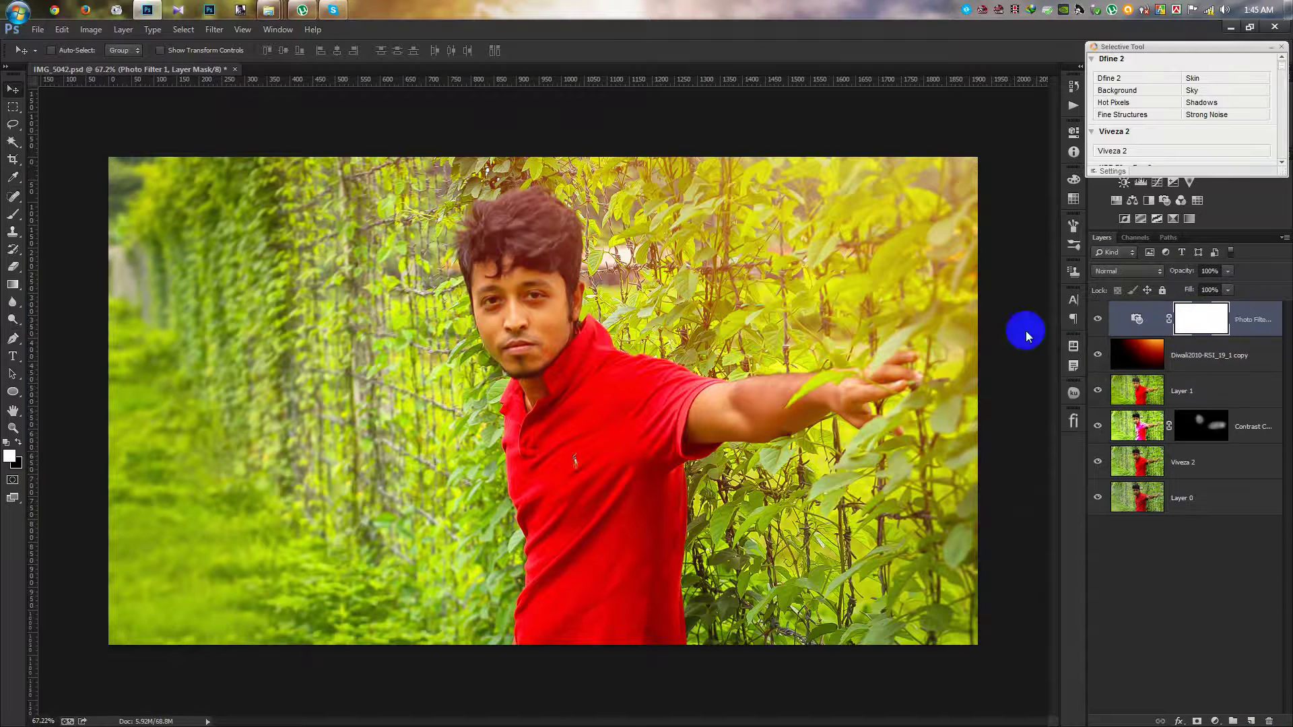
{"action": "key", "text": "Delete"}
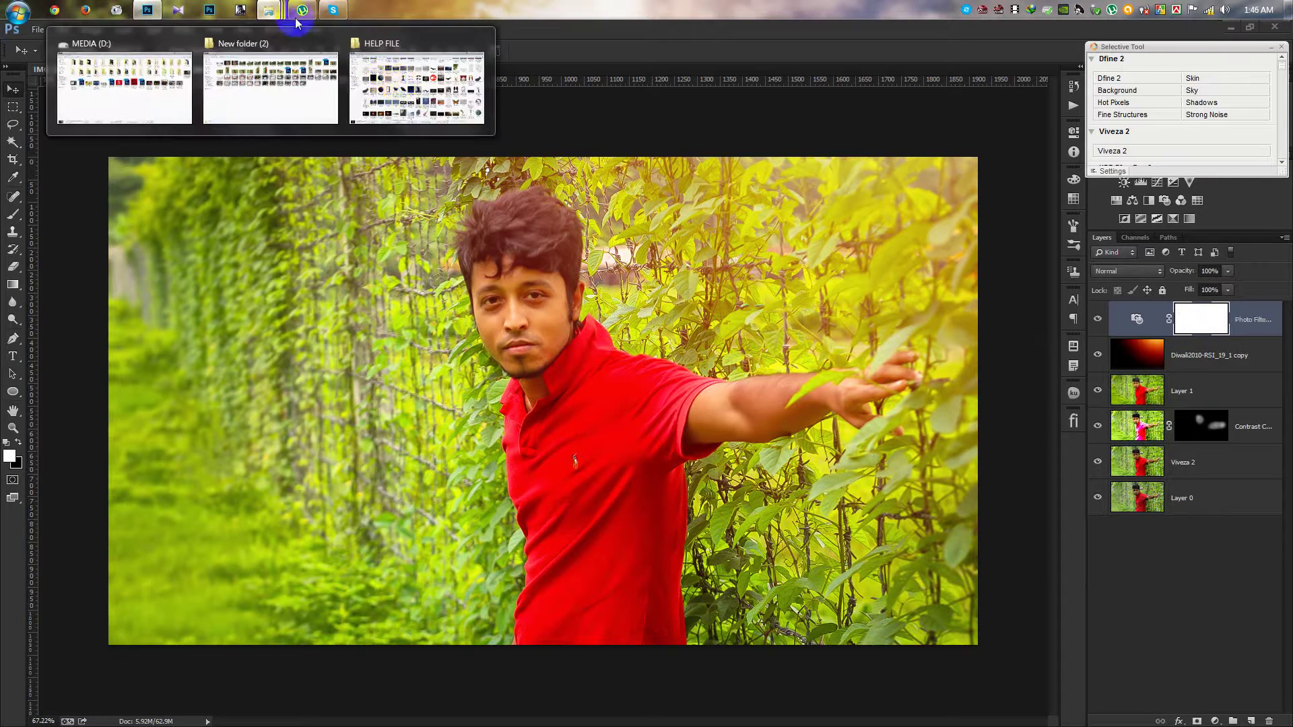
{"action": "mouse_move", "coordinate": [268, 11]}
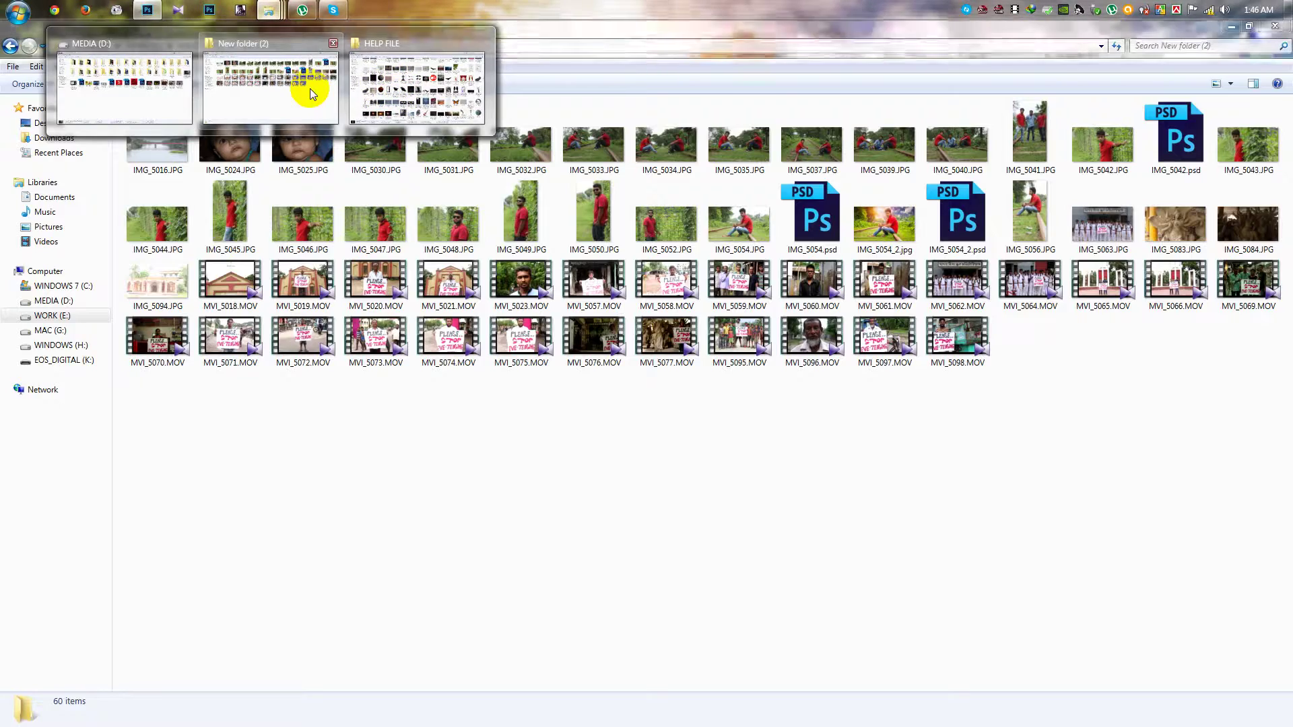
Browse MEDIA (D:) > My All Photoshoot > 100CANON and open the layered PSD in Photoshop
{"action": "left_click", "coordinate": [310, 88]}
{"action": "left_click", "coordinate": [67, 304]}
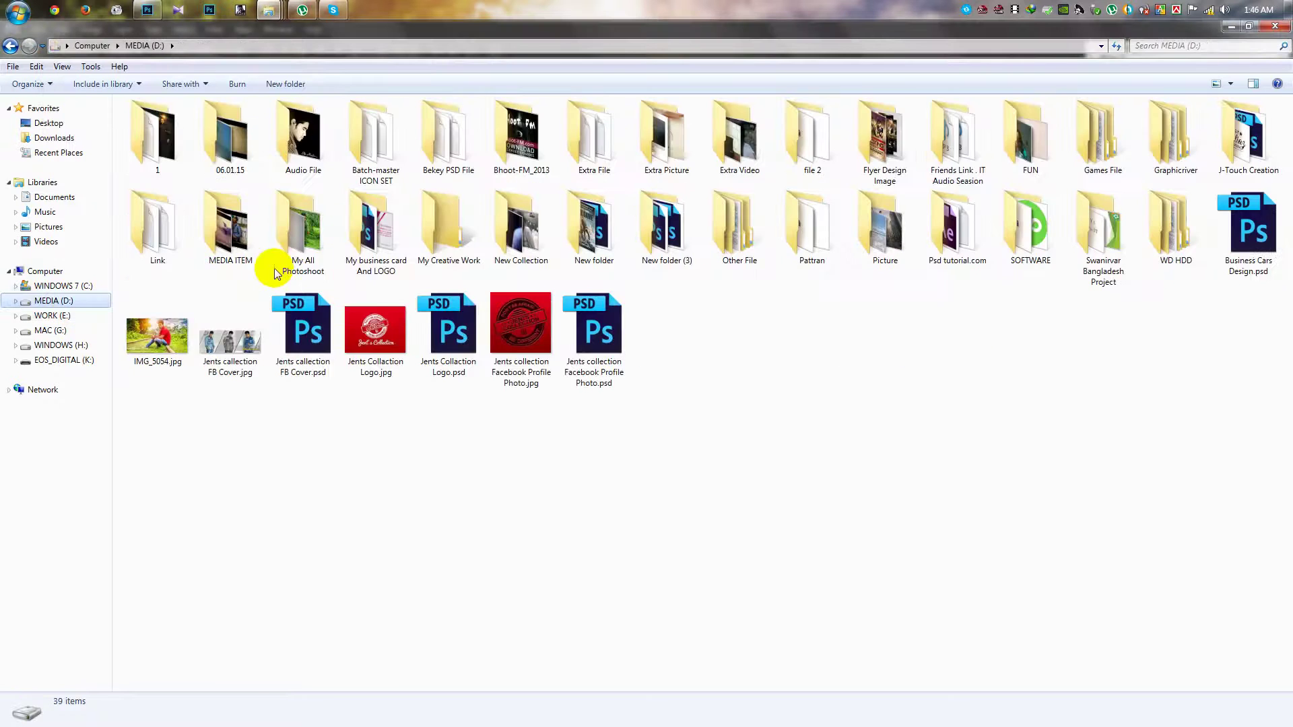
{"action": "double_click", "coordinate": [291, 264]}
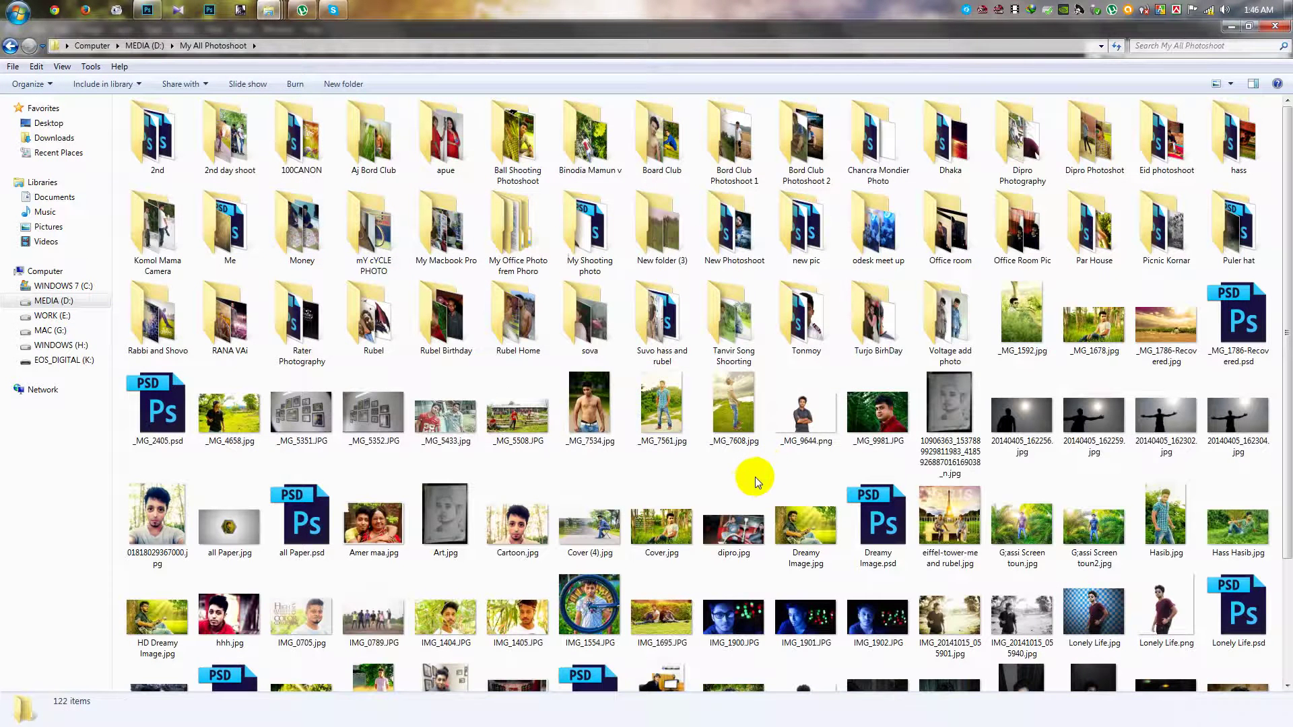
{"action": "scroll", "coordinate": [752, 482], "scroll_direction": "down", "scroll_amount": 2}
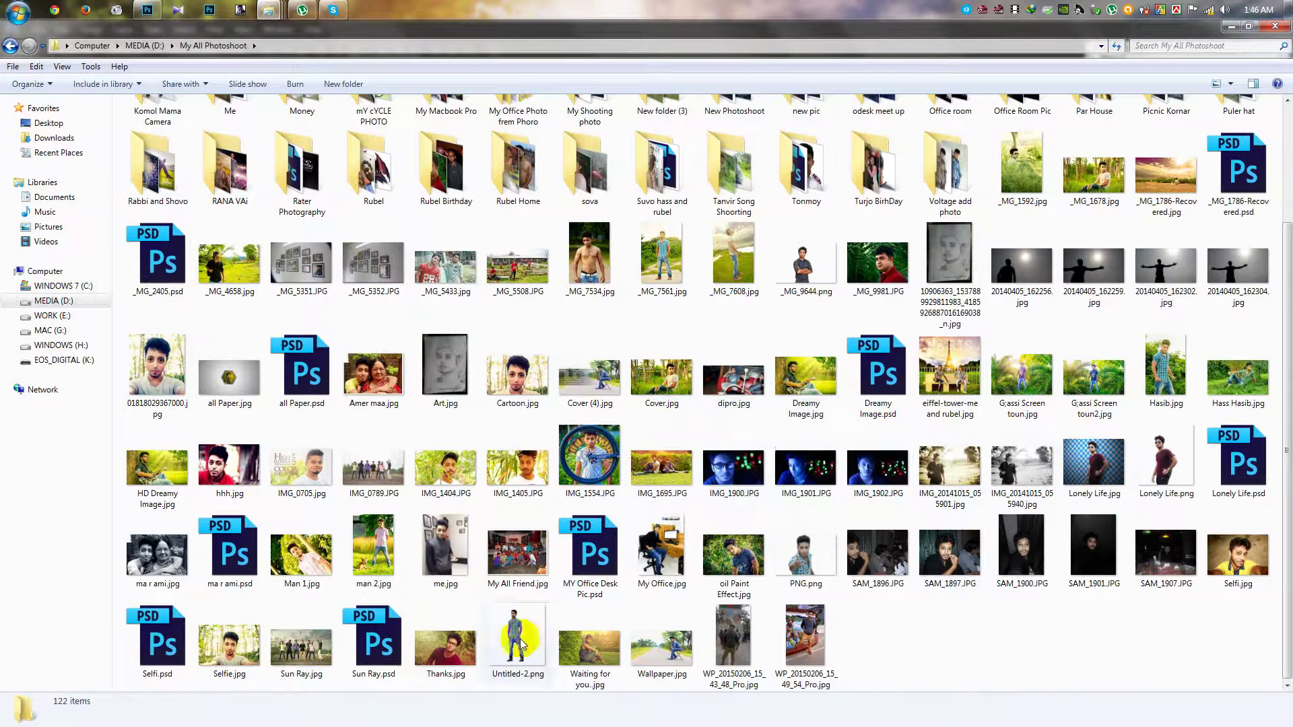
{"action": "left_click", "coordinate": [371, 643]}
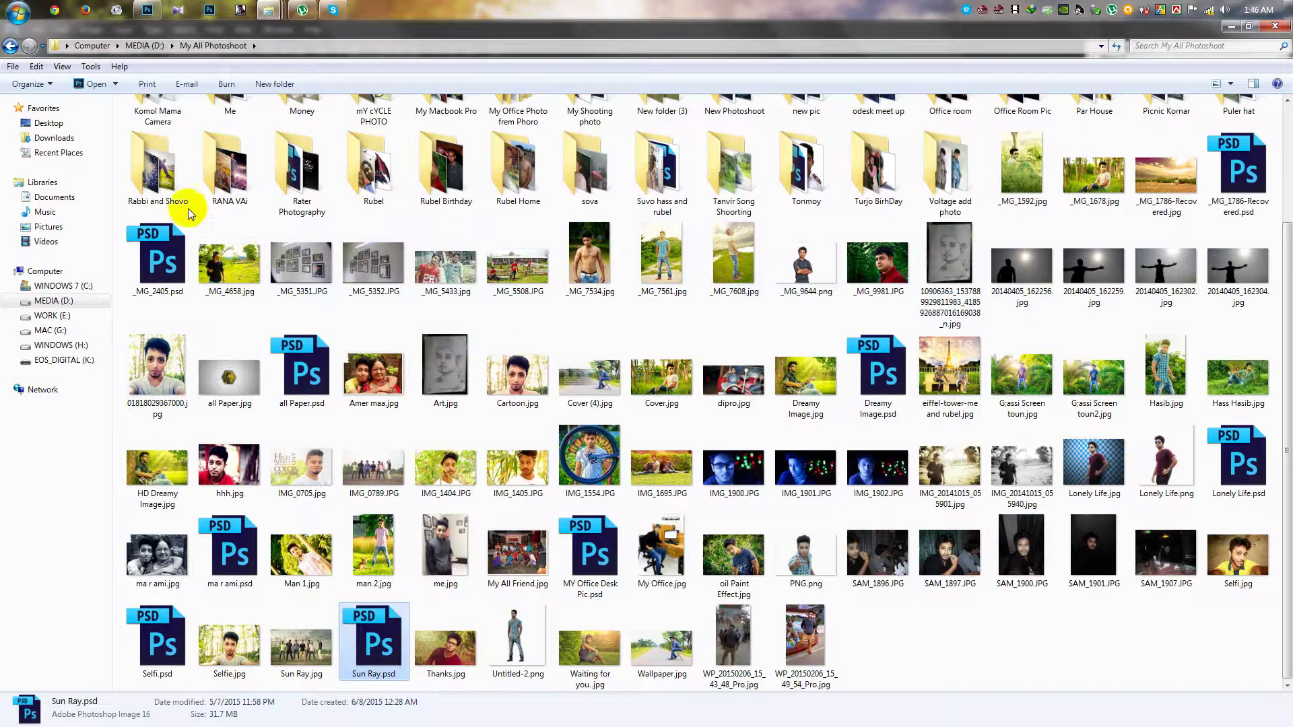
{"action": "double_click", "coordinate": [167, 172]}
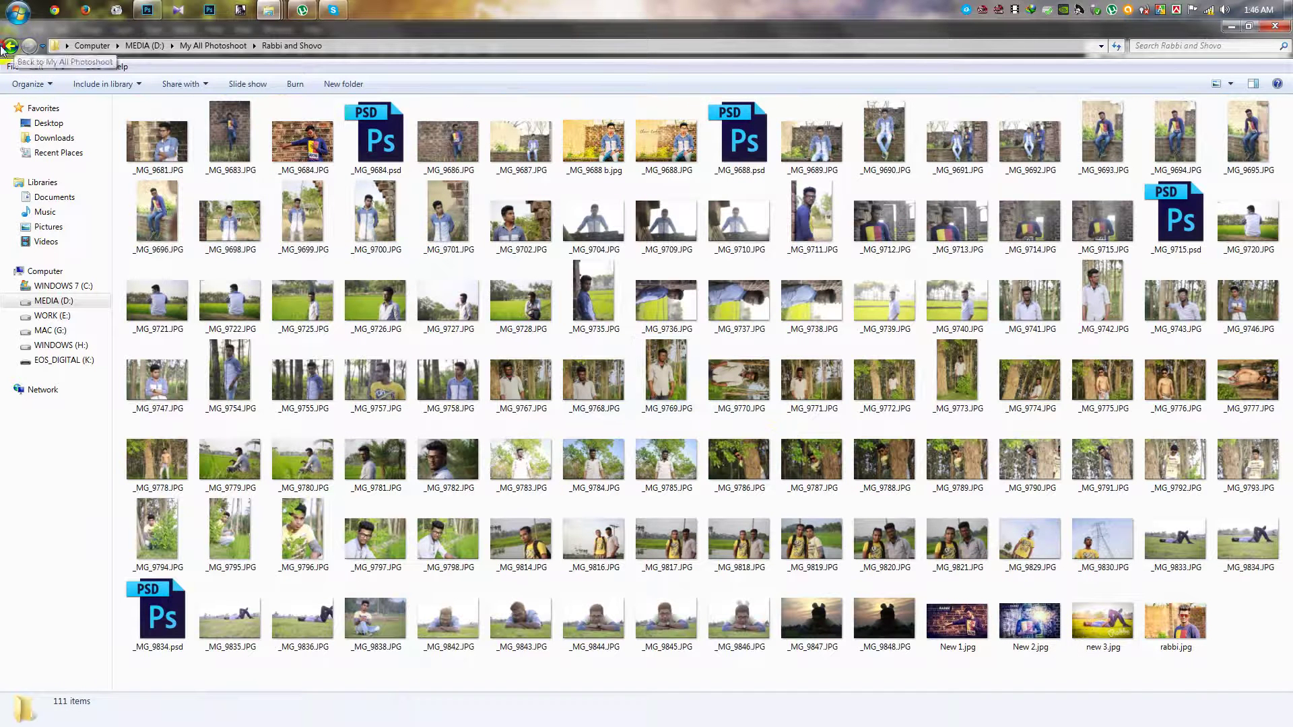
{"action": "left_click", "coordinate": [9, 47]}
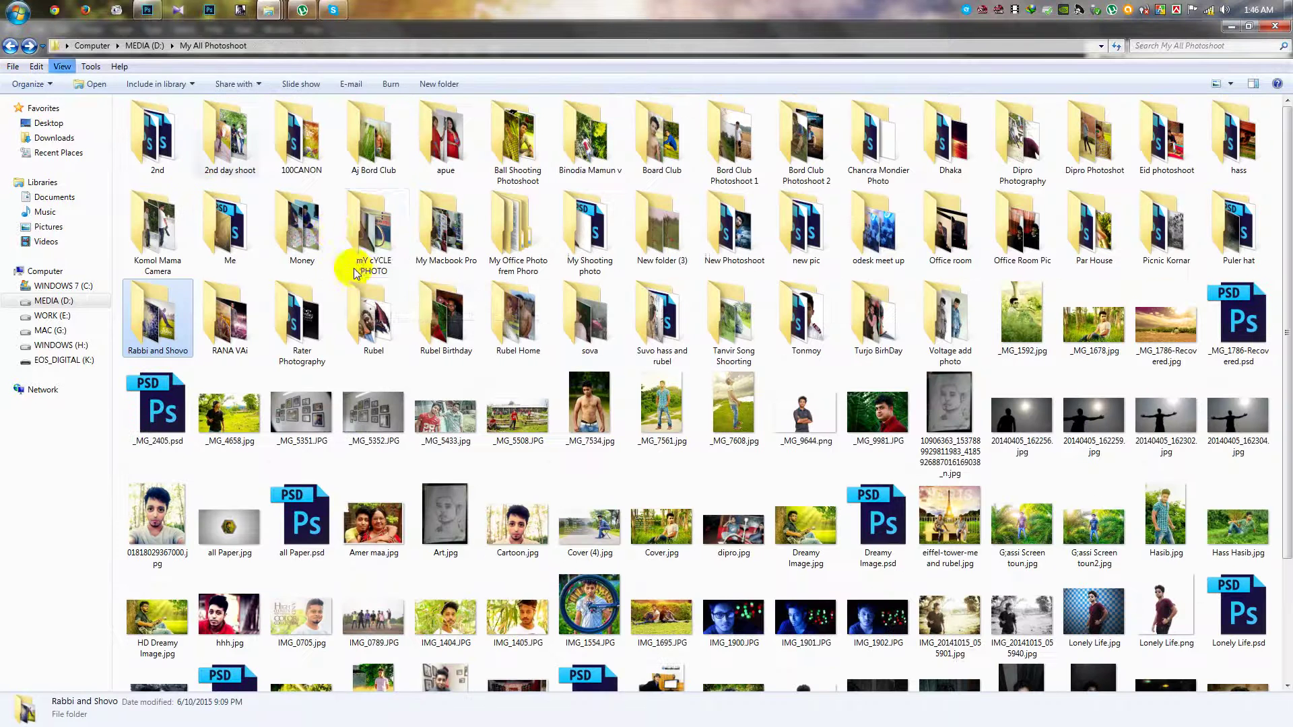
{"action": "double_click", "coordinate": [296, 167]}
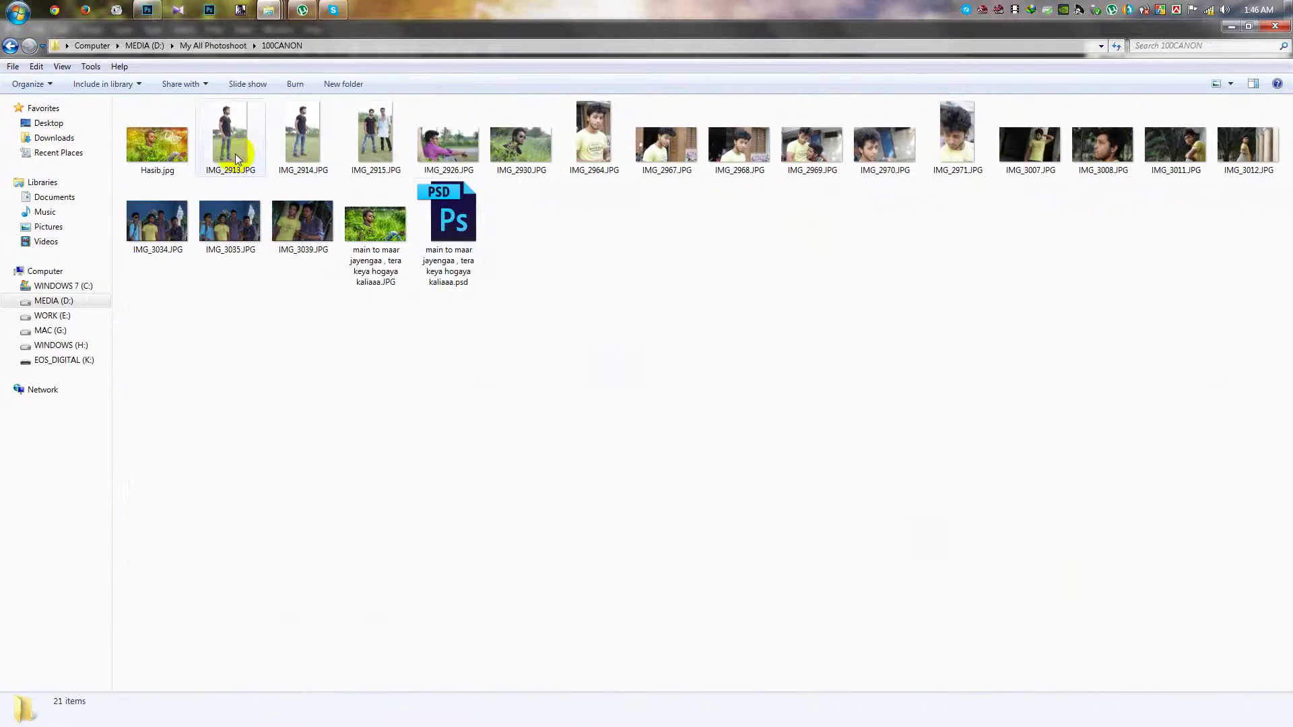
{"action": "double_click", "coordinate": [444, 219]}
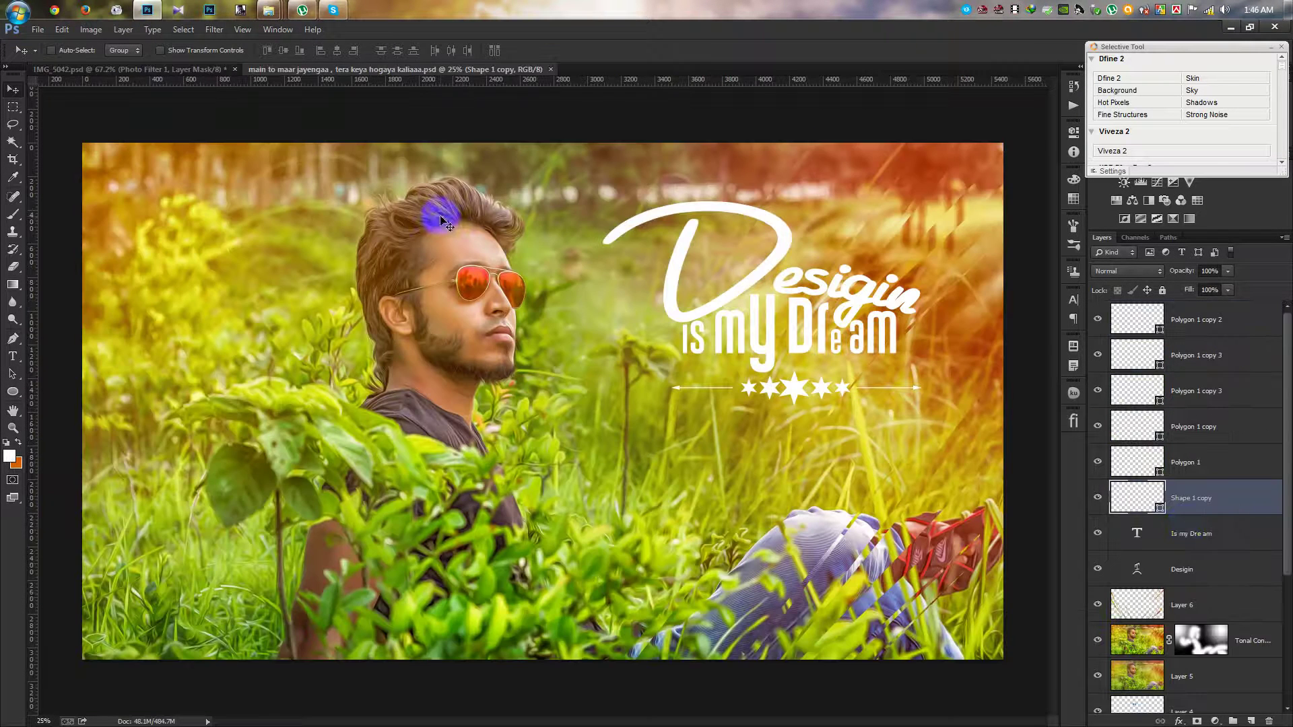
Group the typography and star layers and drag the group into the IMG_5042 portrait
{"action": "left_click", "coordinate": [1211, 578]}
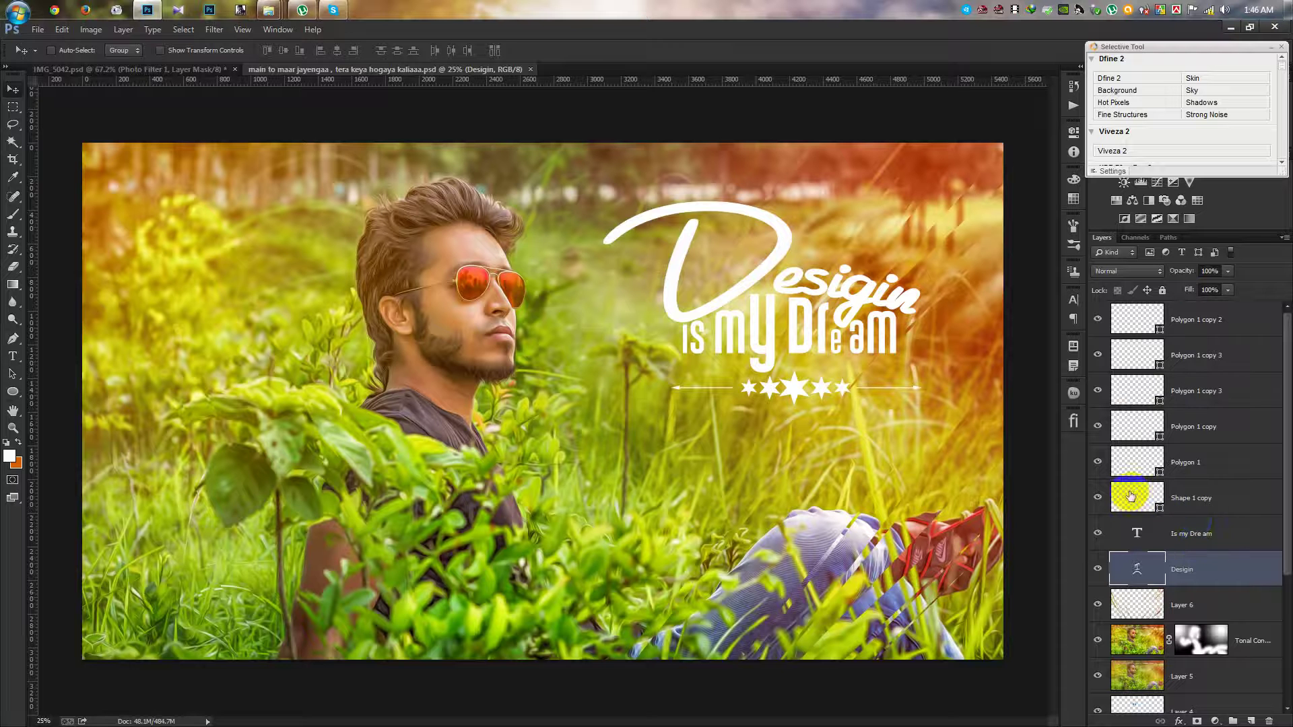
{"action": "left_click", "coordinate": [1176, 324], "text": "shift"}
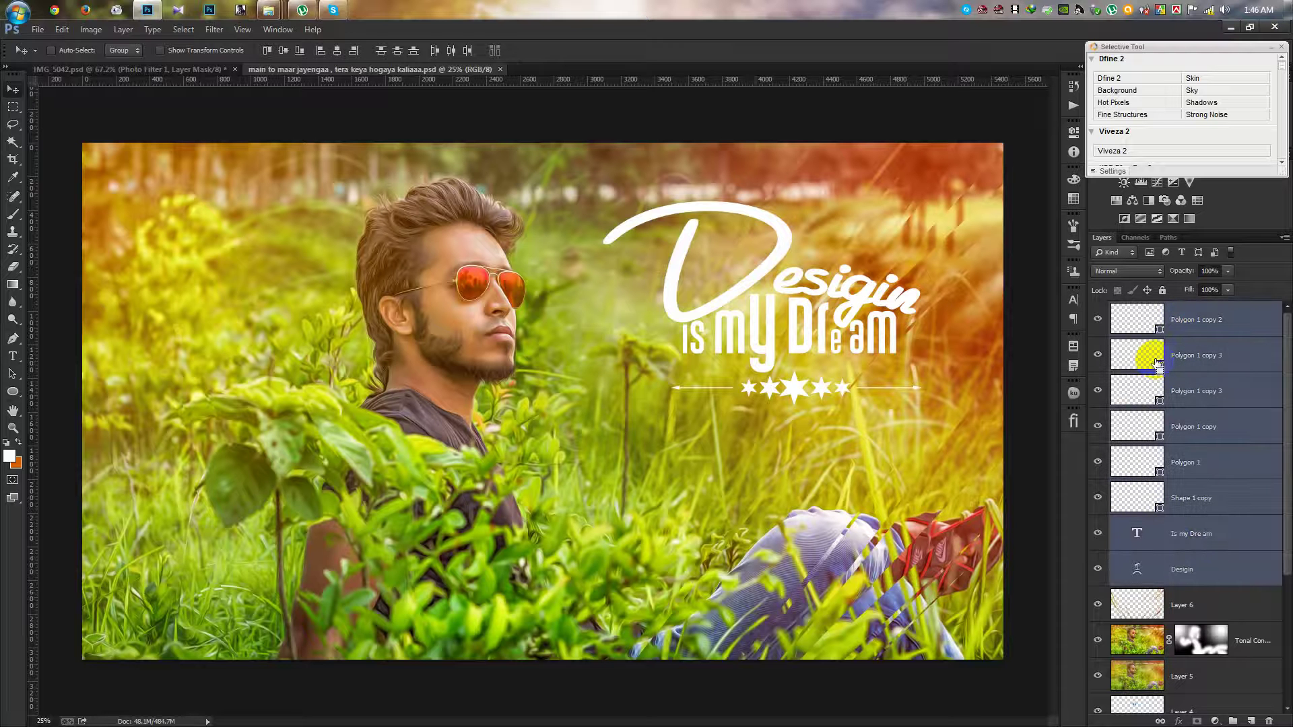
{"action": "key", "text": "ctrl+g"}
{"action": "mouse_move", "coordinate": [759, 310]}
{"action": "left_mouse_down"}
{"action": "mouse_move", "coordinate": [274, 222]}
{"action": "mouse_move", "coordinate": [412, 290]}
{"action": "left_mouse_up"}
Scale the typography down and place it left of the man's head
{"action": "key", "text": "ctrl+t"}
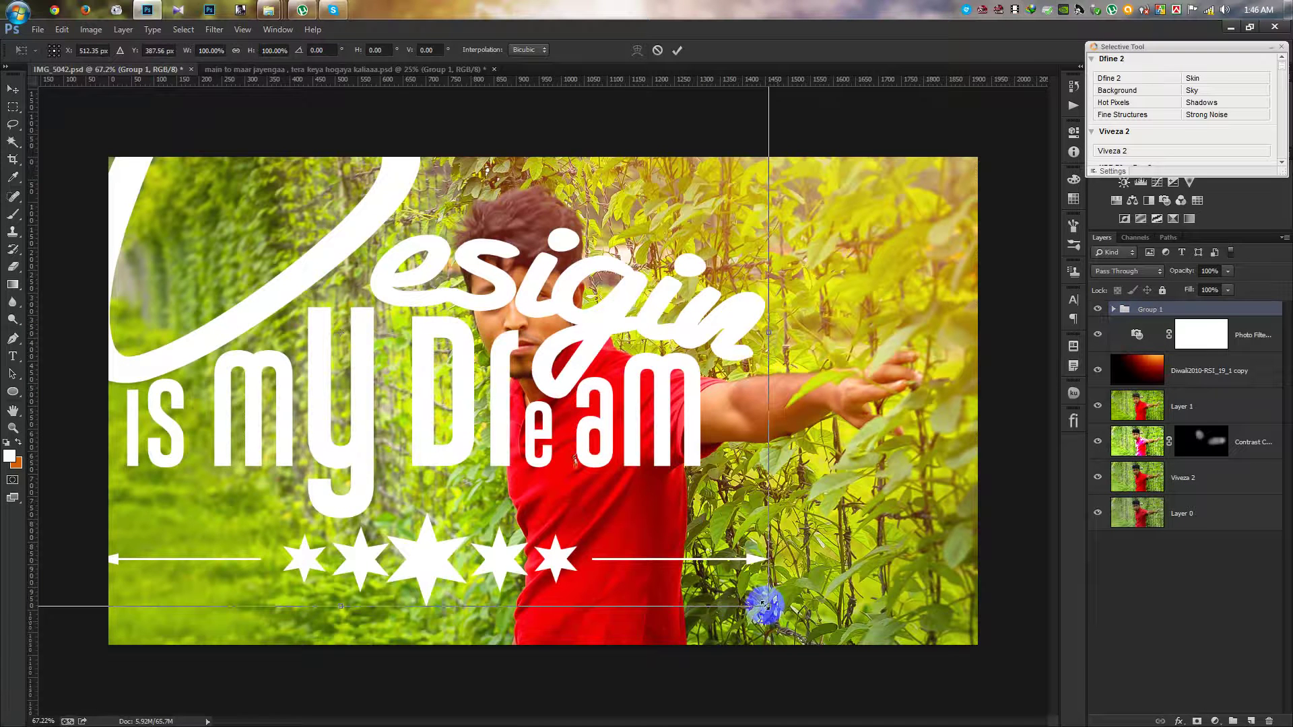
{"action": "mouse_move", "coordinate": [768, 606]}
{"action": "left_mouse_down"}
{"action": "mouse_move", "coordinate": [517, 372]}
{"action": "mouse_move", "coordinate": [484, 404]}
{"action": "left_mouse_up"}
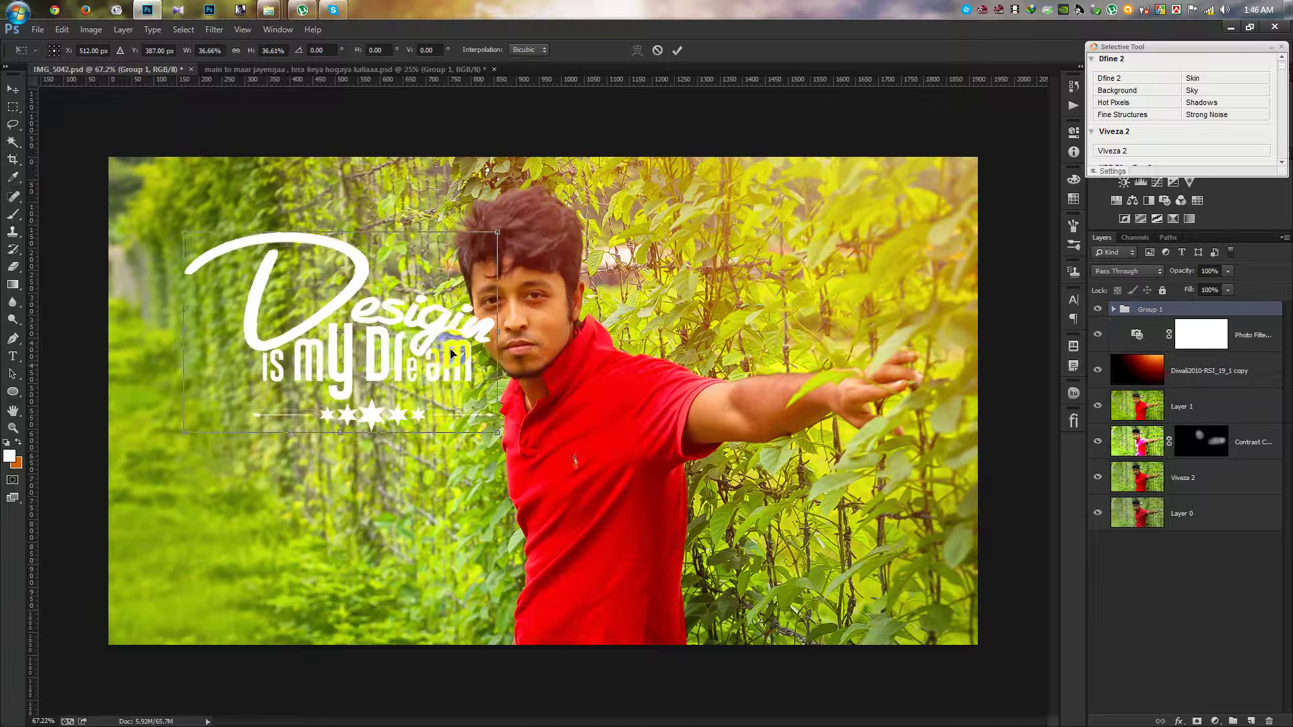
{"action": "left_click_drag", "start_coordinate": [445, 360], "coordinate": [394, 522]}
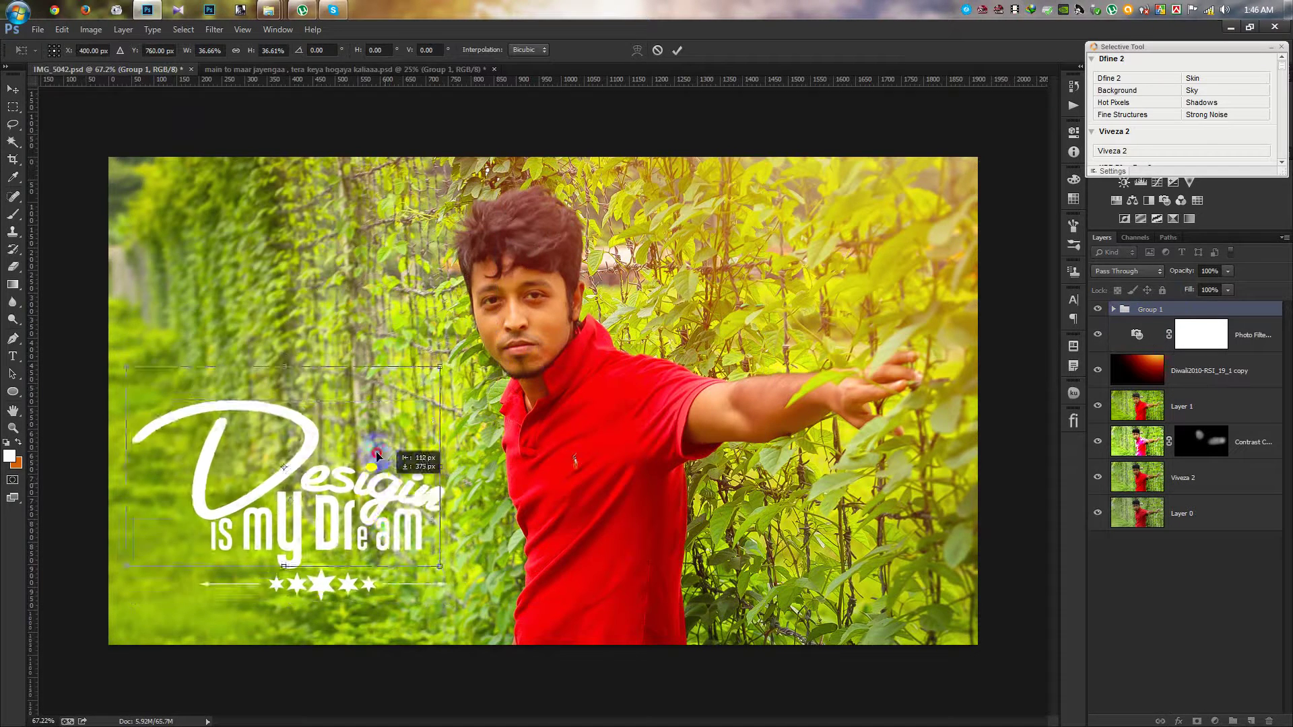
{"action": "left_click_drag", "start_coordinate": [394, 521], "coordinate": [387, 433]}
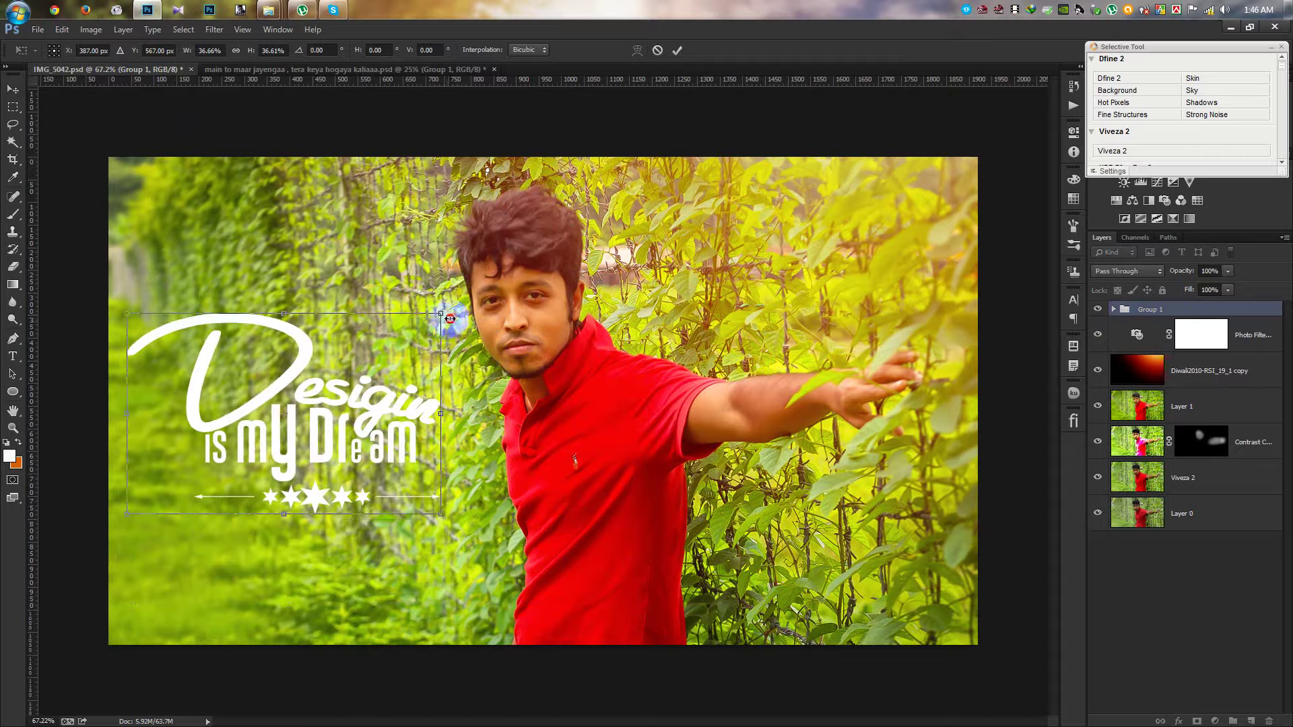
{"action": "left_click_drag", "start_coordinate": [449, 319], "coordinate": [455, 296]}
{"action": "mouse_move", "coordinate": [394, 372]}
{"action": "left_mouse_down"}
{"action": "mouse_move", "coordinate": [401, 339]}
{"action": "mouse_move", "coordinate": [415, 357]}
{"action": "left_mouse_up"}
{"action": "key", "text": "Return"}
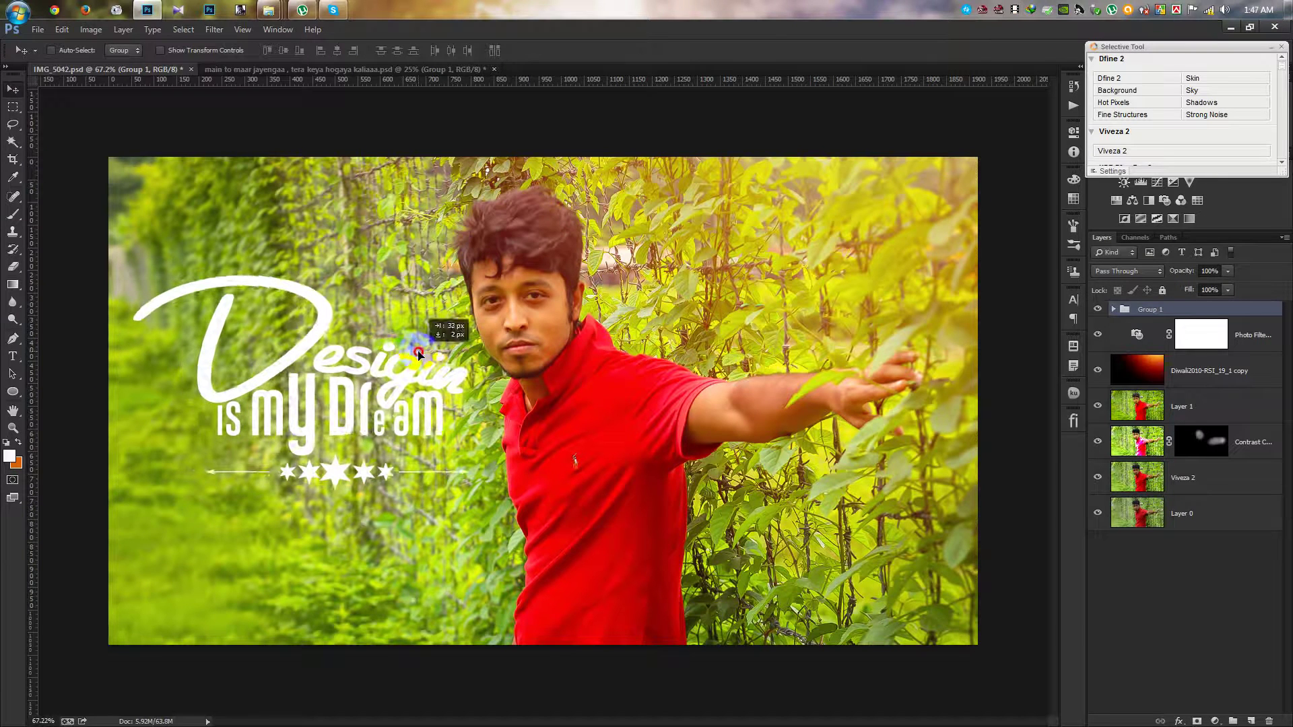
Duplicate the orange flare glow, shift it across the image, and move it to the top
{"action": "left_click", "coordinate": [1161, 382]}
{"action": "mouse_move", "coordinate": [657, 434]}
{"action": "left_mouse_down"}
{"action": "mouse_move", "coordinate": [250, 505]}
{"action": "mouse_move", "coordinate": [321, 576]}
{"action": "mouse_move", "coordinate": [222, 606]}
{"action": "mouse_move", "coordinate": [311, 592]}
{"action": "mouse_move", "coordinate": [346, 652]}
{"action": "mouse_move", "coordinate": [253, 490]}
{"action": "mouse_move", "coordinate": [423, 440]}
{"action": "left_mouse_up"}
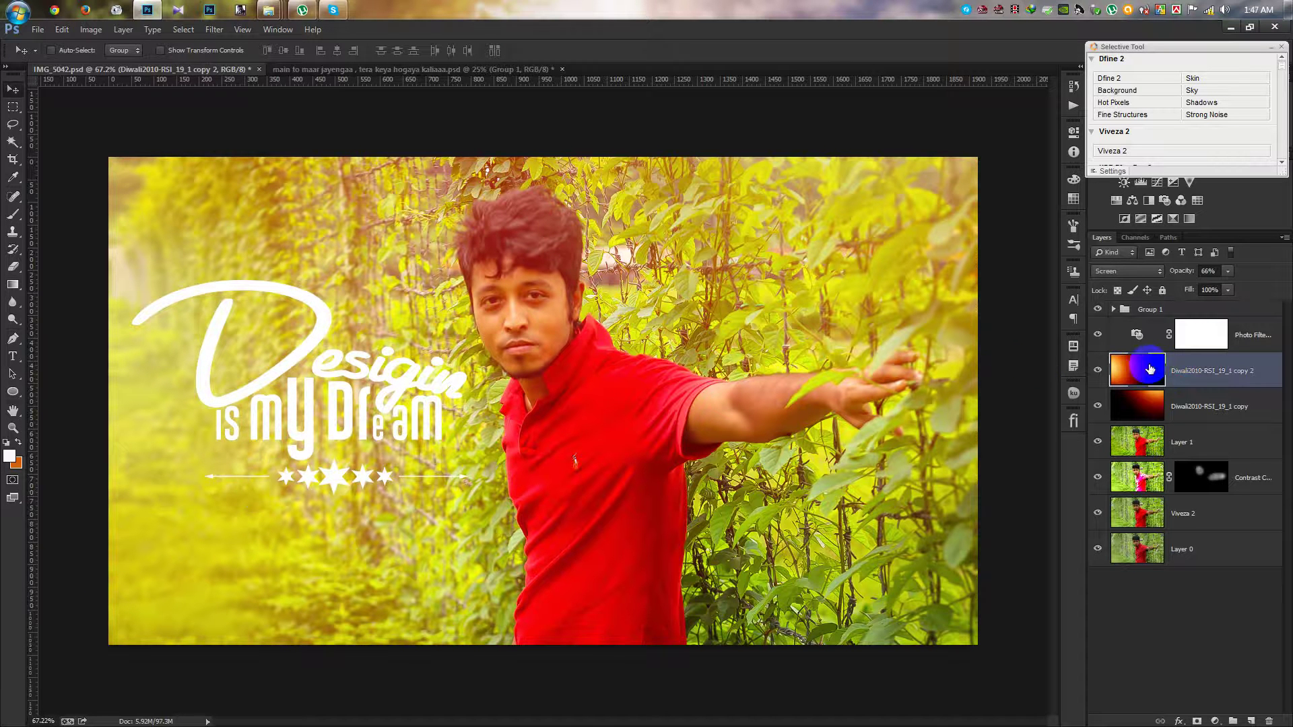
{"action": "left_click_drag", "start_coordinate": [1155, 357], "coordinate": [1143, 308]}
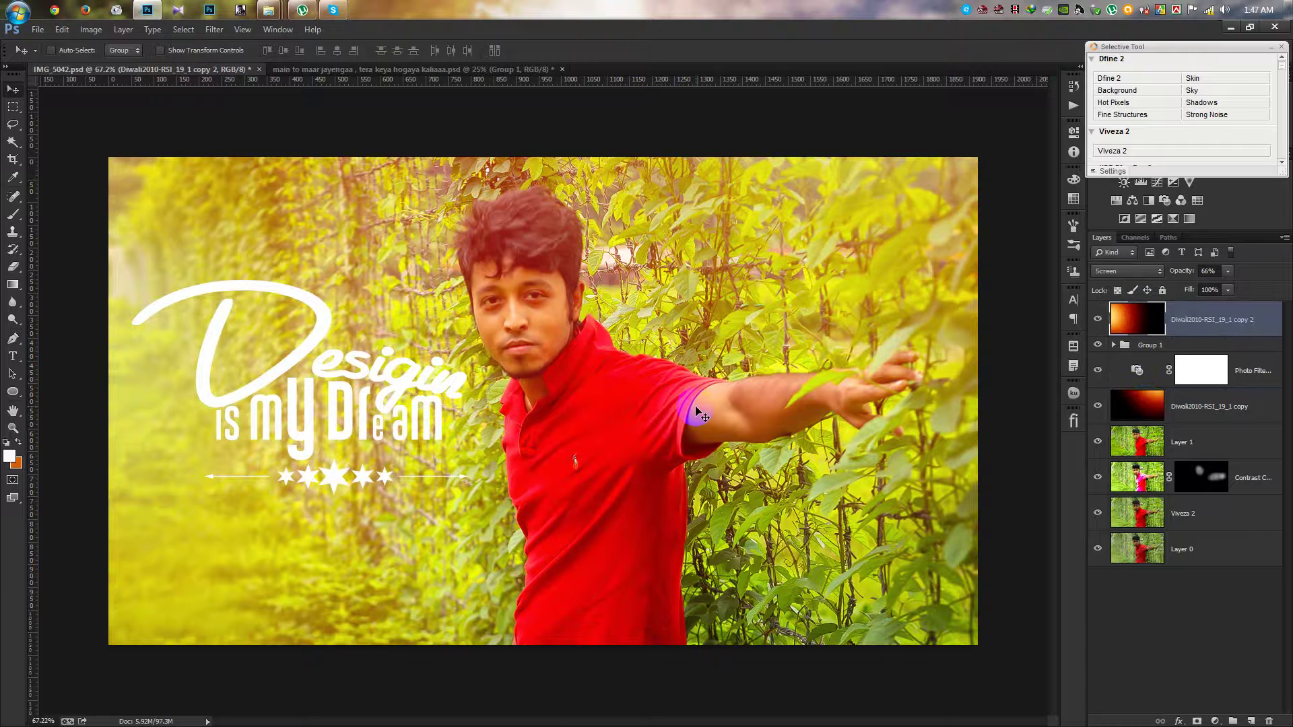
Save the portrait and stamp all visible layers into a new merged Layer 2
{"action": "key", "text": "ctrl+s"}
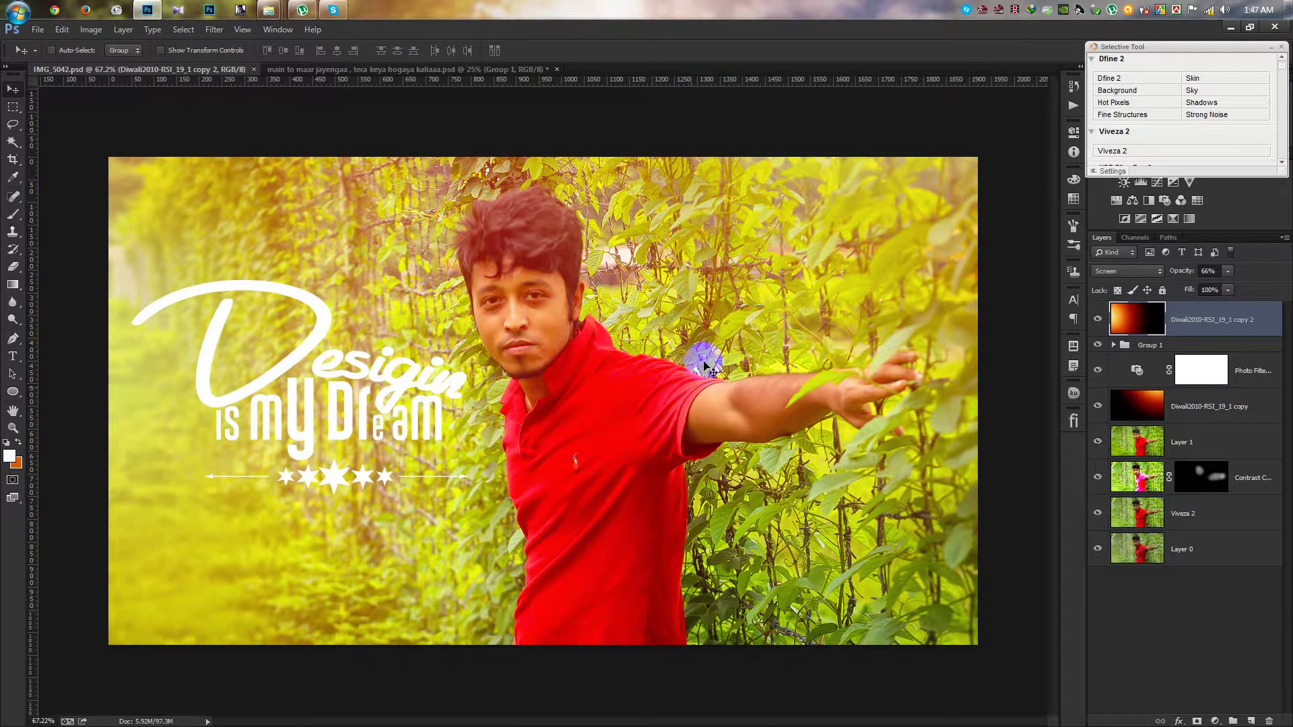
{"action": "scroll", "coordinate": [540, 296], "scroll_direction": "up", "scroll_amount": 2}
{"action": "scroll", "coordinate": [544, 303], "scroll_direction": "up", "scroll_amount": 2}
{"action": "scroll", "coordinate": [544, 308], "scroll_direction": "up", "scroll_amount": 2}
{"action": "scroll", "coordinate": [545, 337], "scroll_direction": "up", "scroll_amount": 1}
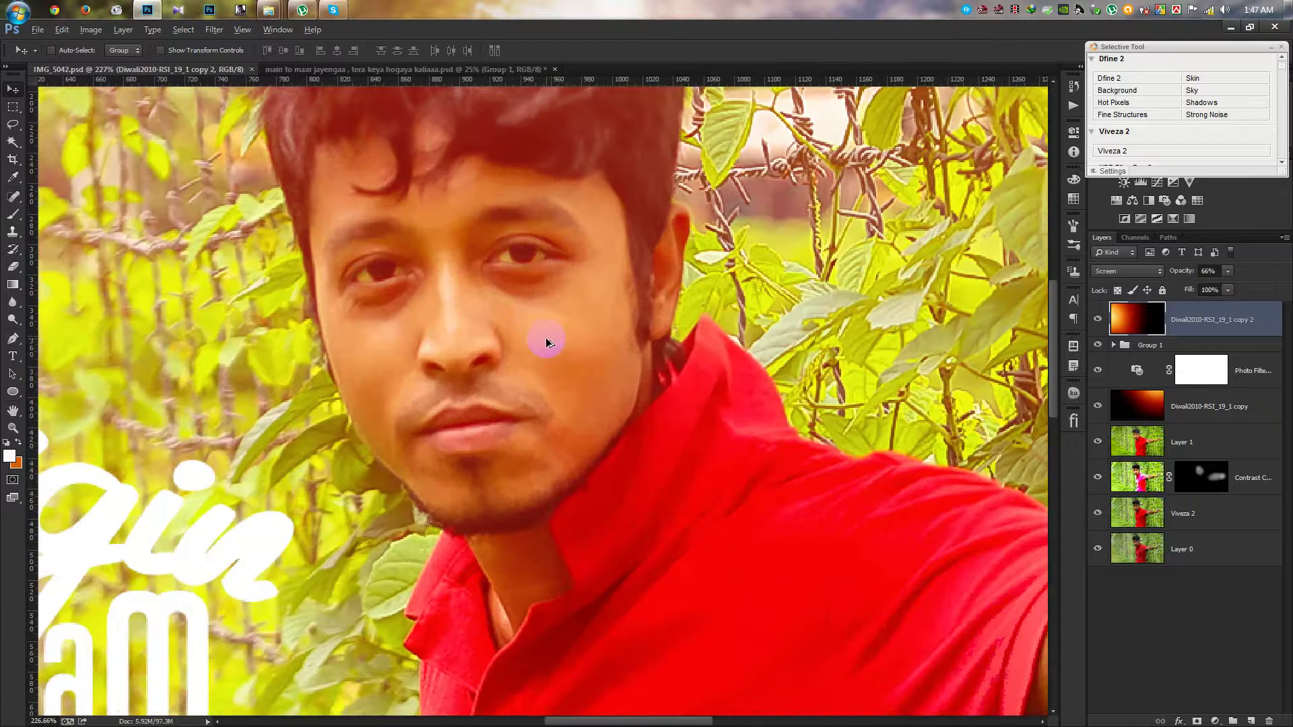
{"action": "scroll", "coordinate": [546, 337], "scroll_direction": "down", "scroll_amount": 4}
{"action": "scroll", "coordinate": [548, 349], "scroll_direction": "down", "scroll_amount": 3}
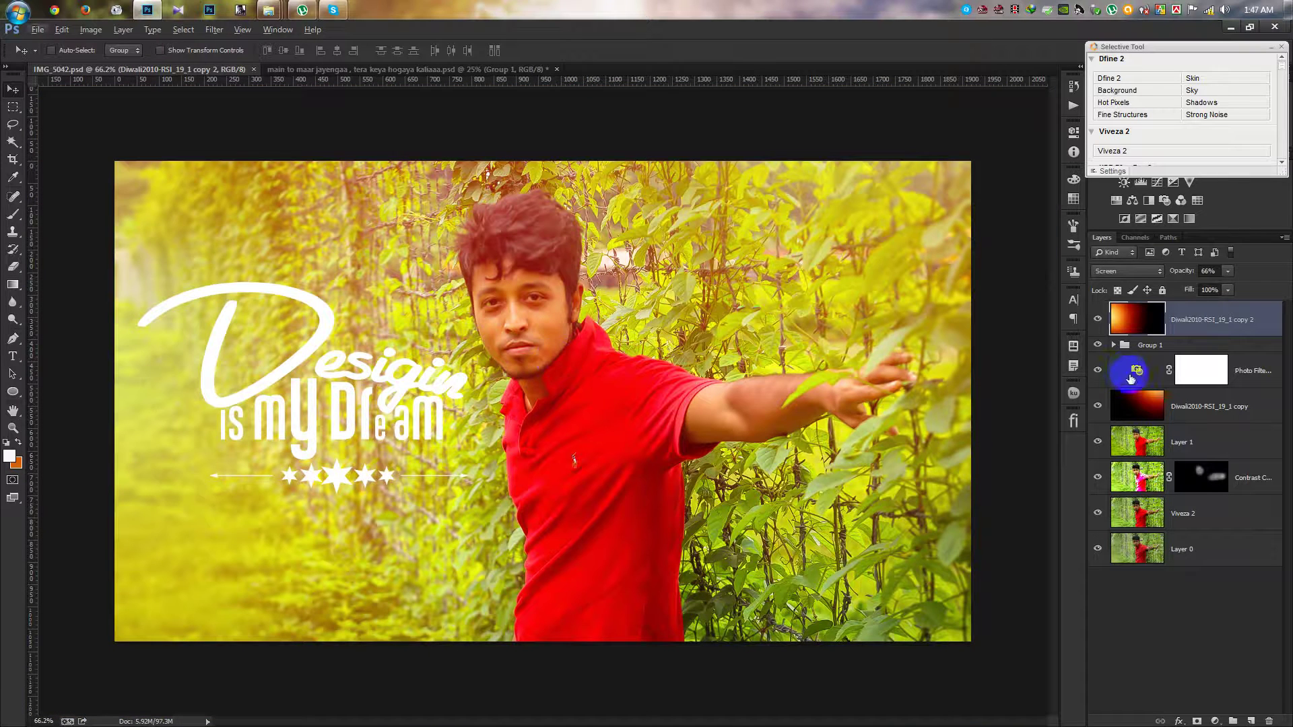
{"action": "key", "text": "ctrl+alt+shift+e"}
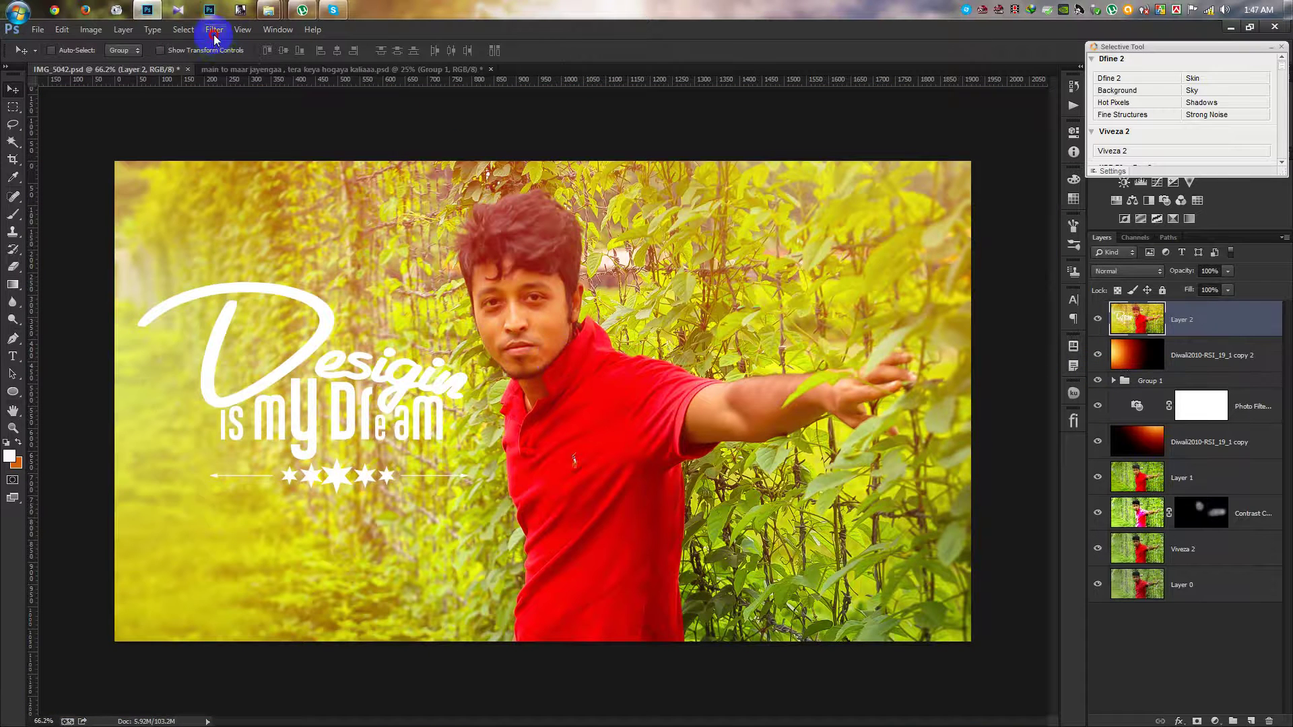
Run Imagenomic Portraiture on merged Layer 2 with the Smoothing: Medium preset
{"action": "left_click", "coordinate": [214, 29]}
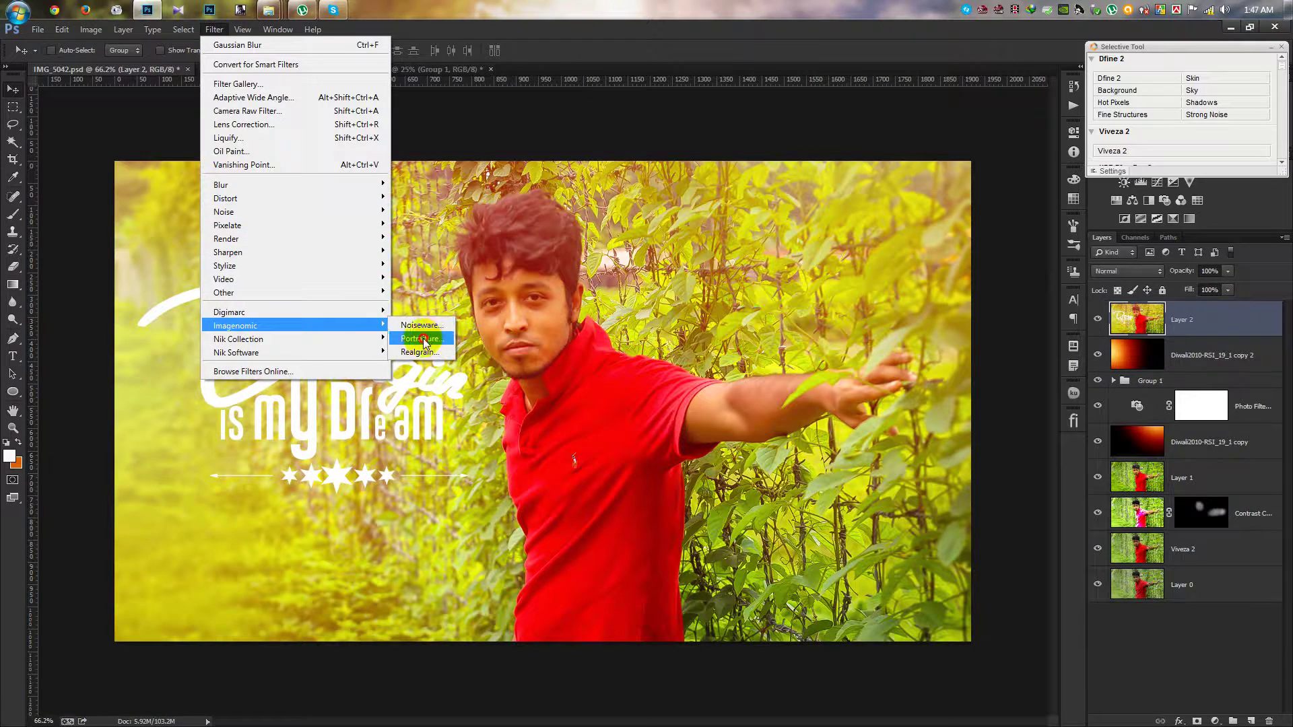
{"action": "left_click", "coordinate": [423, 341]}
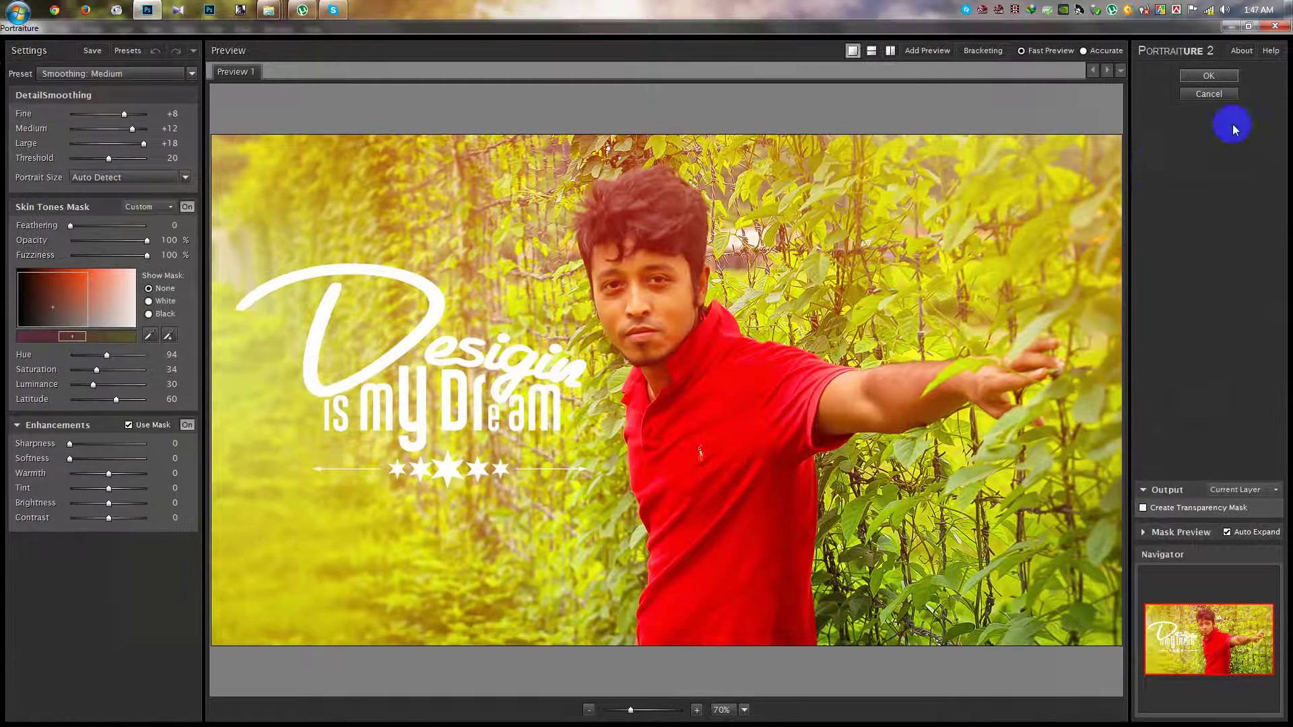
{"action": "left_click", "coordinate": [1207, 79]}
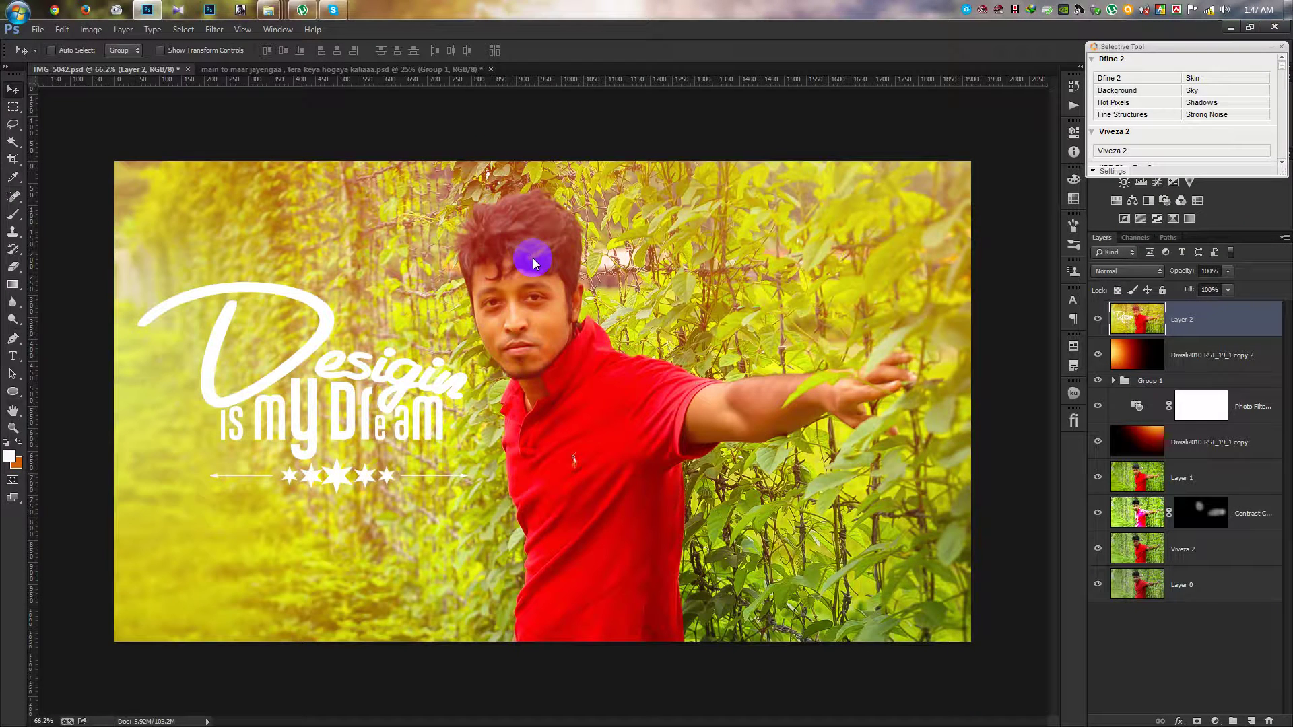
{"action": "left_click", "coordinate": [551, 260]}
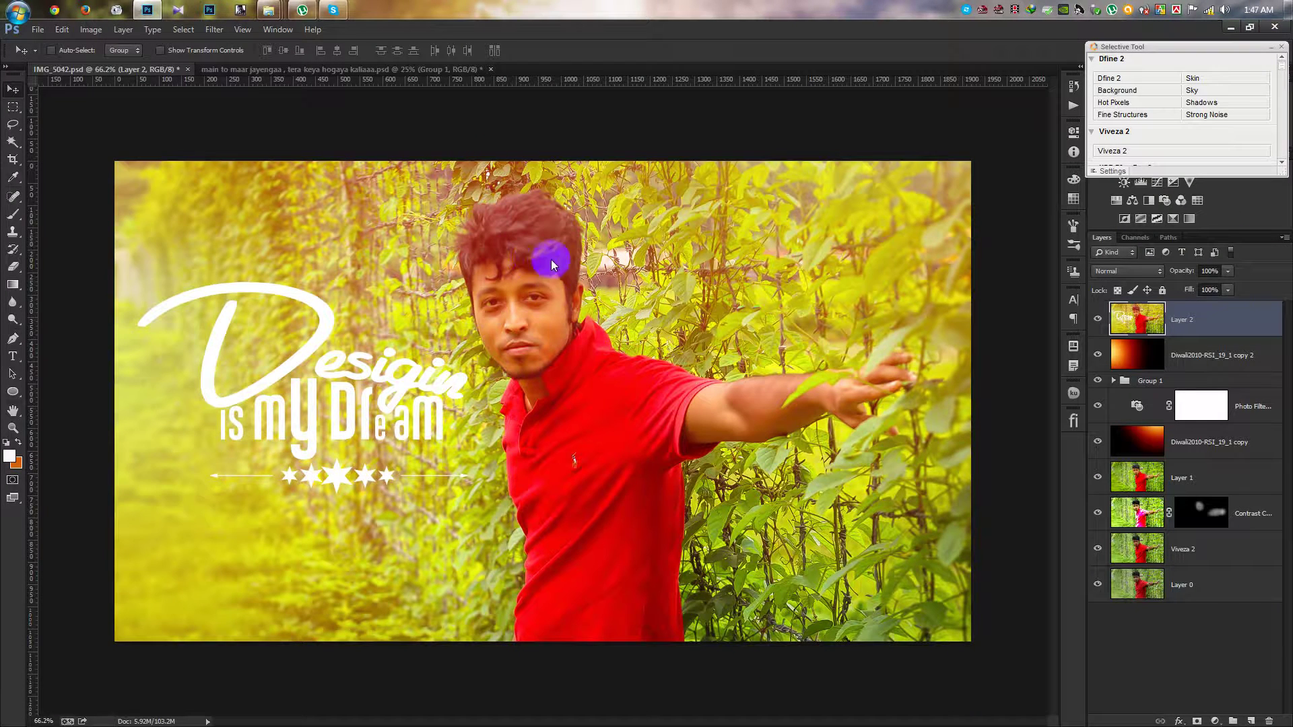